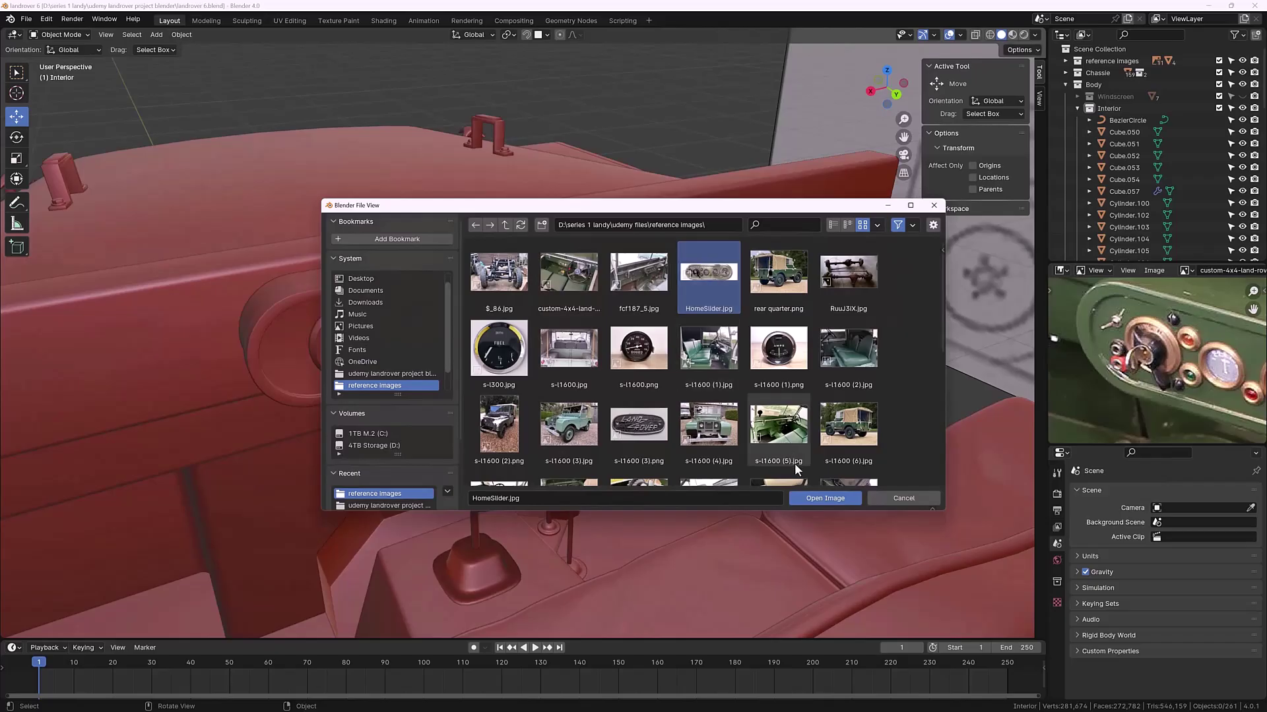
Step: Load the HomeSlider.jpg reference image and frame the switch cluster at its left end
left_click(822, 499)
scroll(1190, 356, "up", 3)
middle_click_drag(1191, 359, 1129, 351)
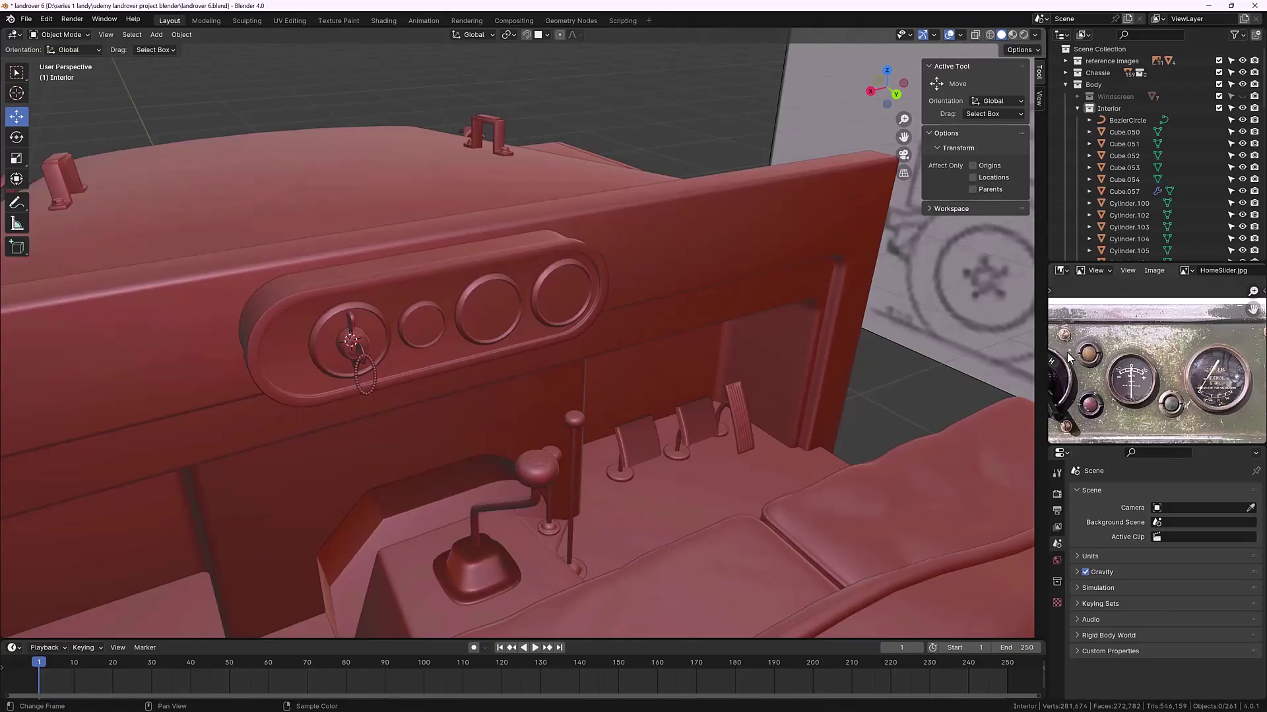
middle_click_drag(1203, 373, 1171, 326)
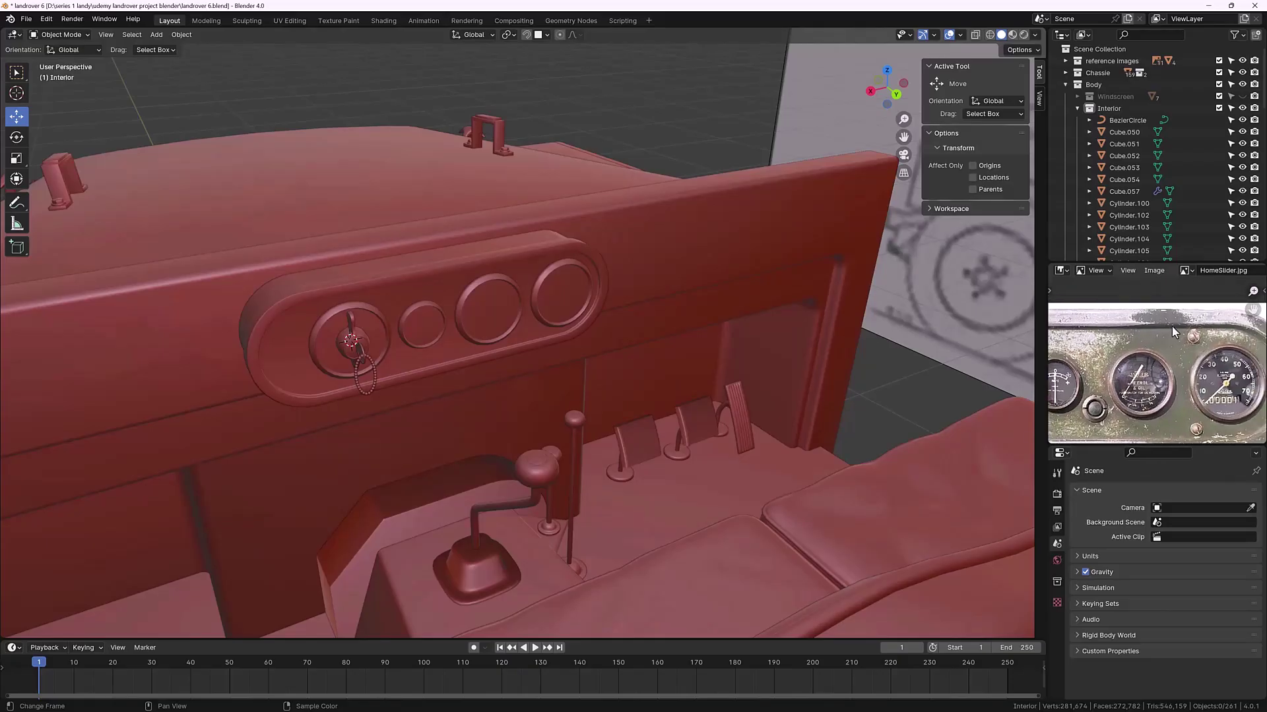
scroll(1134, 406, "left", 5, "ctrl")
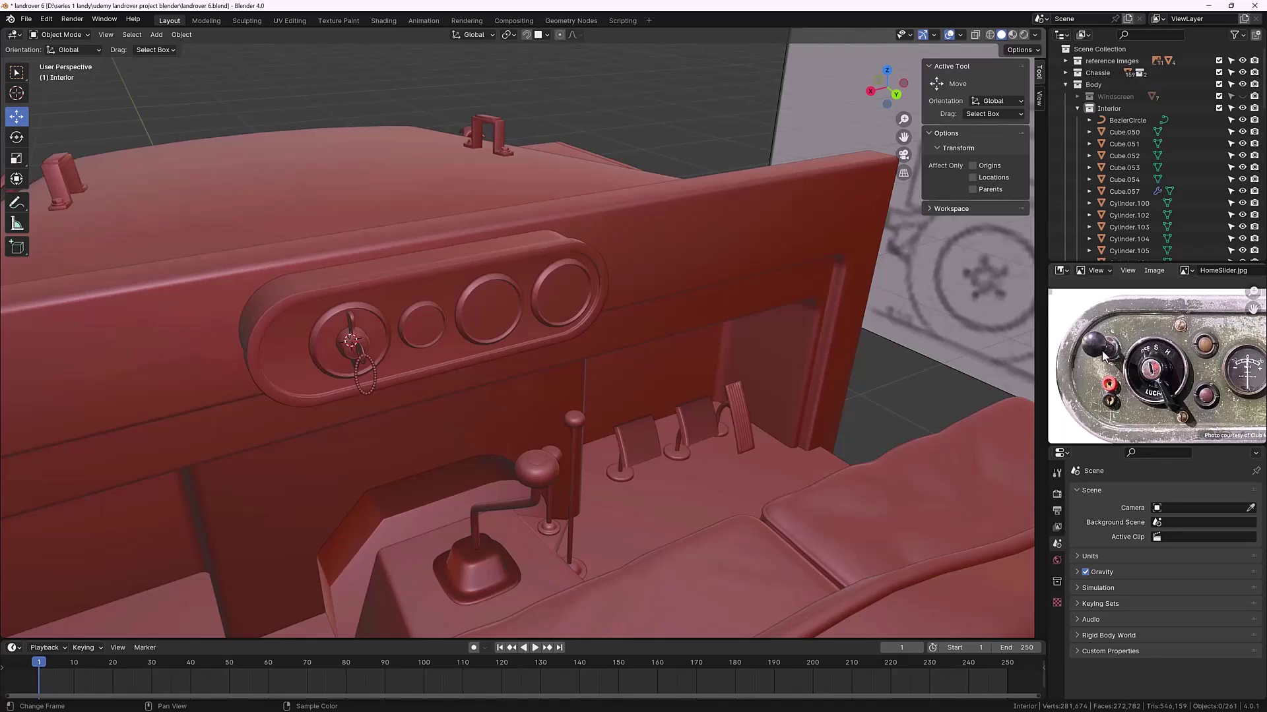
Step: Isolate the instrument panel housing and its four round dials in local view
mouse_move(430, 373)
middle_mouse_down()
mouse_move(441, 354)
mouse_move(440, 366)
middle_mouse_up()
scroll(425, 362, "up", 2)
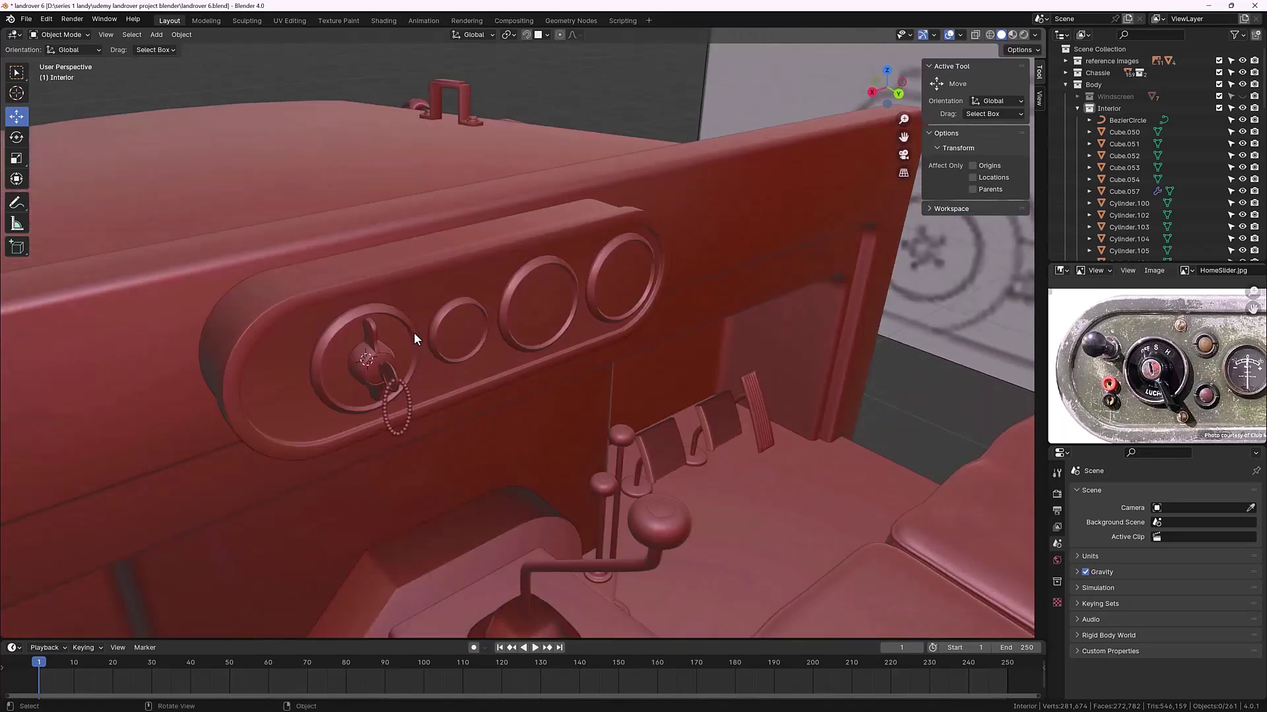
left_click(414, 332)
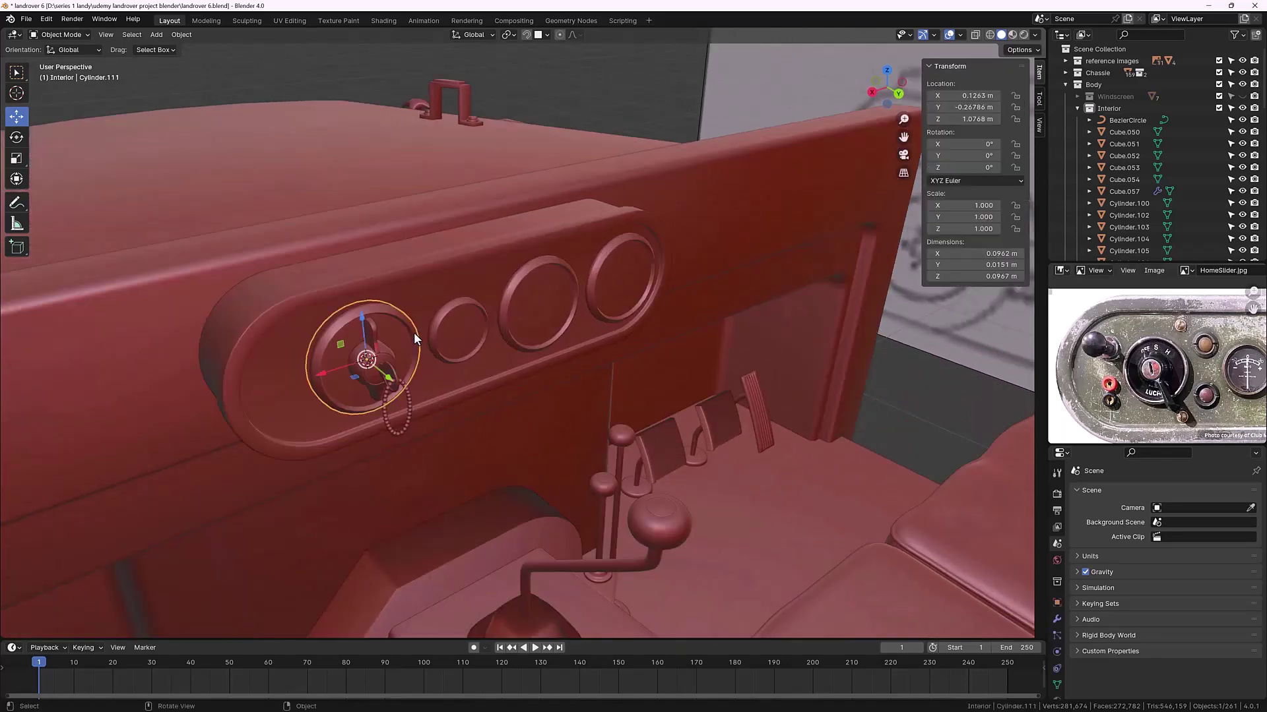
left_click(443, 316, "shift")
left_click(528, 290, "shift")
left_click(596, 269, "shift")
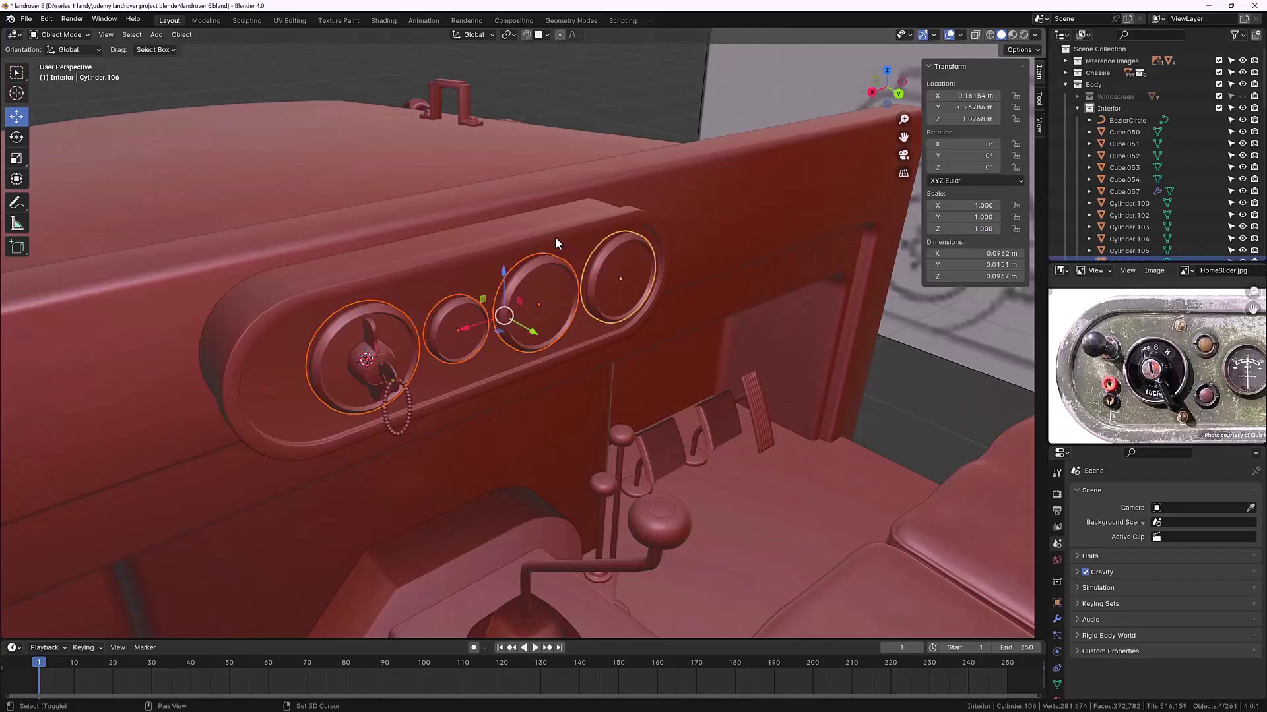
left_click(556, 236, "shift")
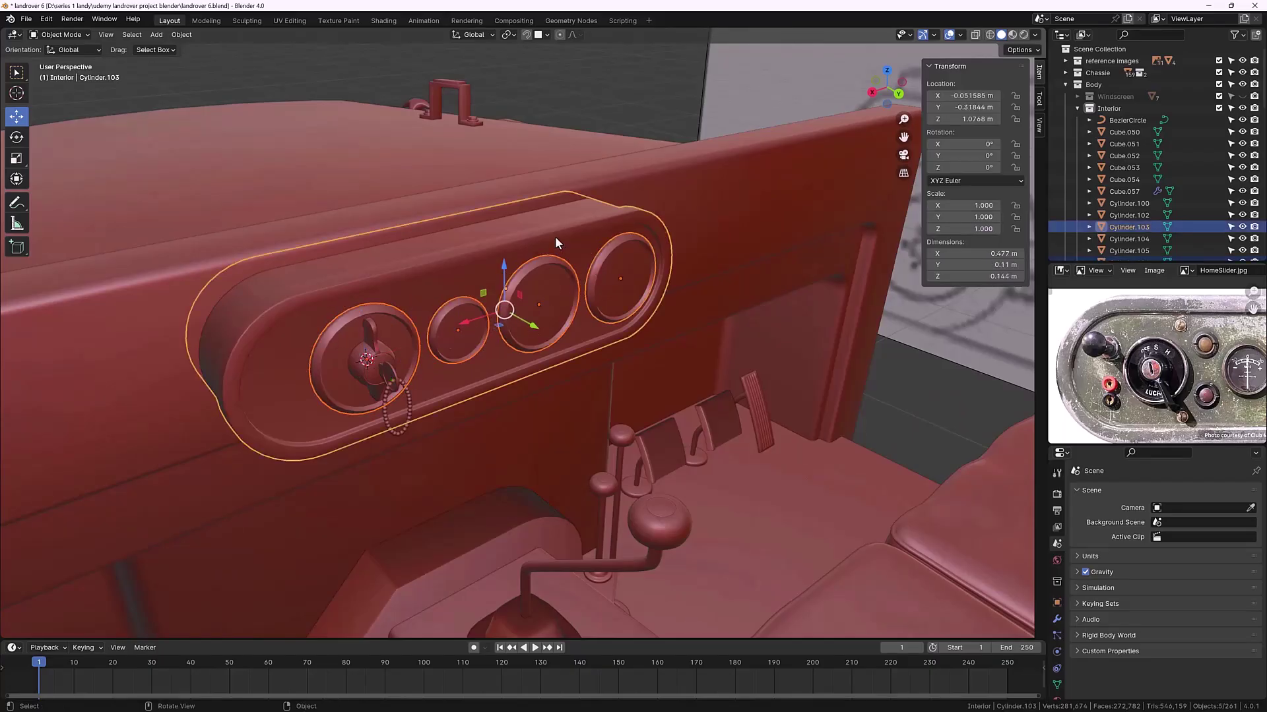
key("KP_Divide")
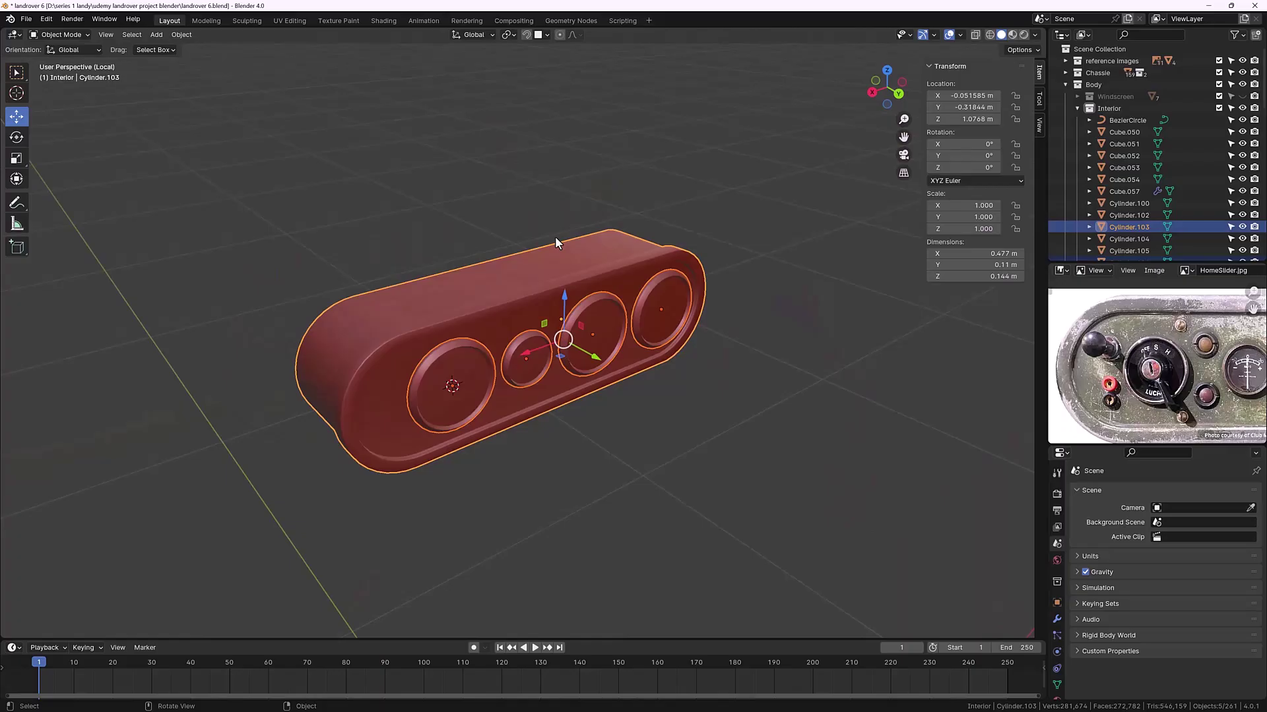
Step: Snap the 3D cursor to the centre of the panel housing's recessed front face
left_click(543, 474)
middle_click_drag(493, 406, 504, 339)
left_click(488, 348)
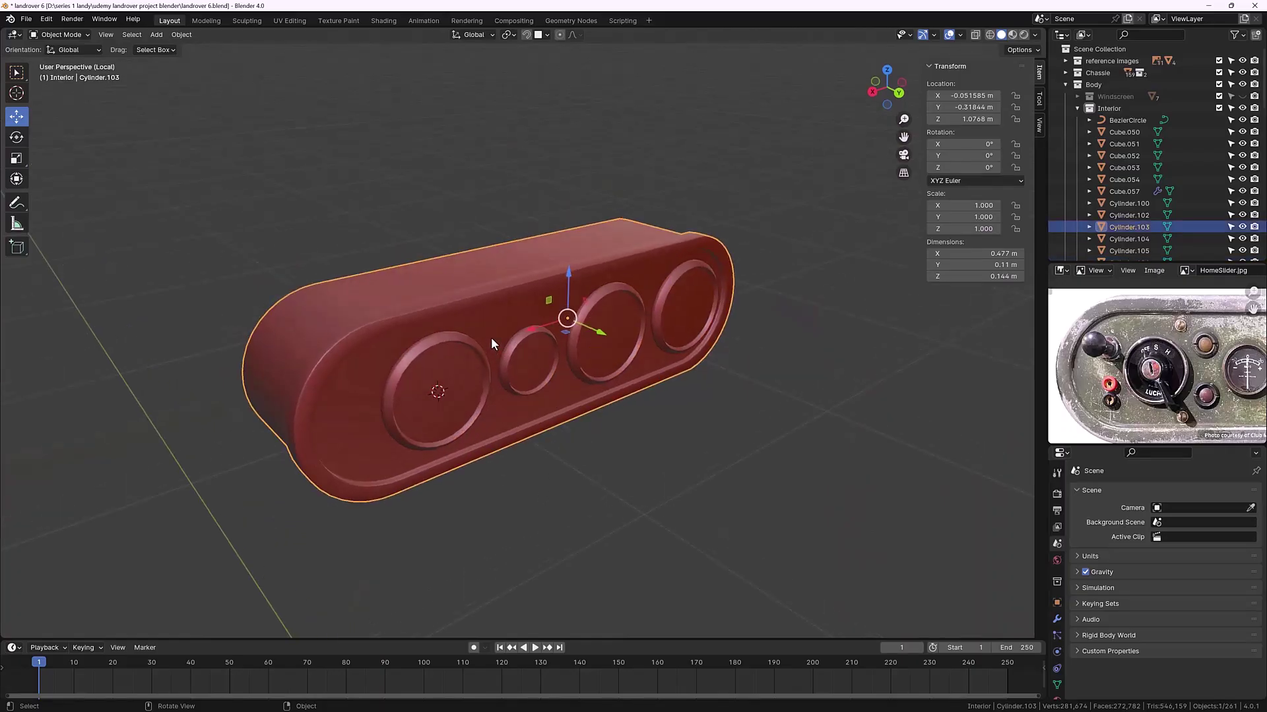
key("Tab")
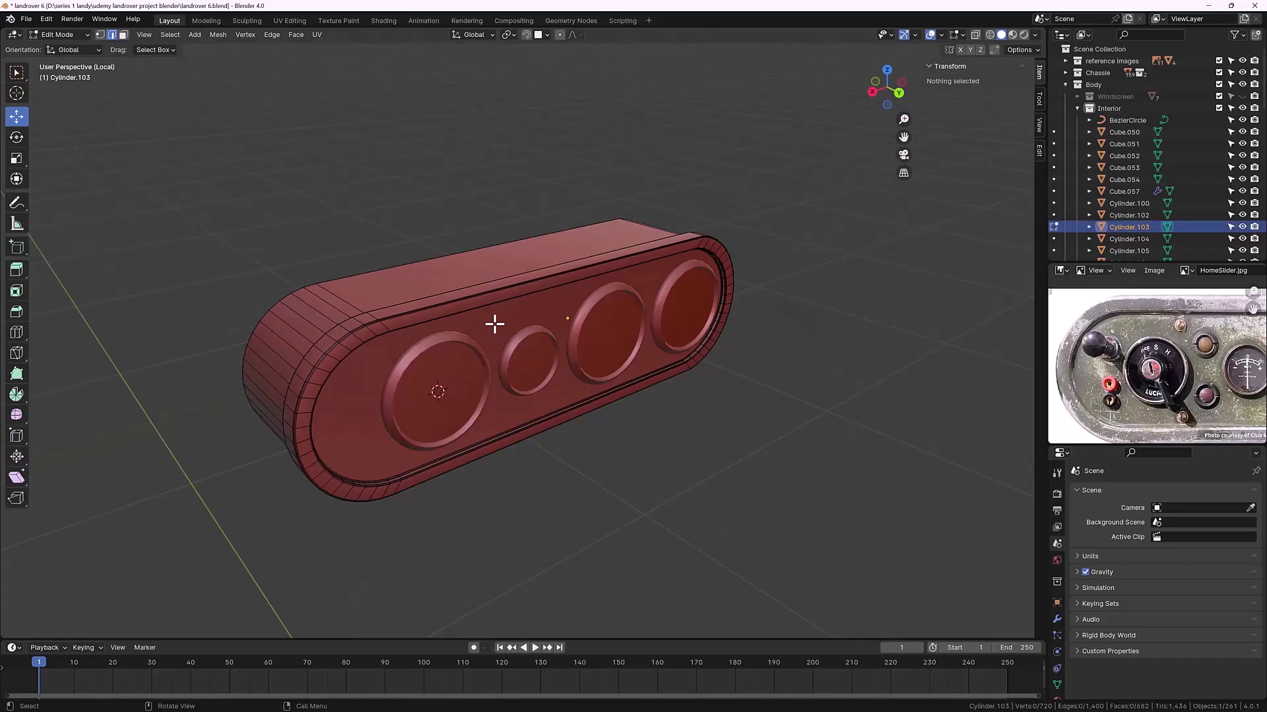
key("3")
left_click(526, 432)
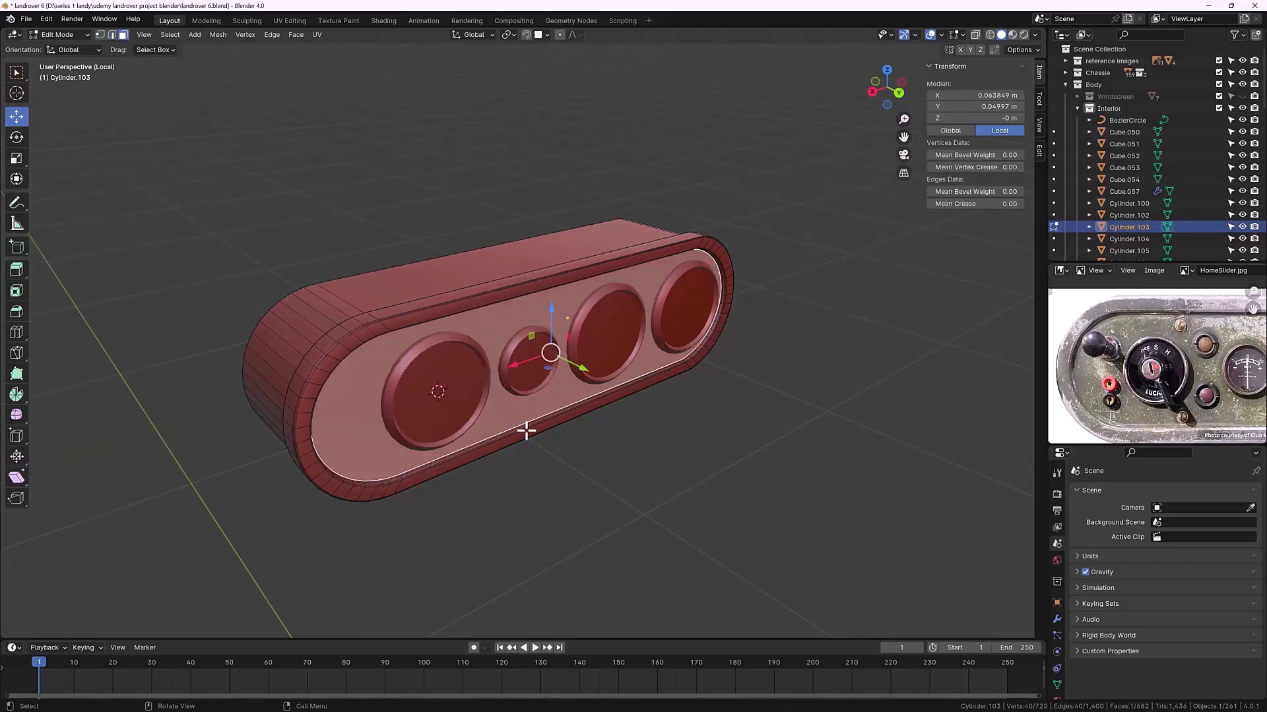
key("shift+s")
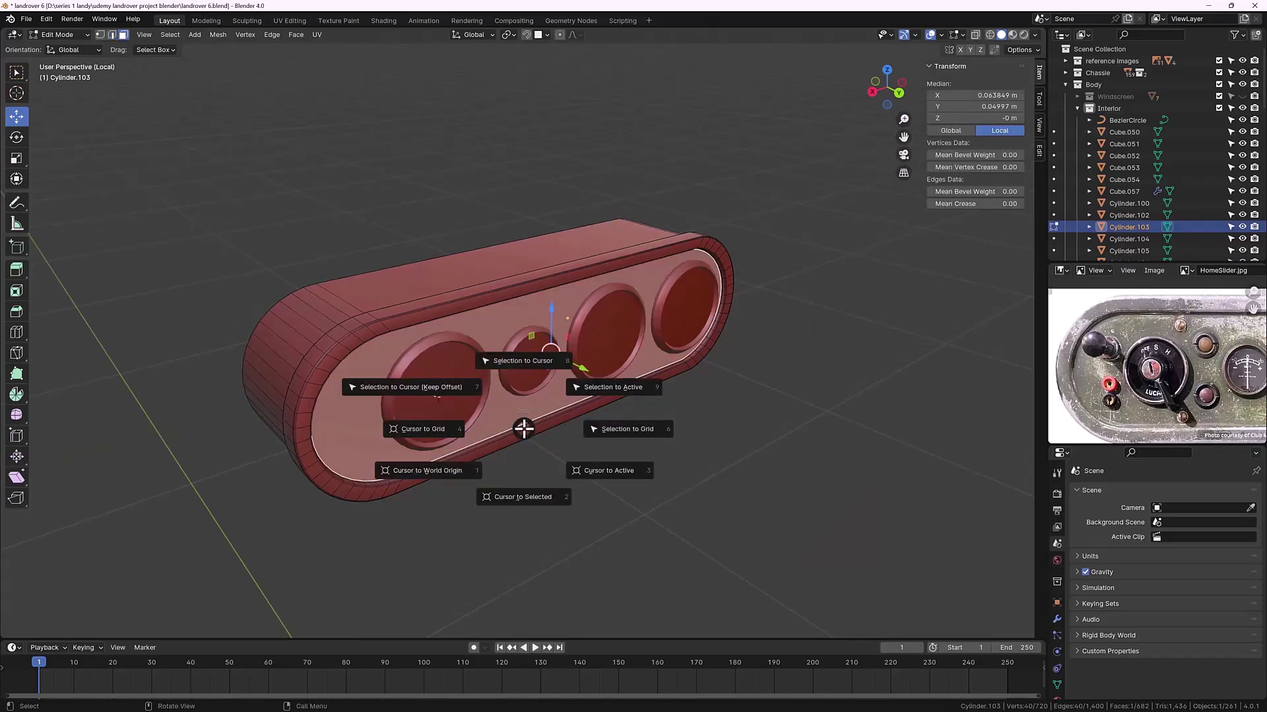
left_click(513, 495)
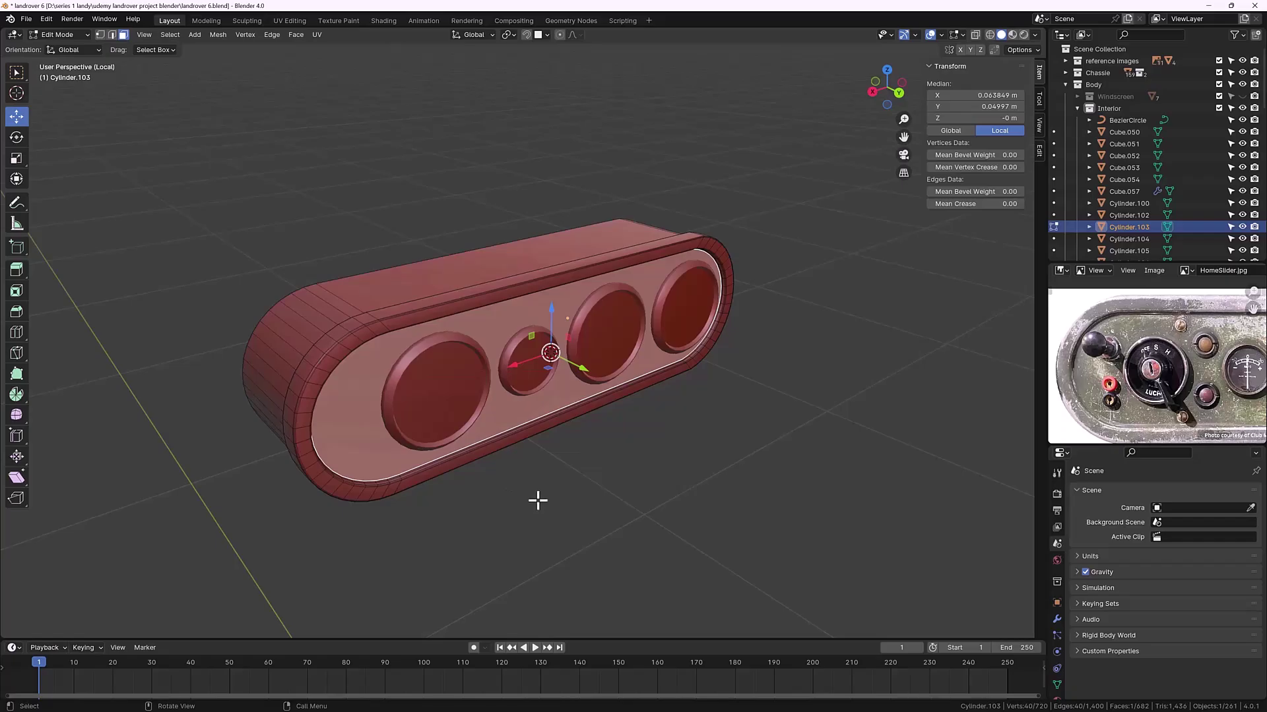
key("Tab")
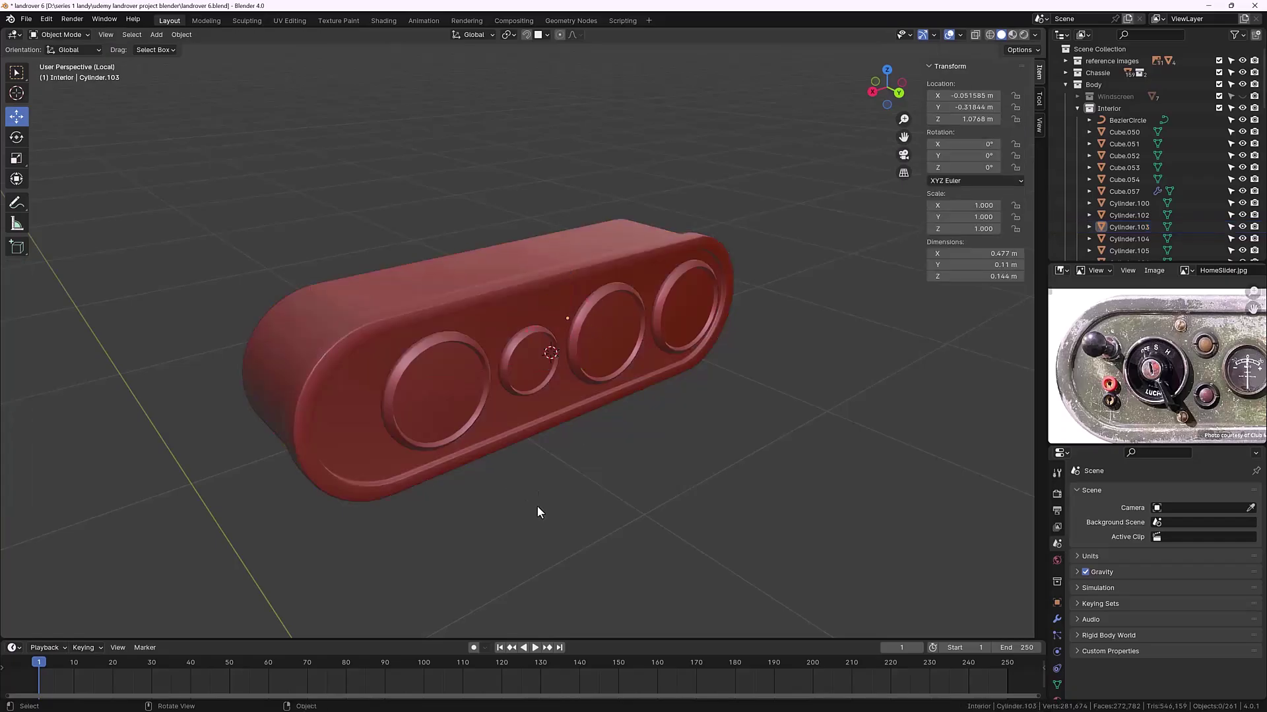
Step: Add a 32-vertex cylinder at the 3D cursor and scale it down to about 0.0625 m in every dimension
middle_click_drag(537, 506, 510, 487)
key("shift+a")
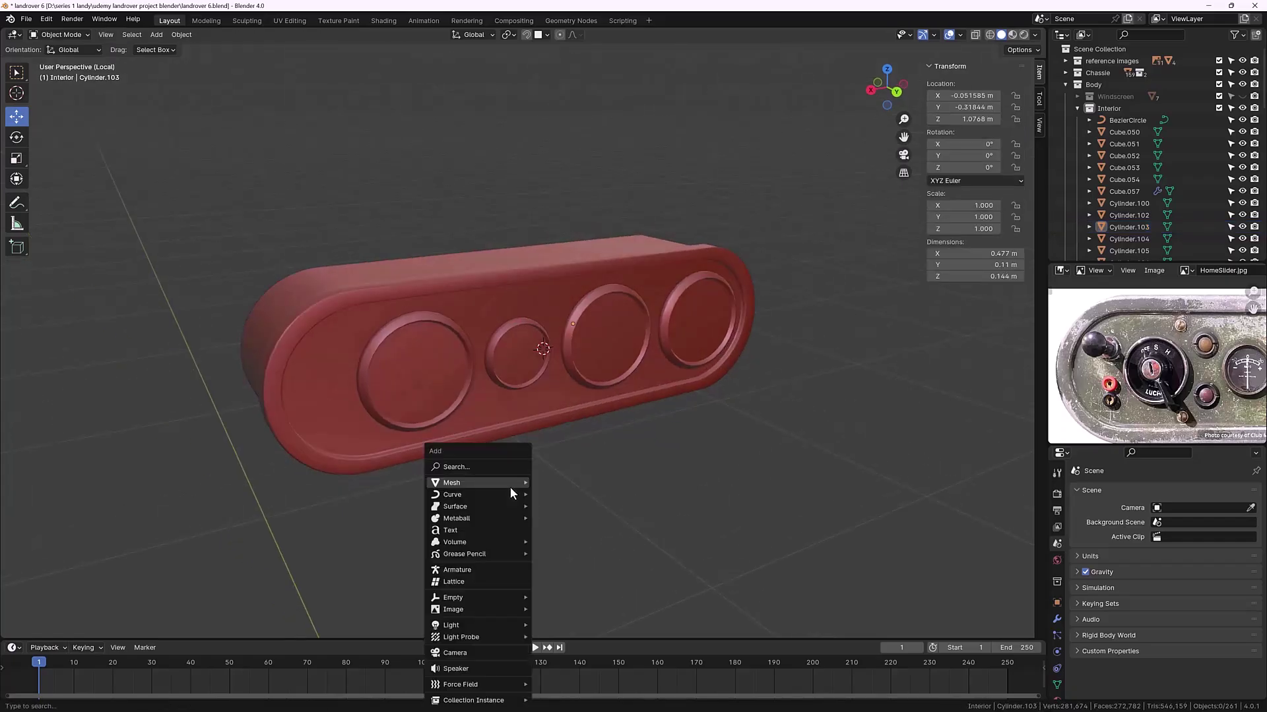
mouse_move(510, 487)
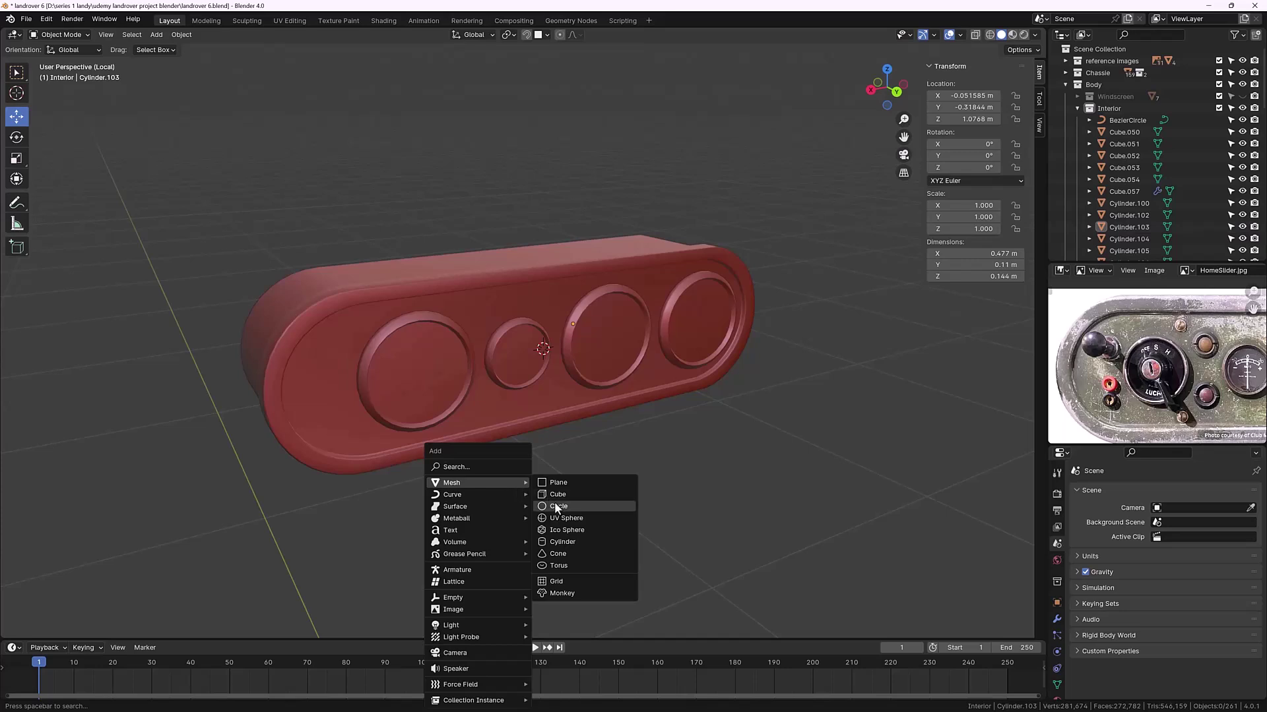
left_click(558, 542)
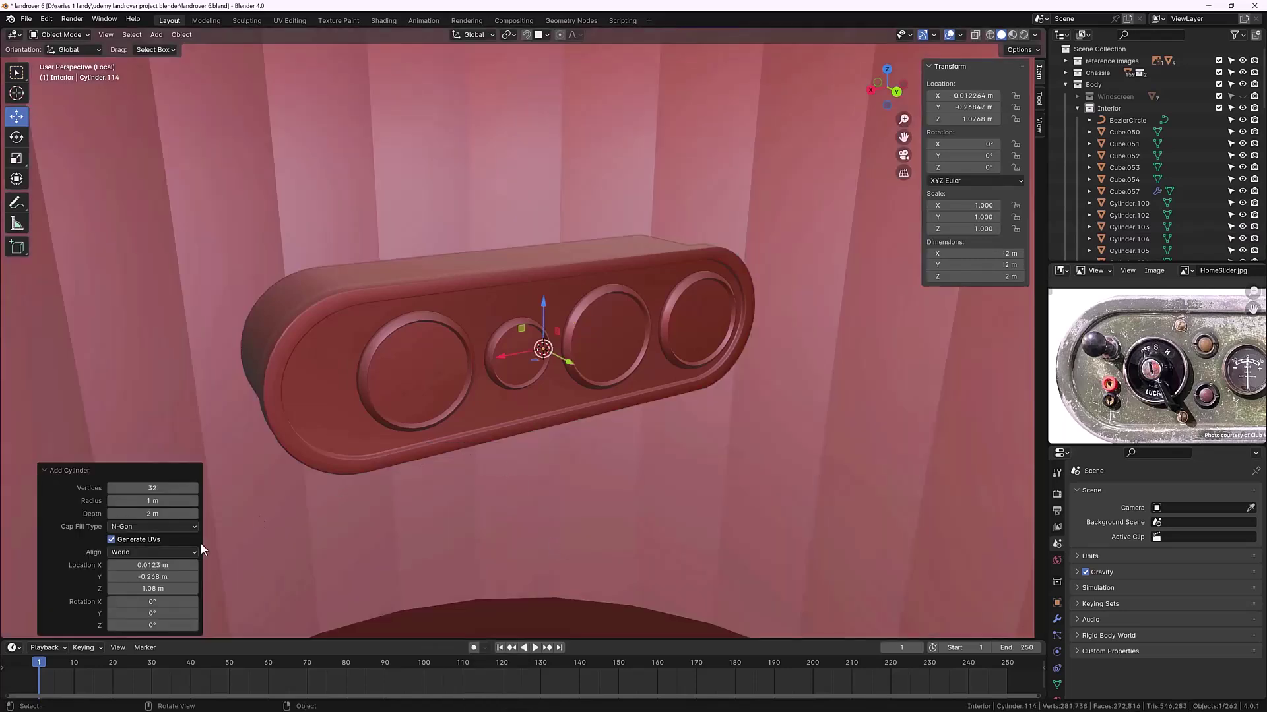
left_click(110, 487)
left_click(110, 487)
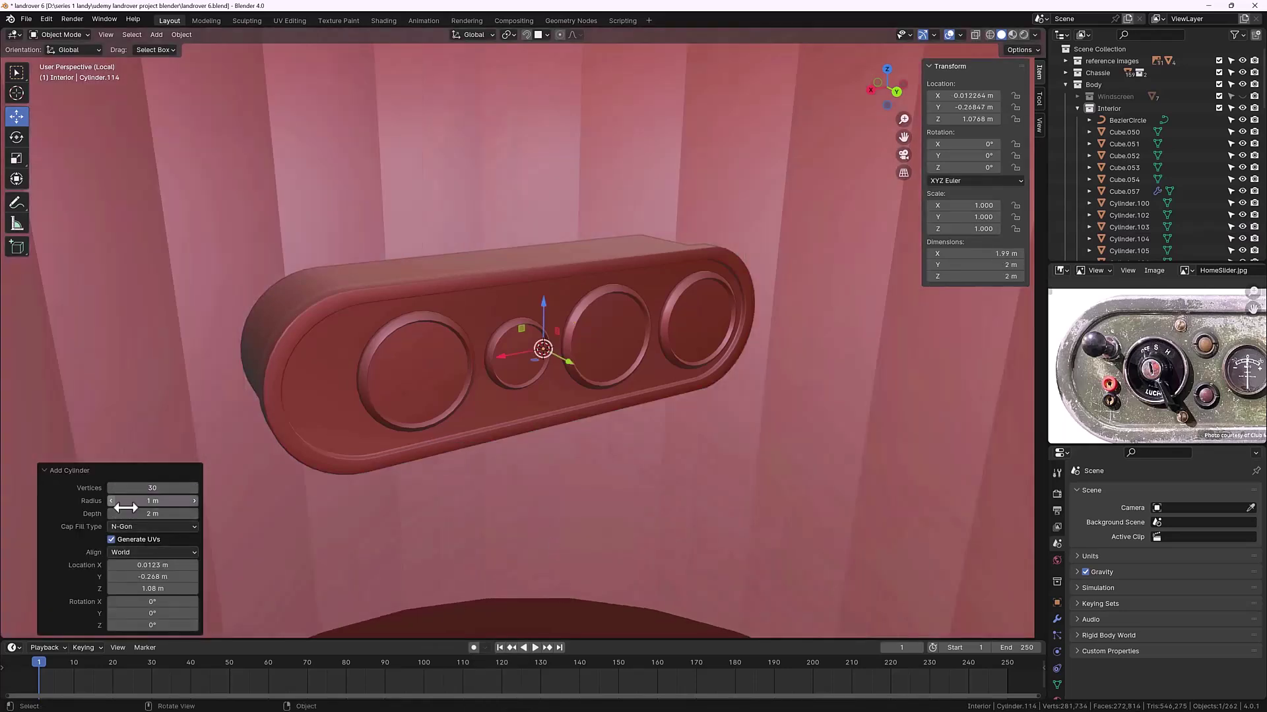
left_click(192, 489)
left_click(193, 489)
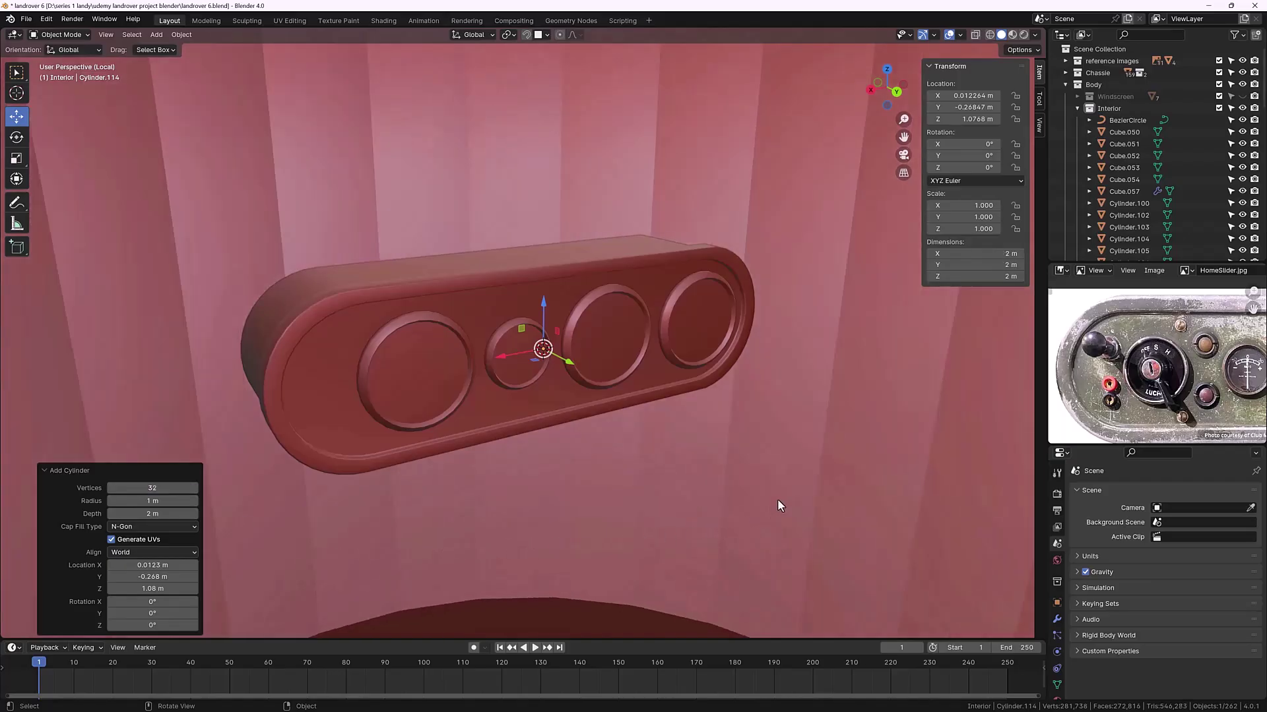
key("s")
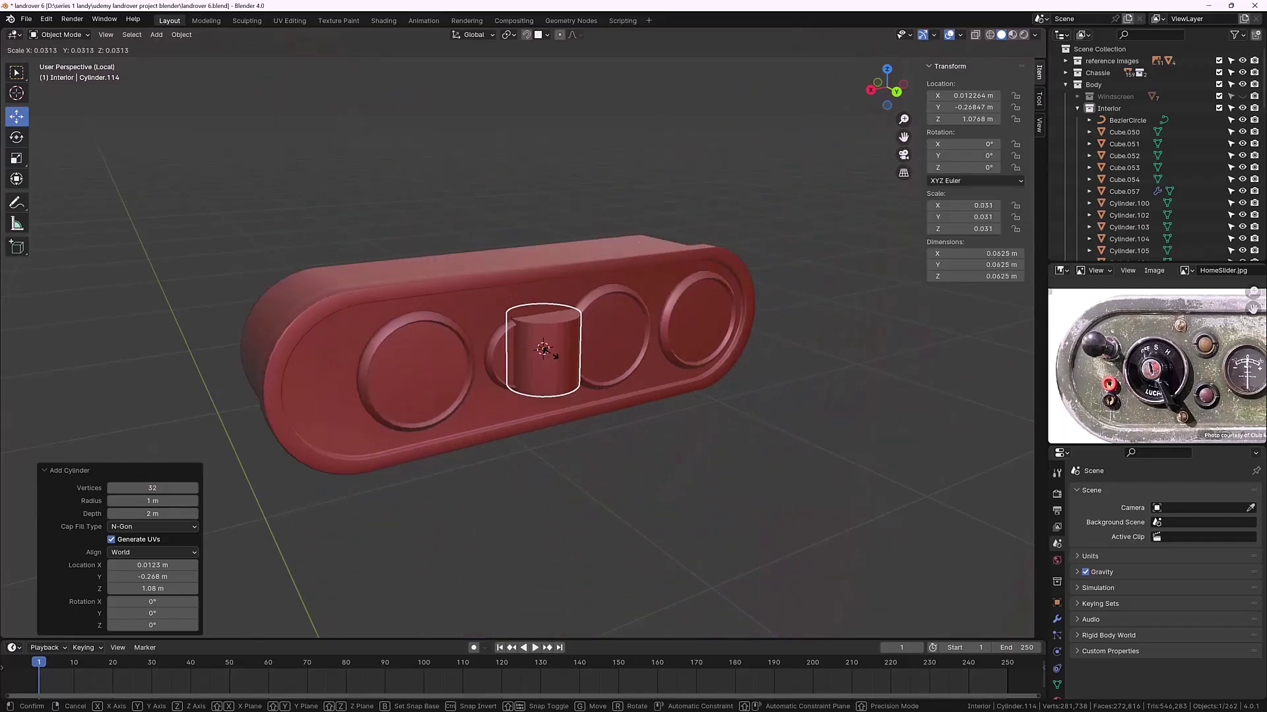
left_click(545, 355)
Step: Rotate the new cylinder 90° about the X axis
middle_click_drag(552, 359, 553, 395)
scroll(532, 347, "up", 2)
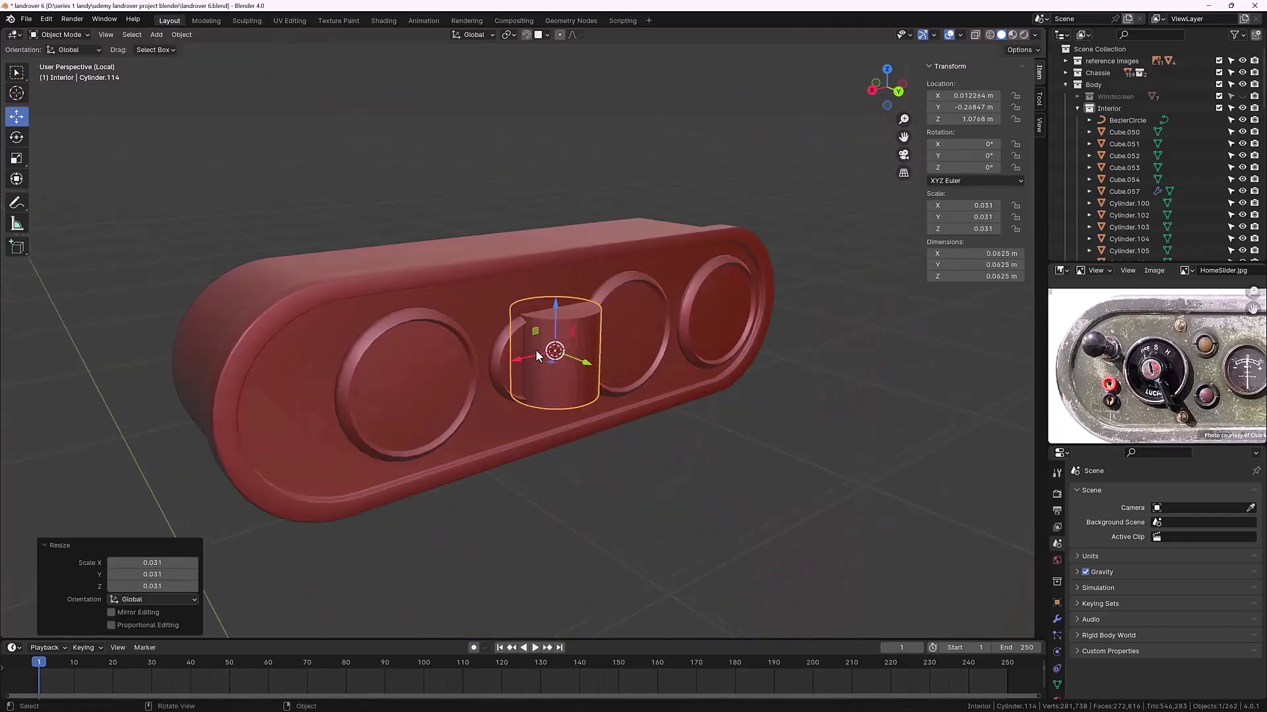
type("rx90")
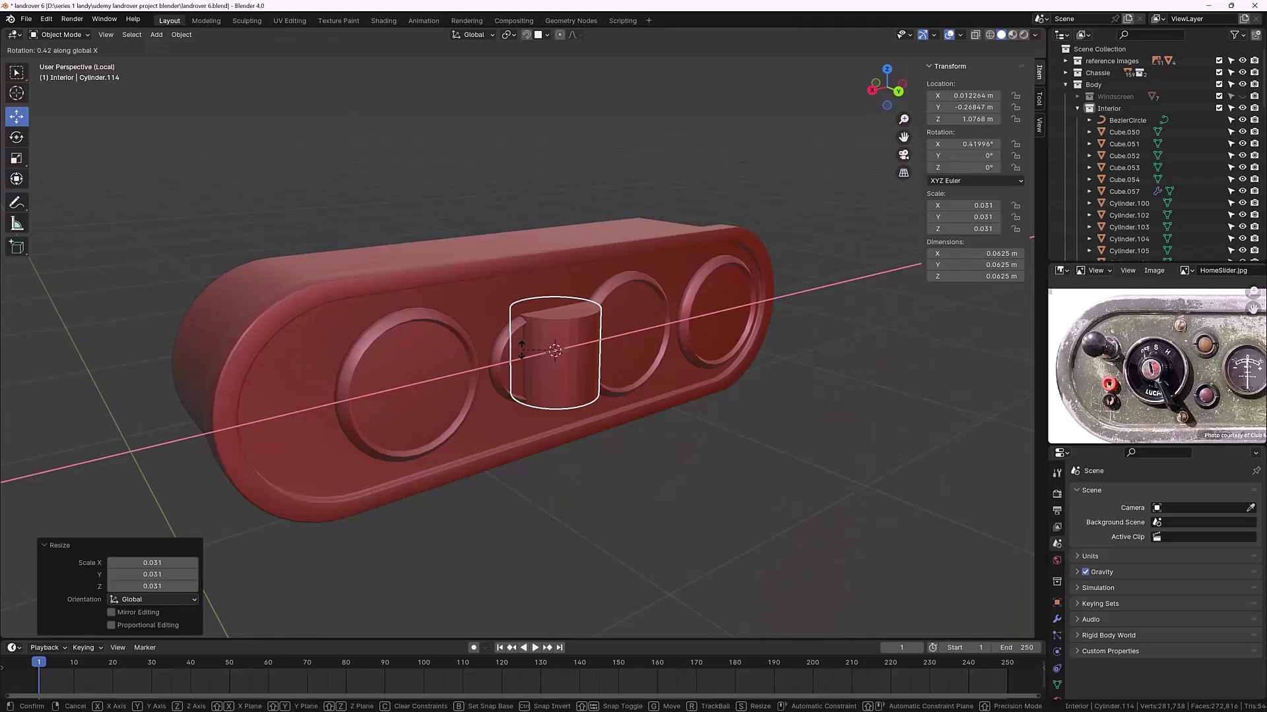
key("Return")
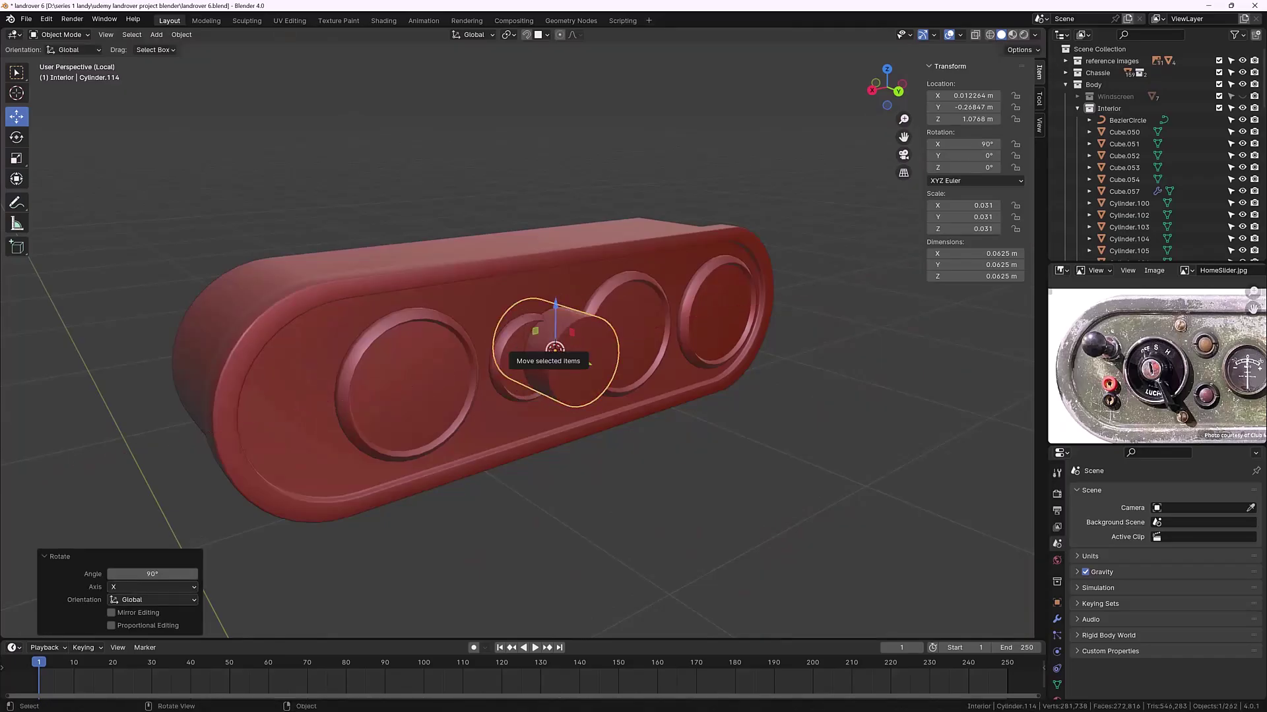
Step: Move the cylinder above the gap between the ignition dial and small gauge, about X 0.07 m, Z 1.124 m, and shrink it to about 0.0252 m
key("ctrl+KP_1")
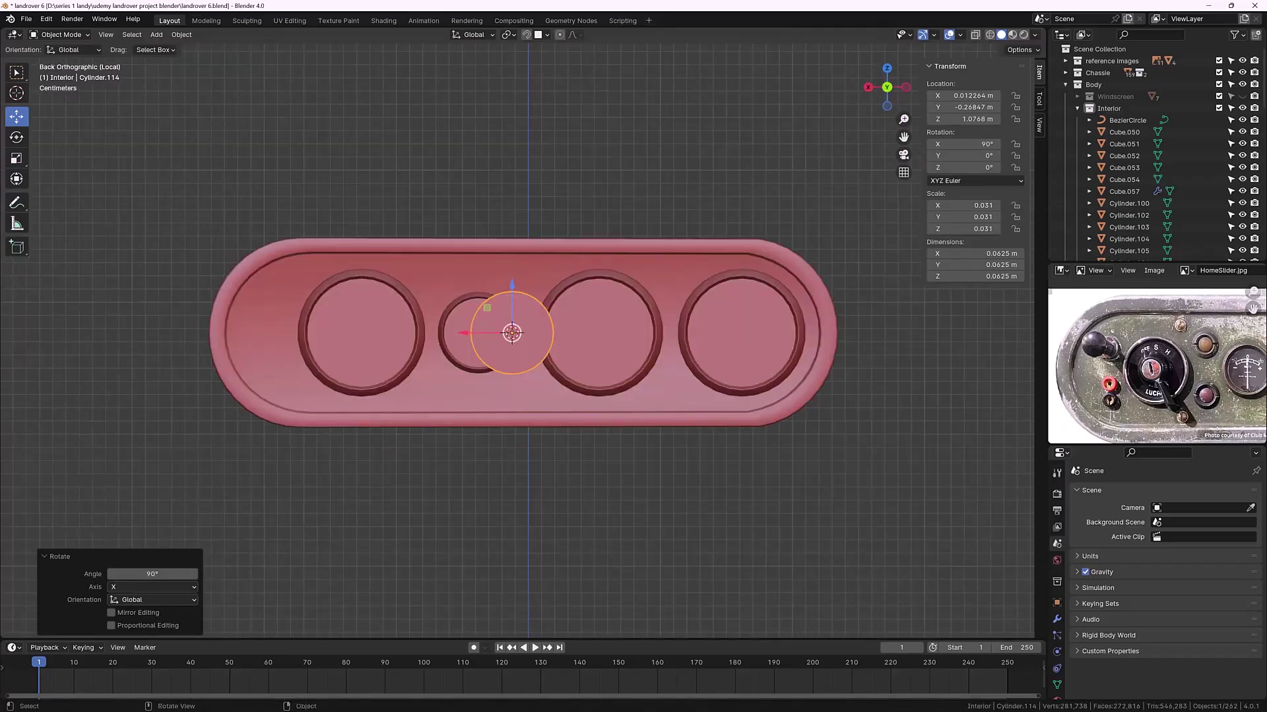
left_click_drag(514, 292, 510, 236)
left_click_drag(459, 271, 380, 266)
scroll(501, 247, "up", 3)
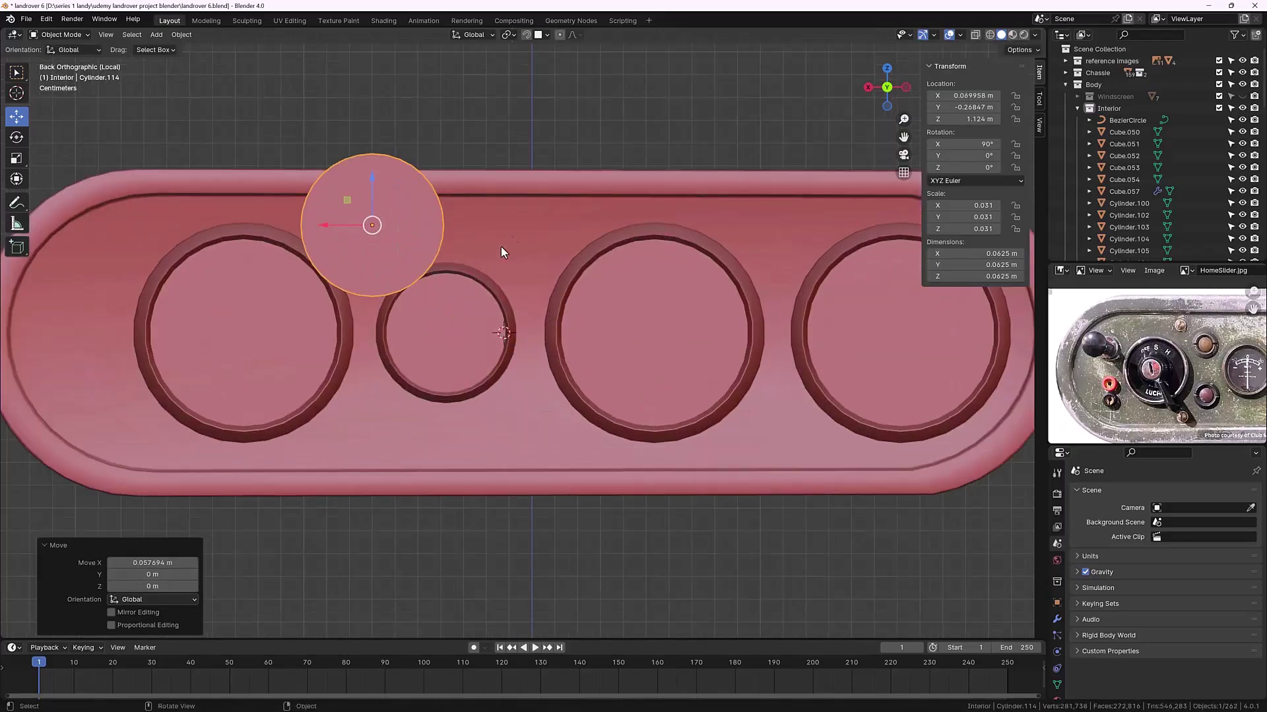
key("s")
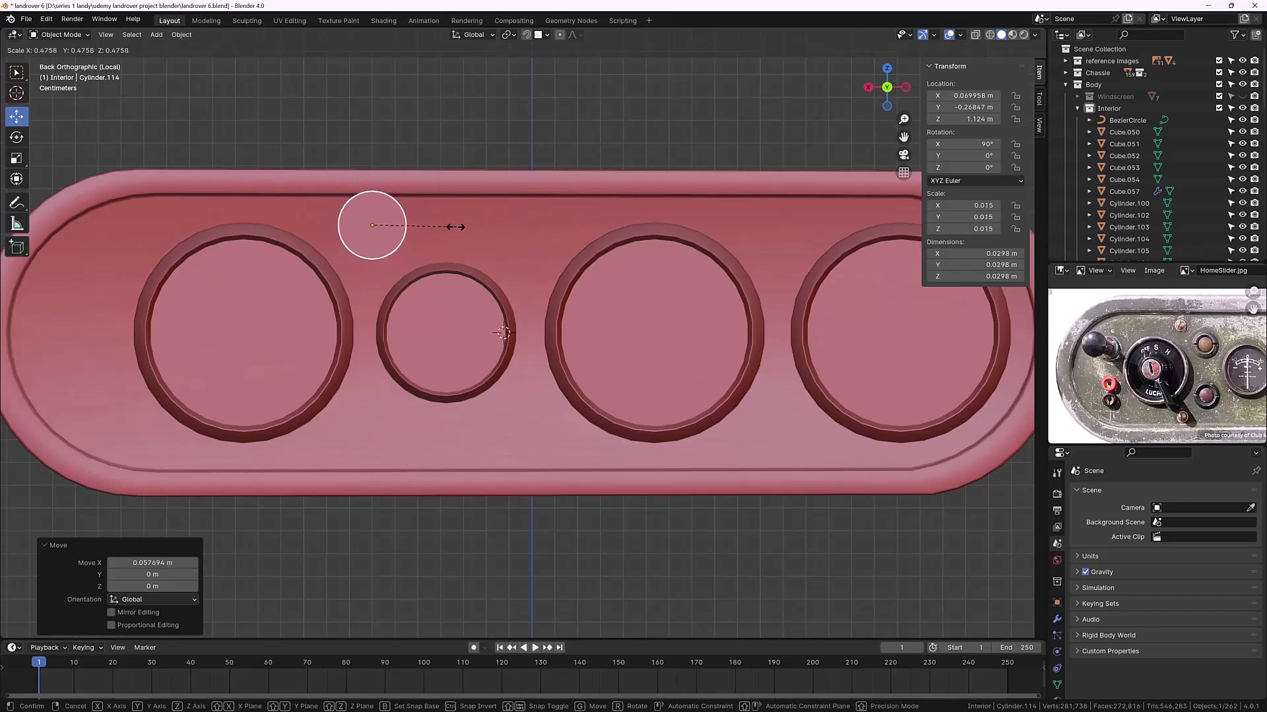
left_click(444, 227)
Step: Lower the cylinder to about Z 1.117 m and scale it down to about 0.0238 m across
key("g")
key("z")
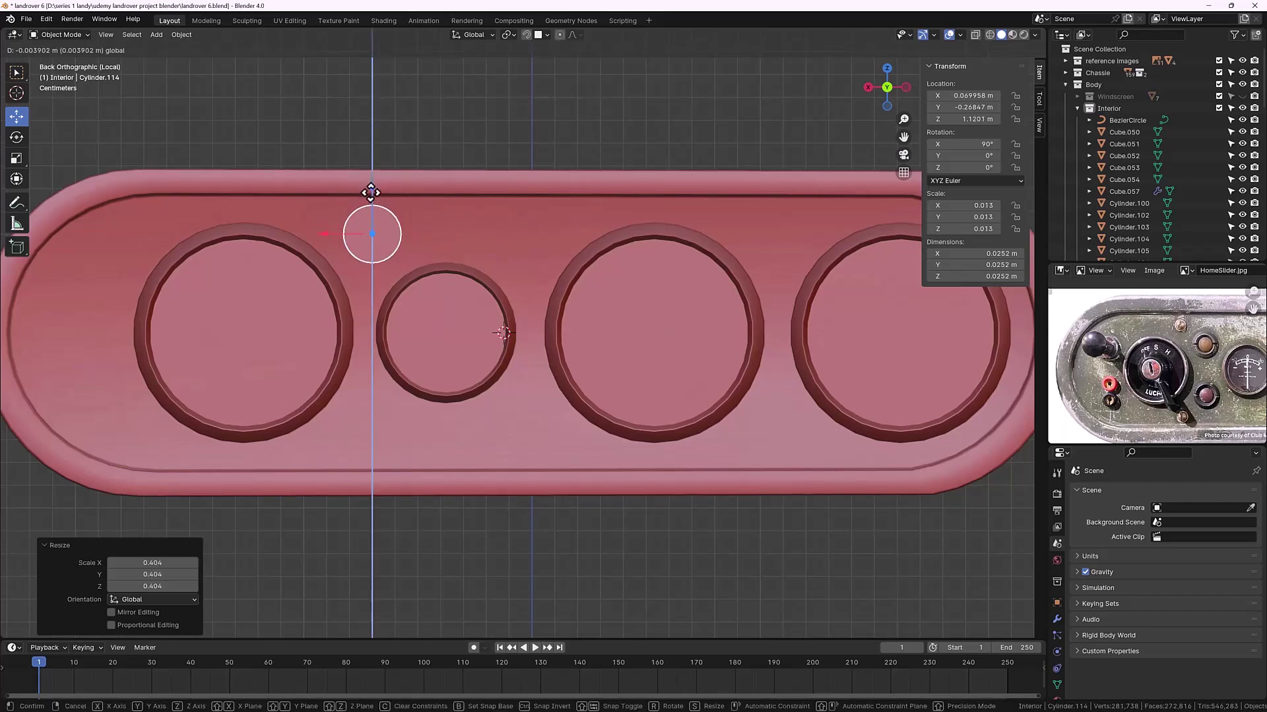
left_click(370, 197)
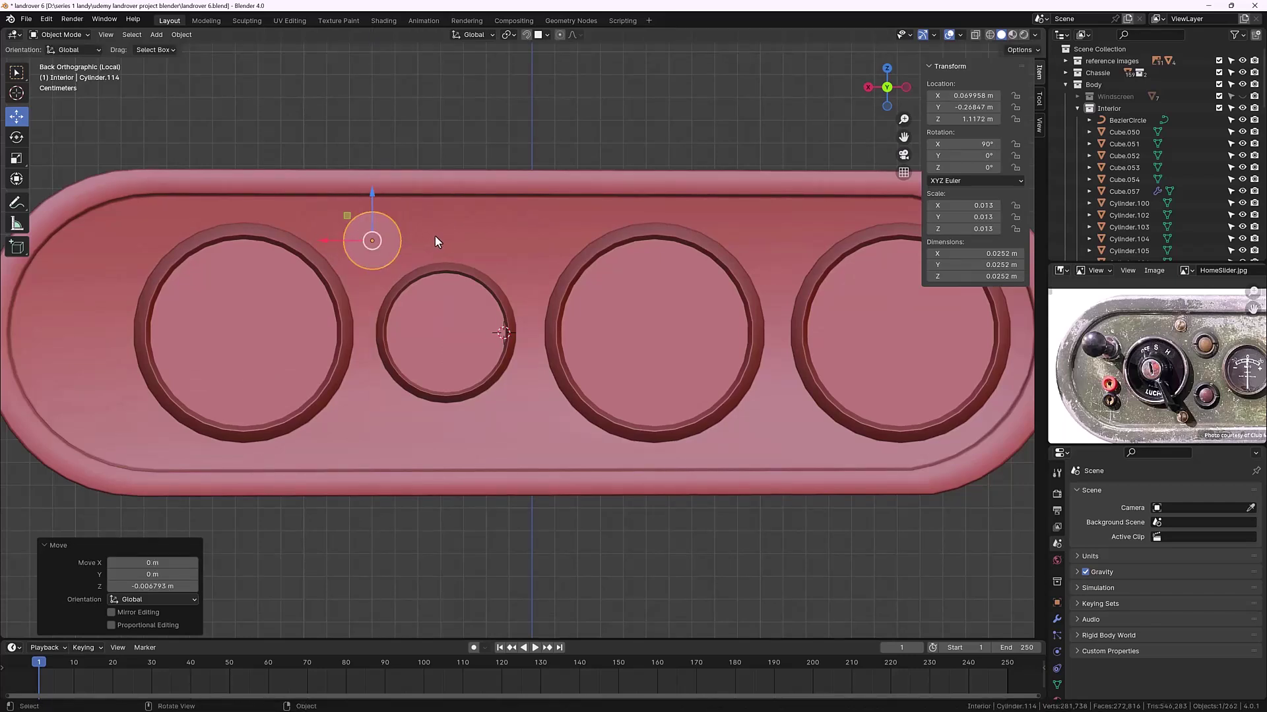
key("s")
left_click(431, 237)
Step: Flatten the cylinder along Y to about 0.0045 m thick and seat it against the panel face at about Y -0.267 m
middle_click_drag(424, 267, 508, 290)
left_click_drag(566, 303, 634, 305)
scroll(599, 329, "up", 3)
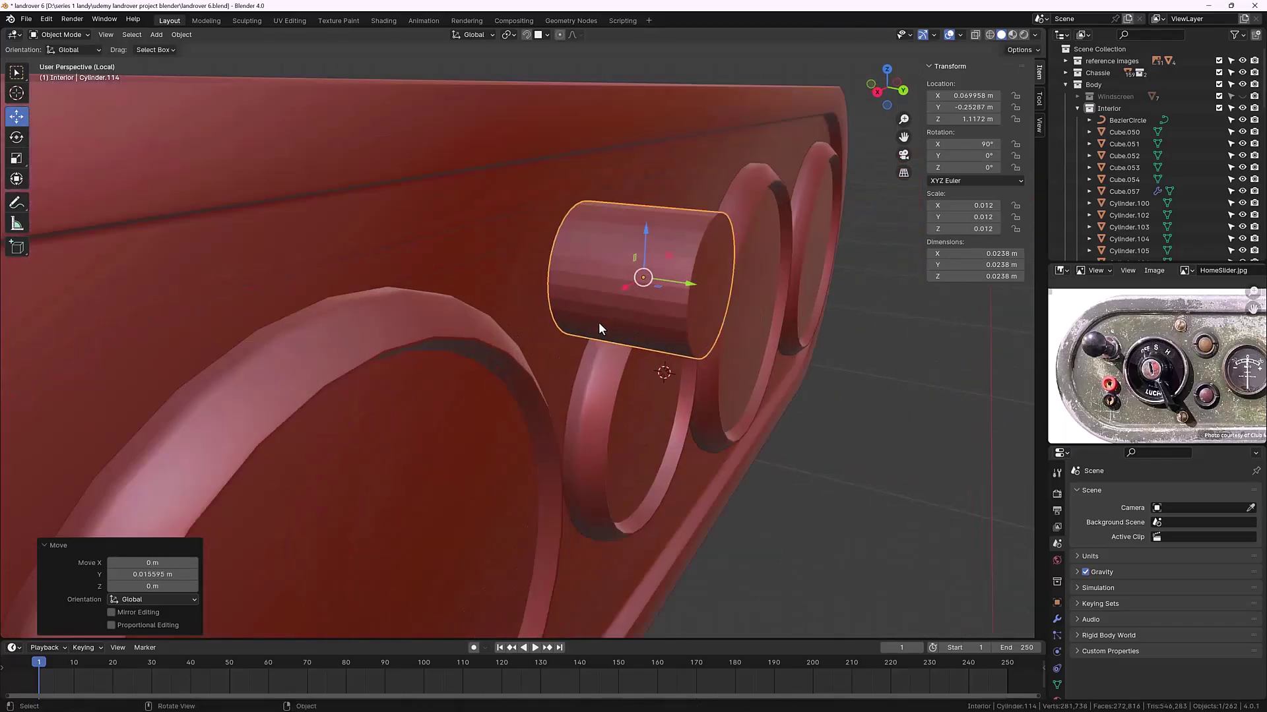
key("s")
key("y")
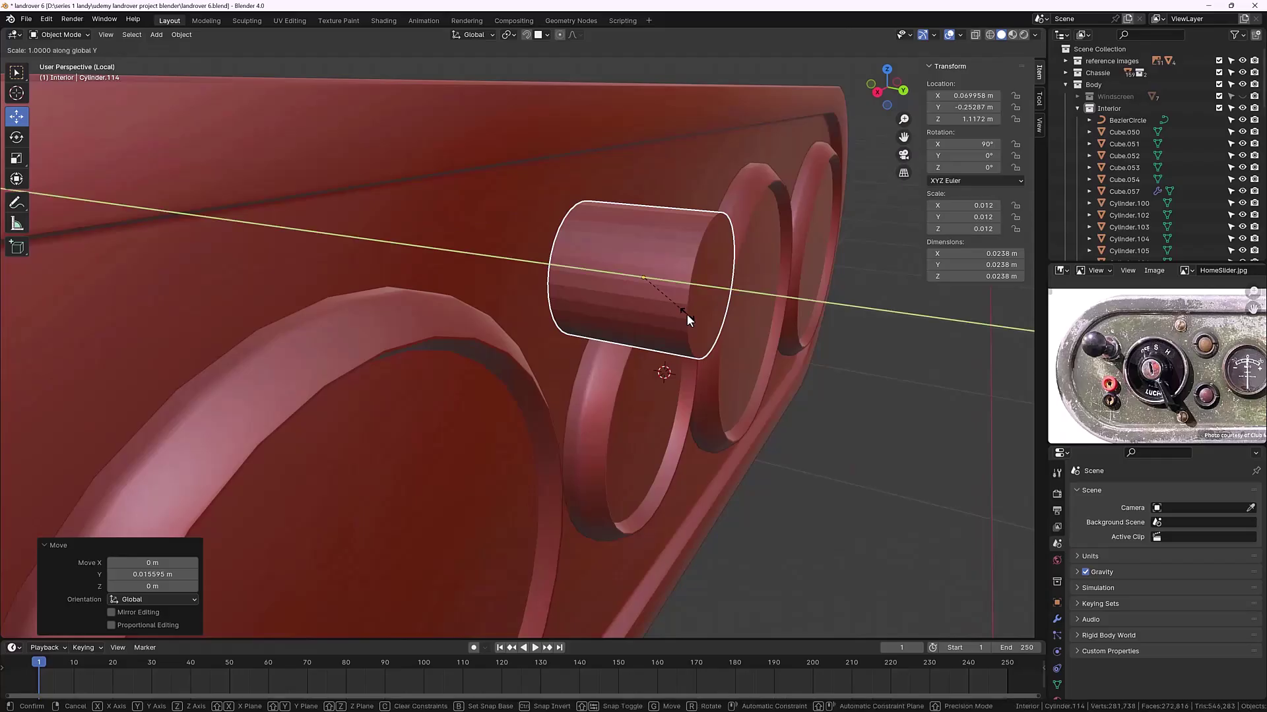
left_click(640, 285)
left_click_drag(690, 285, 600, 328)
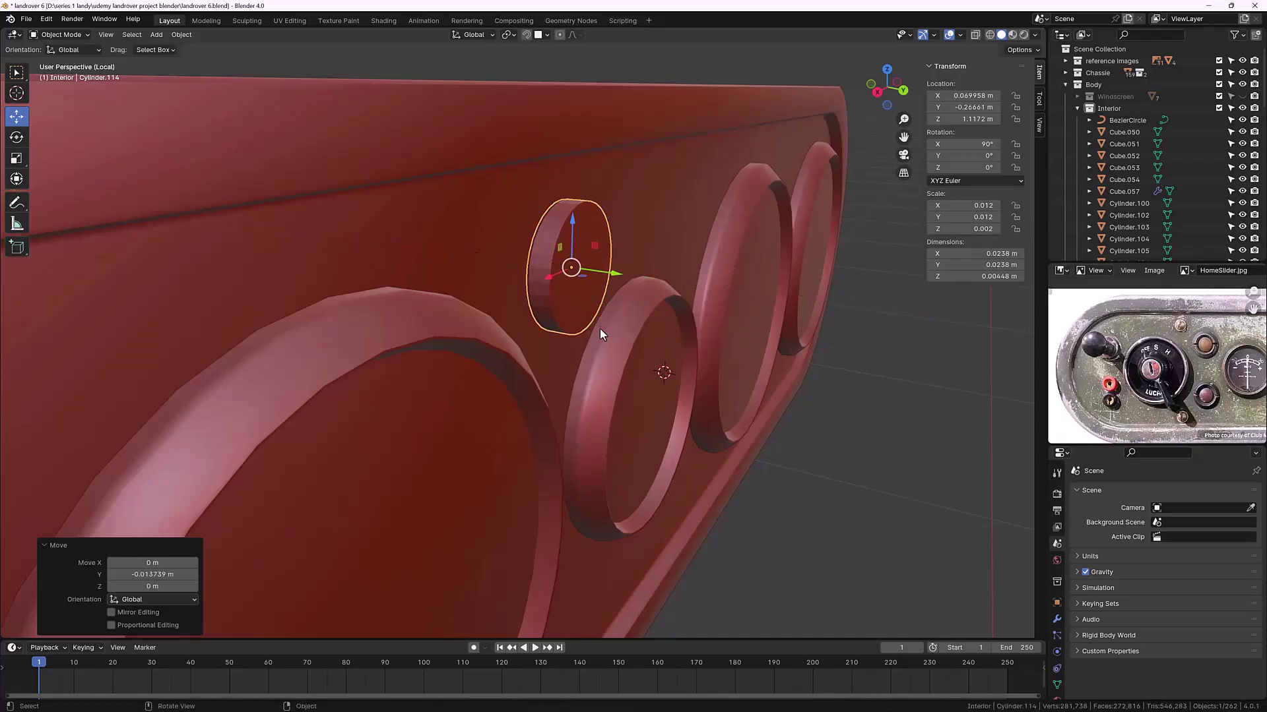
Step: Select the cylinder's front face and scale it down to about 0.85, followed by a further 0.977, to taper the sides
middle_click_drag(600, 329, 611, 327)
middle_click_drag(438, 306, 612, 299, "shift")
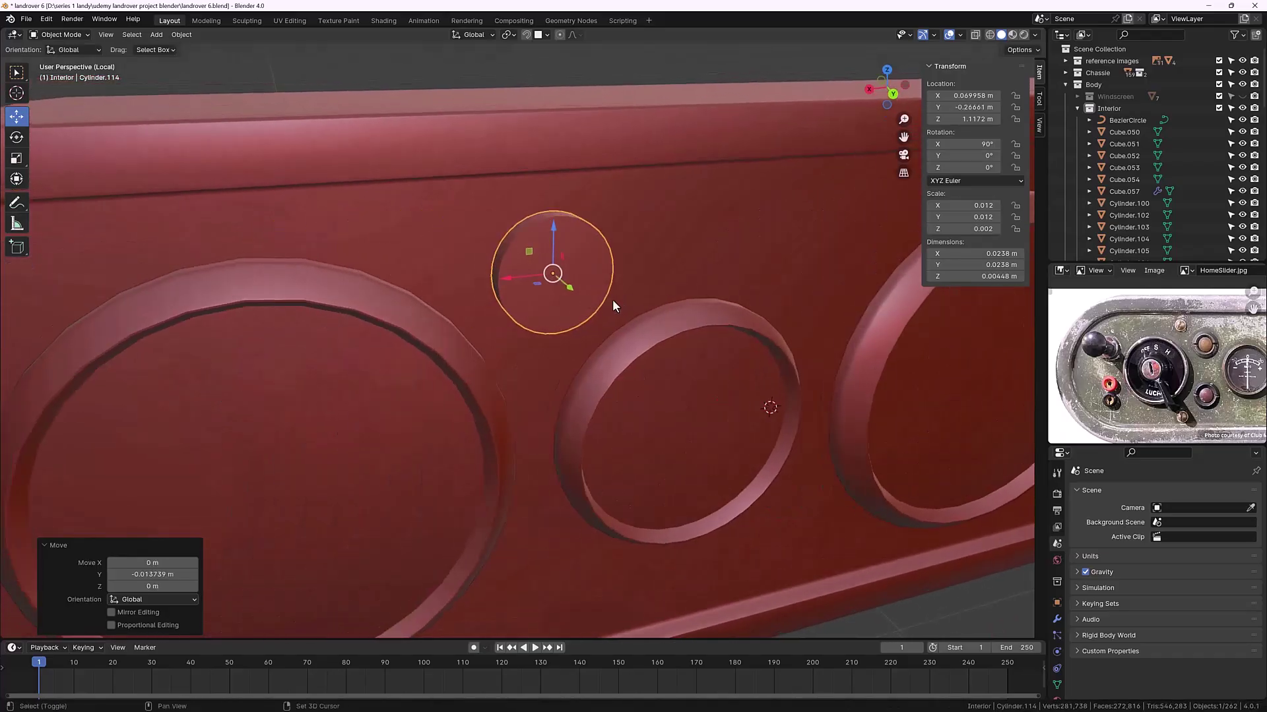
scroll(545, 286, "up", 2)
scroll(538, 276, "up", 1)
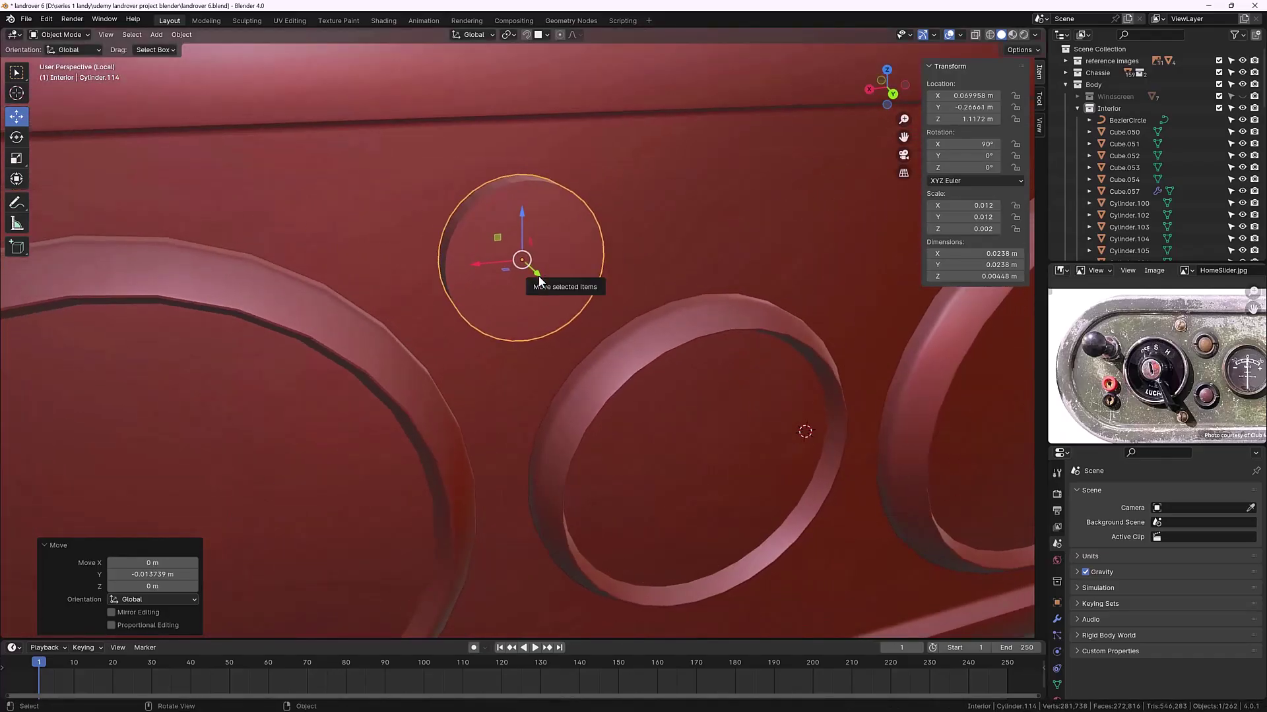
key("Tab")
left_click(553, 266)
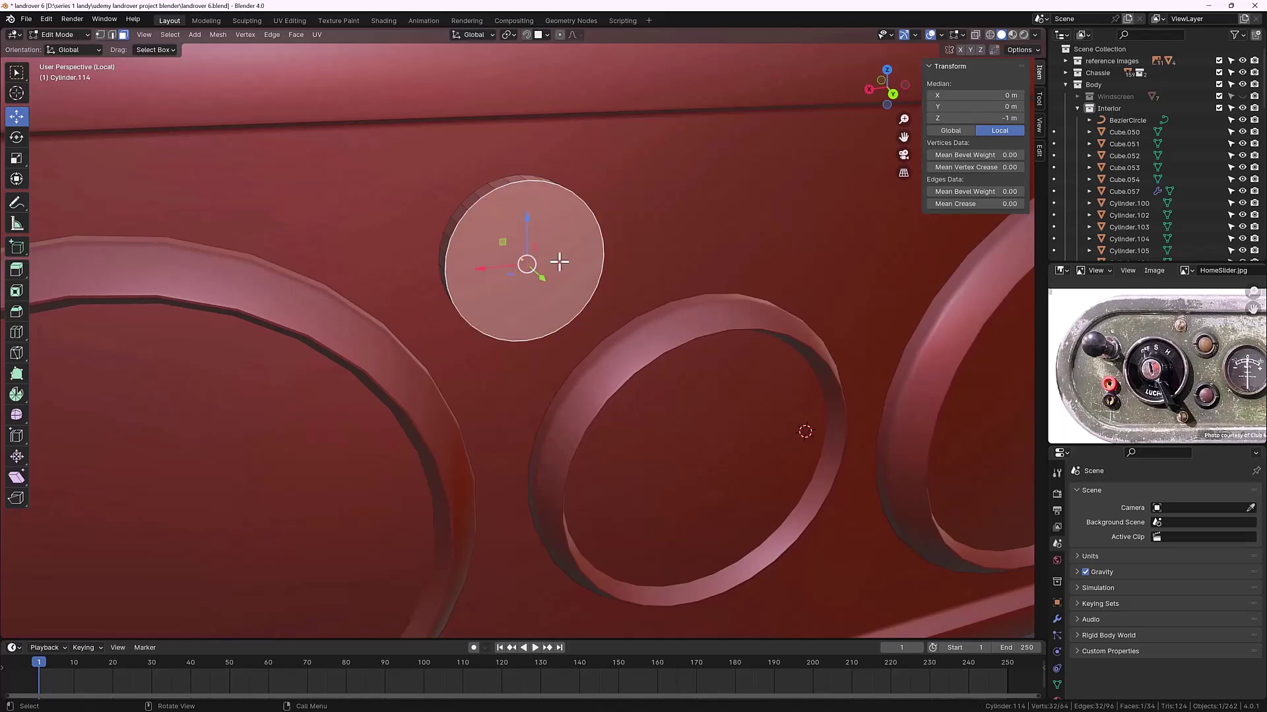
scroll(559, 237, "up", 3)
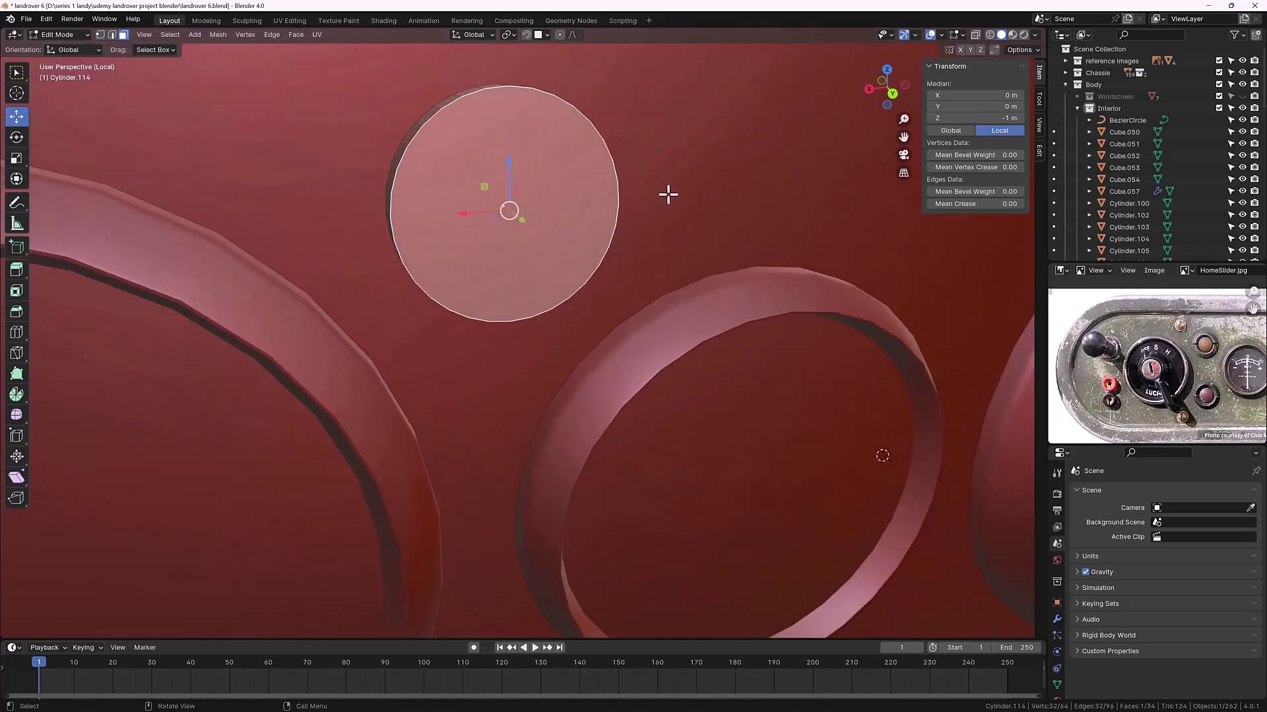
key("s")
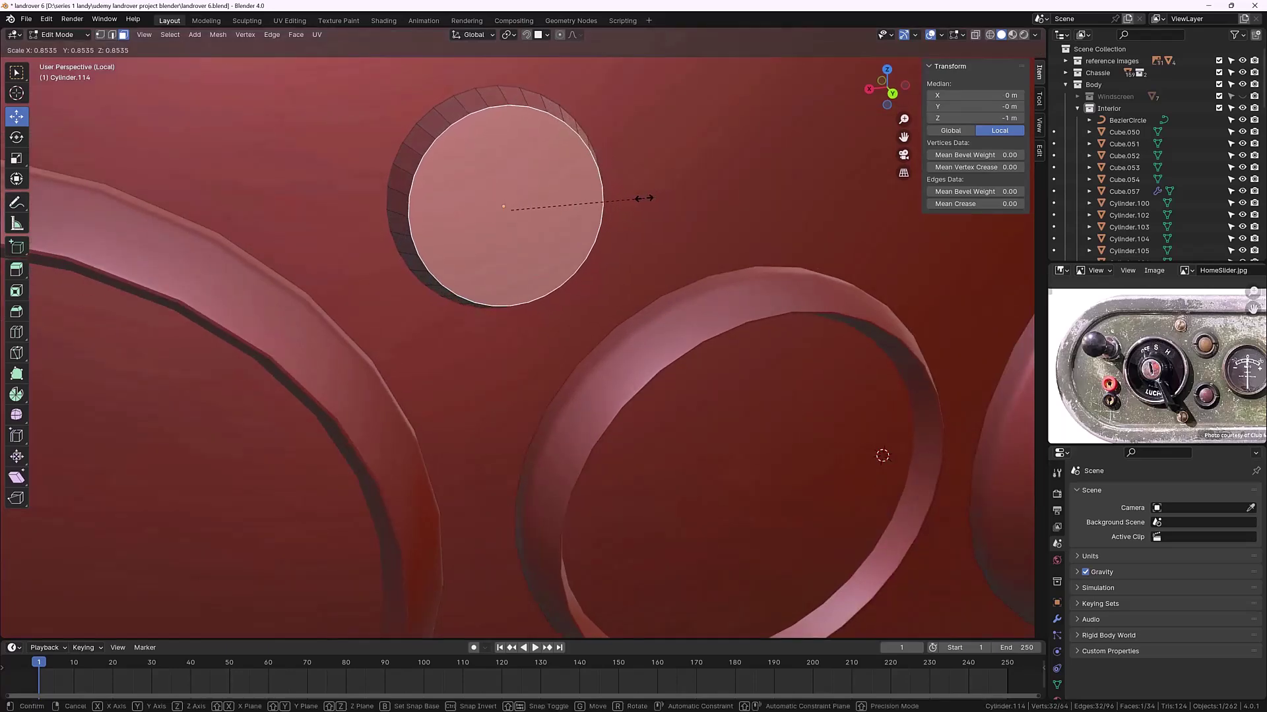
left_click(643, 199)
middle_click_drag(644, 198, 1020, 331, "shift")
middle_click_drag(769, 285, 630, 255)
key("s")
left_click(685, 249)
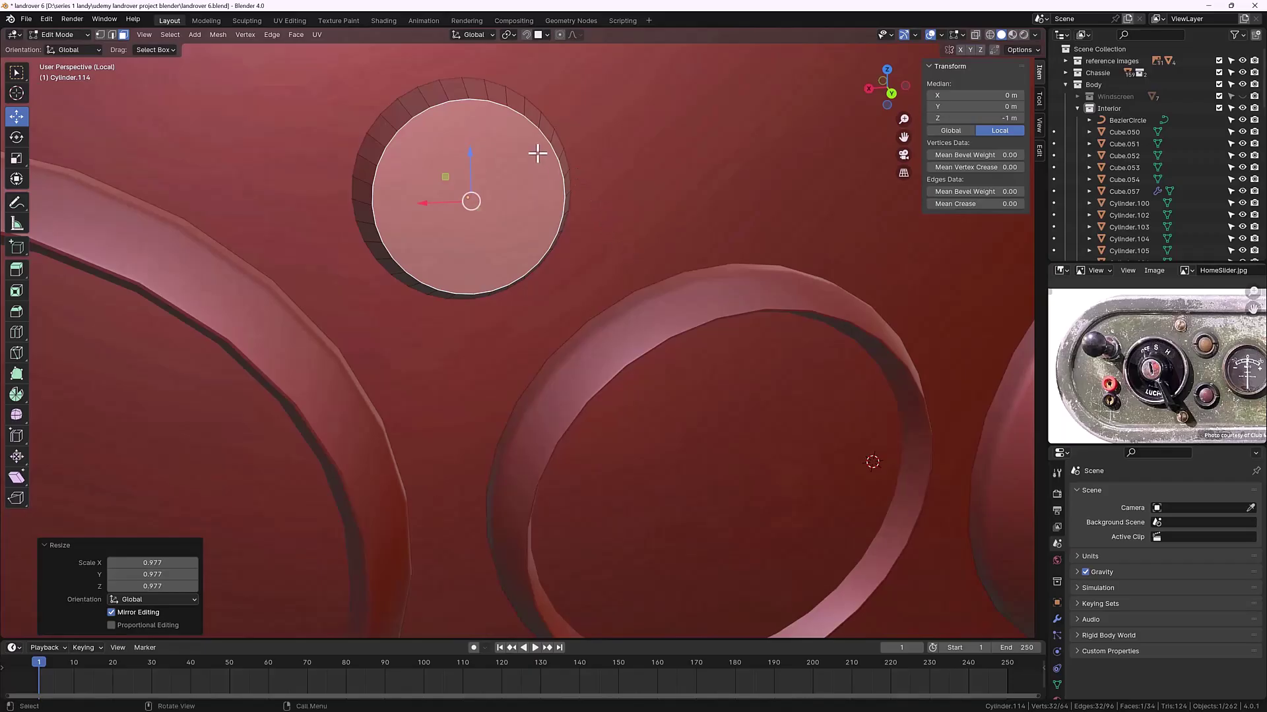
Step: Inset the cylinder's front face by about 0.067 m to form a narrow rim
scroll(537, 152, "up", 3)
key("i")
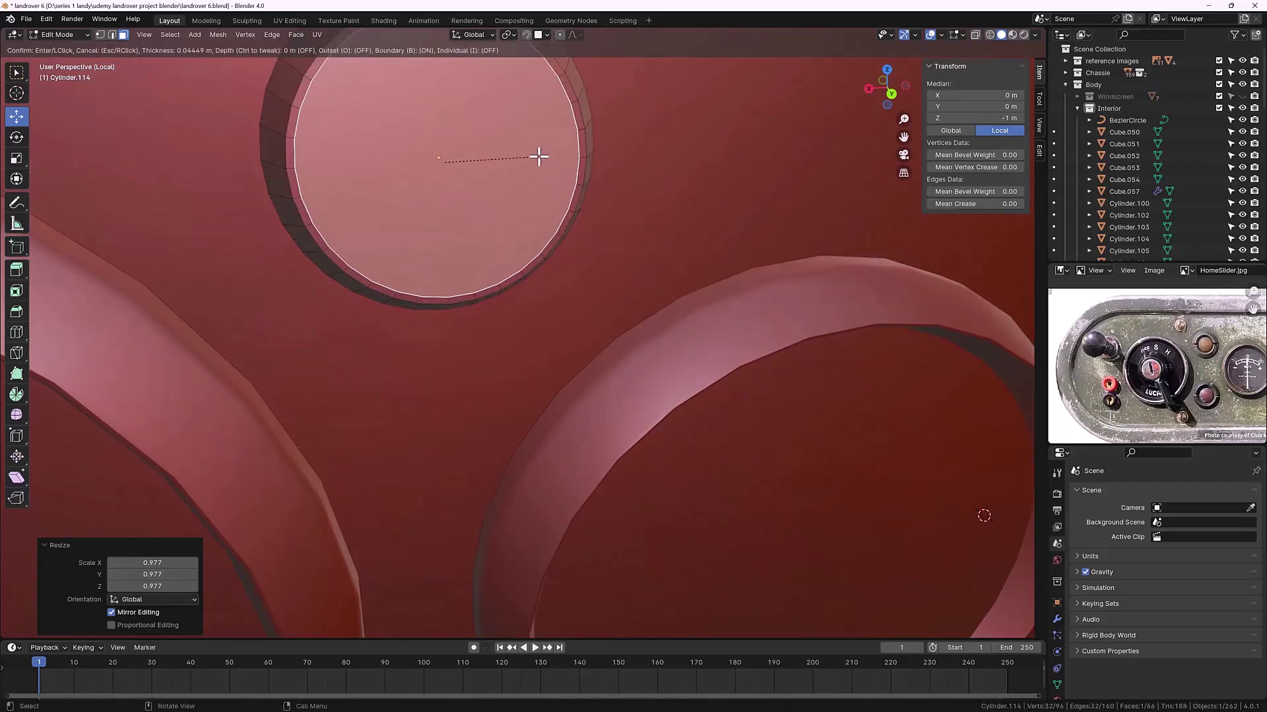
left_click(537, 156)
middle_click_drag(537, 156, 549, 243)
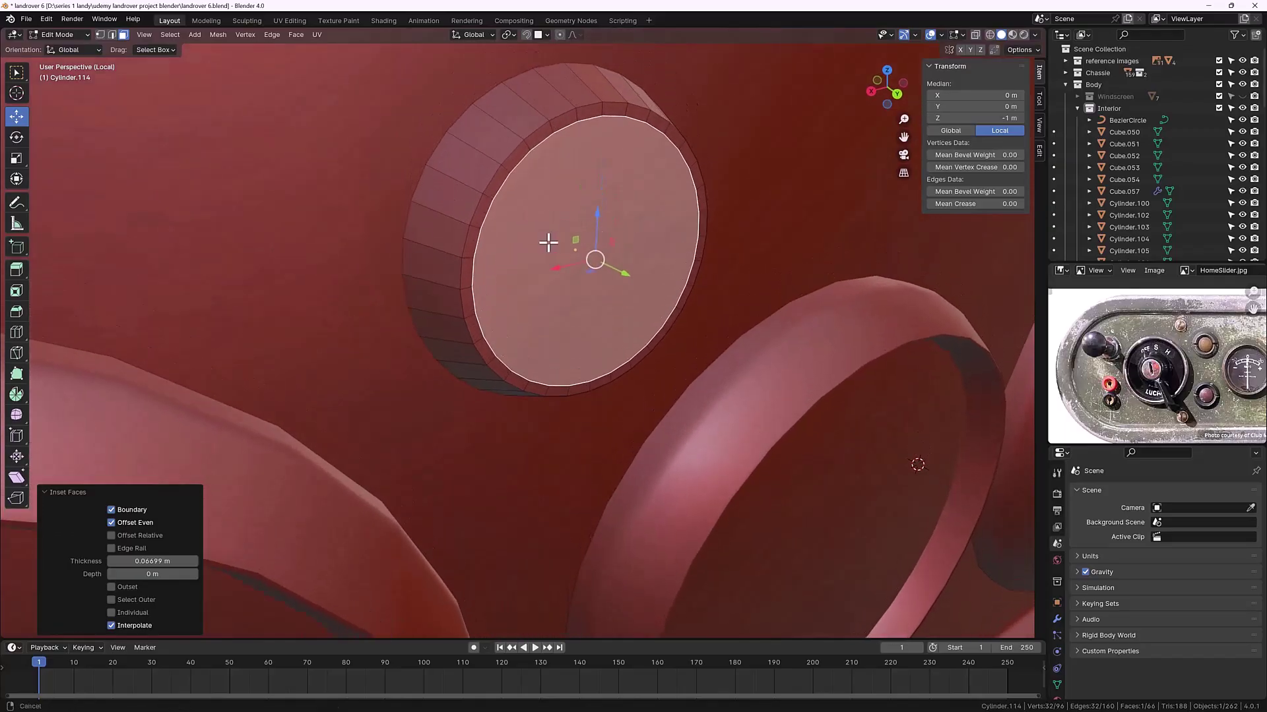
Step: Extrude the inset face about 0.0028 m inward along Y and scale the recess floor to about 0.85
key("g")
key("y")
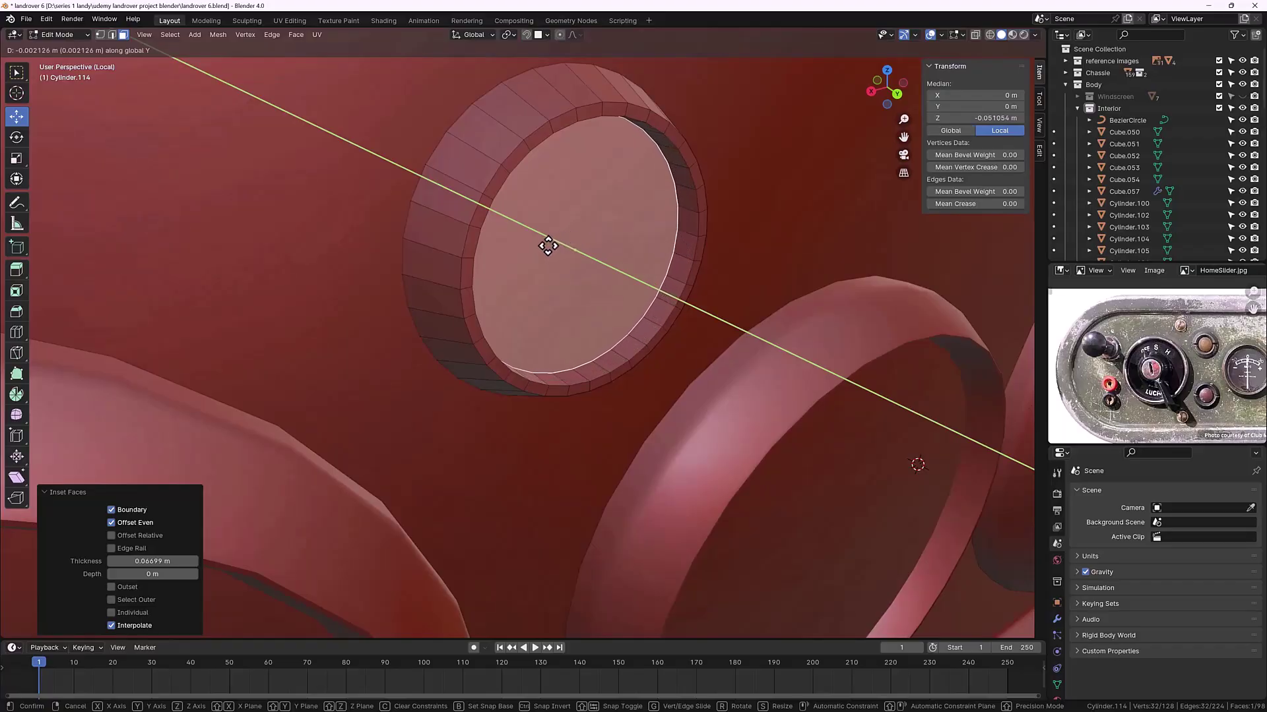
left_click(541, 243)
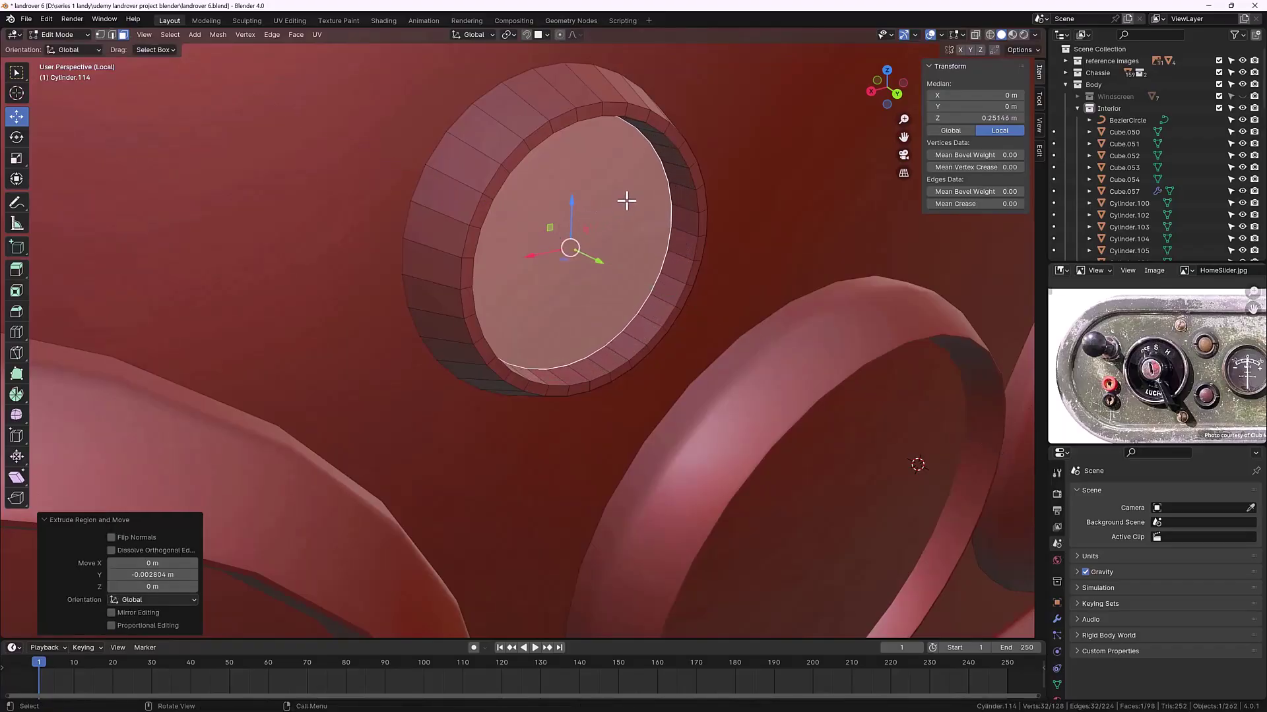
key("s")
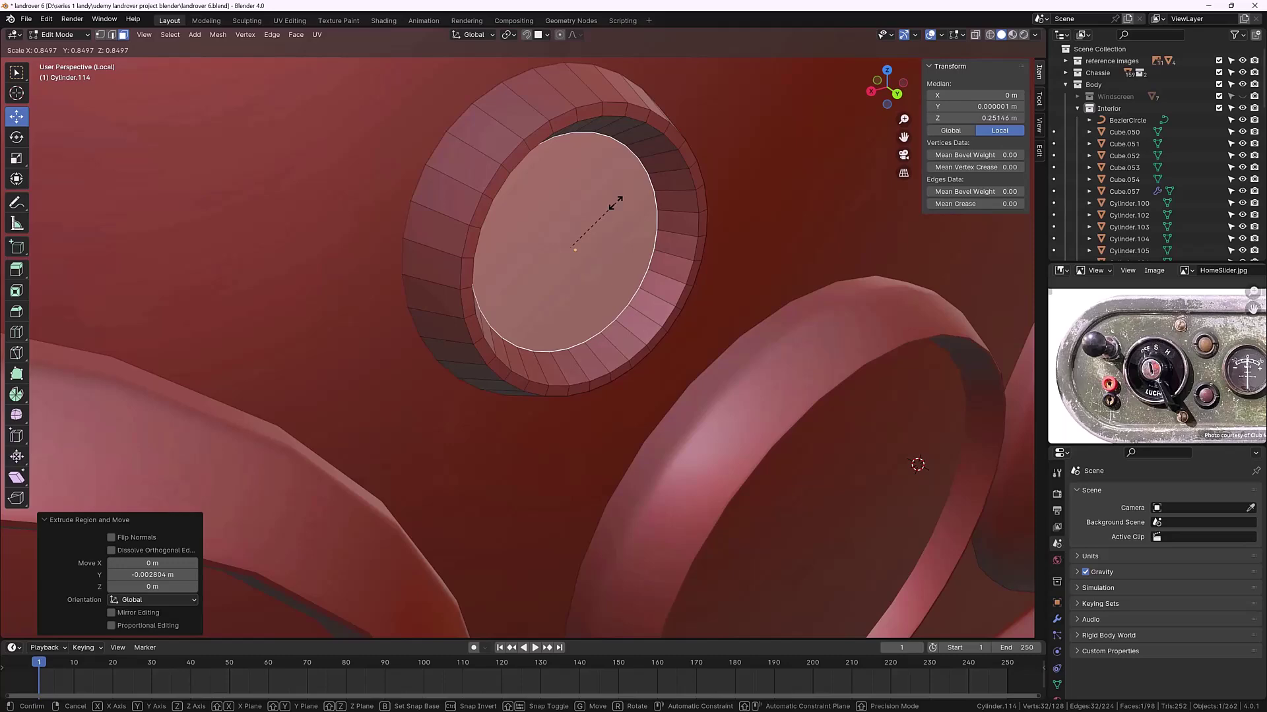
left_click(615, 205)
middle_click_drag(602, 204, 531, 254)
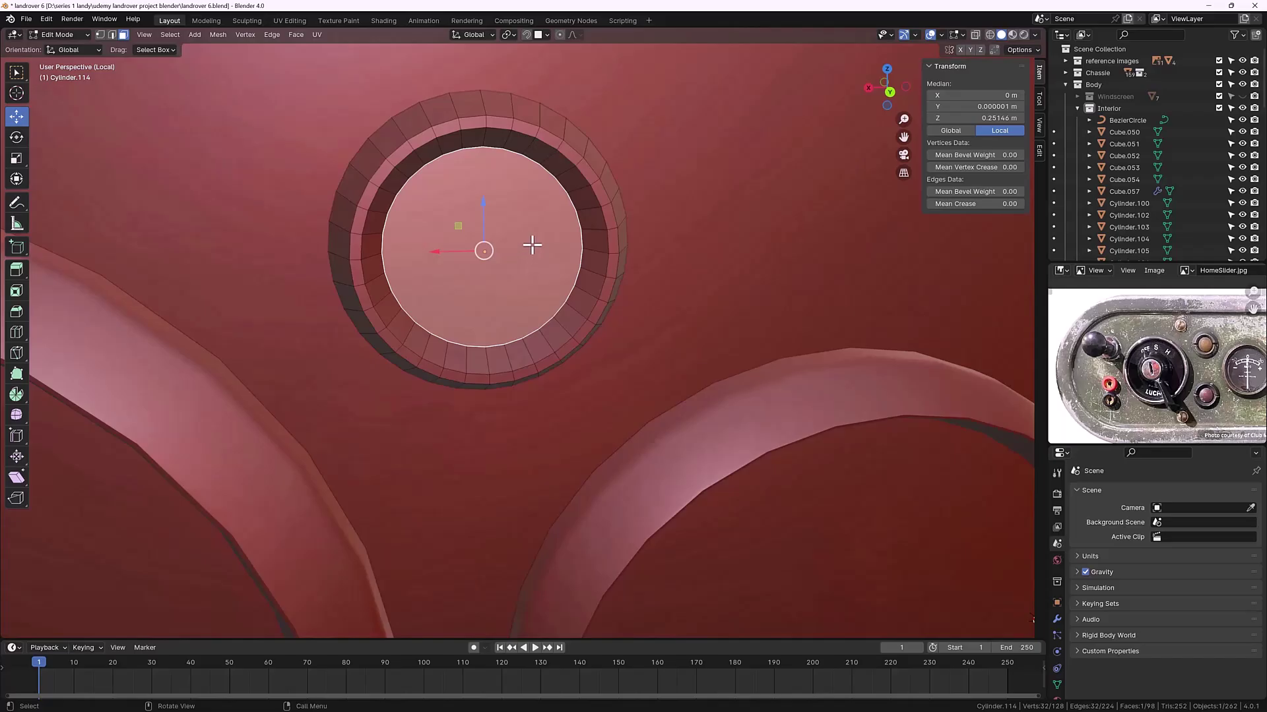
key("Tab")
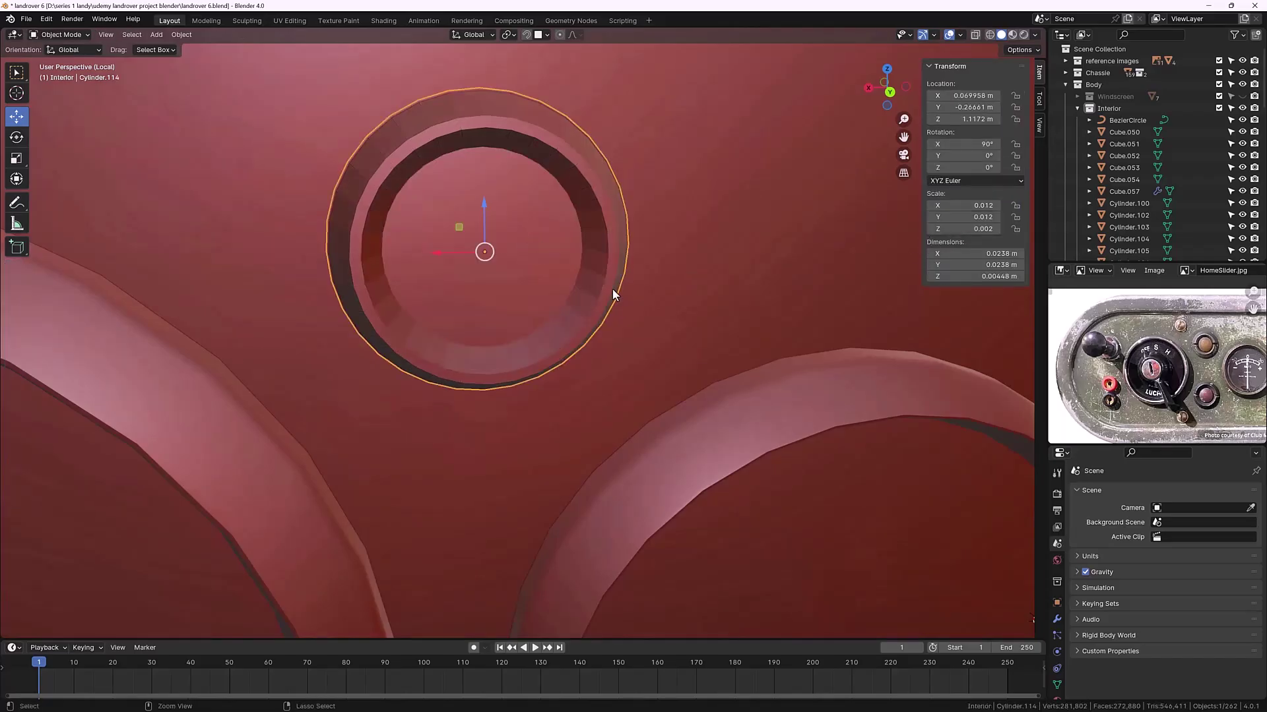
Step: Apply the recessed cylinder's rotation and scale, and add a Bevel modifier to it
key("ctrl+a")
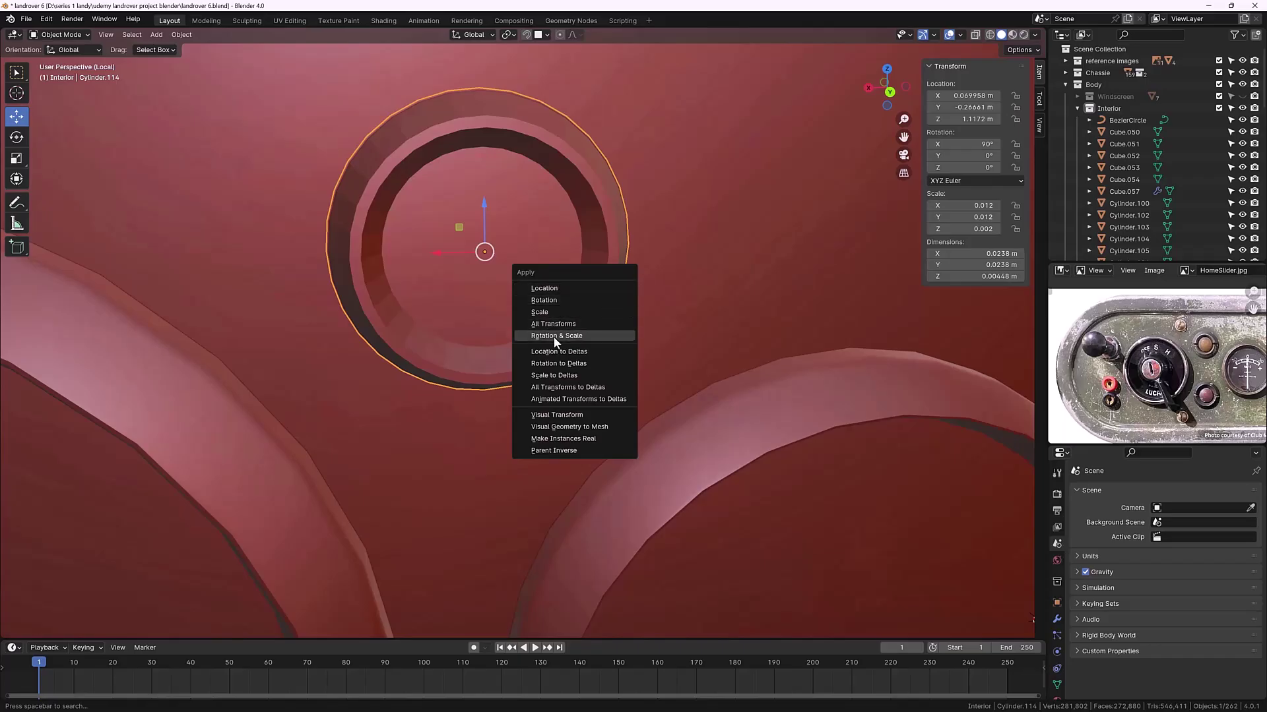
left_click(555, 336)
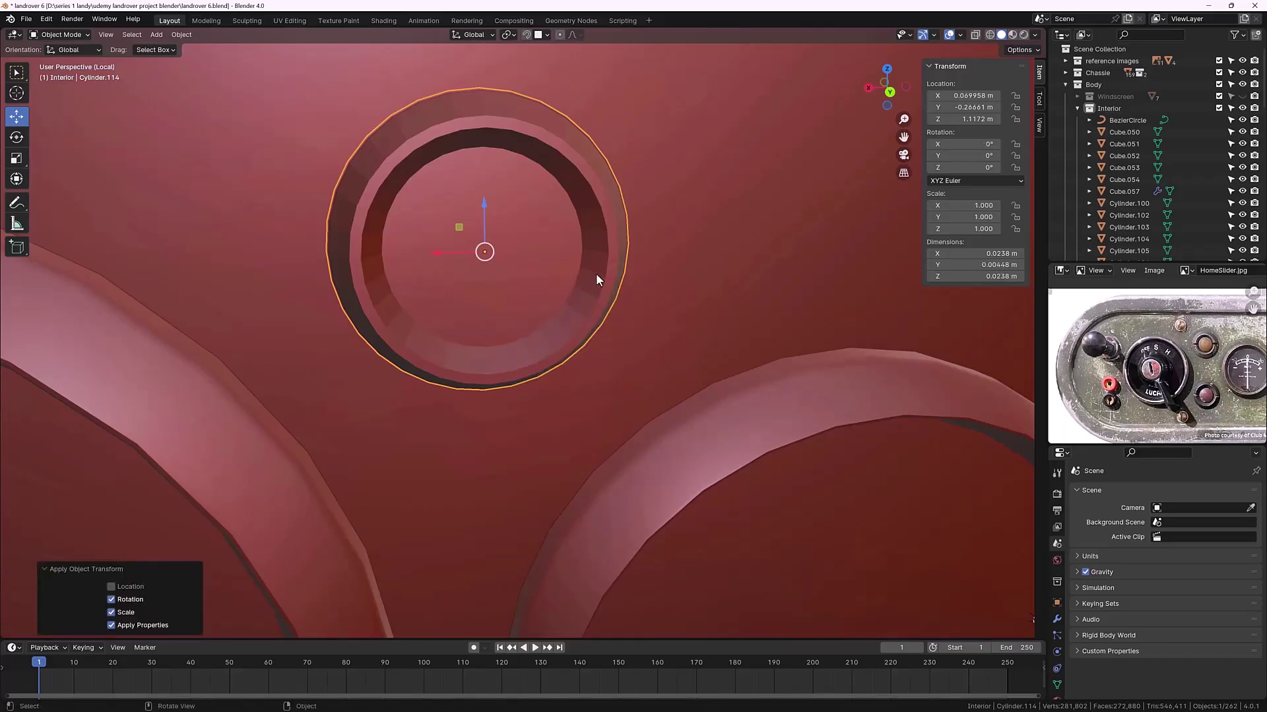
left_click(1056, 621)
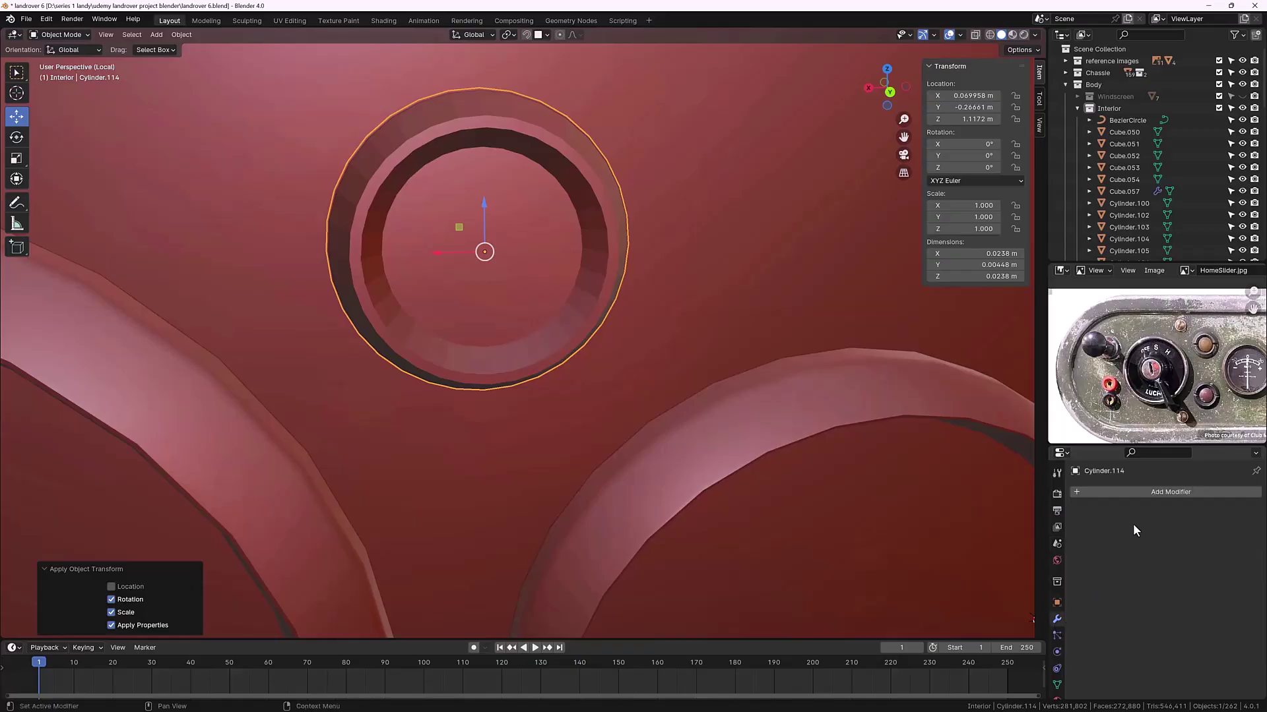
left_click(1138, 493)
mouse_move(1099, 535)
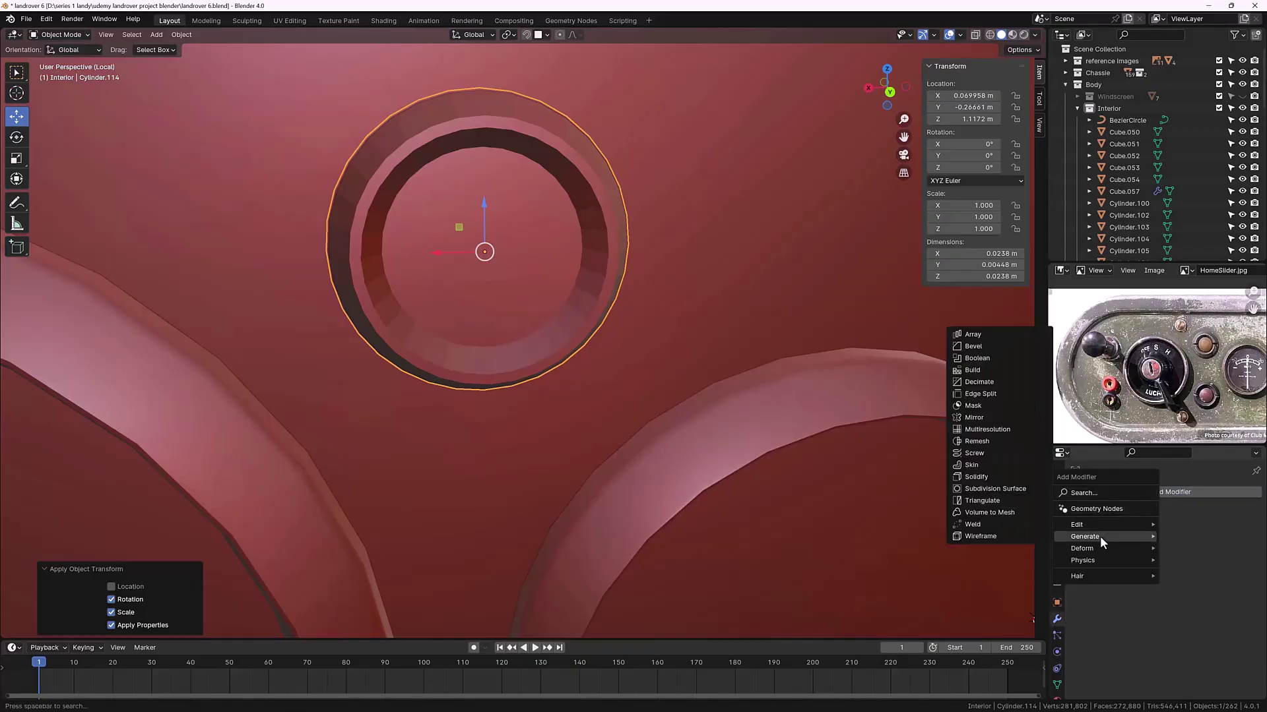
left_click(972, 348)
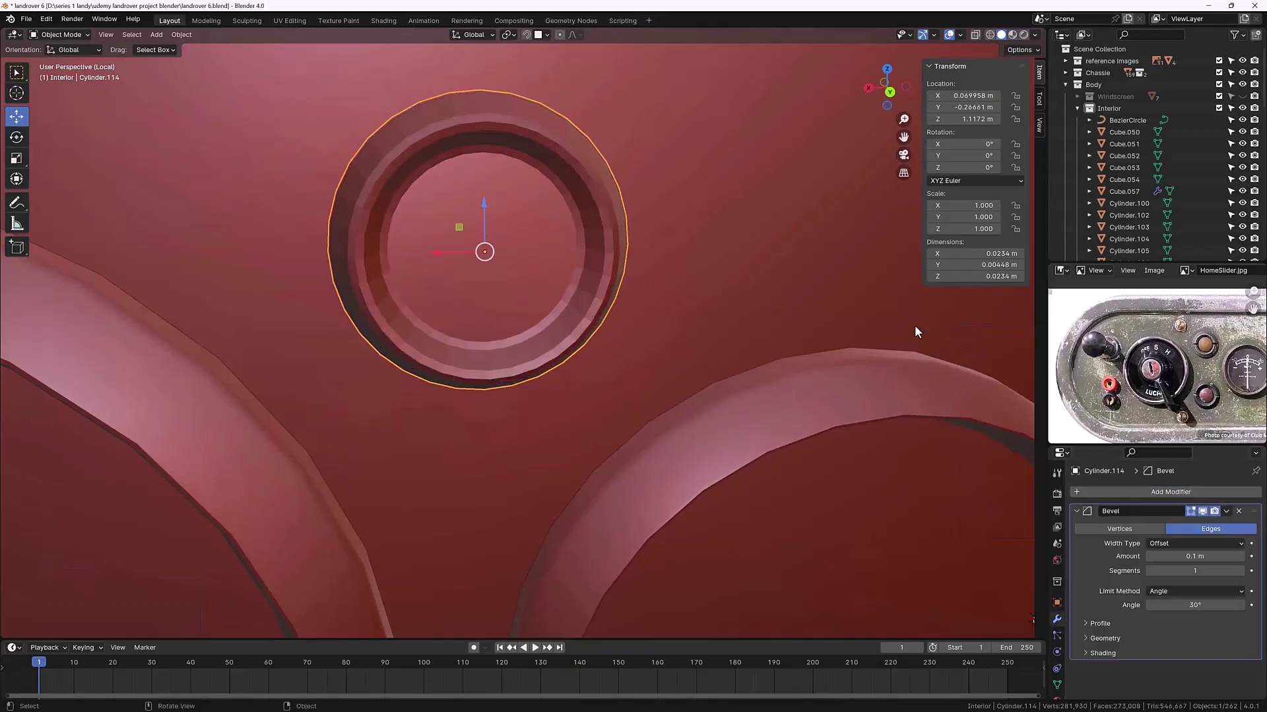
middle_click_drag(657, 334, 651, 265)
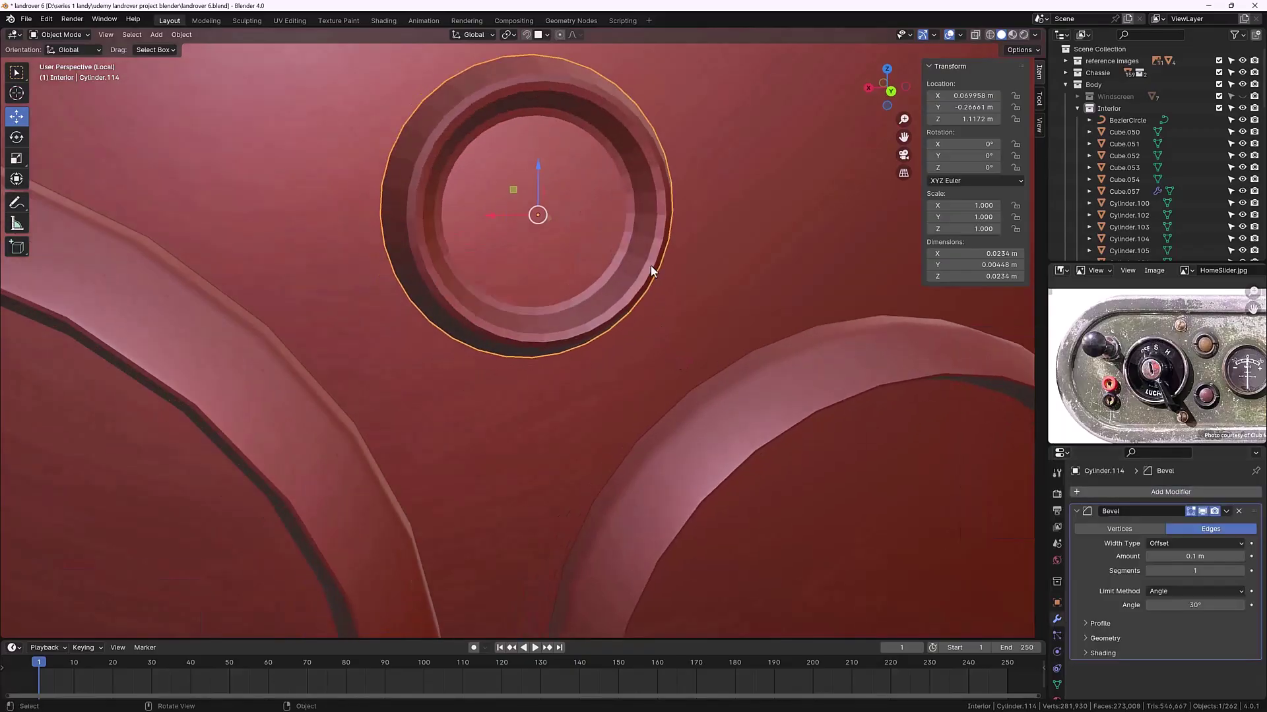
Step: Set the bevel to two segments and apply the modifier
left_click(1239, 572)
middle_click_drag(637, 210, 653, 240)
left_click(1226, 512)
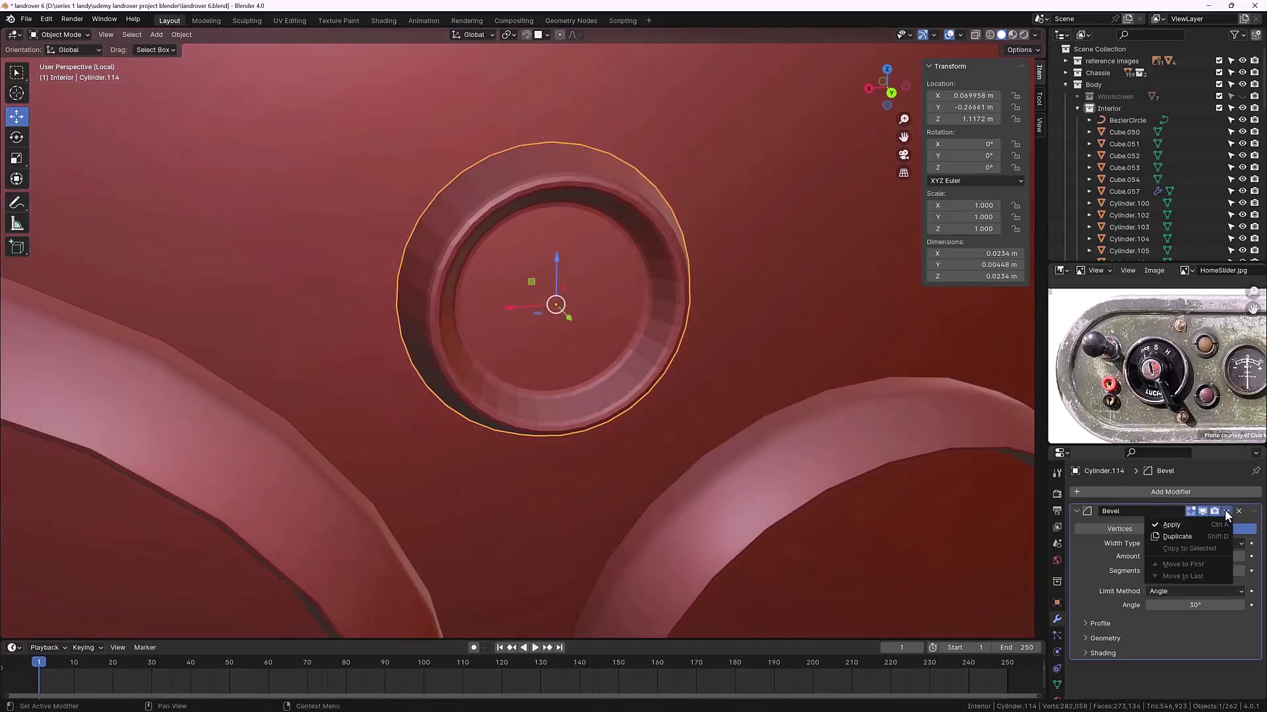
left_click(1189, 524)
Step: Shade the bevelled light ring auto smooth
right_click(647, 239)
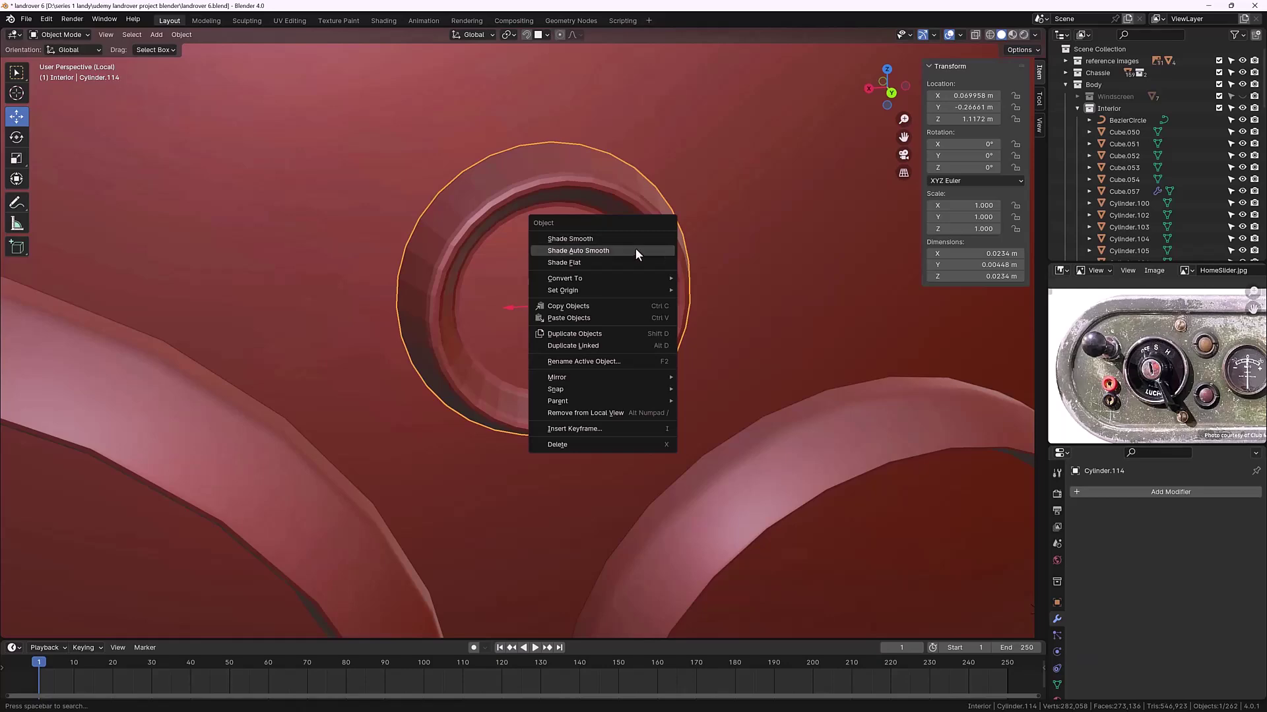
left_click(636, 251)
middle_click_drag(663, 260, 633, 295)
scroll(644, 273, "up", 2)
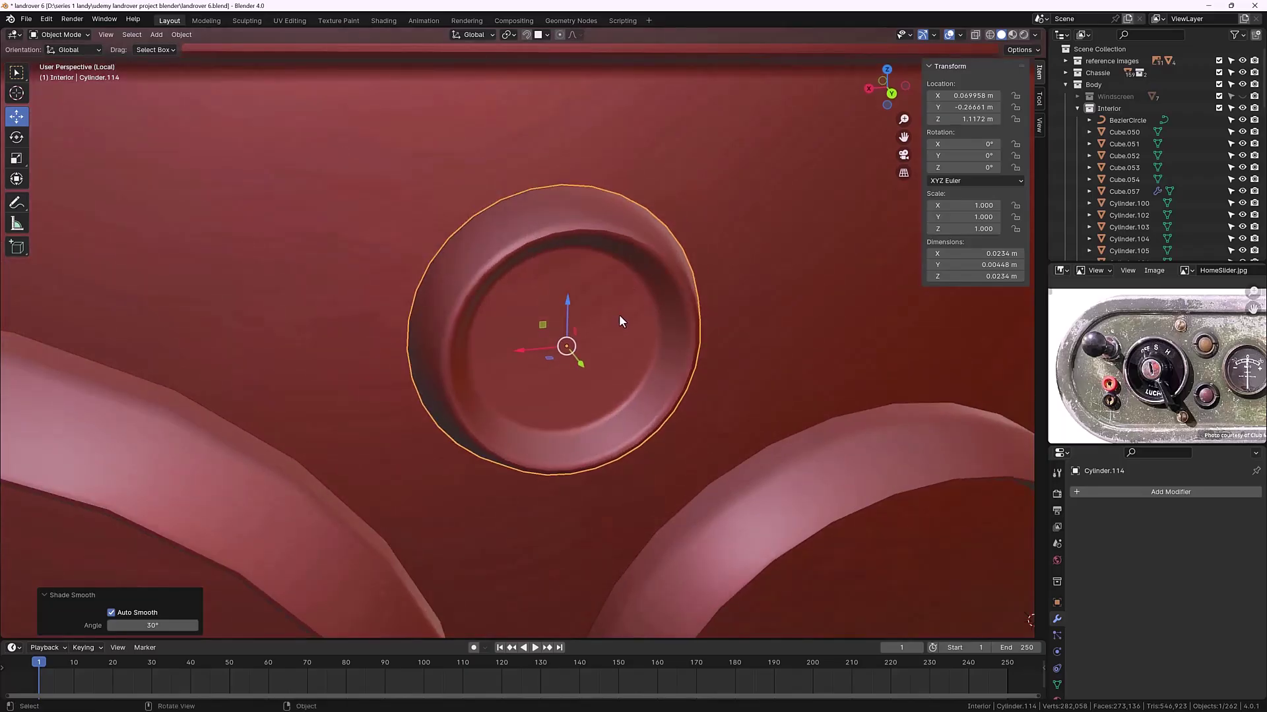
Step: Snap the 3D cursor to the light ring and add a cube there
key("shift+s")
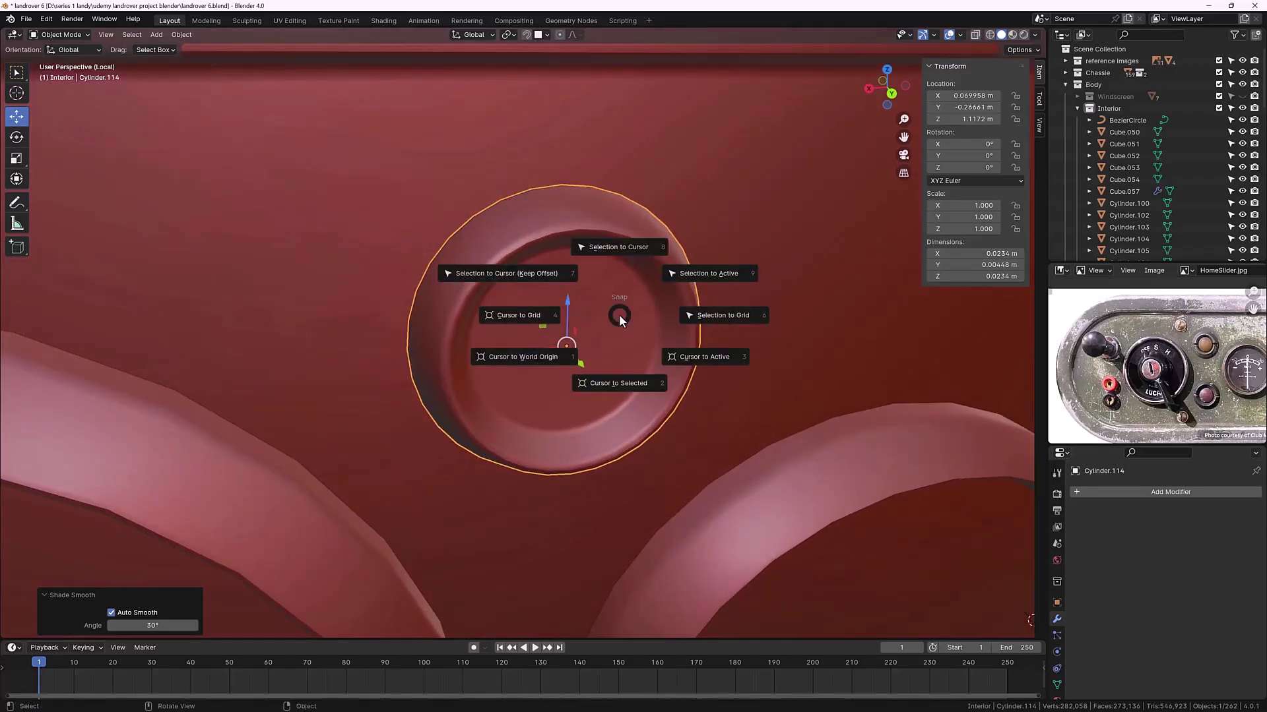
left_click(623, 383)
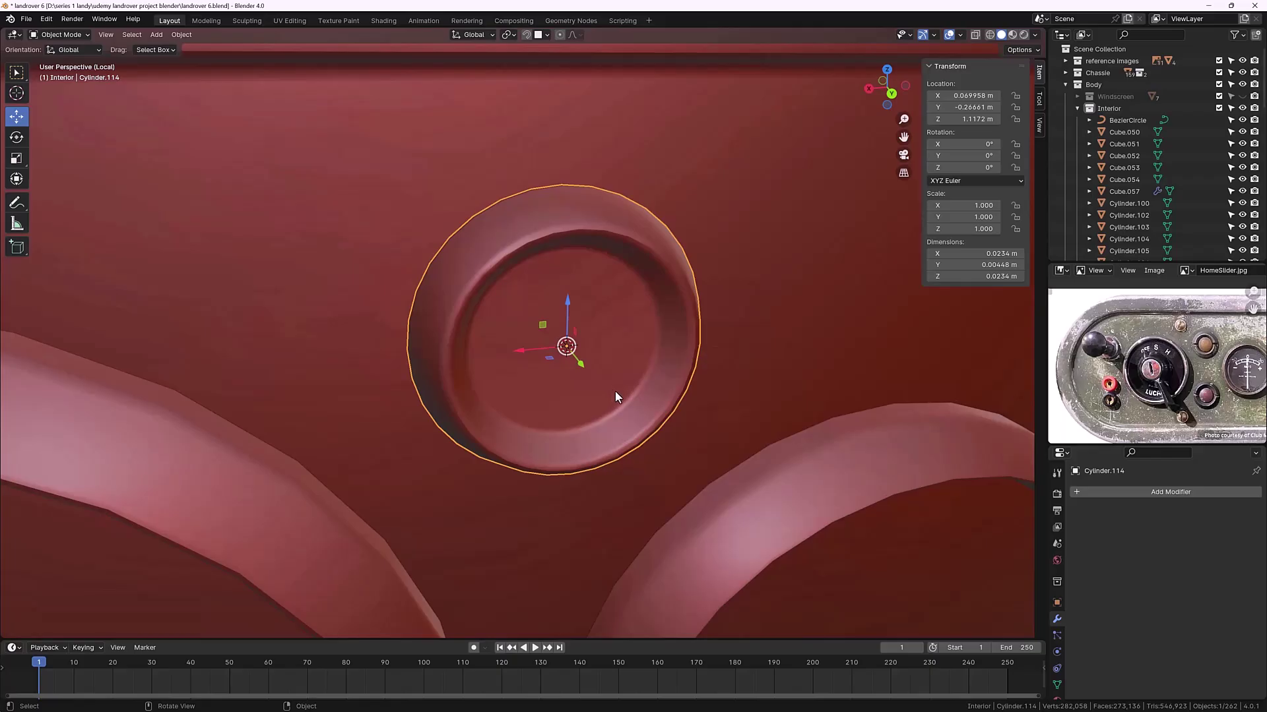
key("shift+a")
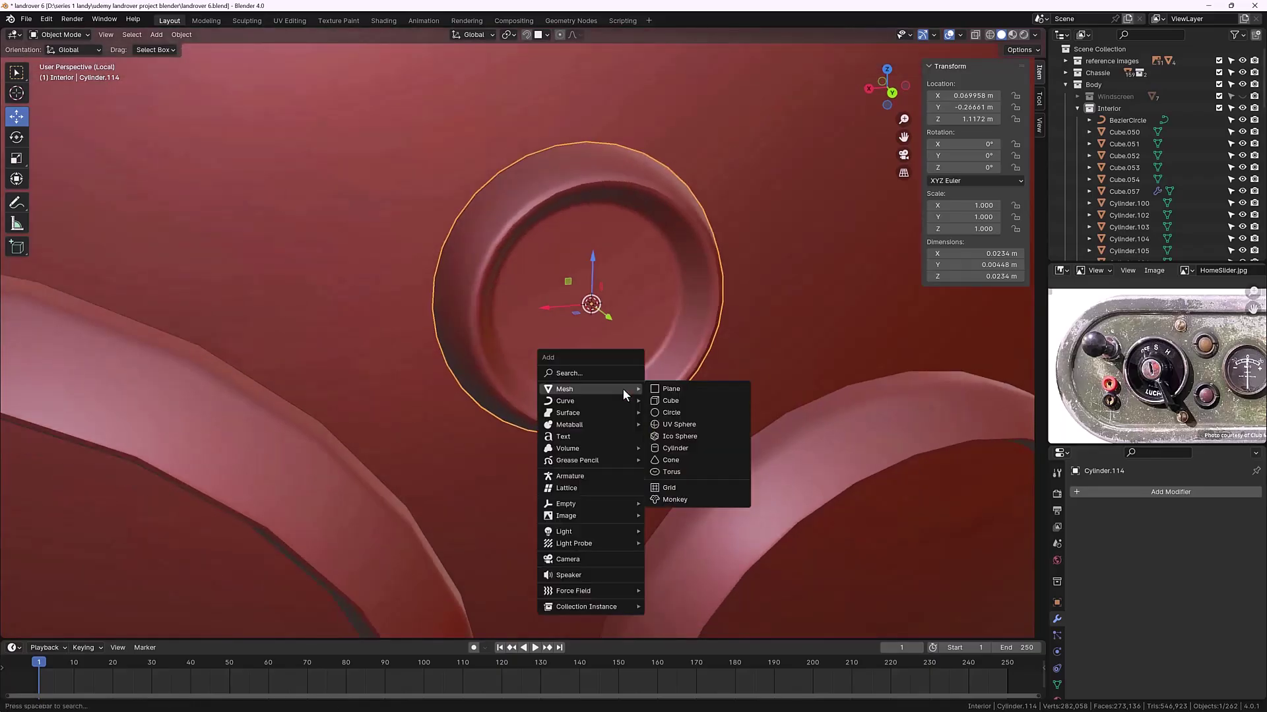
left_click(665, 401)
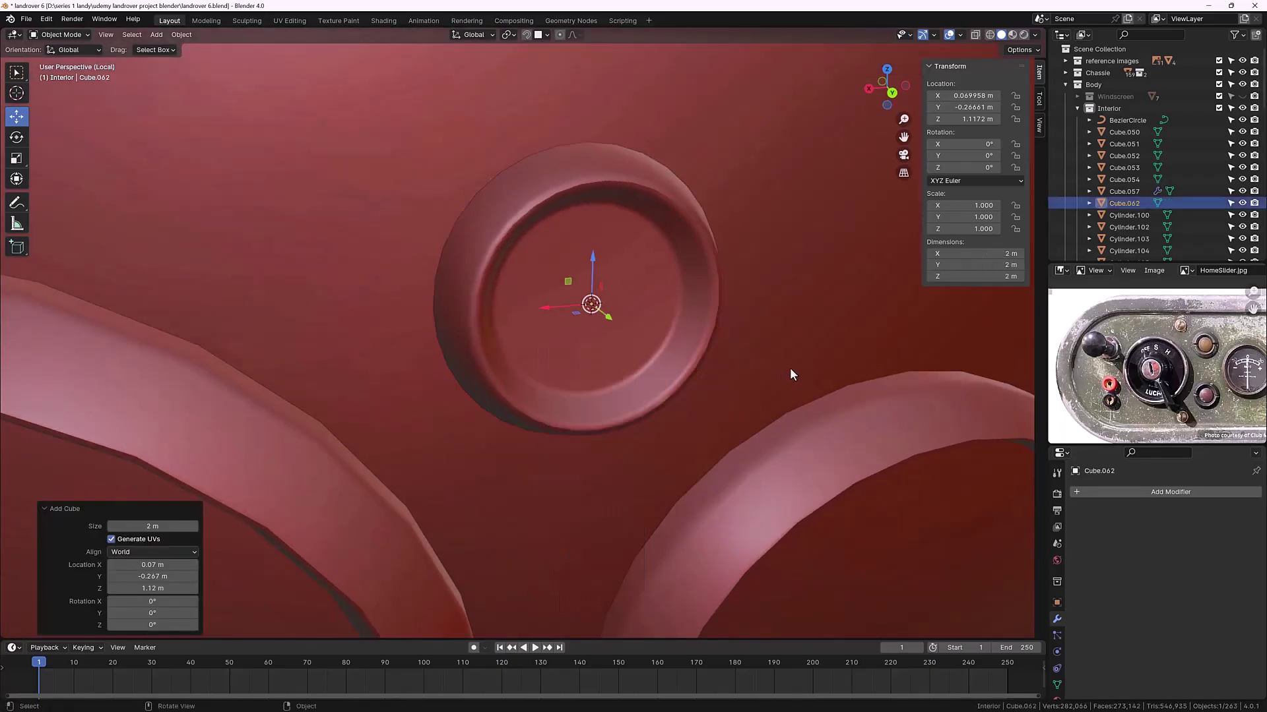
Step: Scale the cube by 0.005 and shrink it further to about 0.0014 m across
key("s")
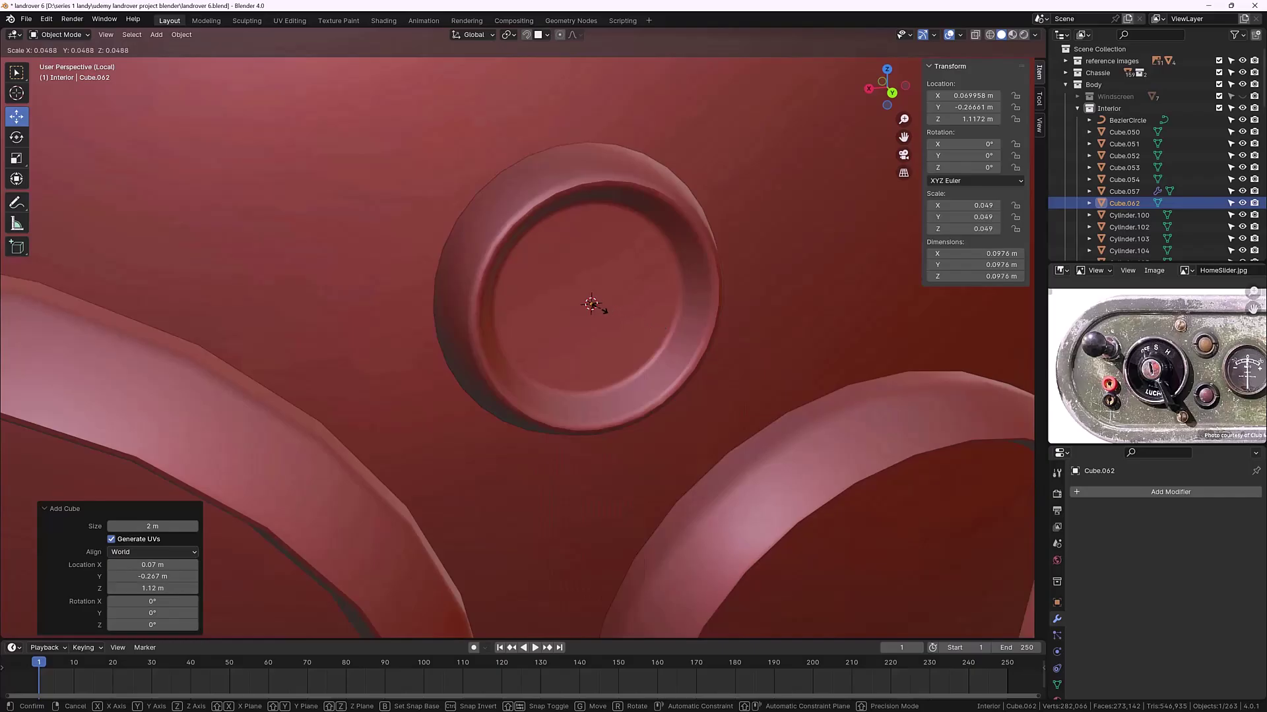
type(".005")
key("Return")
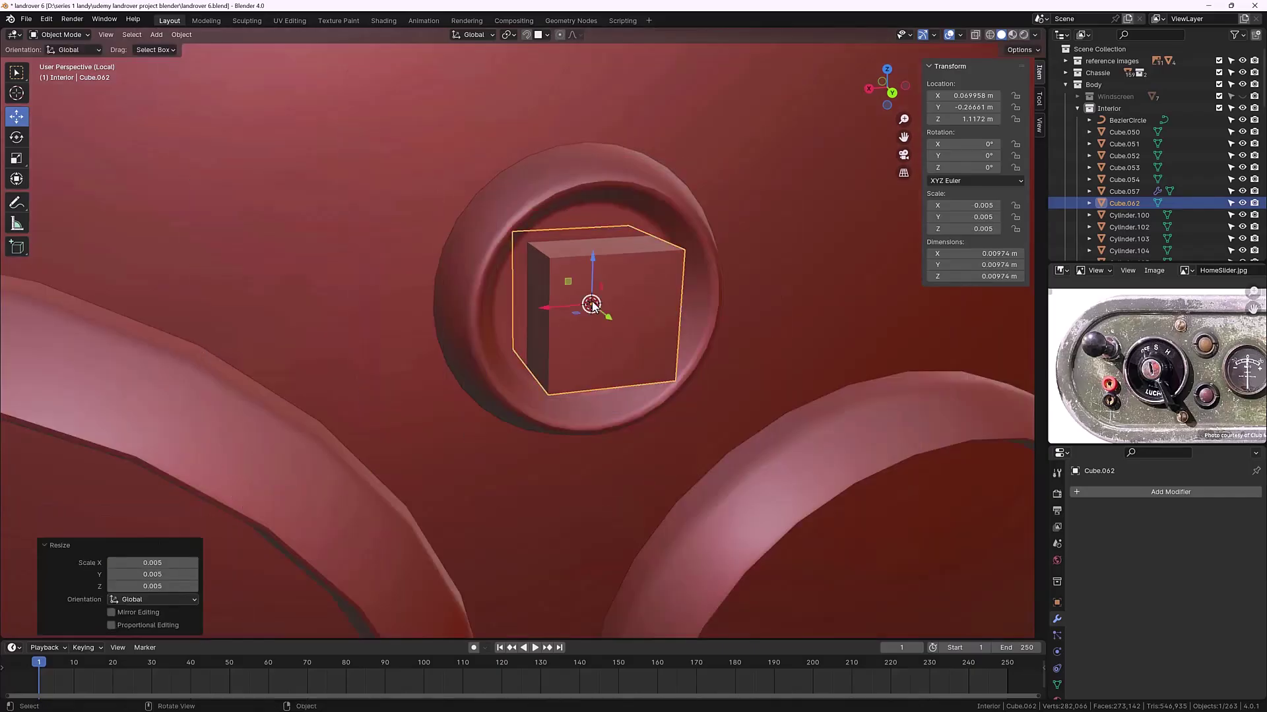
key("s")
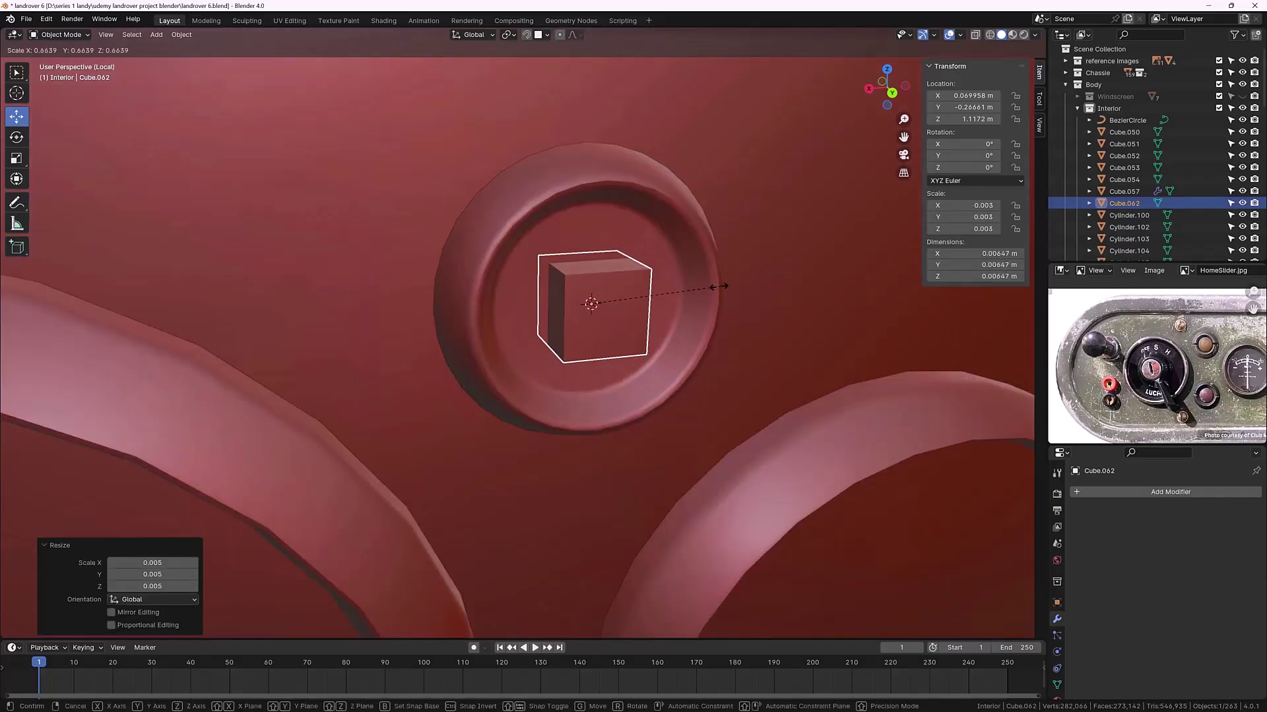
left_click(610, 307)
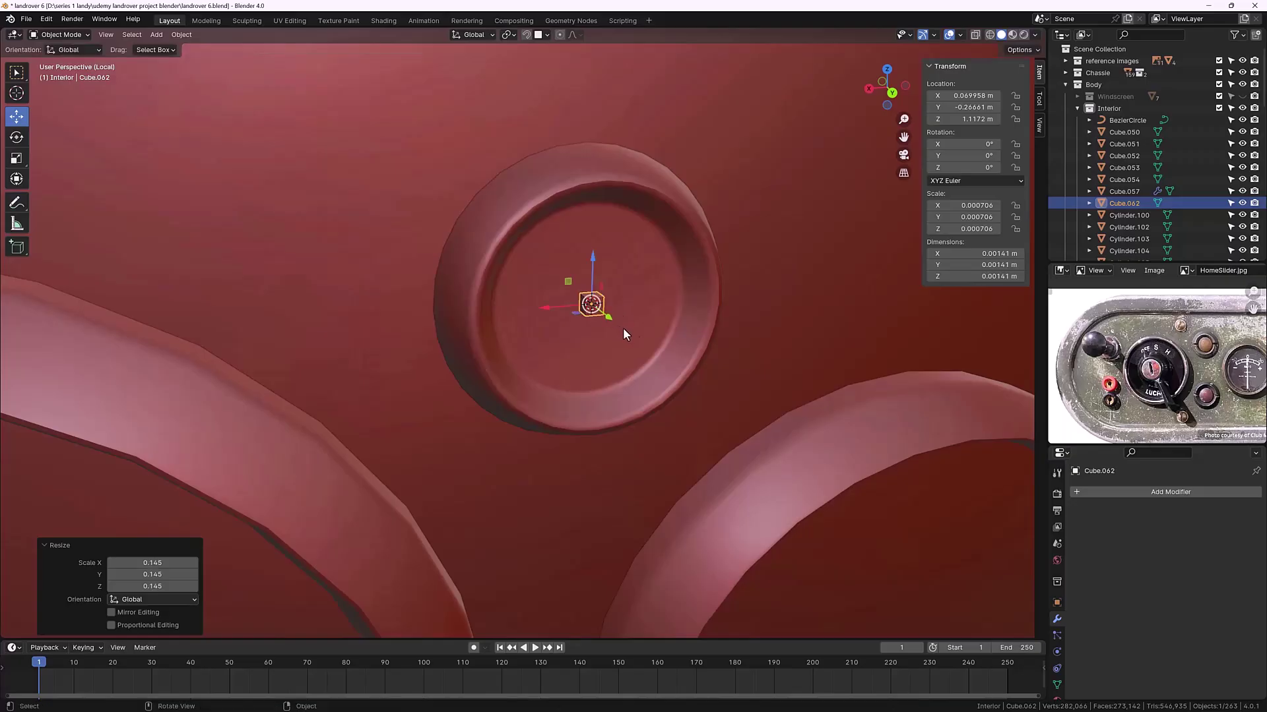
Step: Move the small cube about 0.0033 m along Y, in front of the ring's recess
middle_click_drag(623, 327, 725, 318)
left_click_drag(726, 318, 746, 327)
middle_click_drag(746, 326, 707, 335)
Step: Stretch the cube along X into a thin bar about 0.0257 m long across the light ring
key("s")
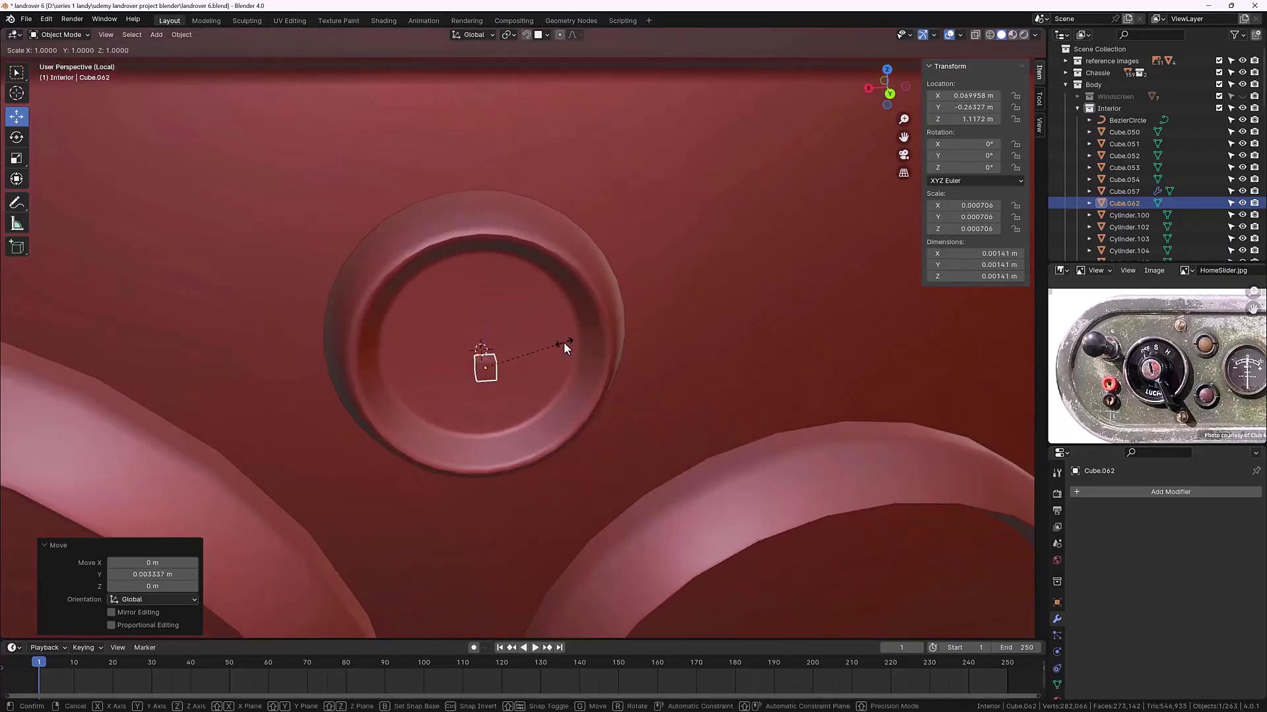
key("x")
left_click(798, 322)
key("s")
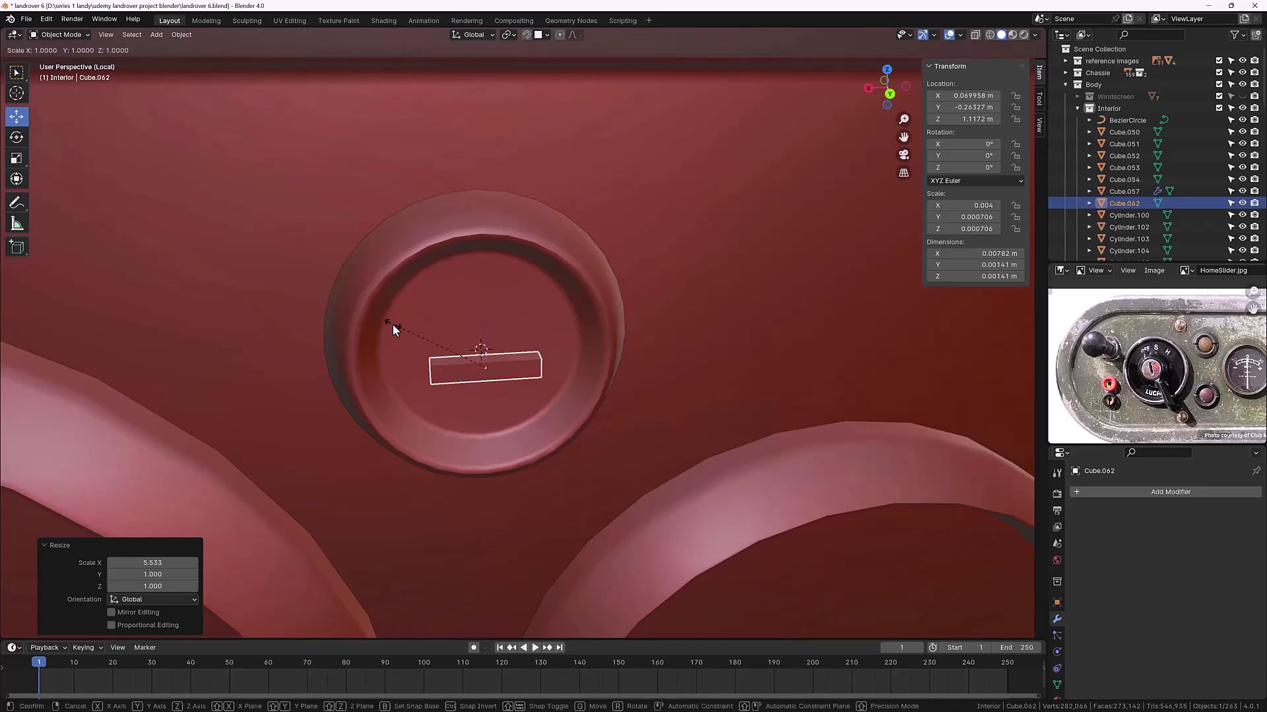
key("x")
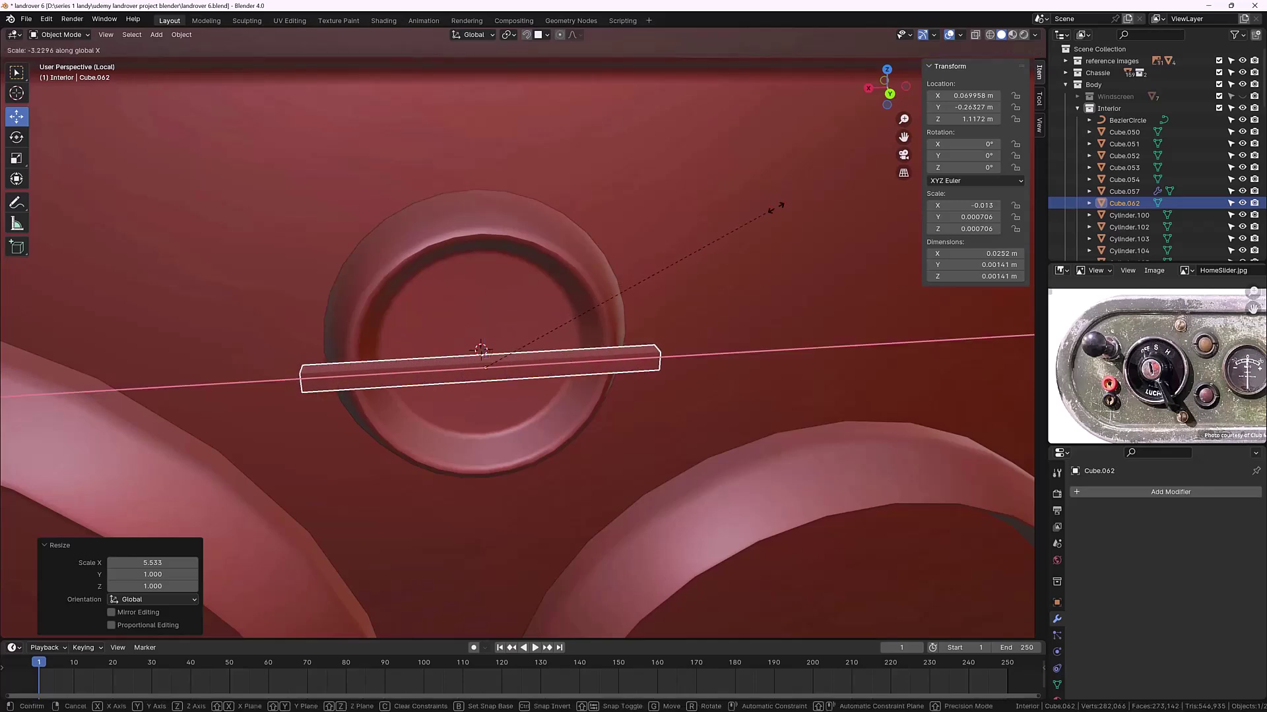
left_click(676, 244)
middle_click_drag(677, 244, 587, 338)
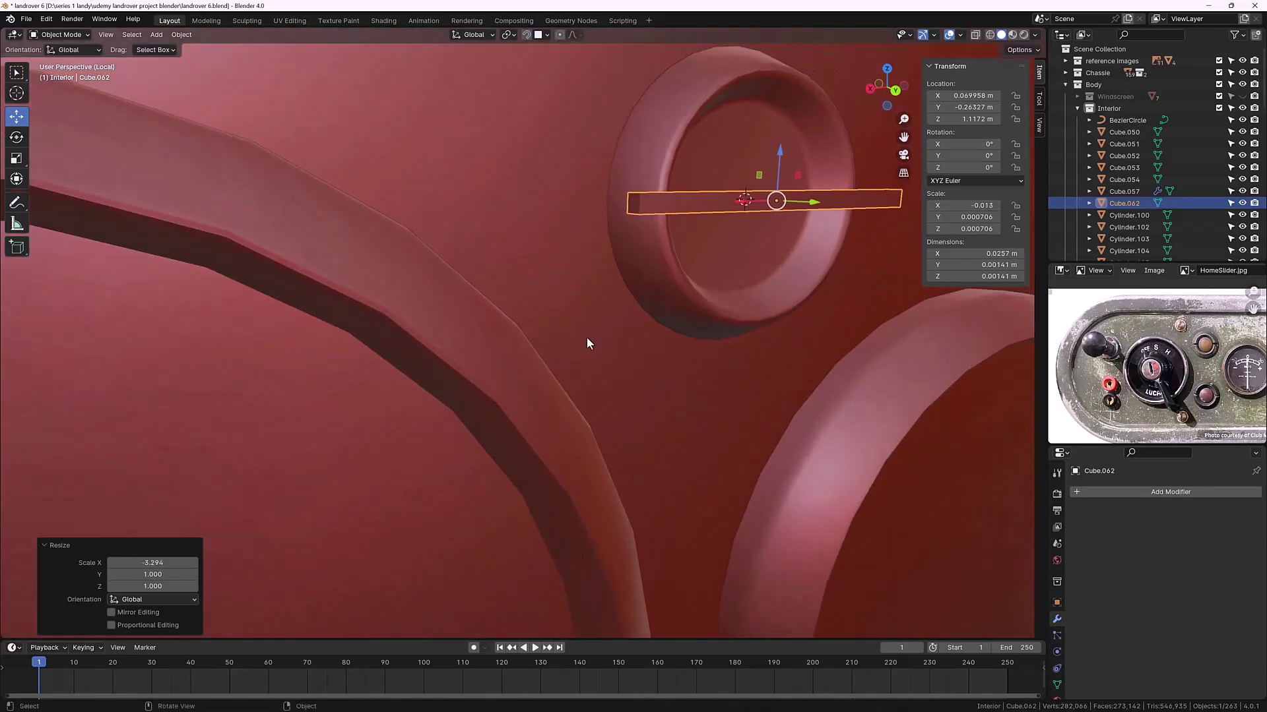
key("KP_Decimal")
mouse_move(500, 337)
middle_mouse_down()
mouse_move(522, 335)
mouse_move(494, 336)
middle_mouse_up()
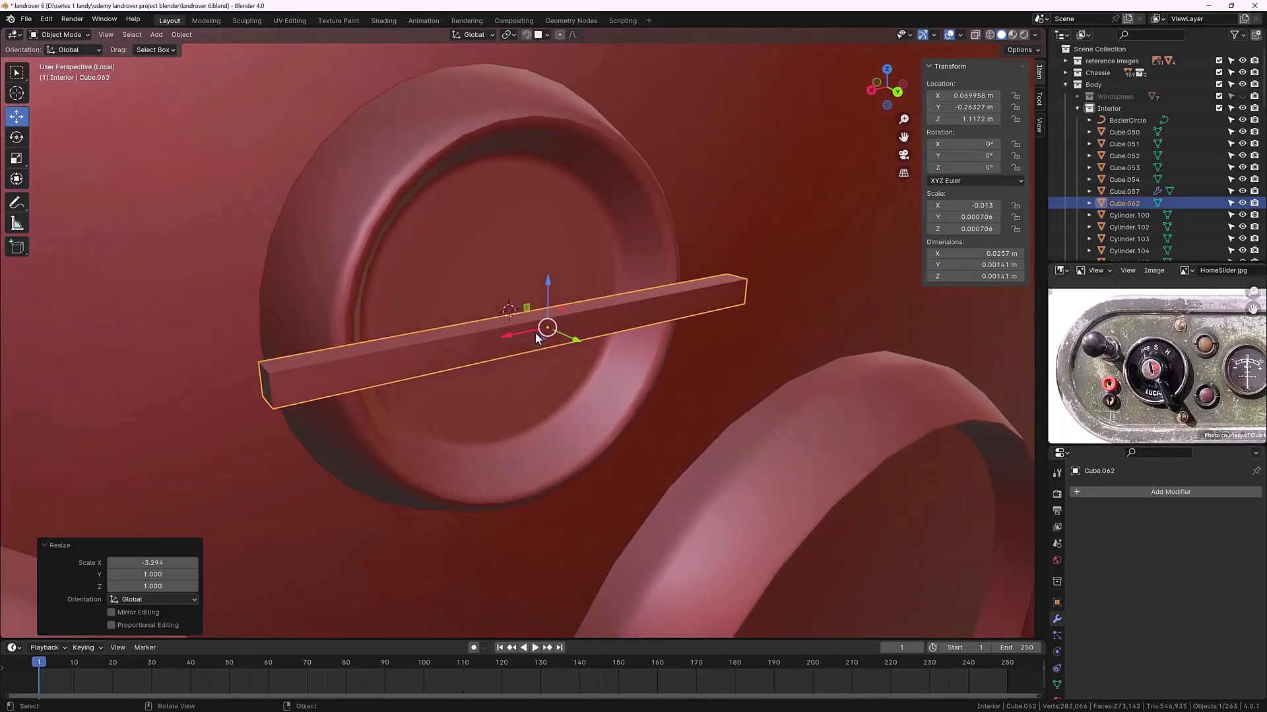
Step: Scale the bar along Y until it is about 0.0055 m deep
key("s")
key("y")
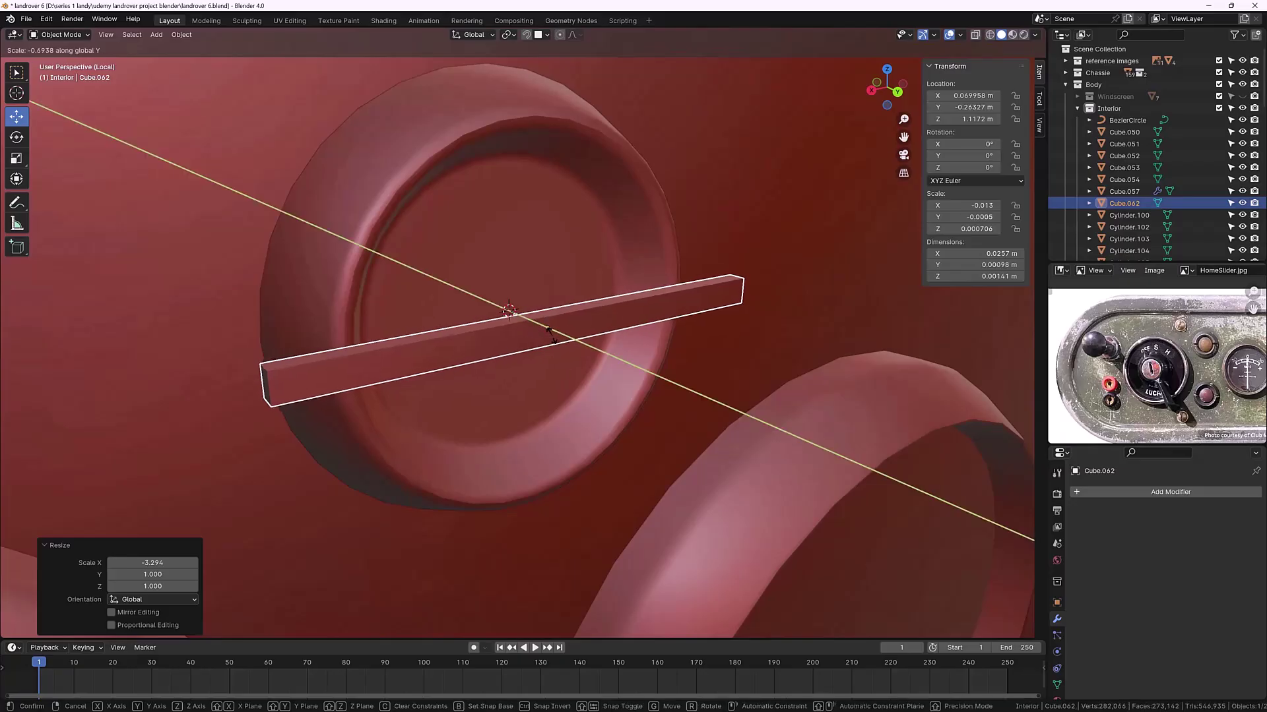
left_click(585, 310)
middle_click_drag(544, 348, 545, 339)
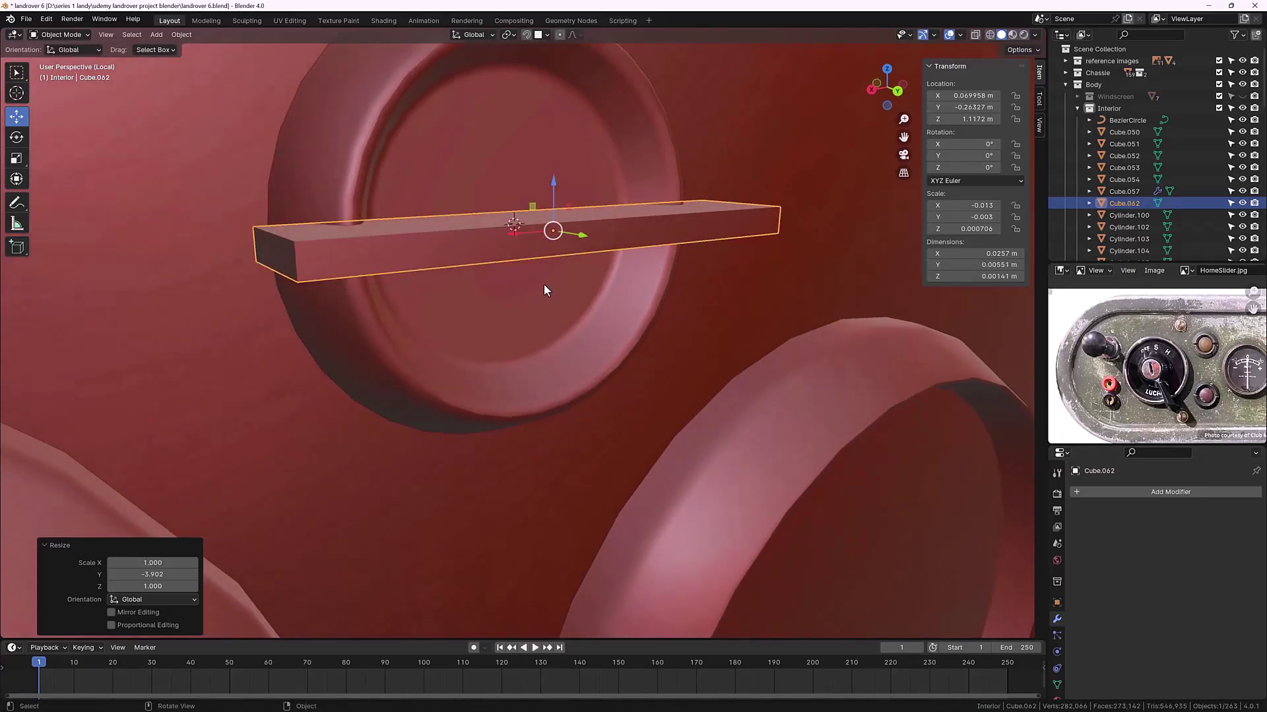
Step: Thin the bar along Z to about 0.0009 m and shift it about 0.0004 m along negative Y into the ring
key("s")
key("z")
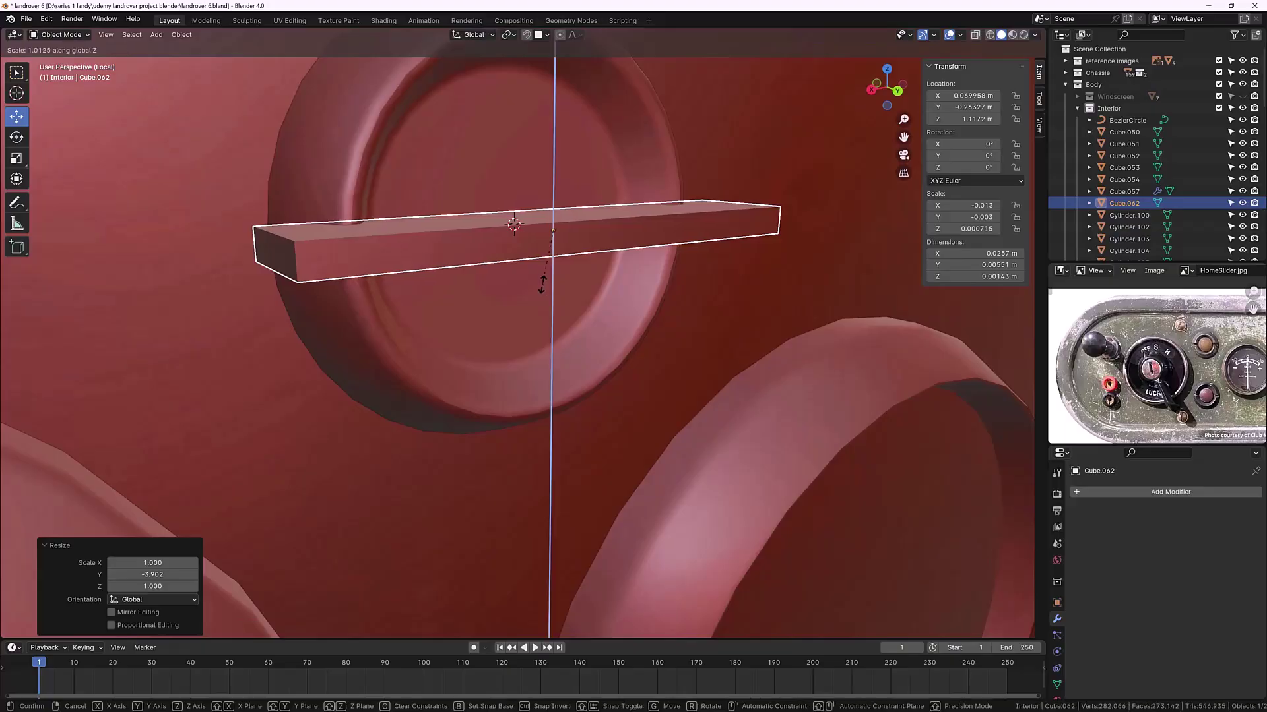
left_click(551, 275)
middle_click_drag(551, 276, 550, 332)
mouse_move(785, 389)
left_mouse_down()
mouse_move(785, 376)
mouse_move(780, 388)
left_mouse_up()
left_click(679, 528)
middle_click_drag(678, 528, 459, 359)
middle_click_drag(419, 82, 429, 331)
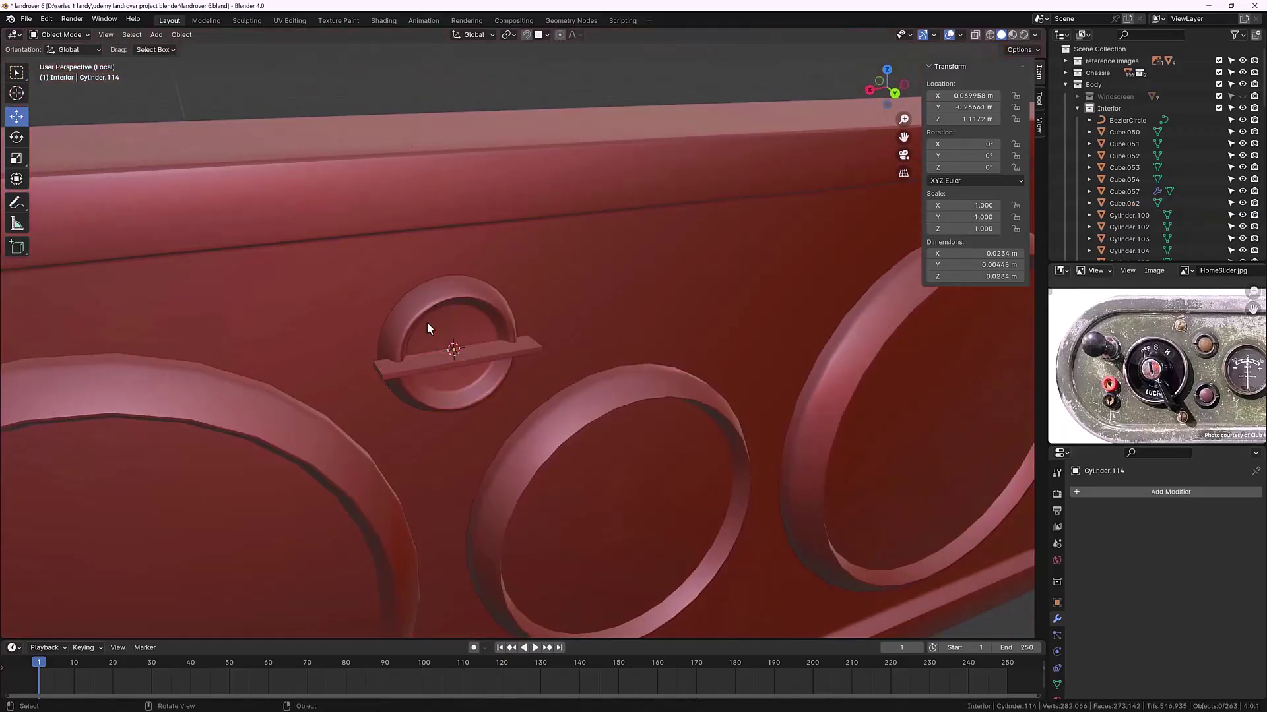
Step: Apply the rotation and scale of the thin bar
scroll(429, 331, "up", 3)
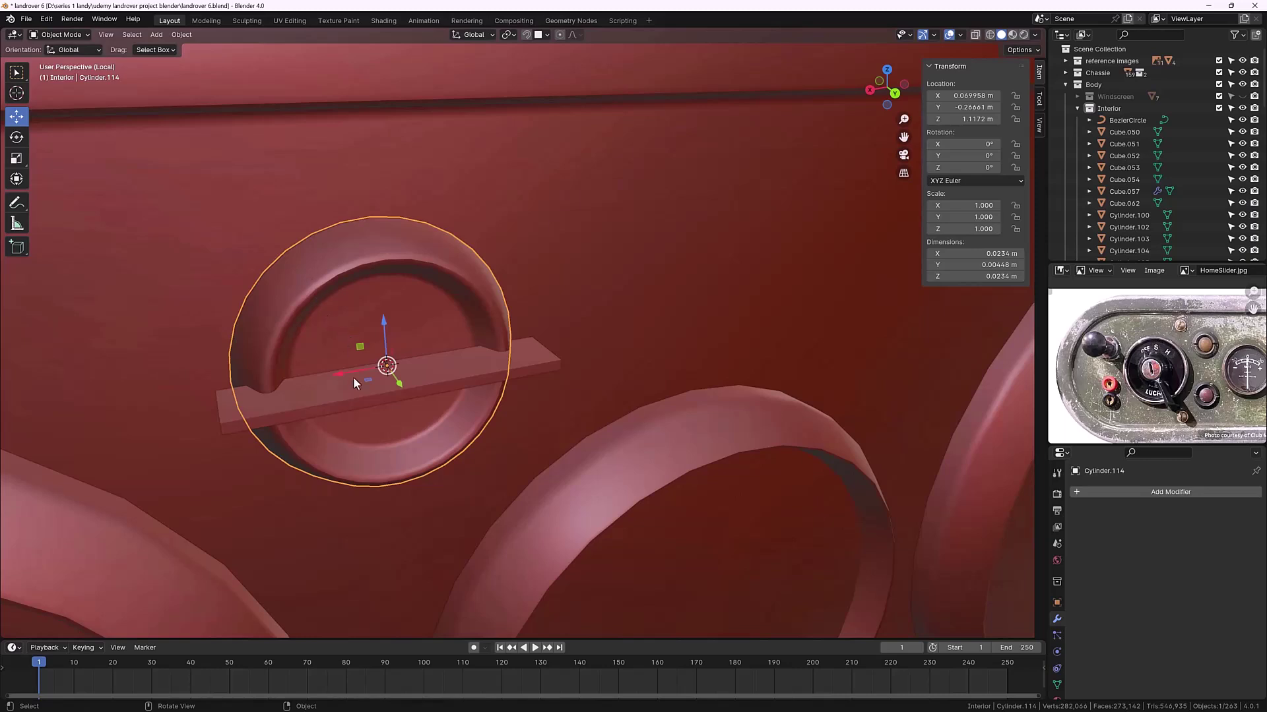
left_click(351, 405)
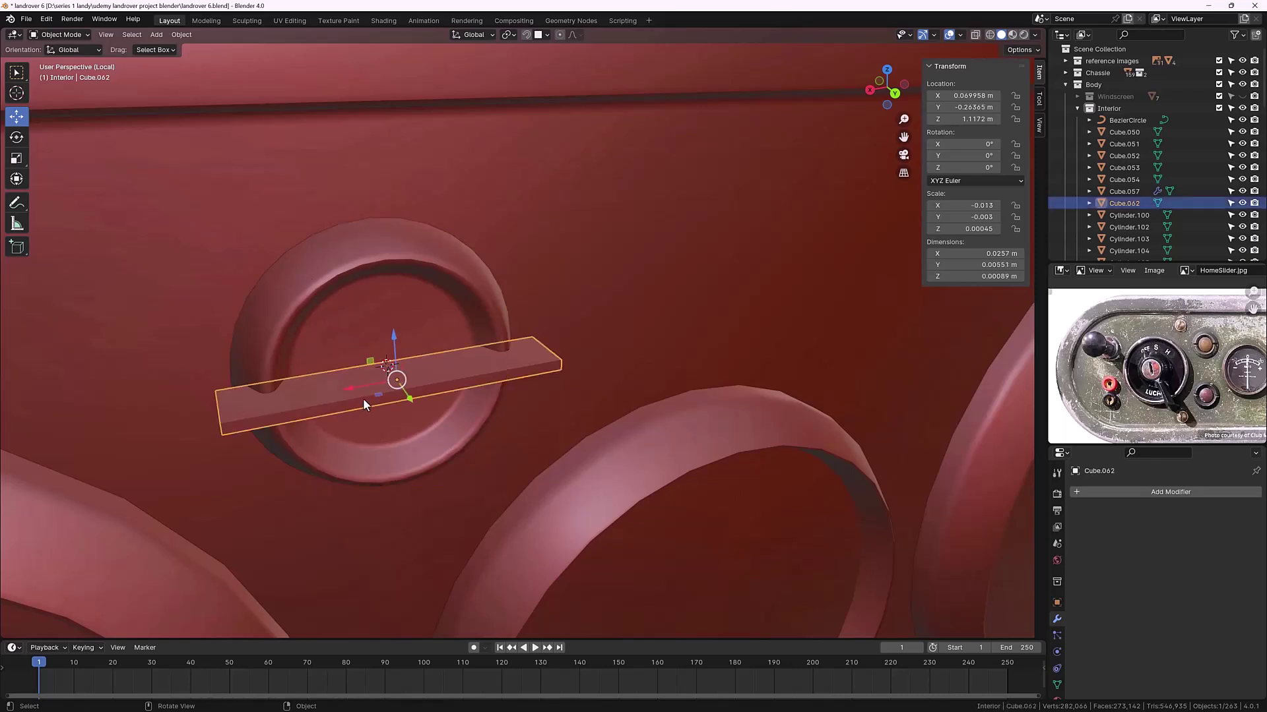
key("ctrl+a")
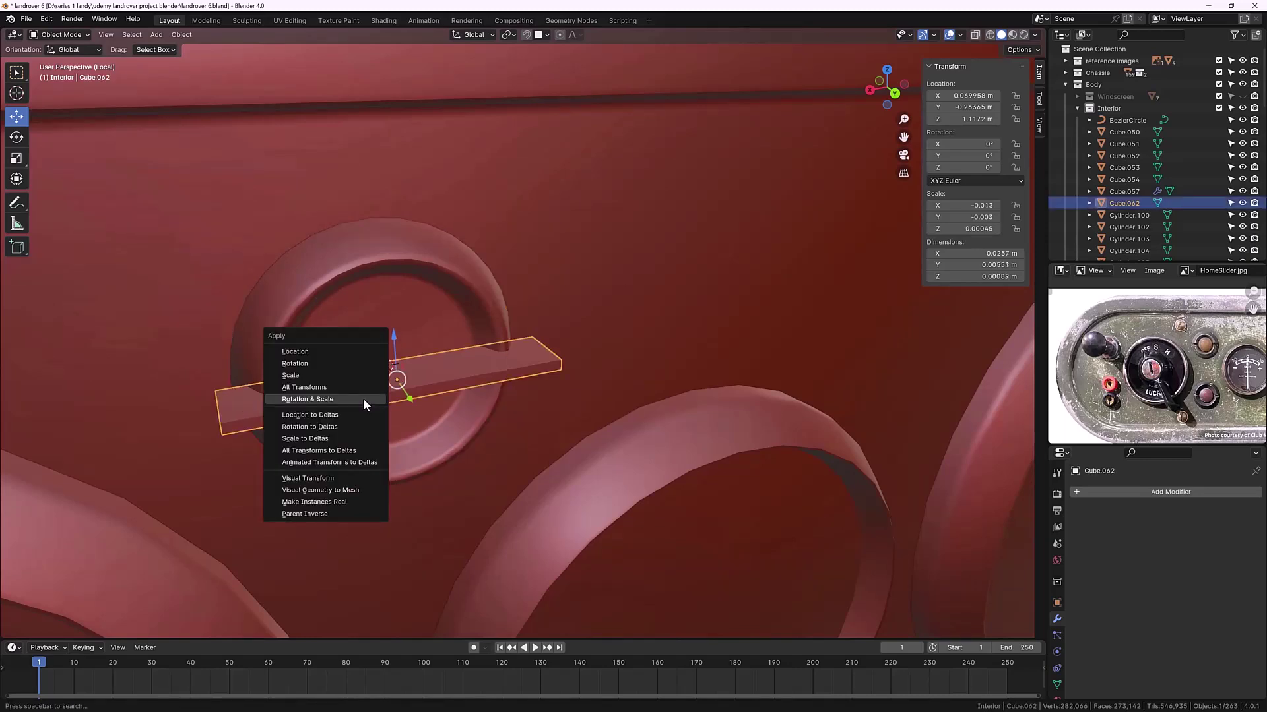
left_click(363, 398)
middle_click_drag(363, 399, 406, 429)
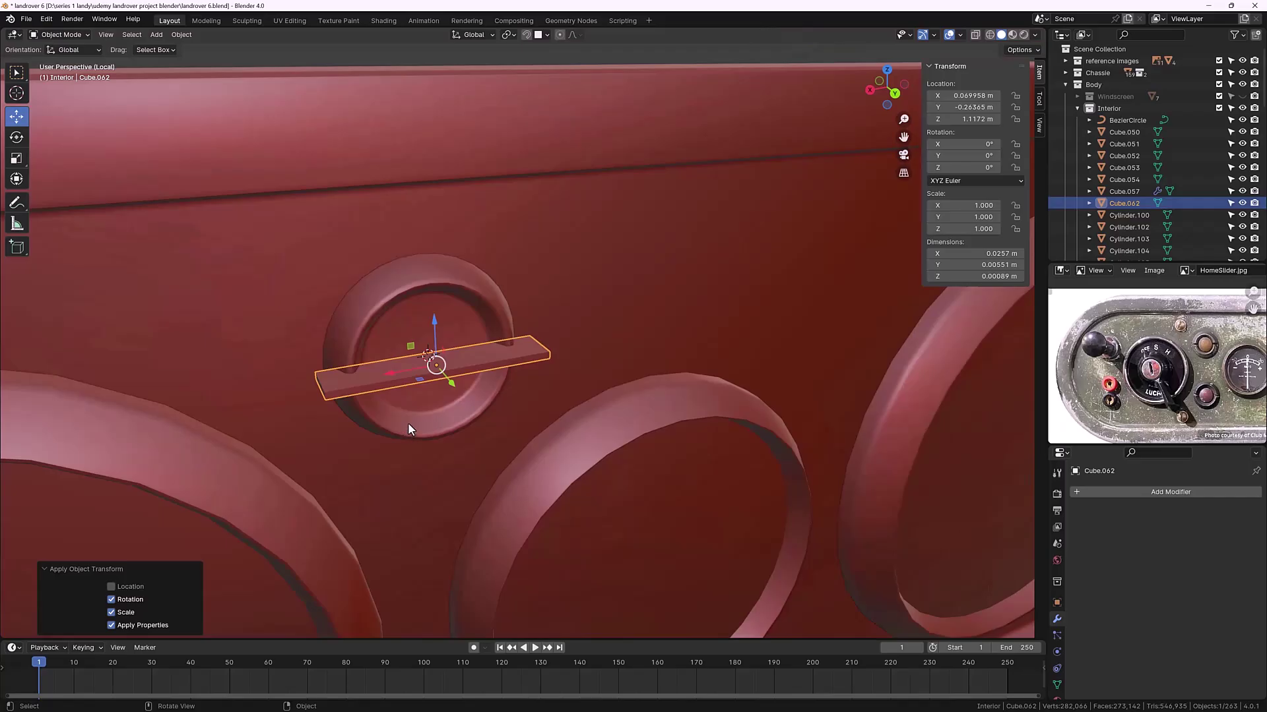
Step: Add a Boolean Difference modifier to the light ring with the thin bar, Cube.062, as the cutting object
left_click(408, 425)
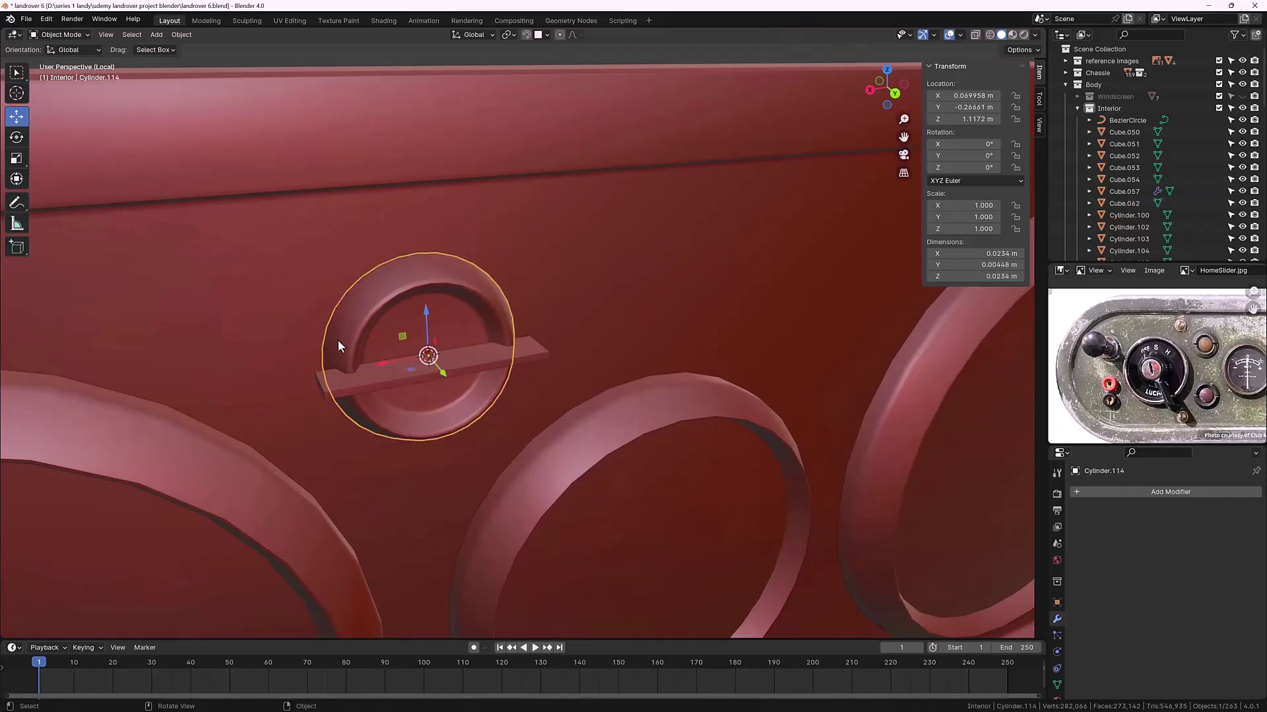
left_click(1094, 492)
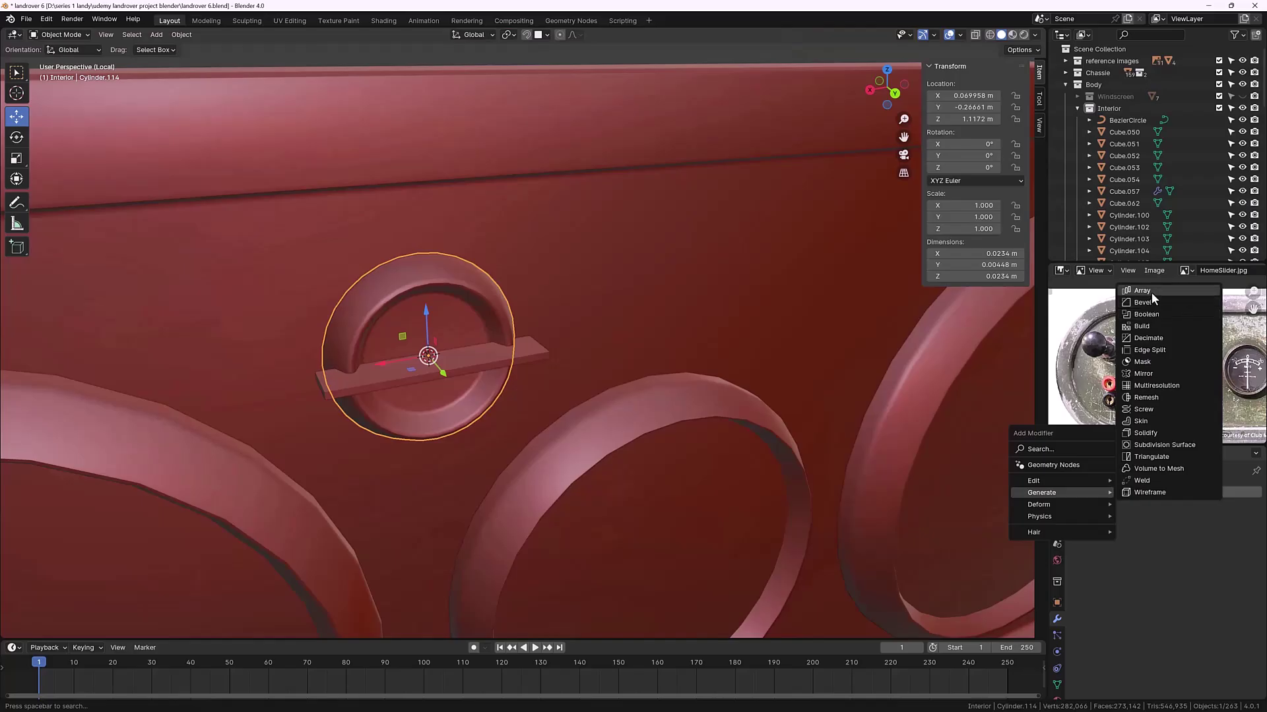
left_click(1140, 314)
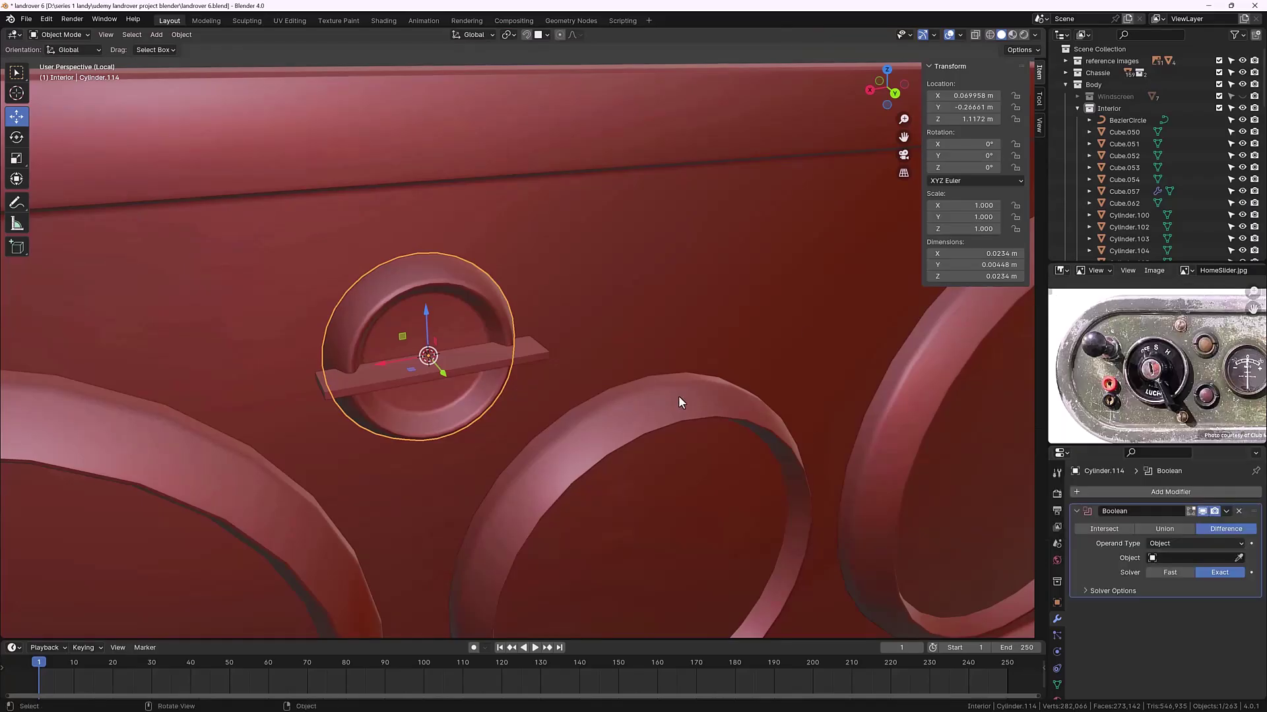
left_click(1239, 559)
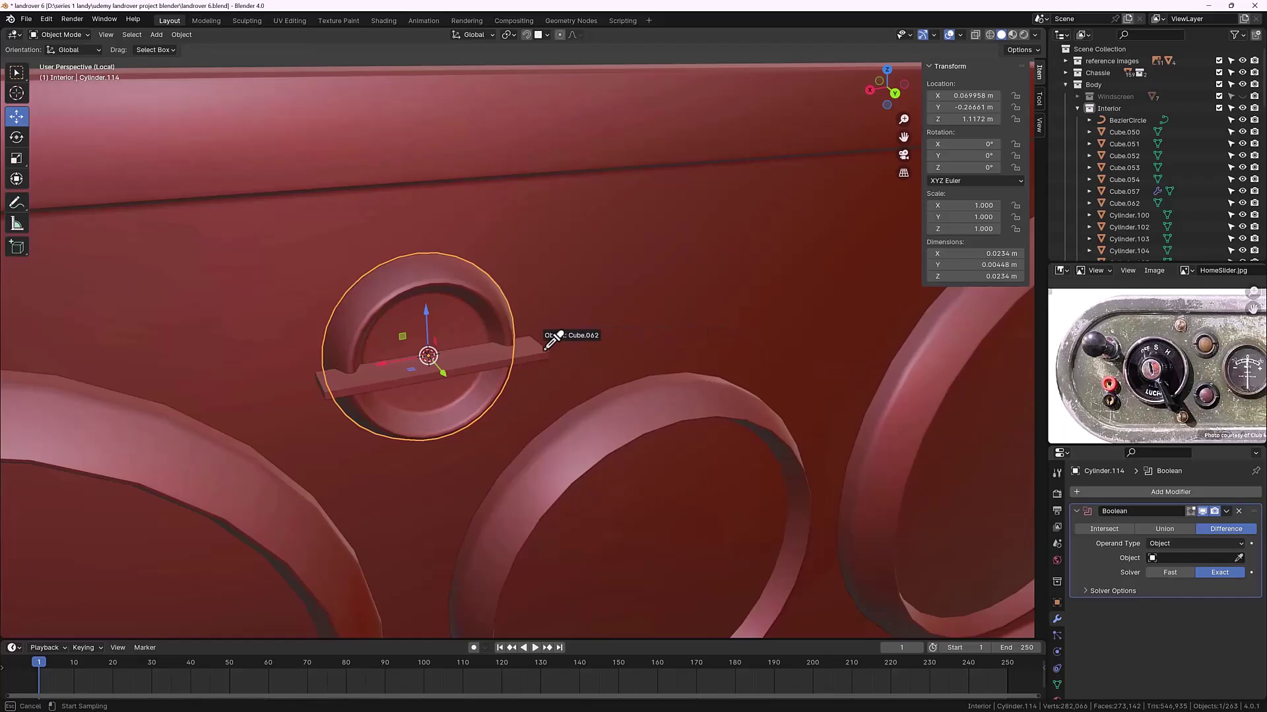
left_click(542, 351)
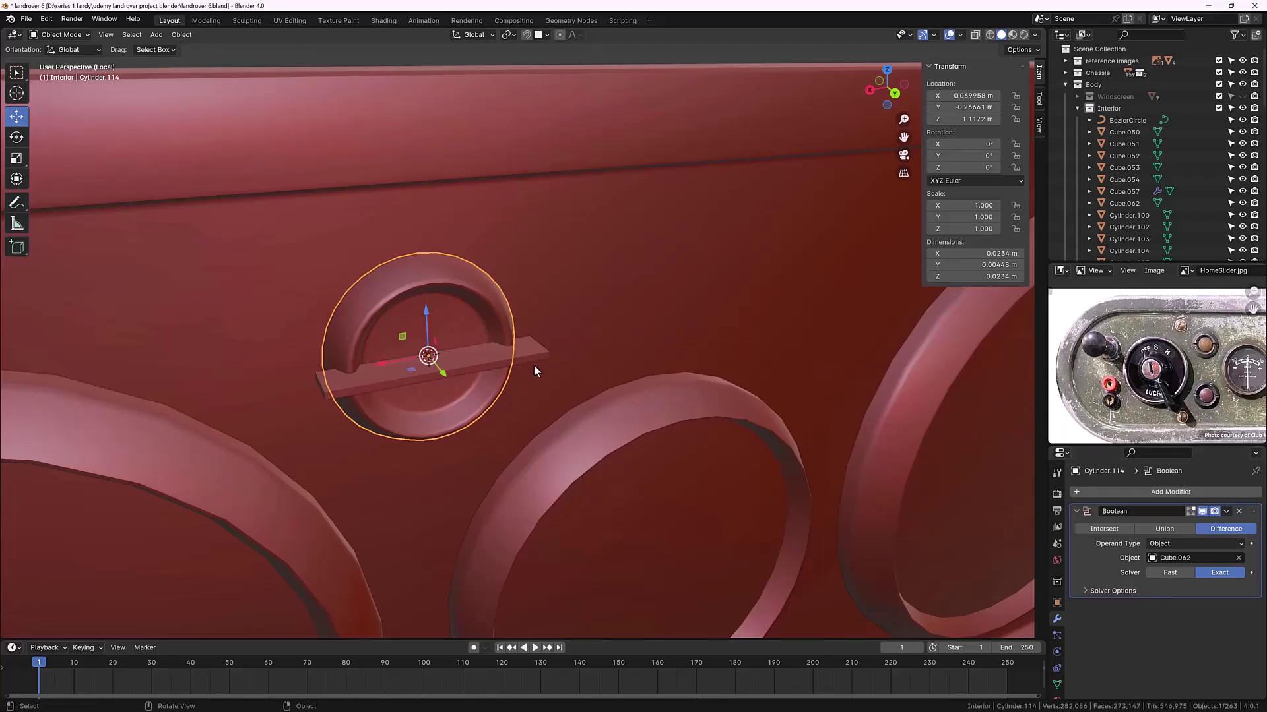
Step: Hide the bar briefly to inspect the notches cut into the light ring, and show it again
left_click(536, 357)
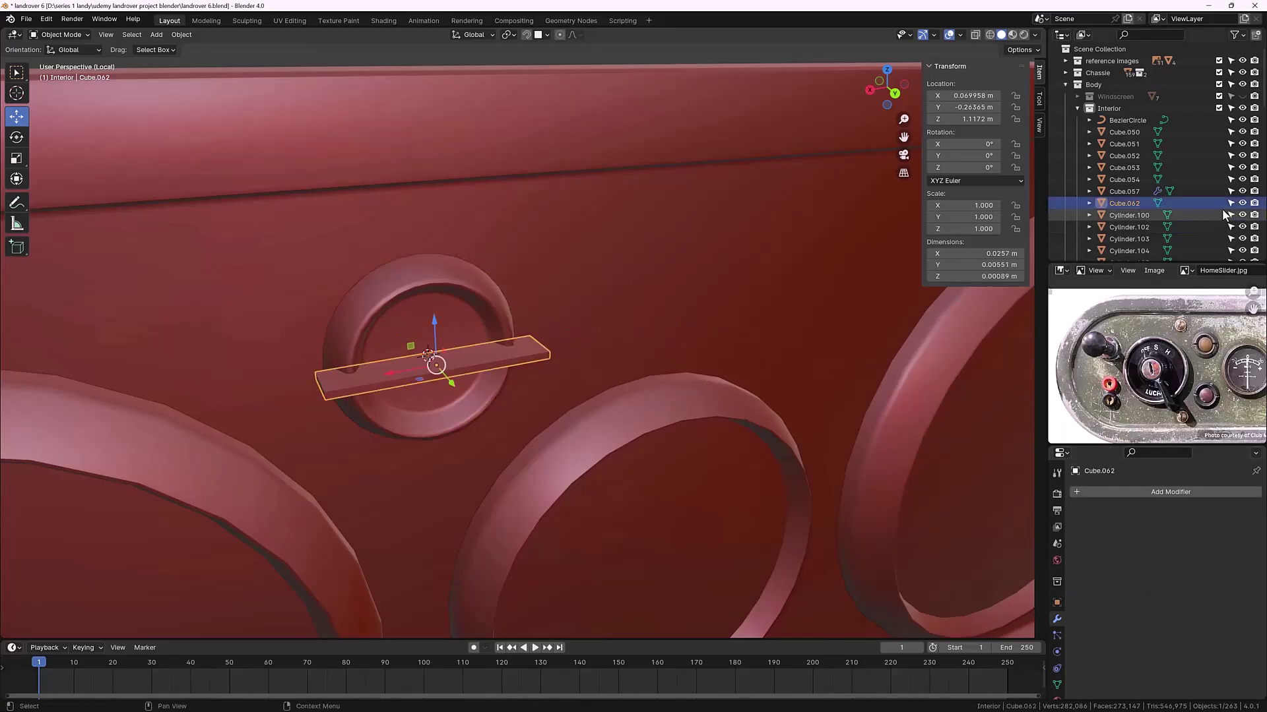
left_click(1242, 203)
middle_click_drag(449, 363, 378, 333)
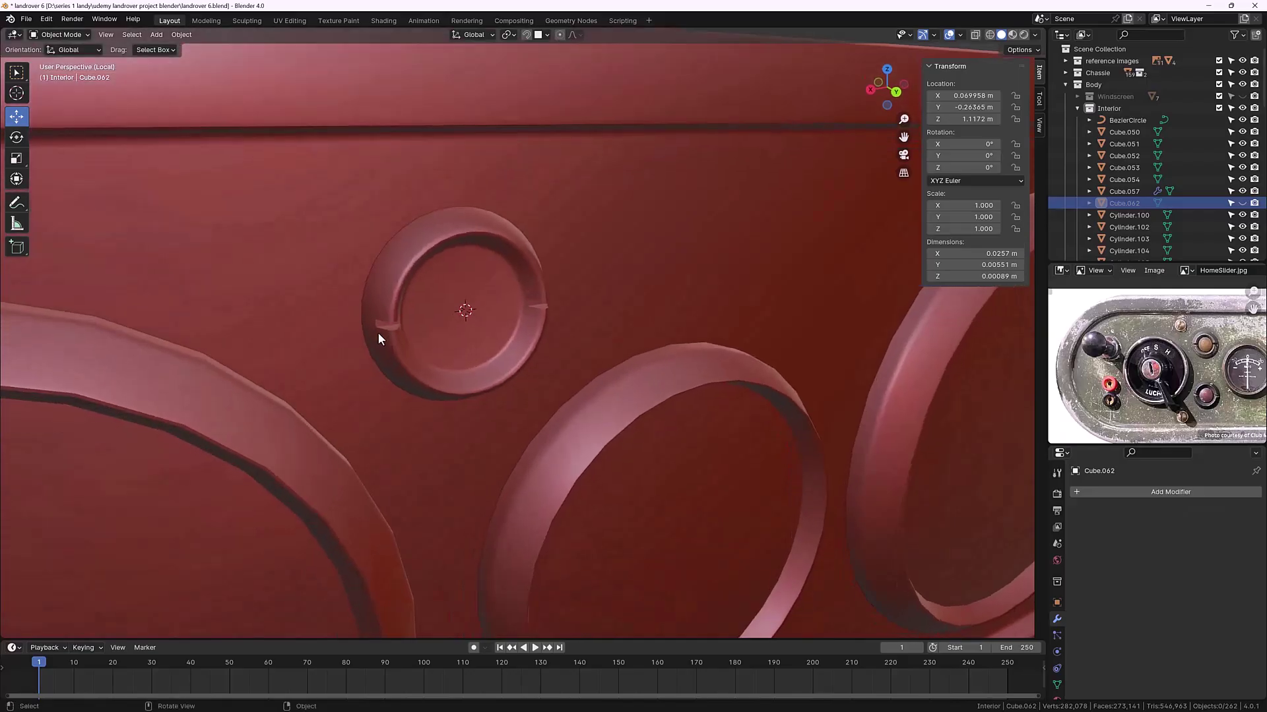
scroll(378, 338, "up", 5)
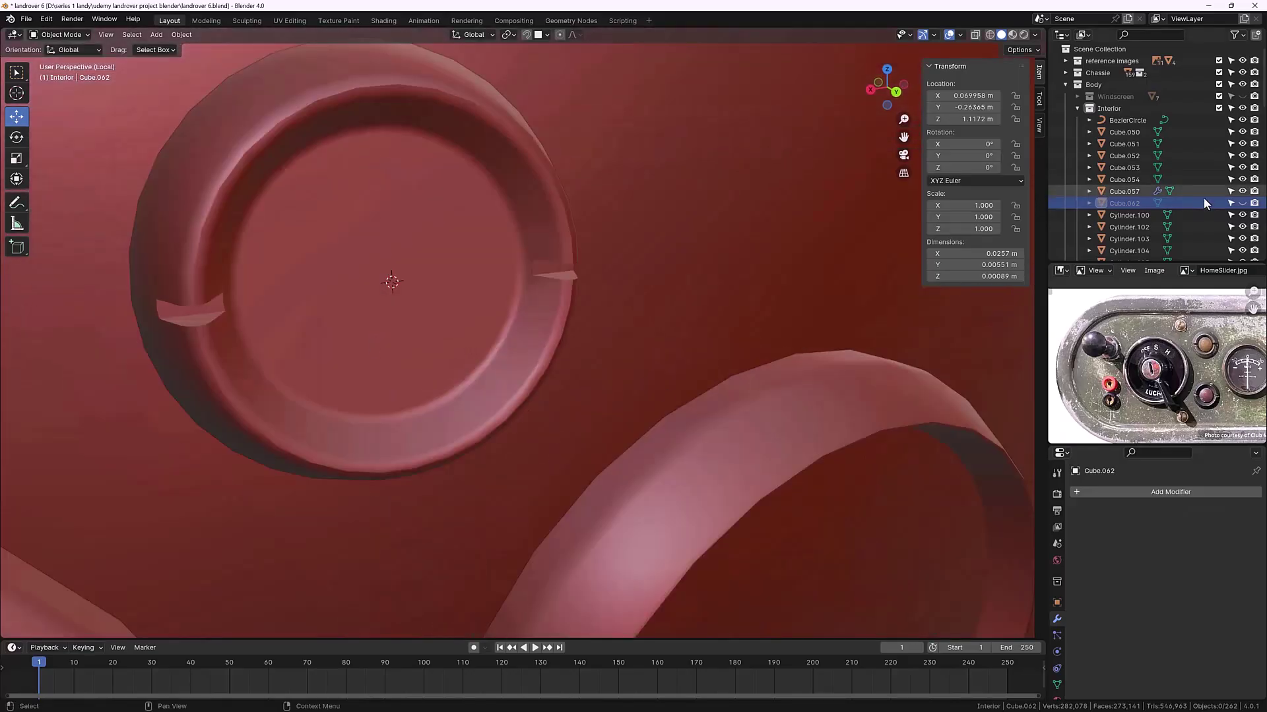
left_click(1243, 203)
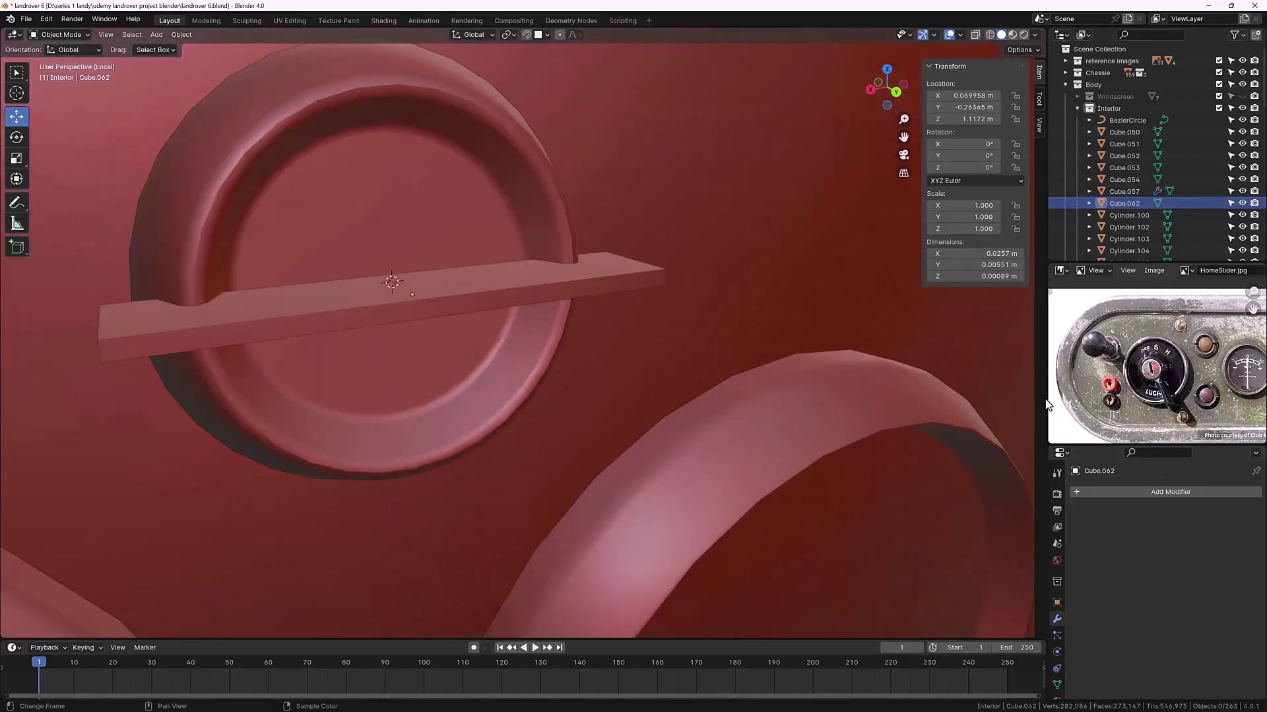
Step: Apply the Boolean modifier on the light ring
left_click(552, 176)
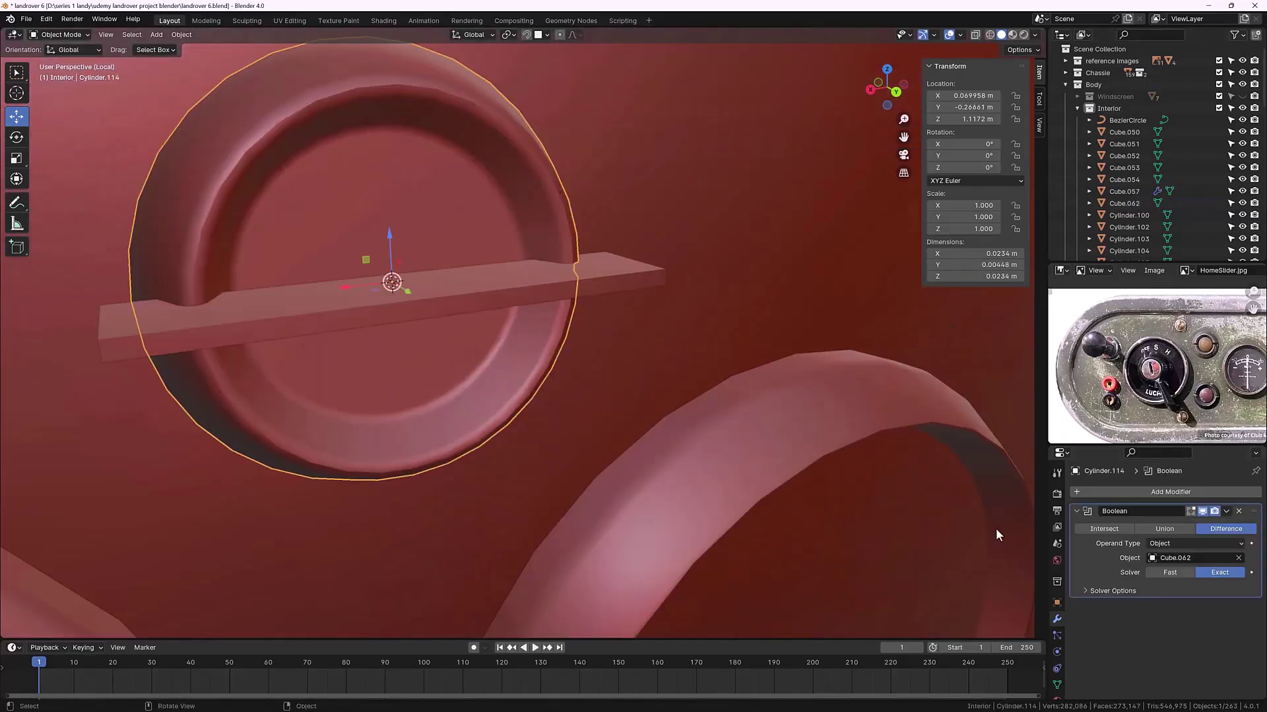
left_click(1227, 511)
left_click(1212, 525)
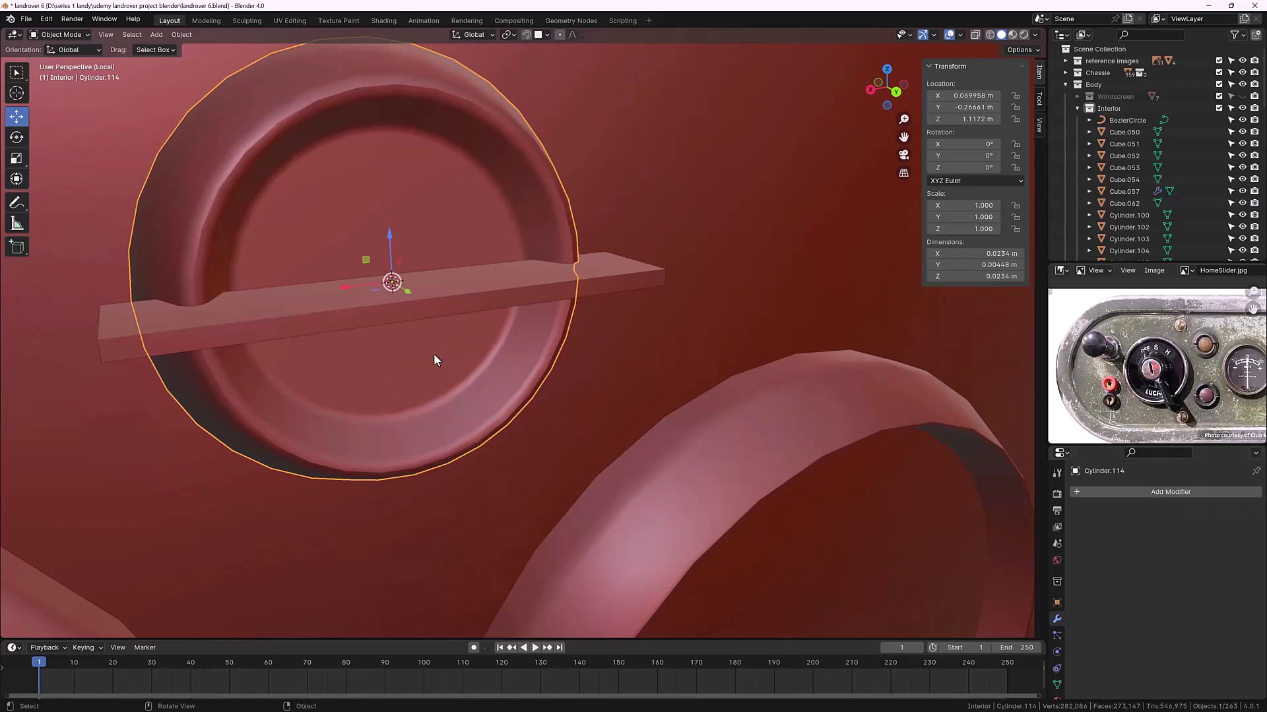
Step: Hide the cutter bar Cube.062 in the viewport
left_click(409, 308)
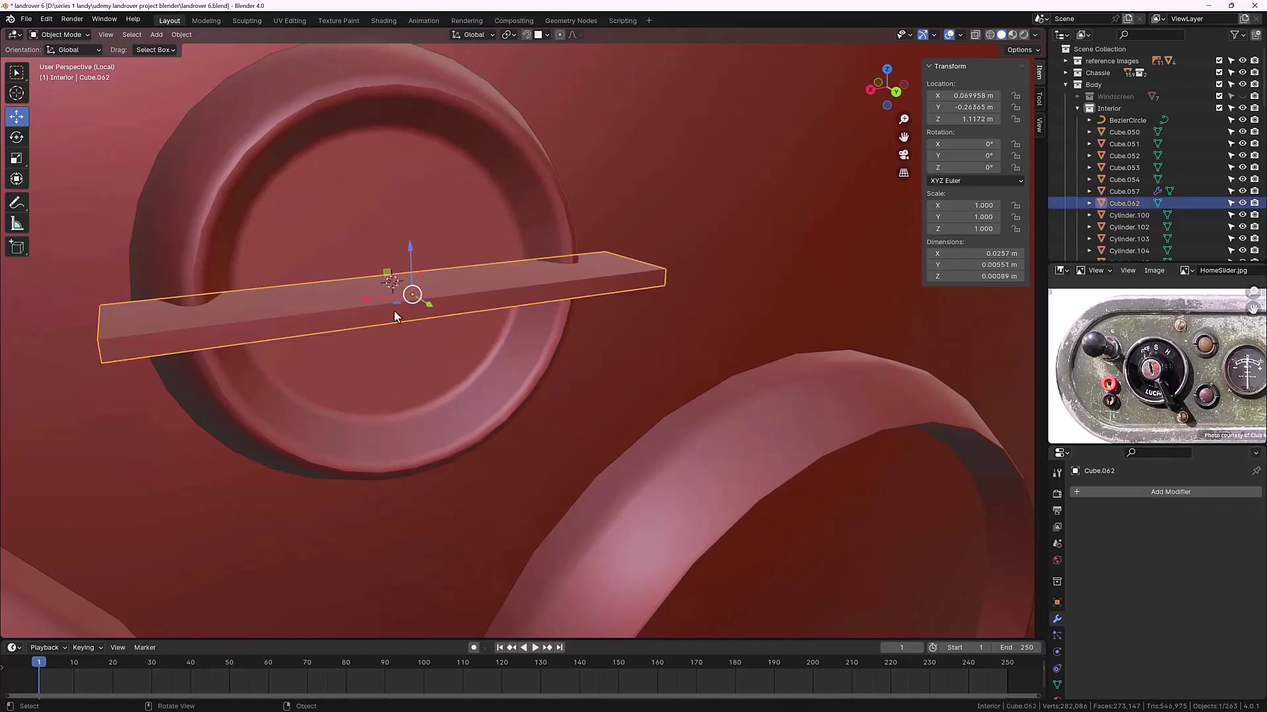
left_click(1238, 204)
middle_click_drag(310, 254, 431, 288)
scroll(303, 259, "down", 2)
Step: In Edit Mode, move the ring's central round face about 0.0006 m outward along Y
left_click(426, 275)
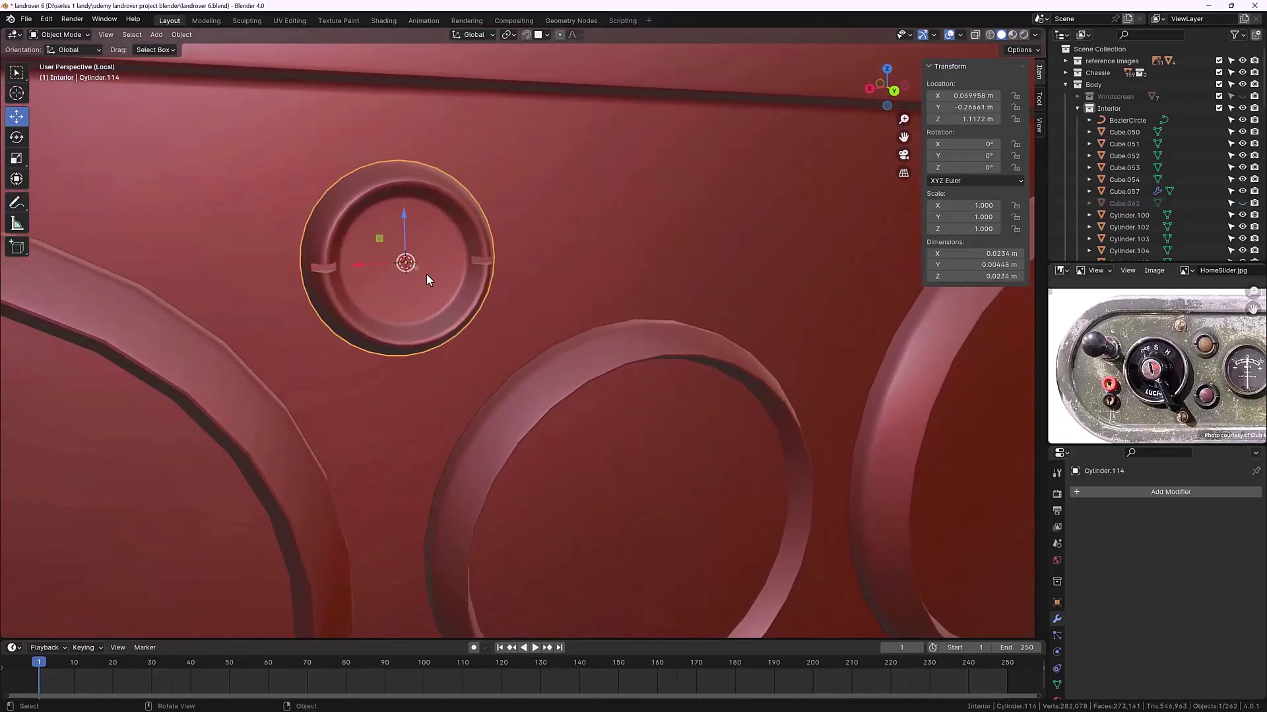
key("Tab")
scroll(412, 230, "up", 2)
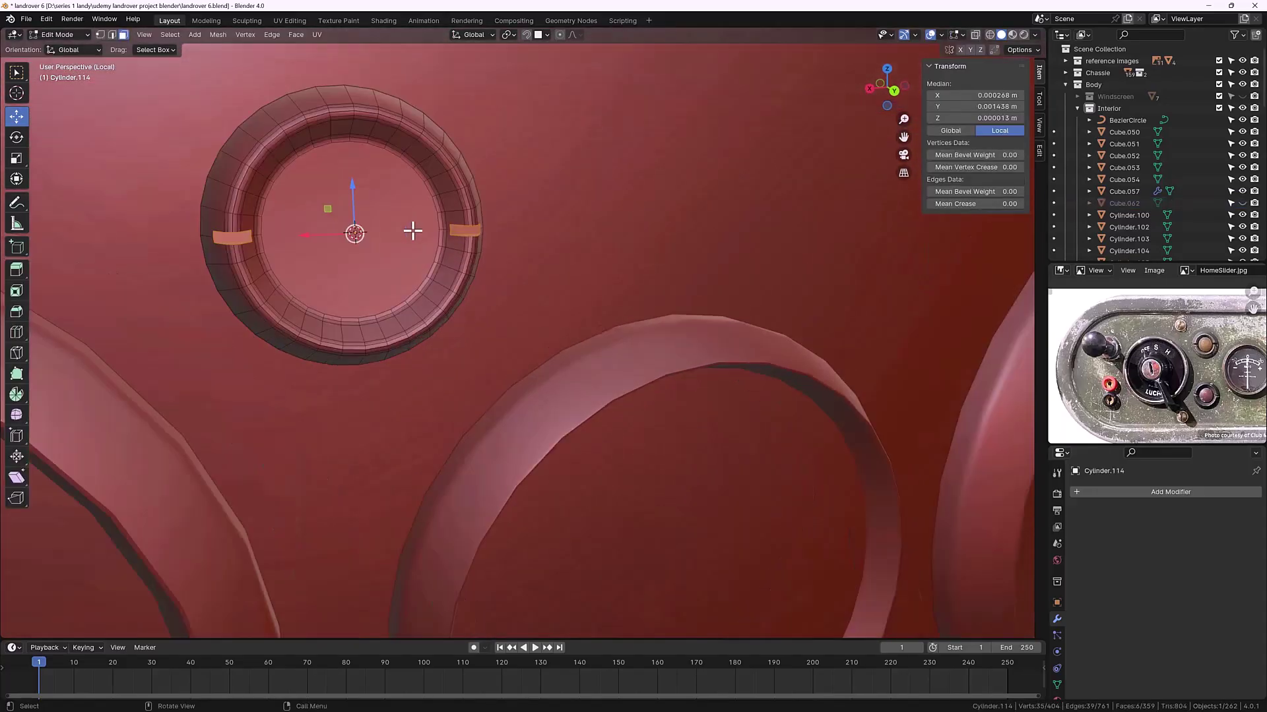
left_click(383, 199)
middle_click_drag(396, 218, 496, 282)
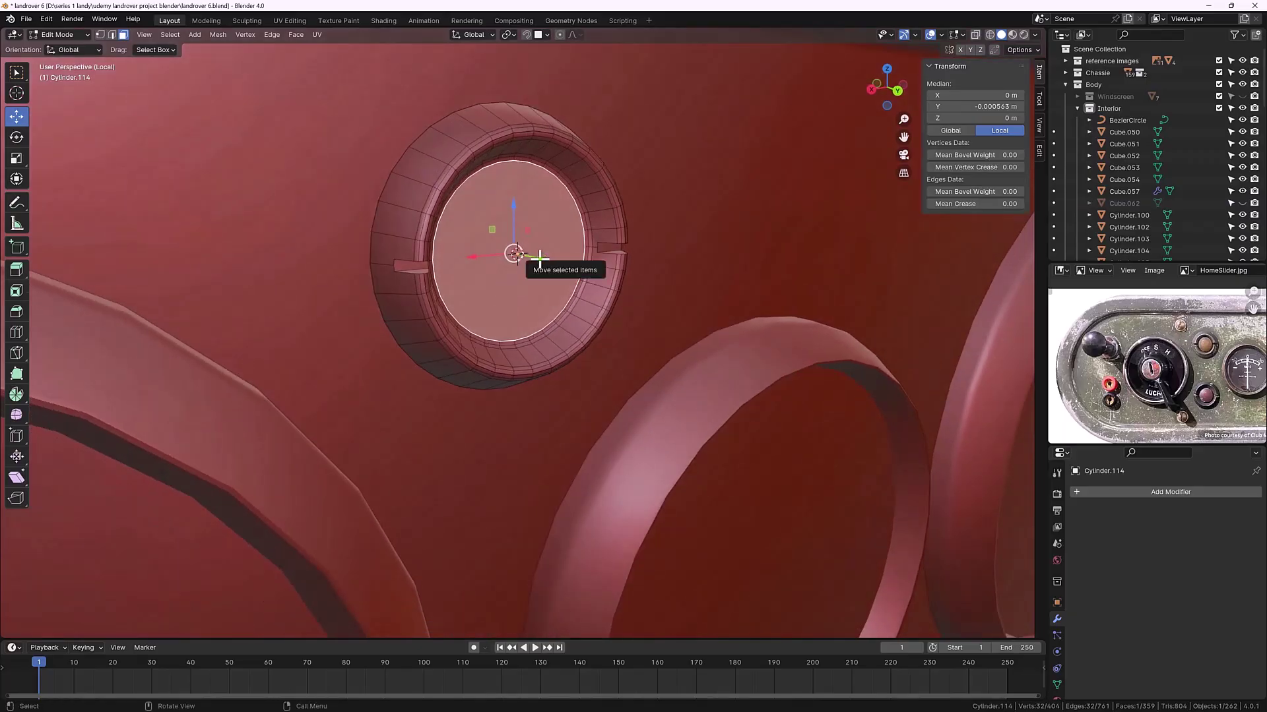
left_click_drag(536, 258, 544, 261)
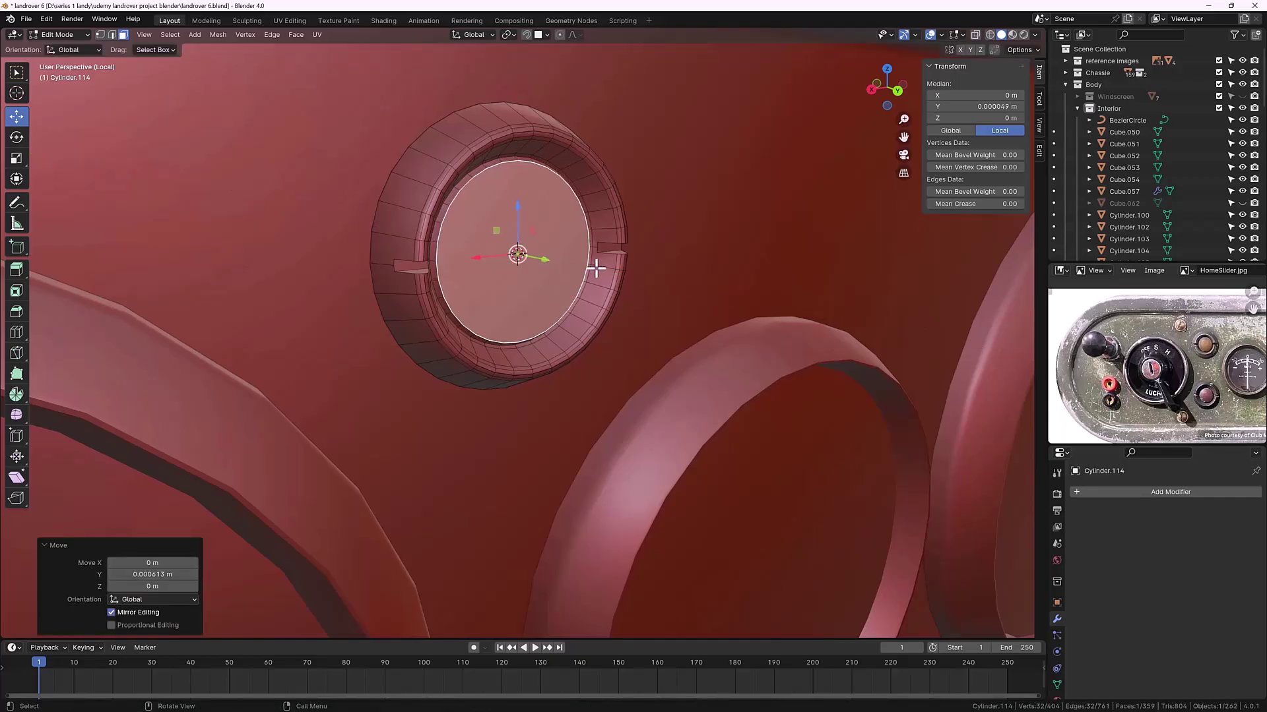
Step: Extrude the central face about 0.0008 m along Y and scale its front to about 0.89
key("g")
key("z")
key("z")
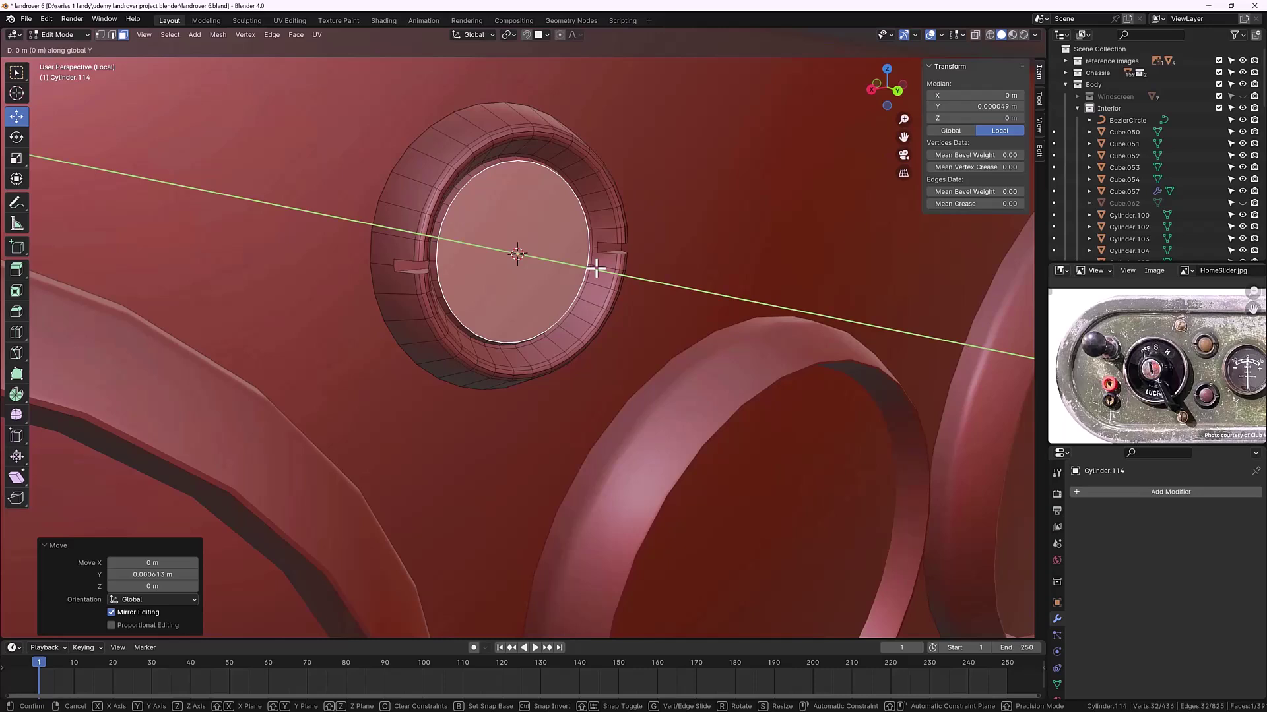
left_click(602, 268)
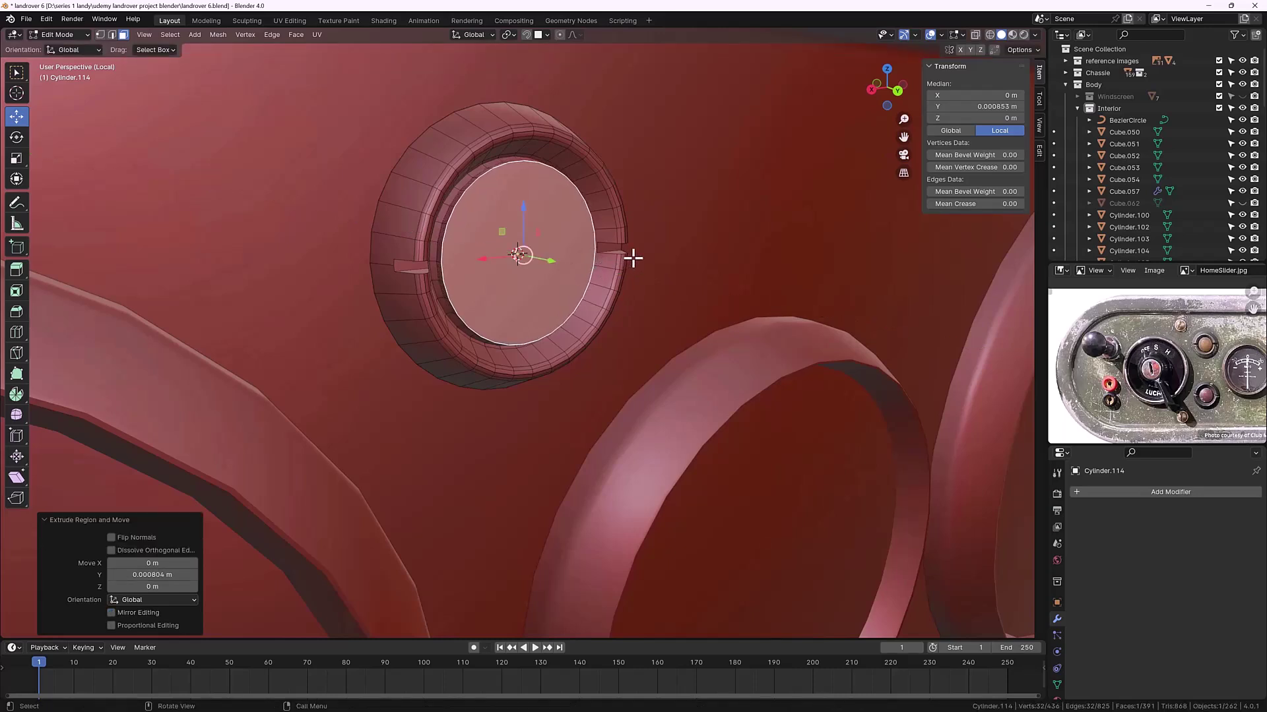
key("s")
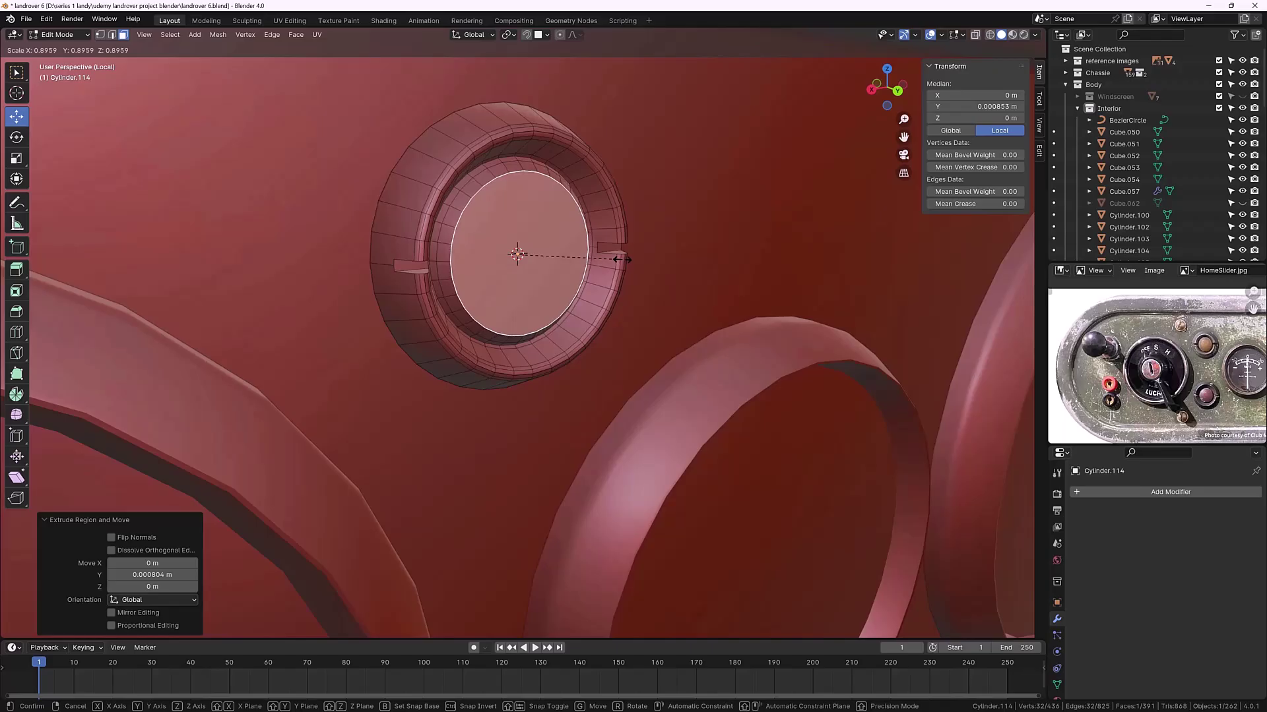
left_click(618, 259)
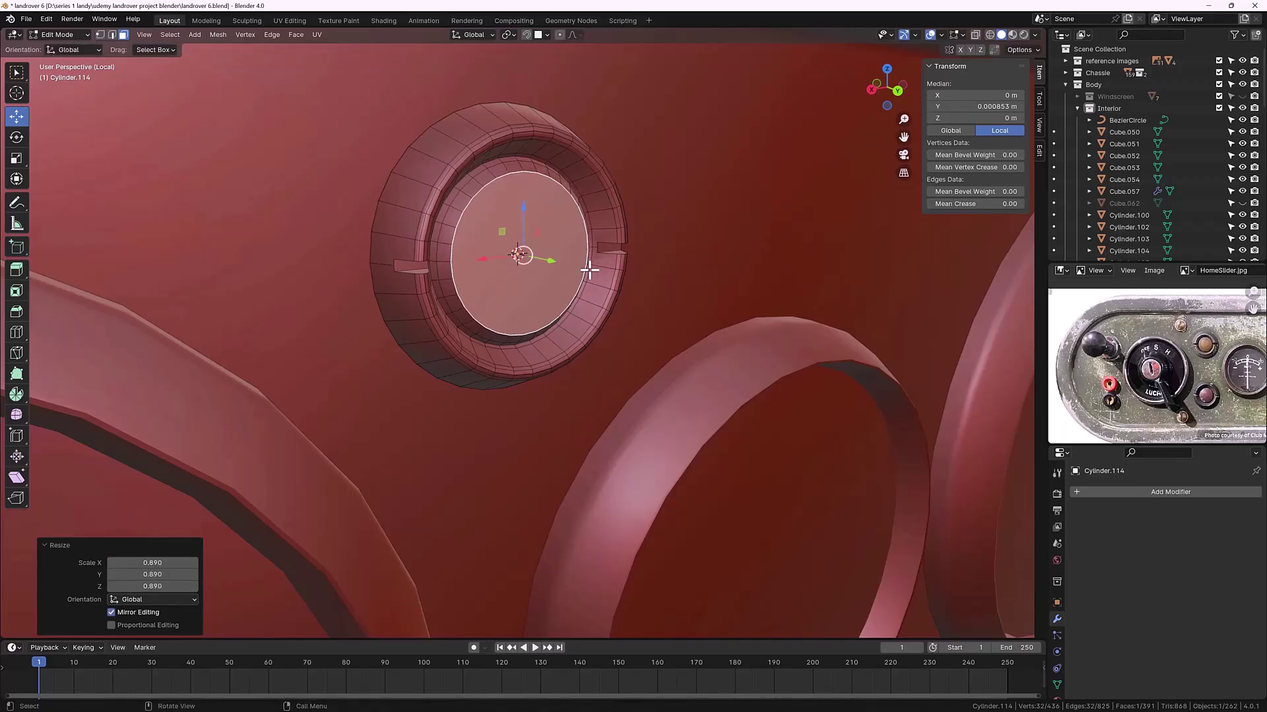
Step: Extrude the central face again by about 0.0011 m along Y and scale it to about 0.763 for a domed lens
key("e")
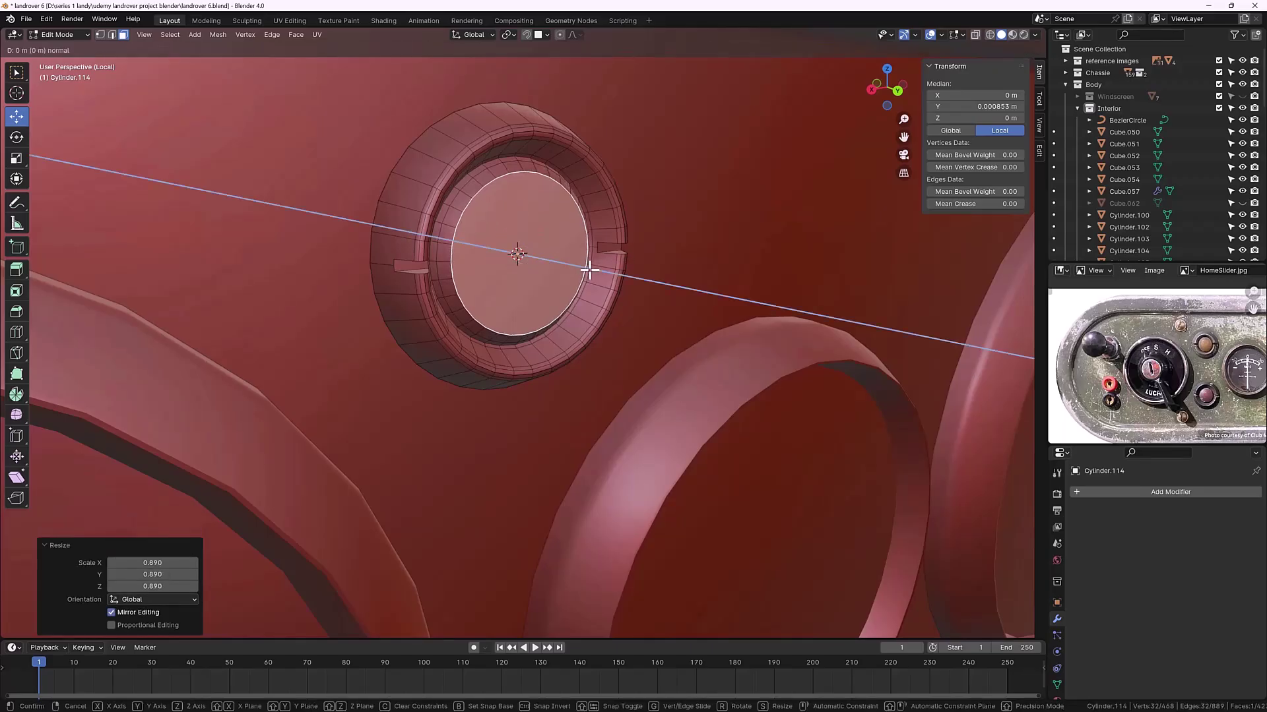
key("s")
key("y")
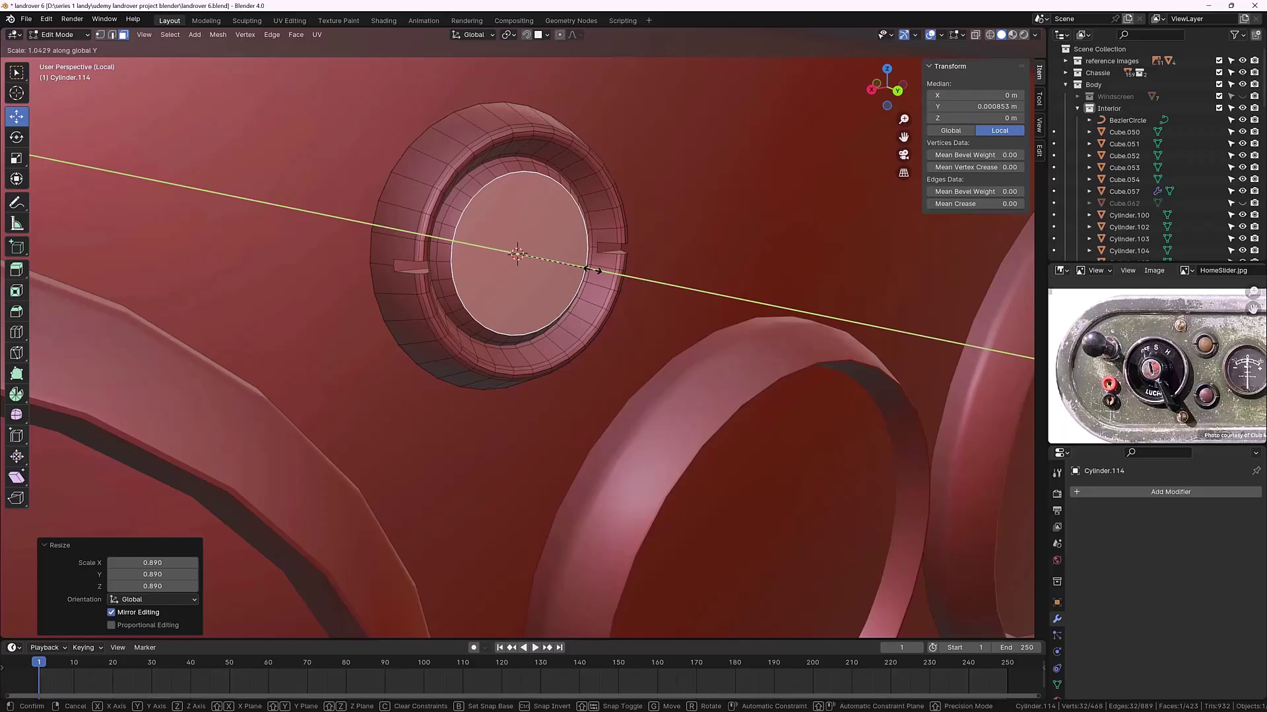
key("Escape")
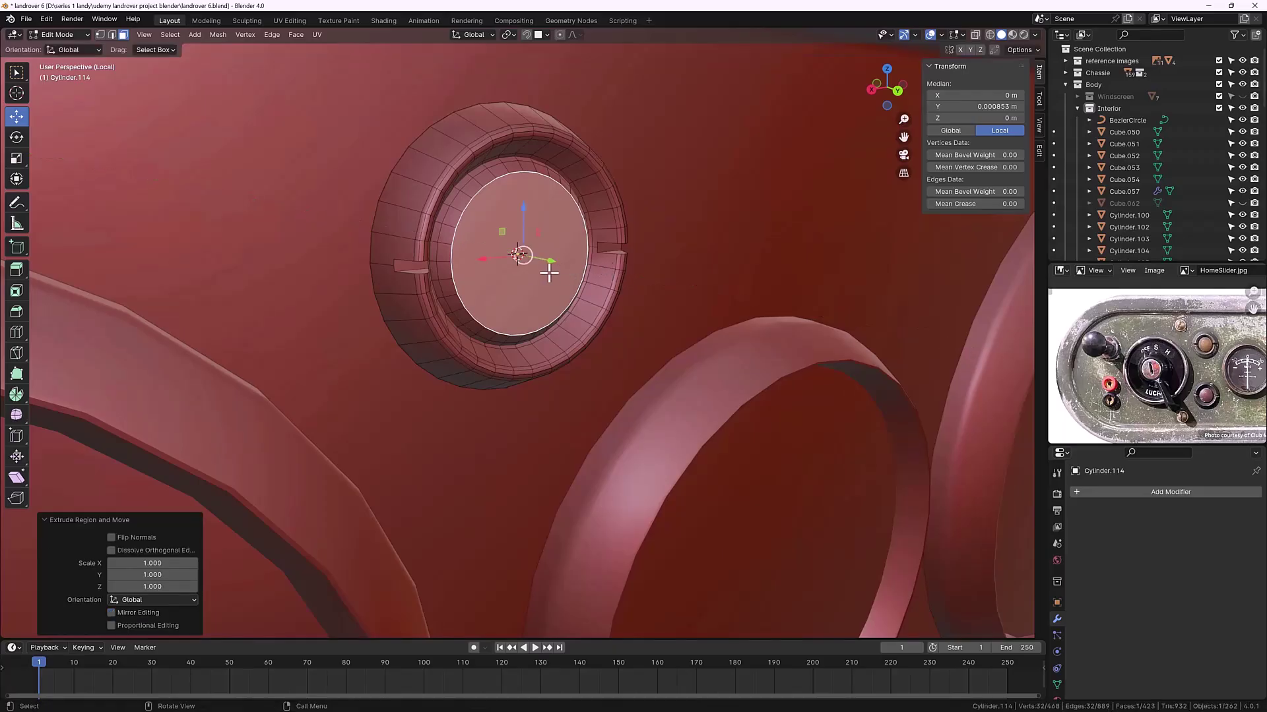
left_click_drag(554, 259, 566, 260)
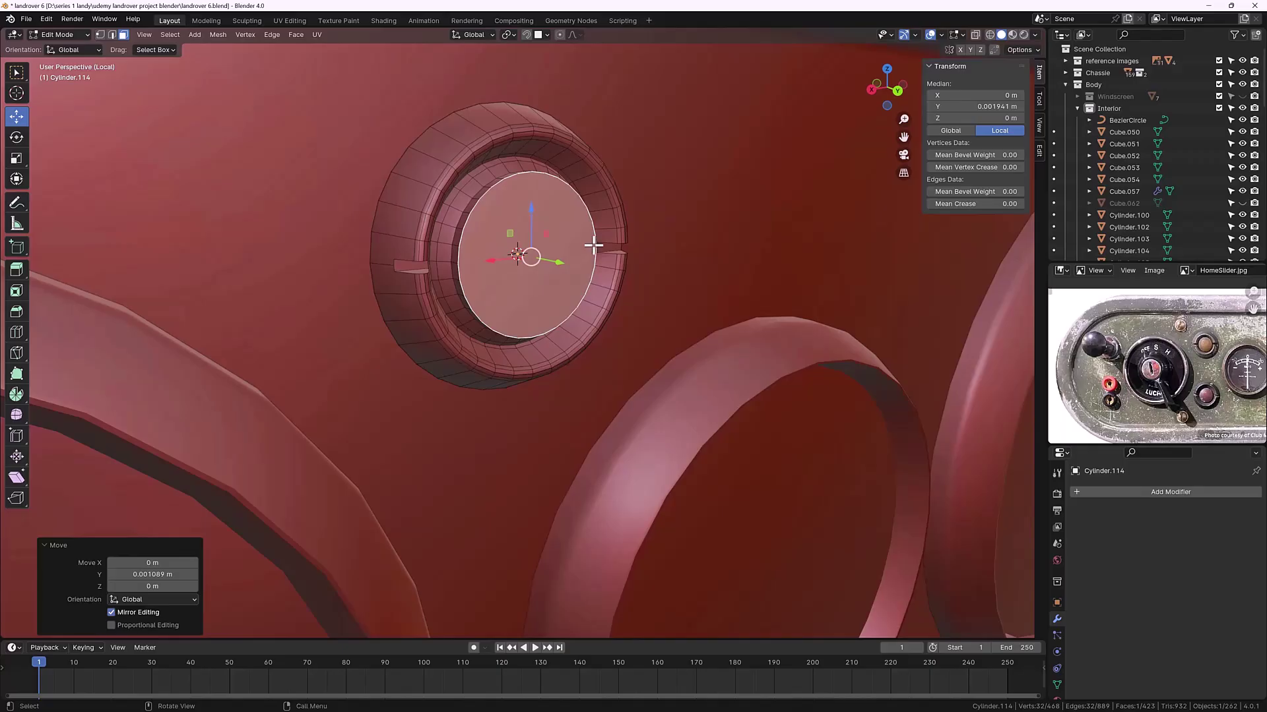
key("s")
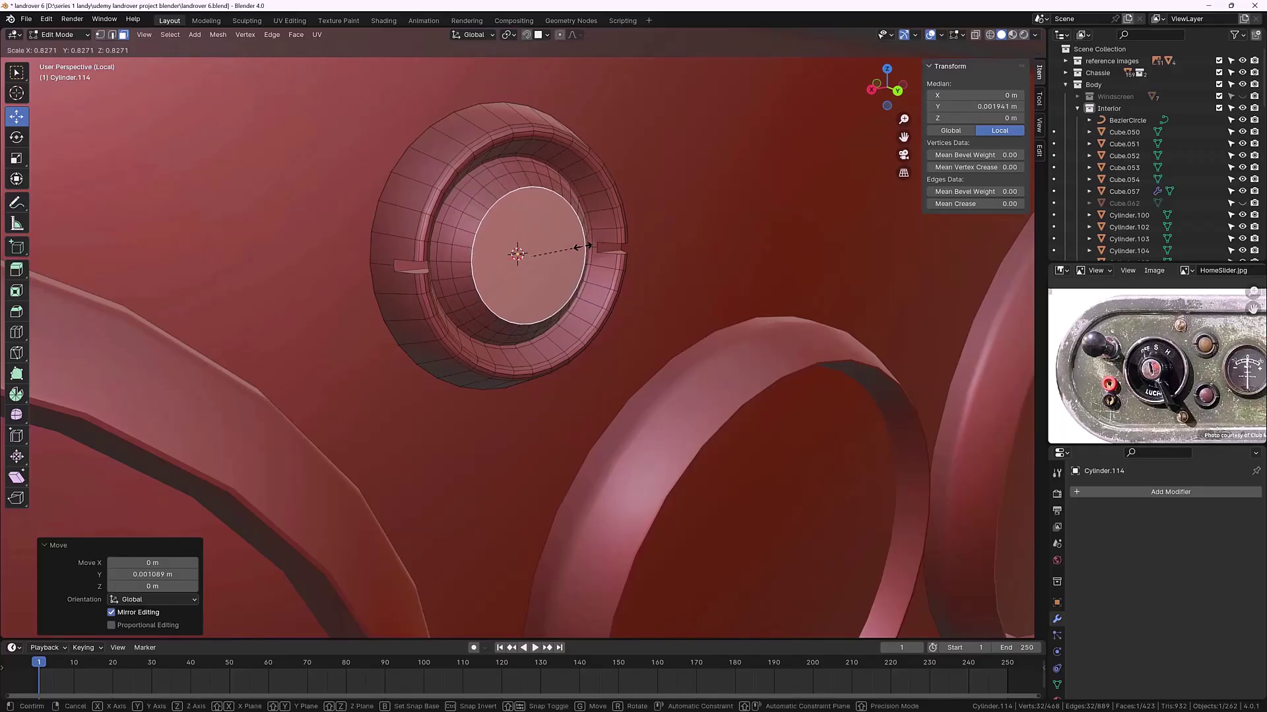
left_click(574, 249)
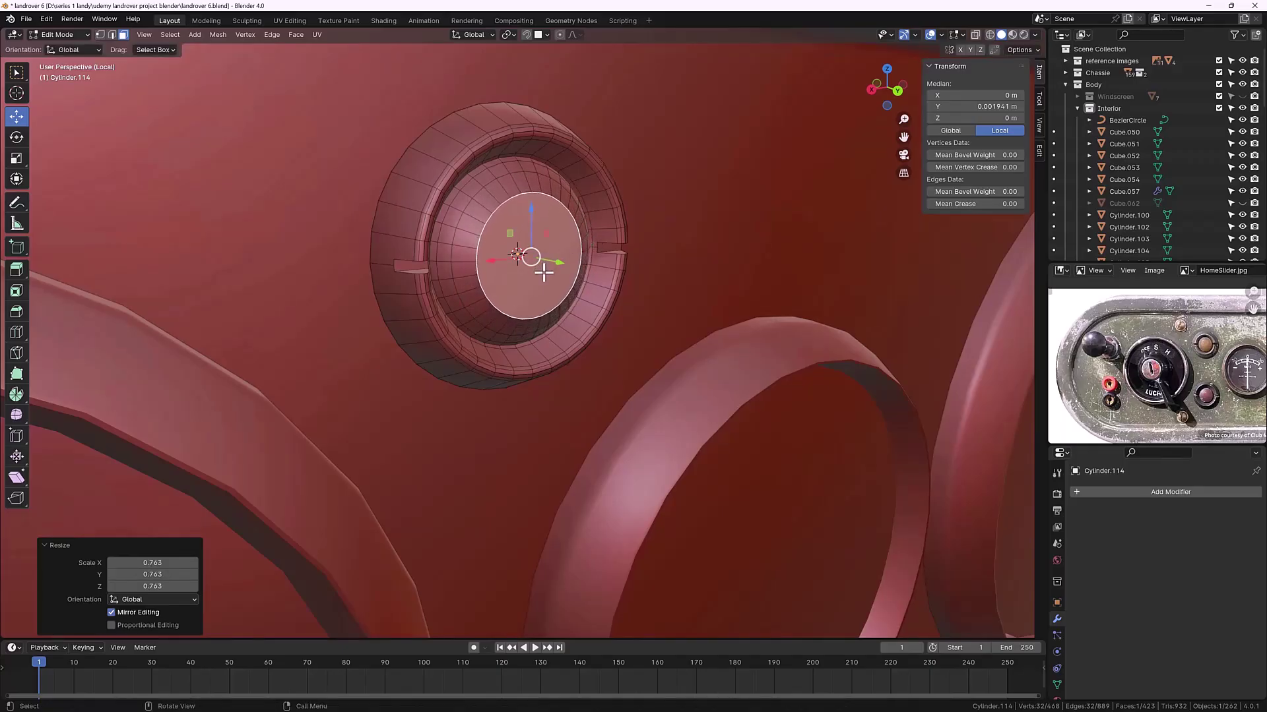
Step: Extrude the lens's central face about 0.001 m along Y and scale the new front face to about 0.679
key("g")
key("z")
key("z")
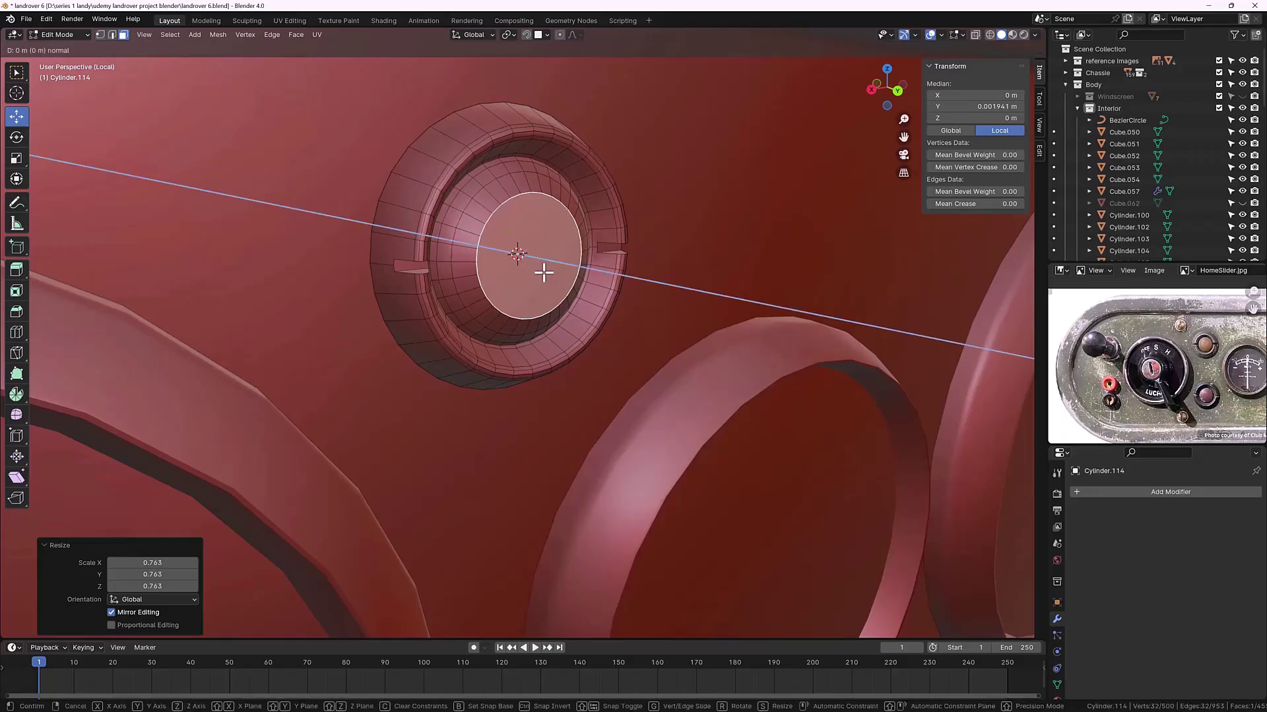
key("y")
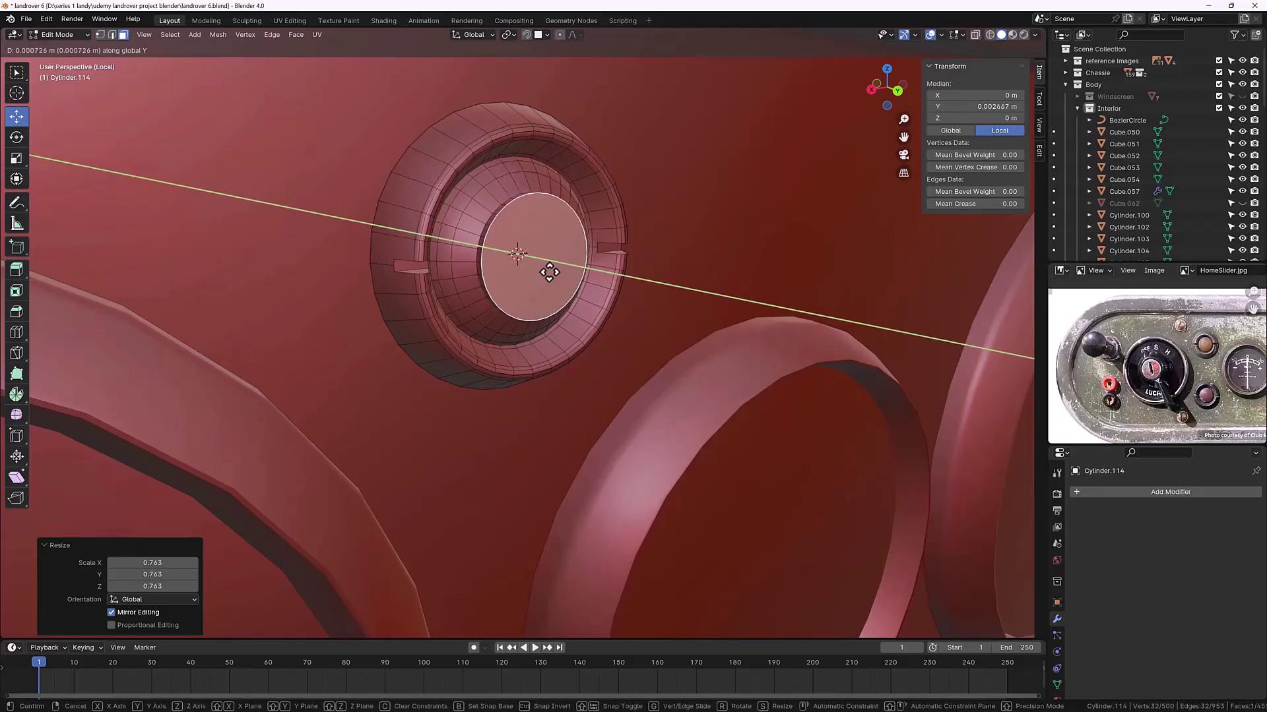
left_click(552, 271)
key("s")
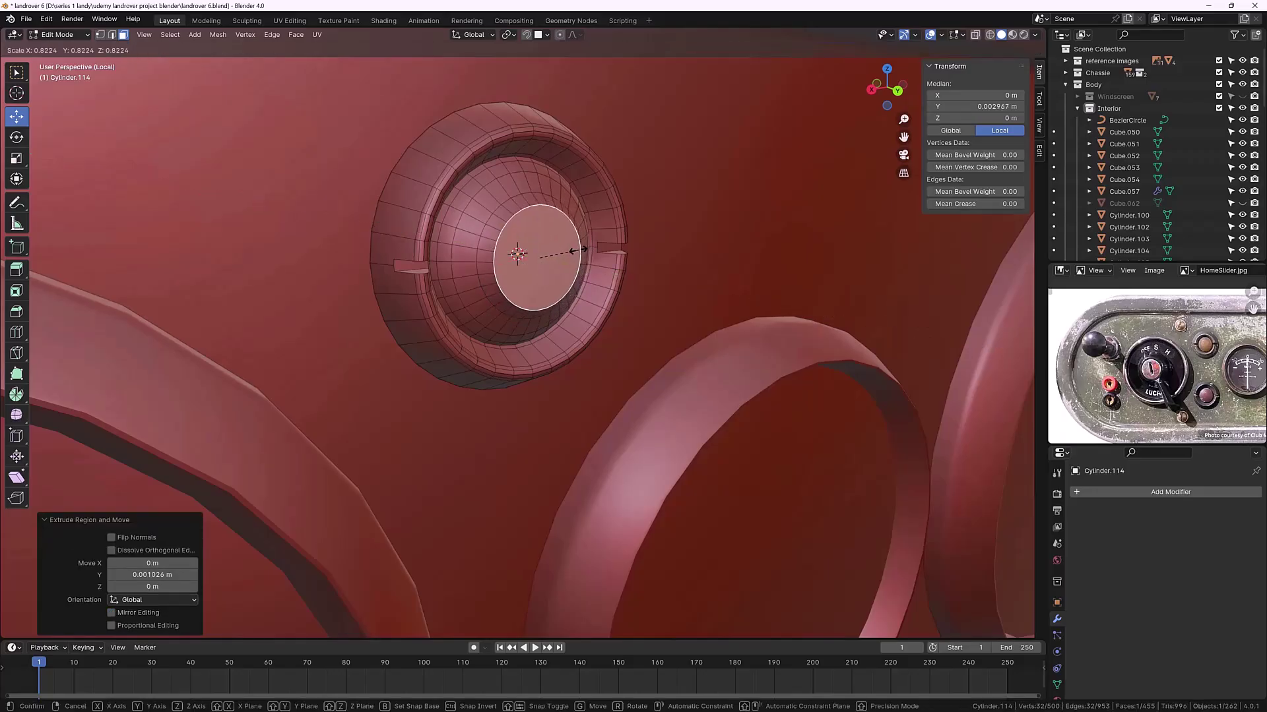
left_click(554, 262)
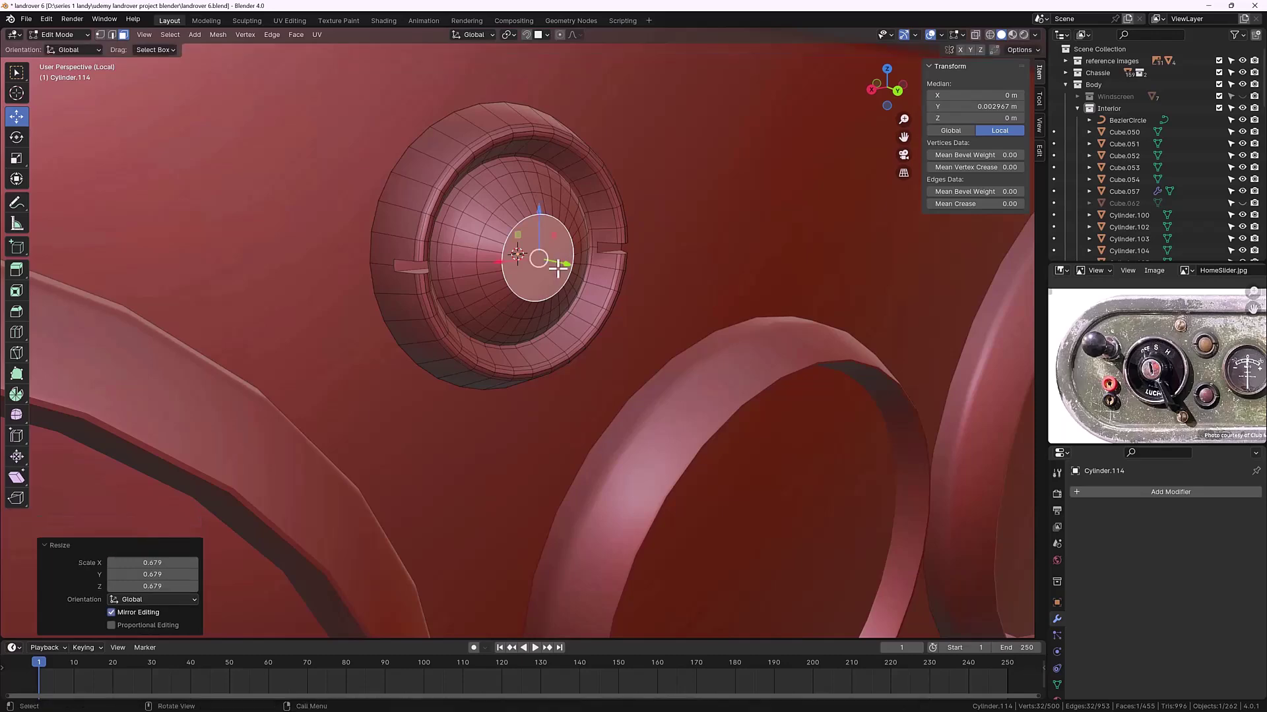
Step: Pull the lens's front face back about 0.00028 m along Y to flatten the dome
middle_click_drag(554, 263, 575, 272)
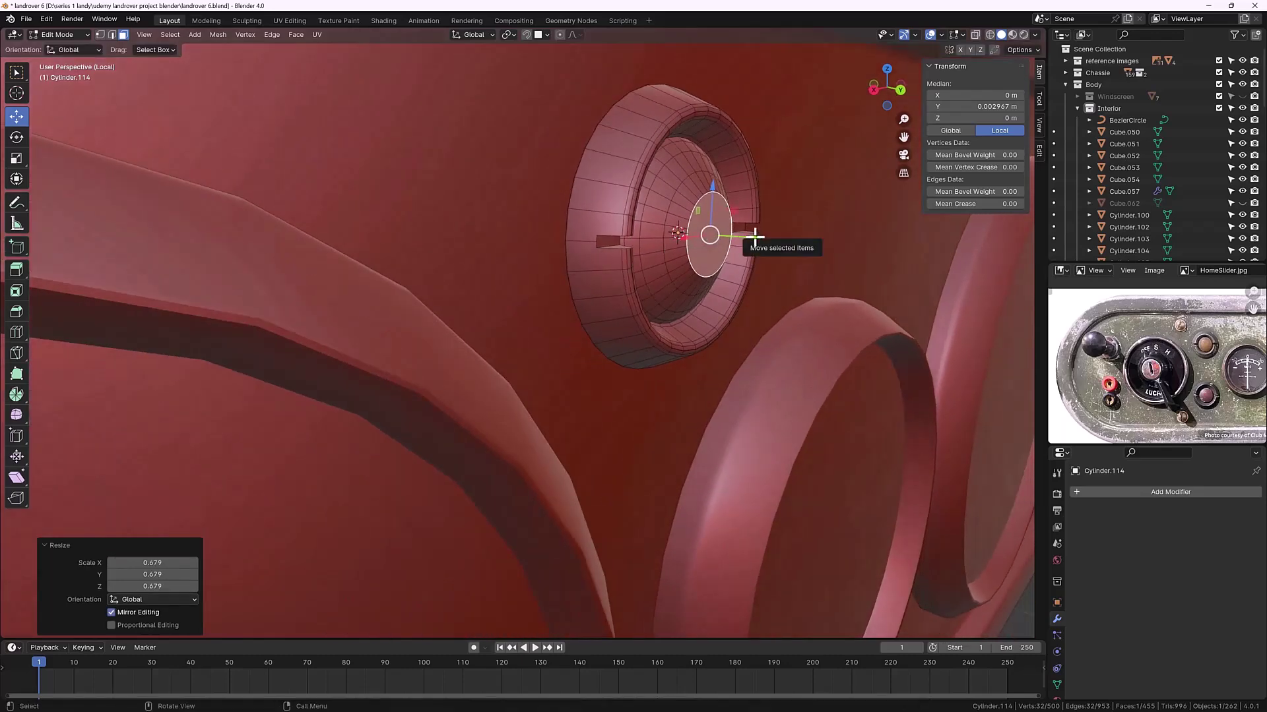
left_click_drag(753, 238, 719, 241)
scroll(675, 240, "up", 6)
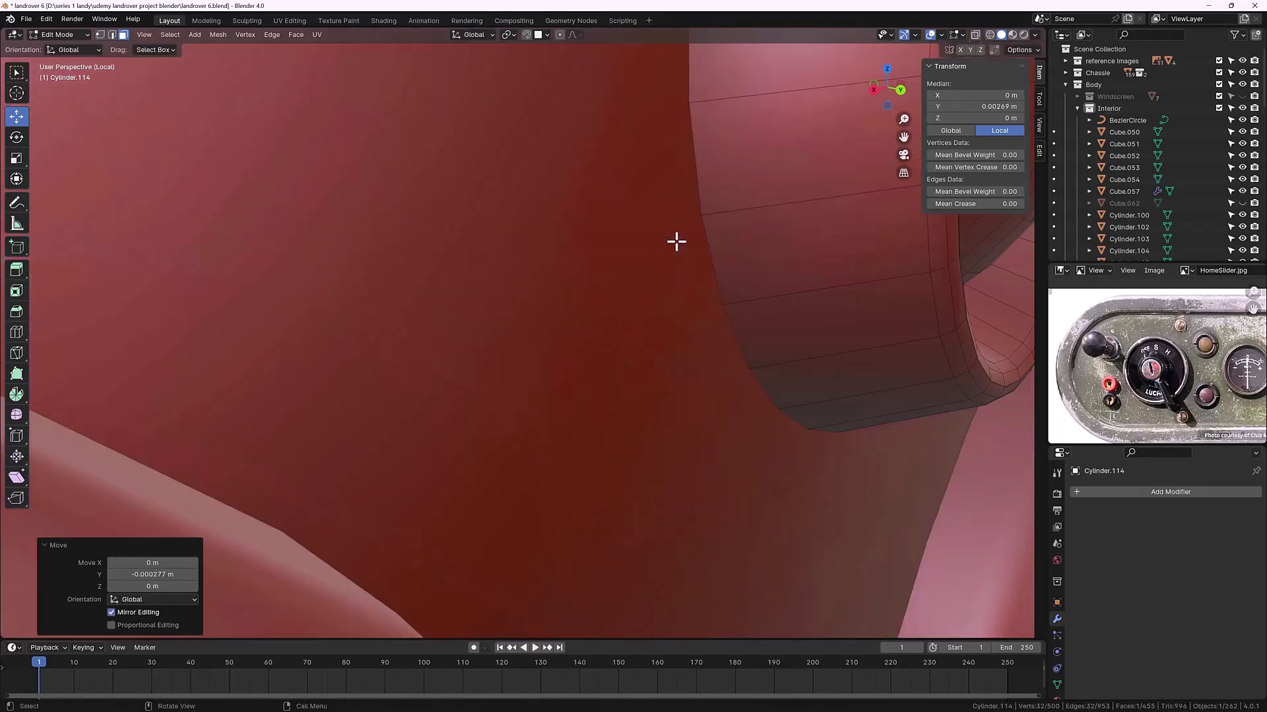
scroll(664, 240, "down", 4)
Step: Extrude the front face about 0.00036 m along Y and scale it to about 0.689
middle_click_drag(636, 243, 580, 288)
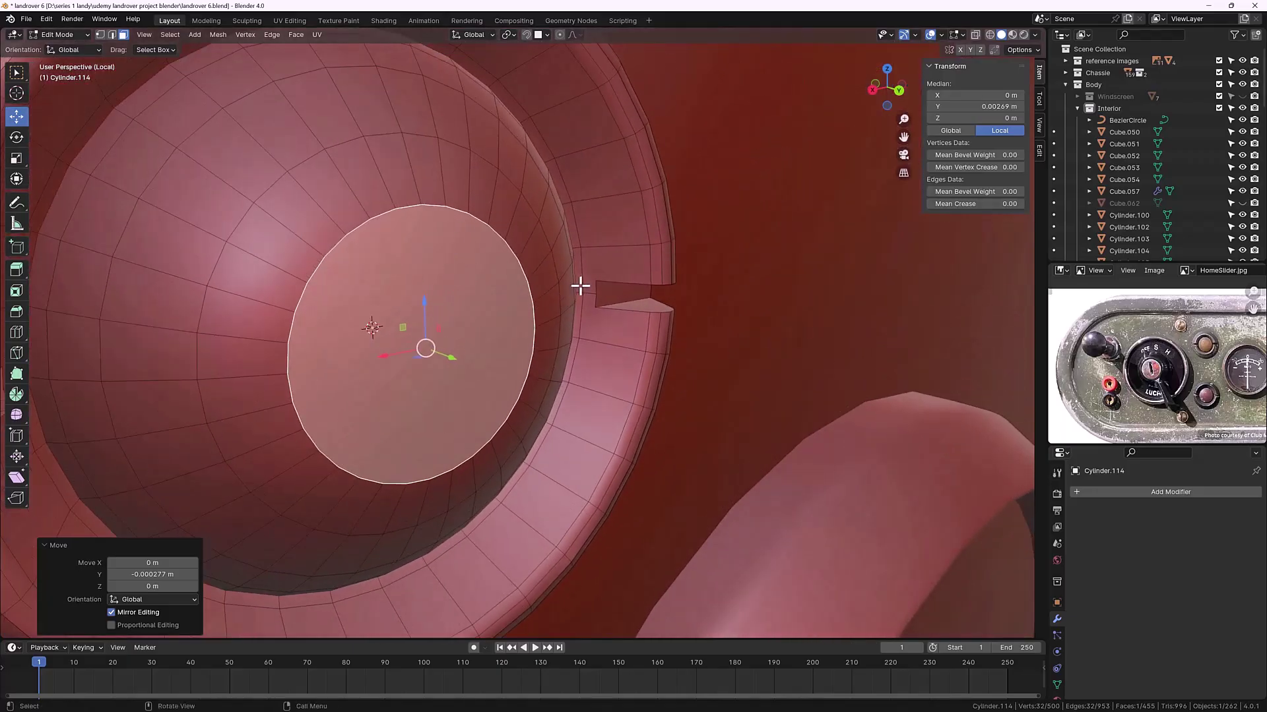
key("g")
key("y")
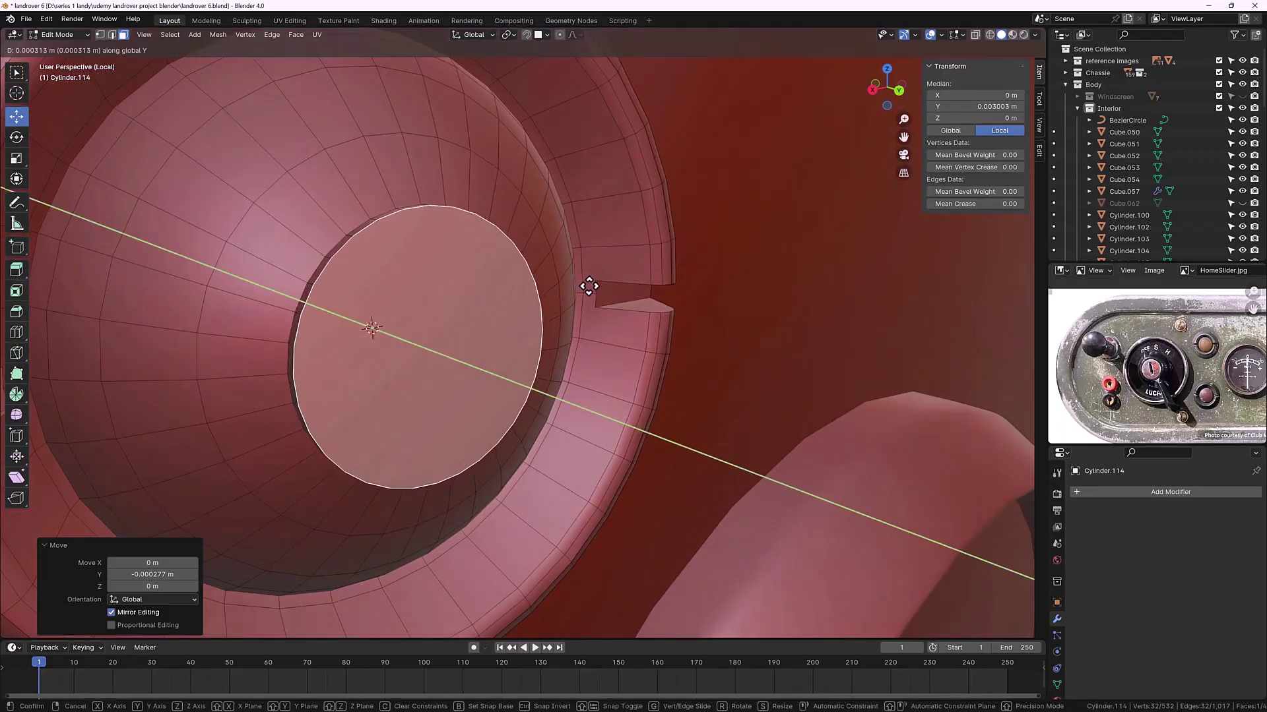
left_click(589, 286)
key("s")
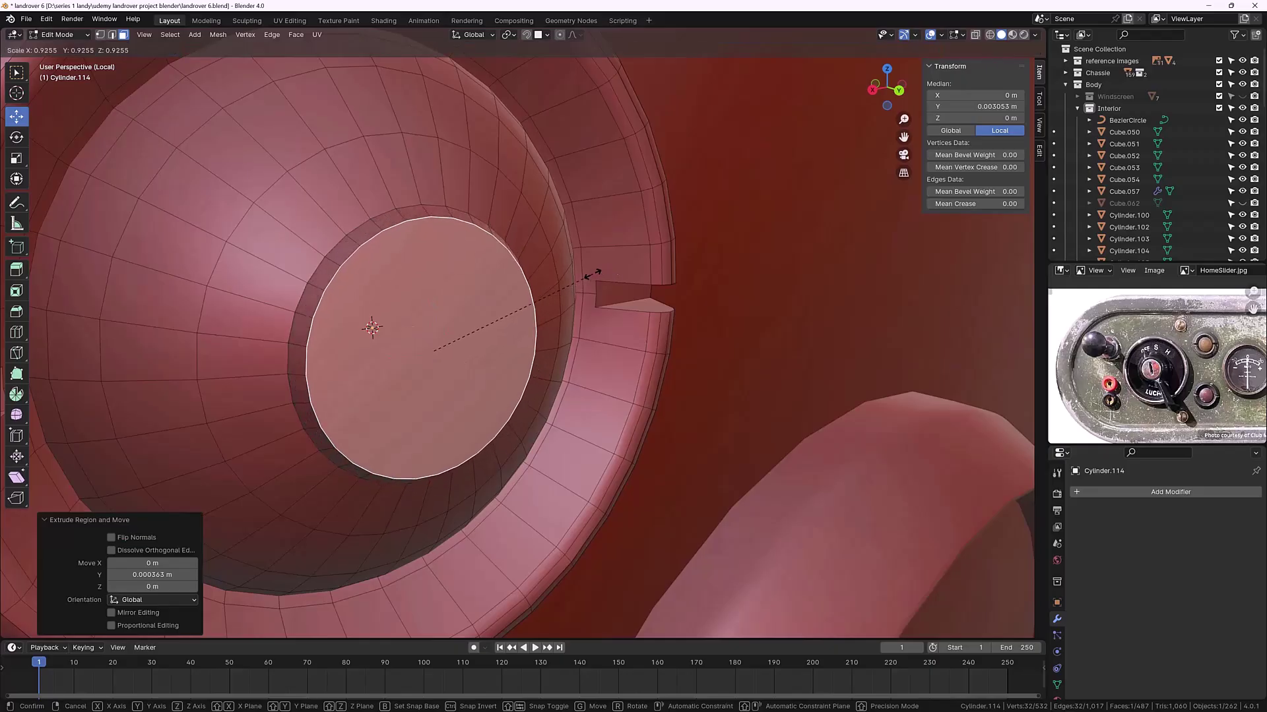
left_click(546, 284)
middle_click_drag(547, 284, 606, 291)
key("s")
key("y")
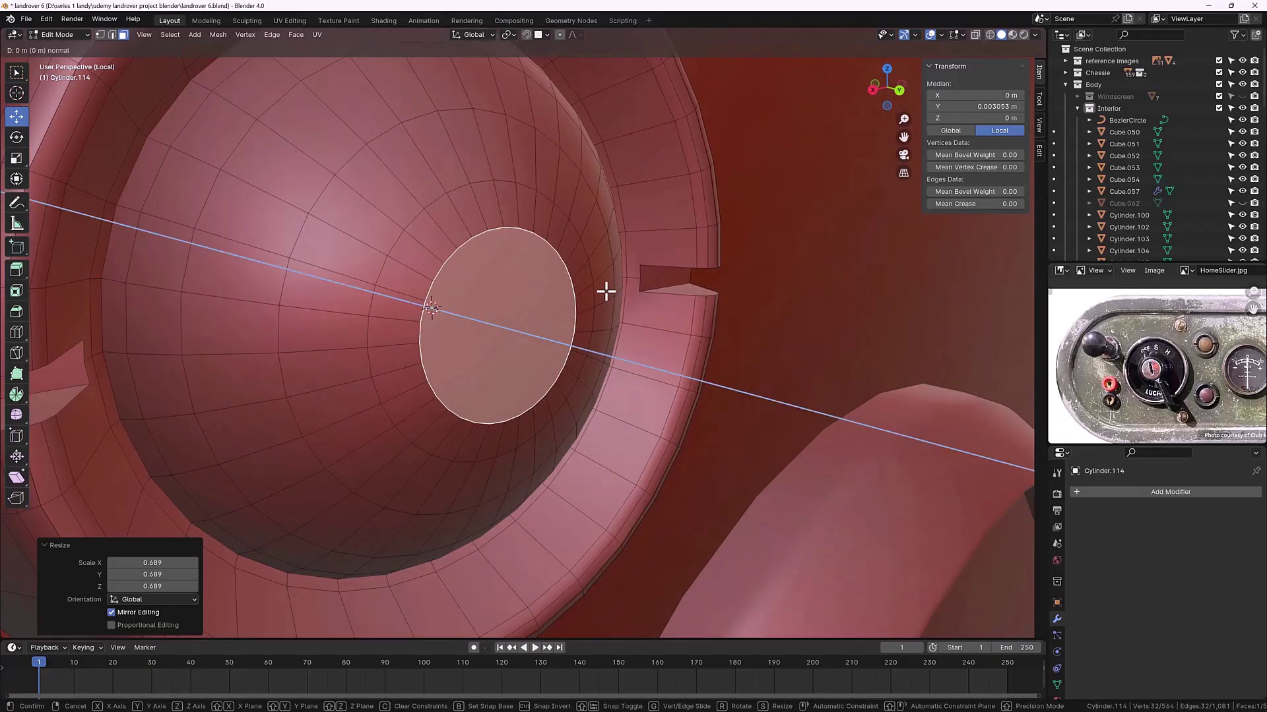
key("y")
key("y")
key("y")
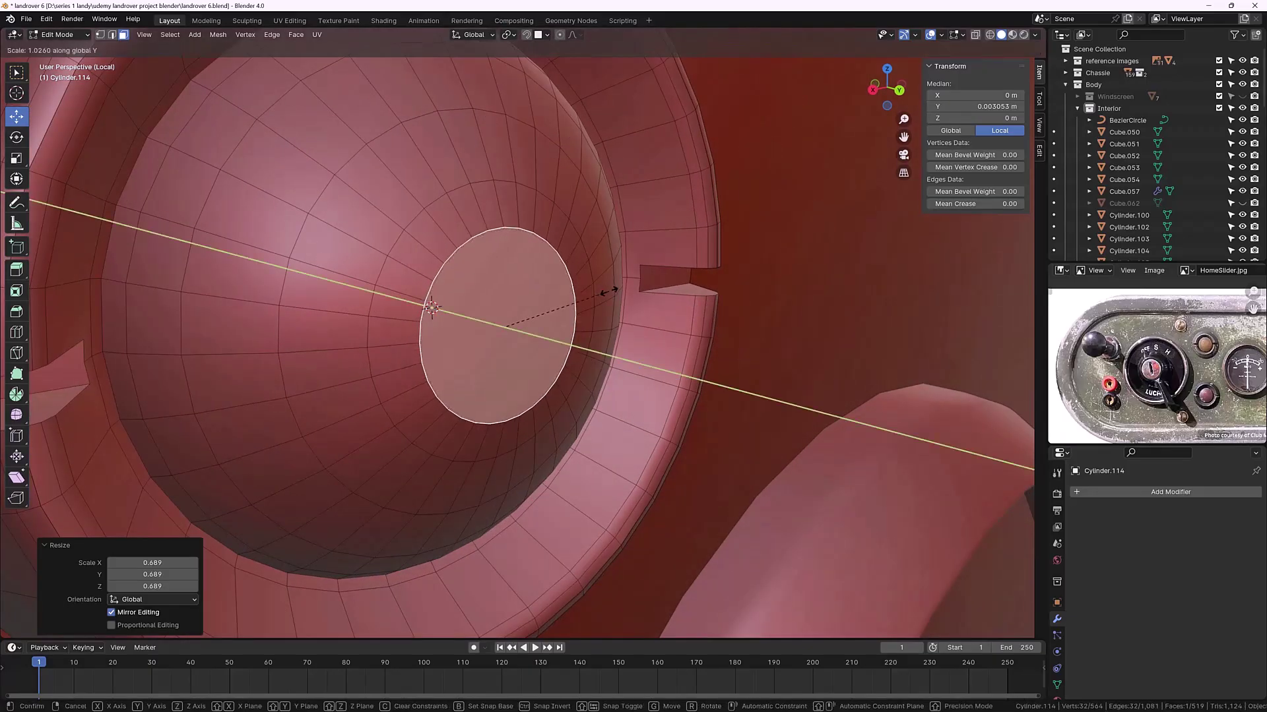
key("Escape")
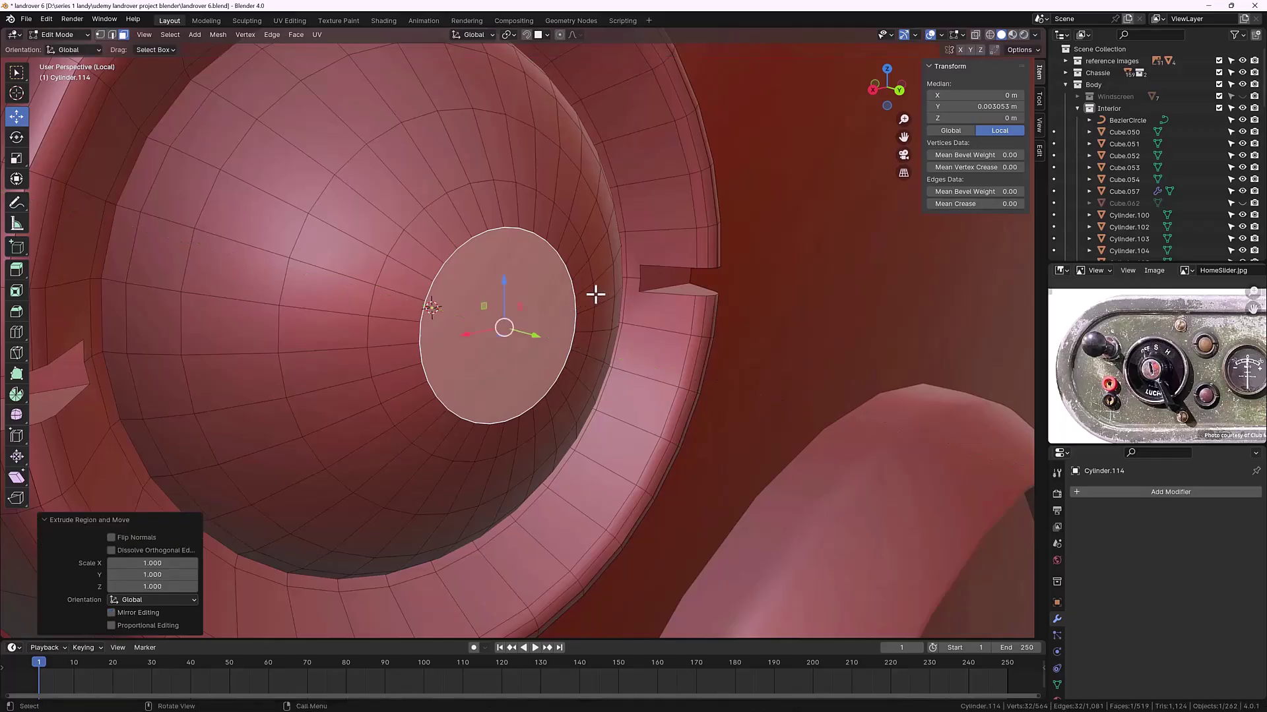
key("e")
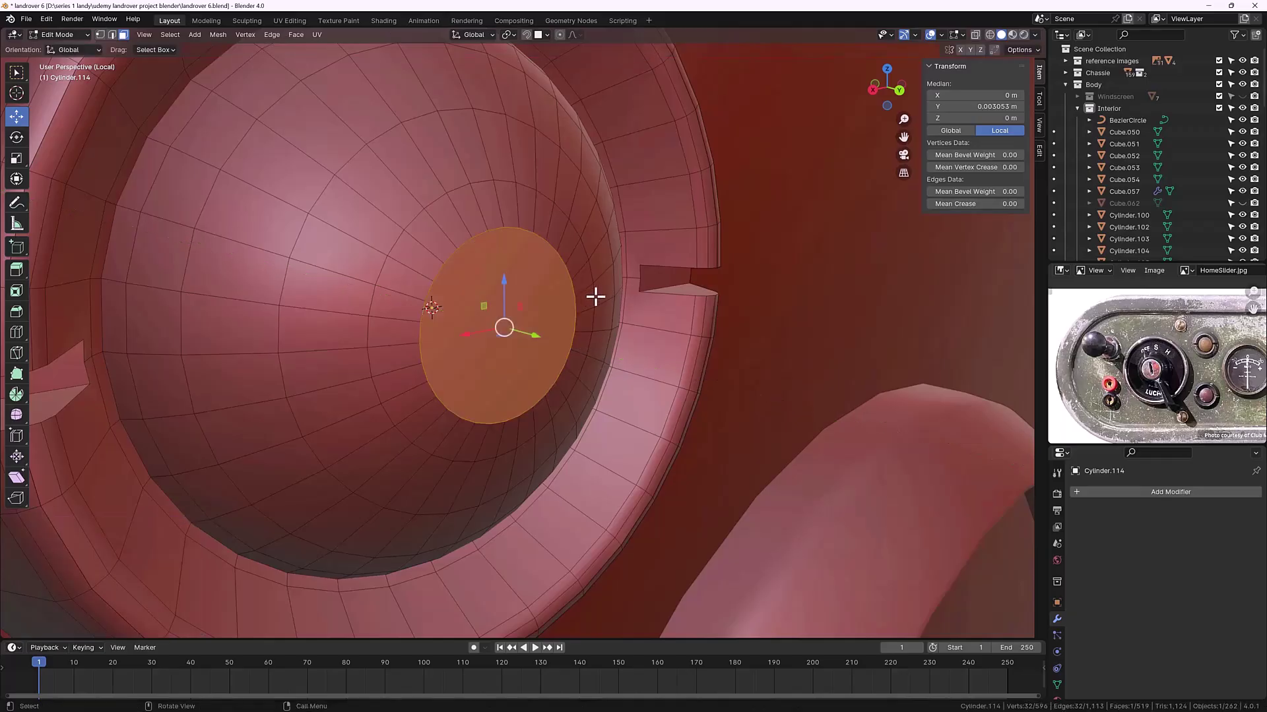
left_click(562, 317)
Step: Extrude the dome's small front face about 0.00025 m along Y and scale it to about 0.677
key("e")
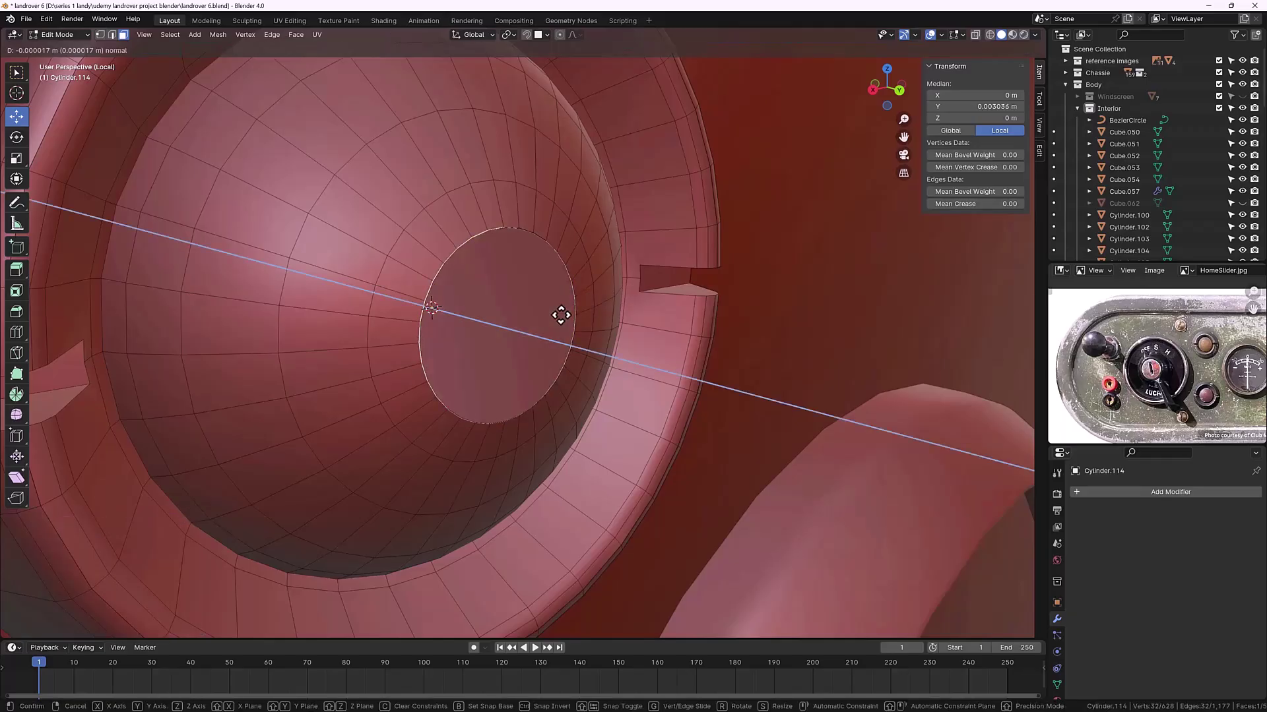
left_click(584, 303)
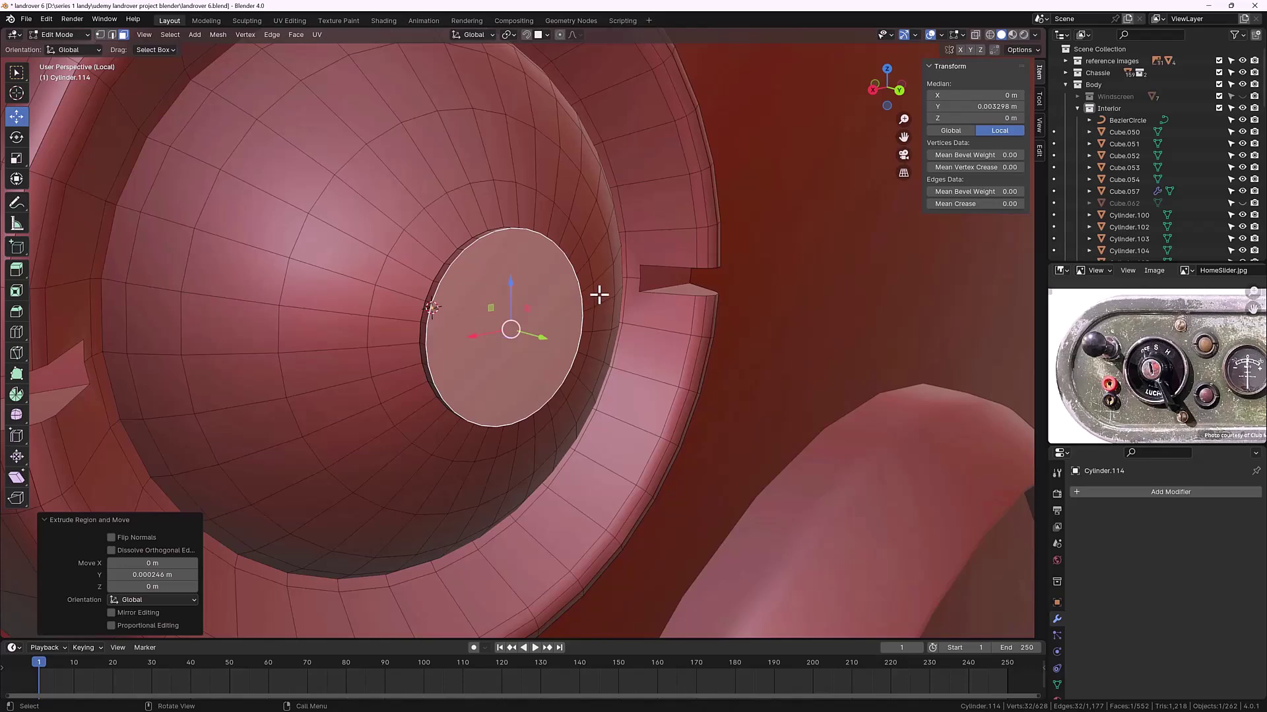
key("s")
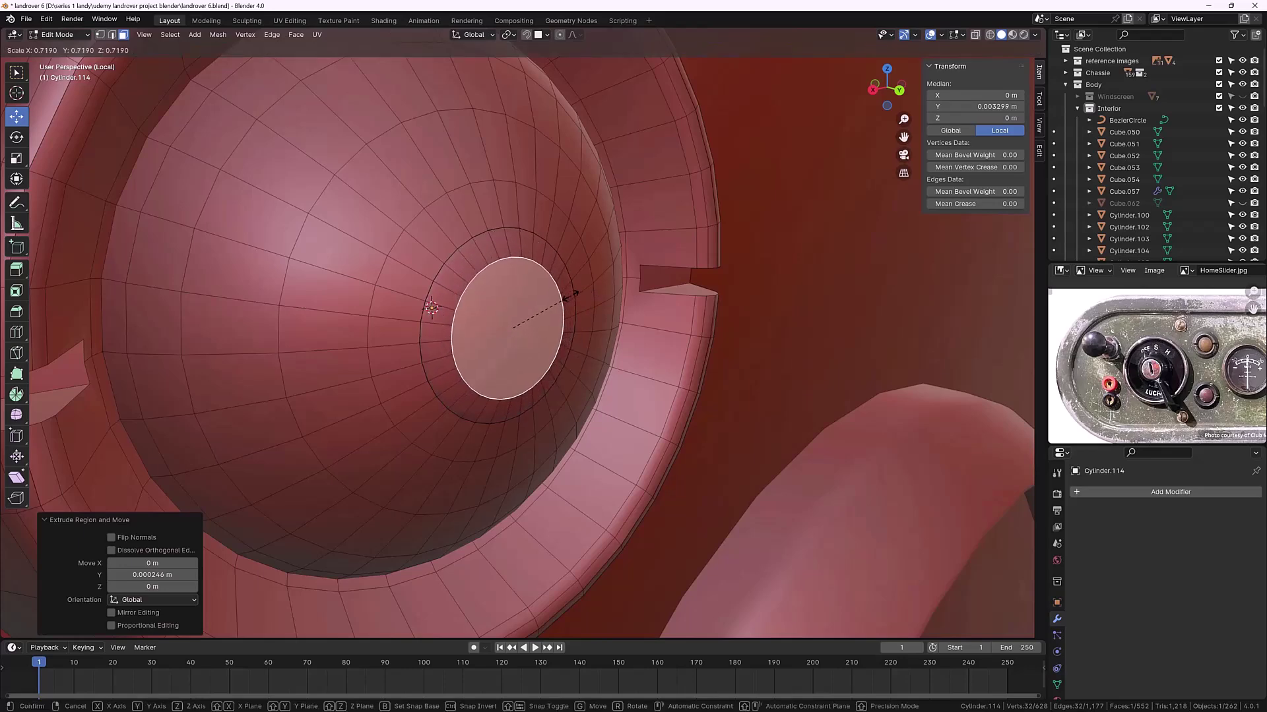
left_click(566, 302)
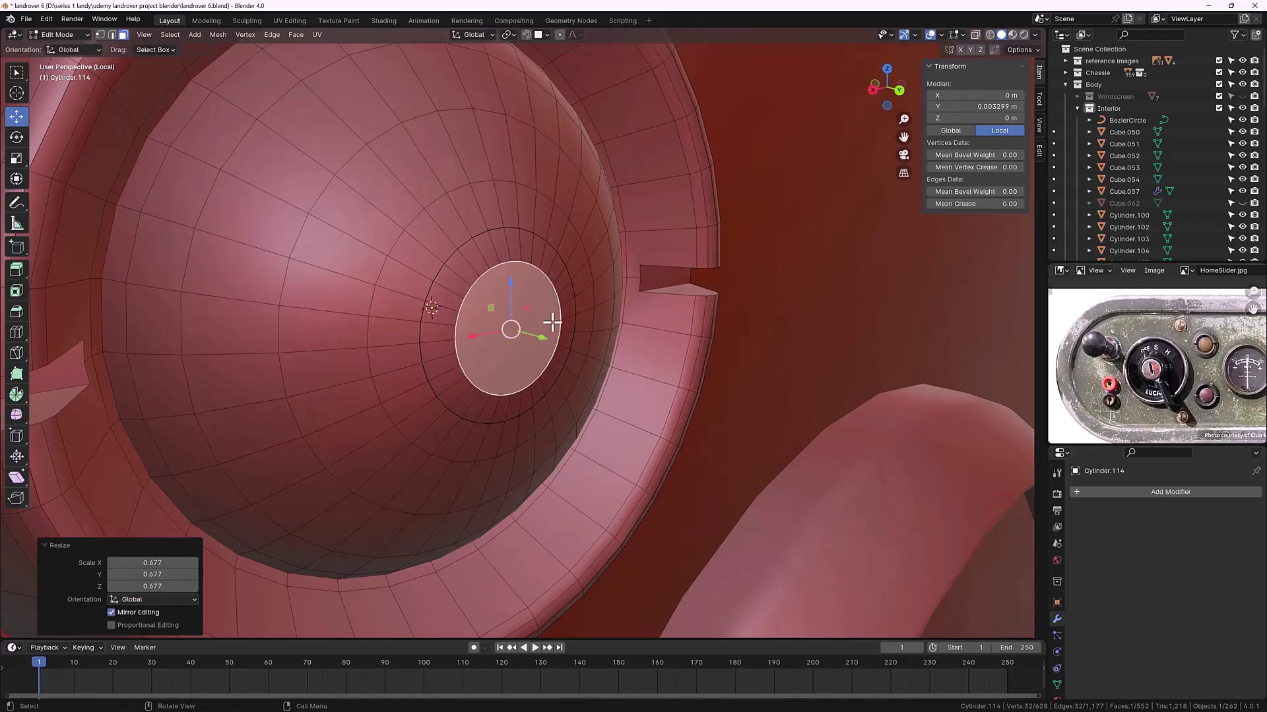
Step: Undo the extra extrusions at the dome's tip and the previous scaling of the front face
middle_click_drag(552, 319, 399, 291)
left_click(388, 291)
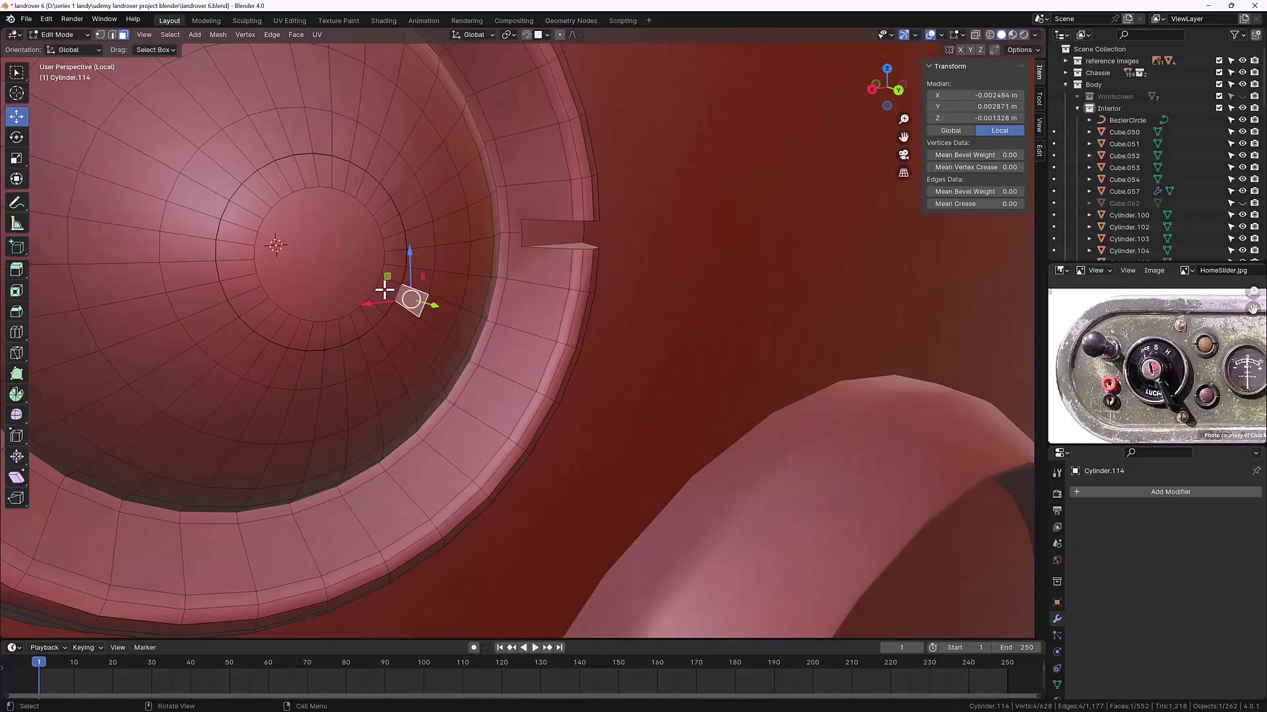
left_click(385, 291)
scroll(362, 297, "down", 5)
scroll(429, 305, "up", 5)
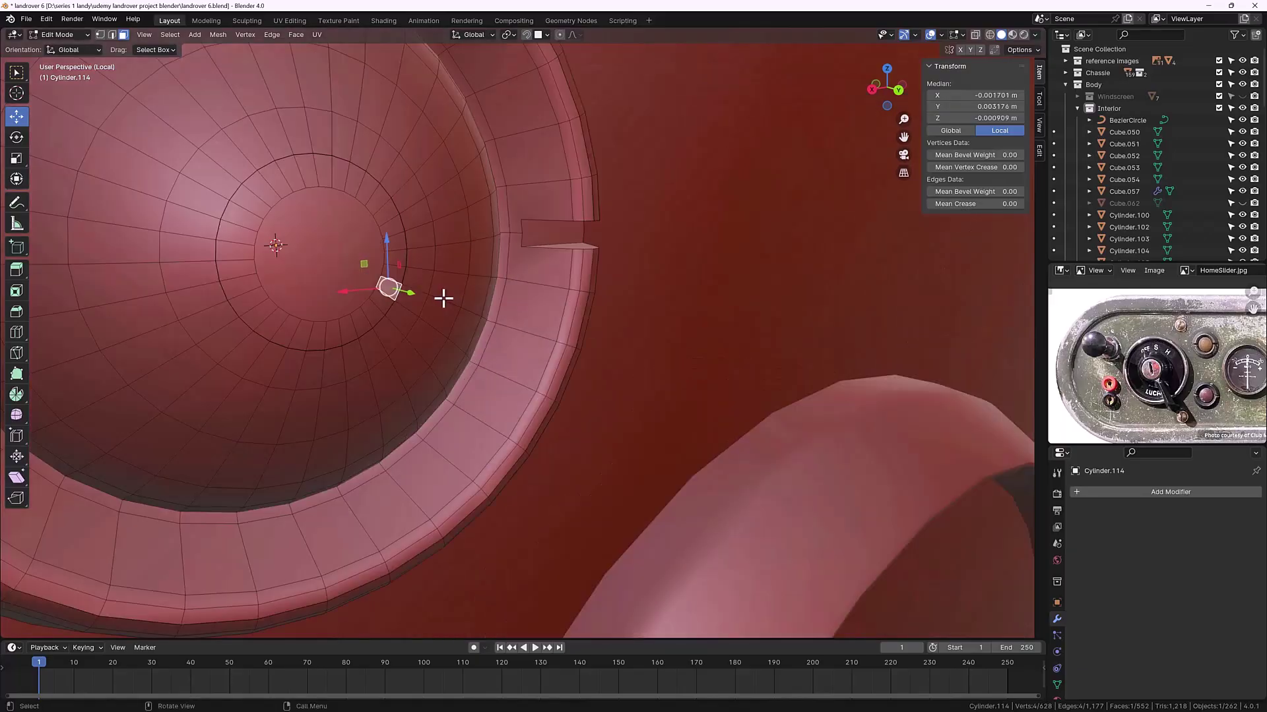
scroll(413, 294, "up", 3, "ctrl")
scroll(415, 299, "up", 3, "shift")
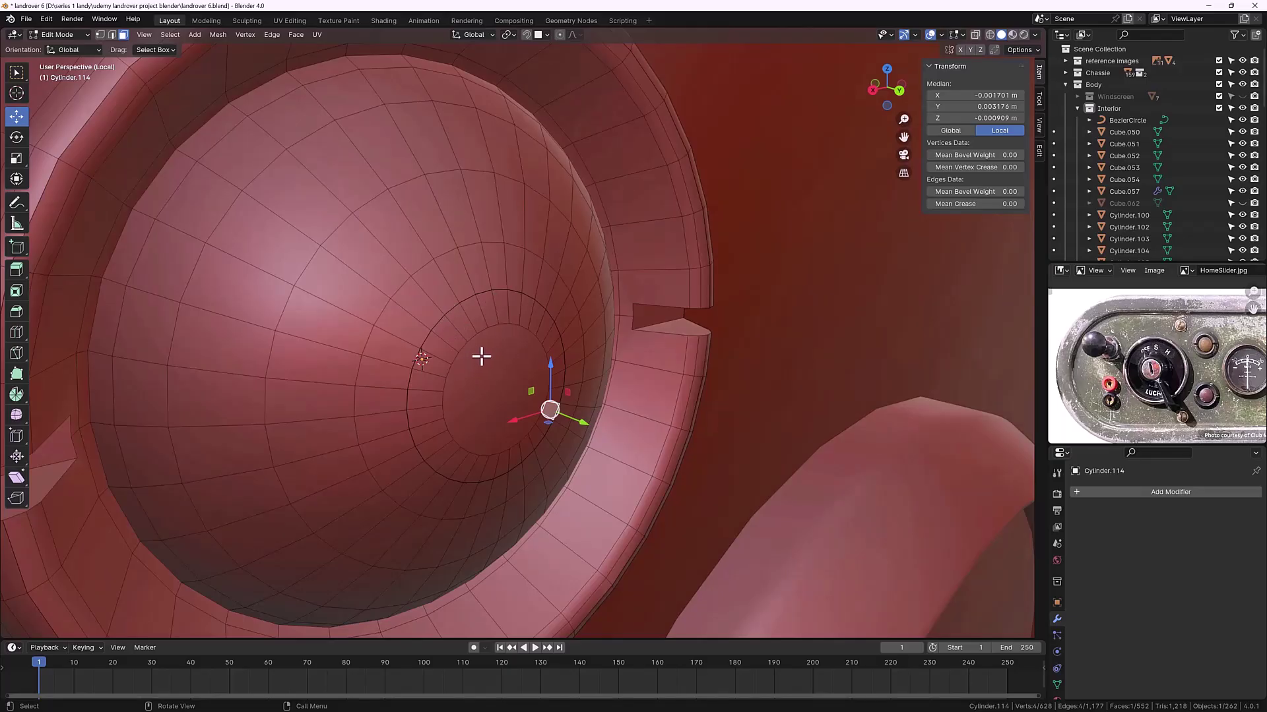
key("ctrl+l")
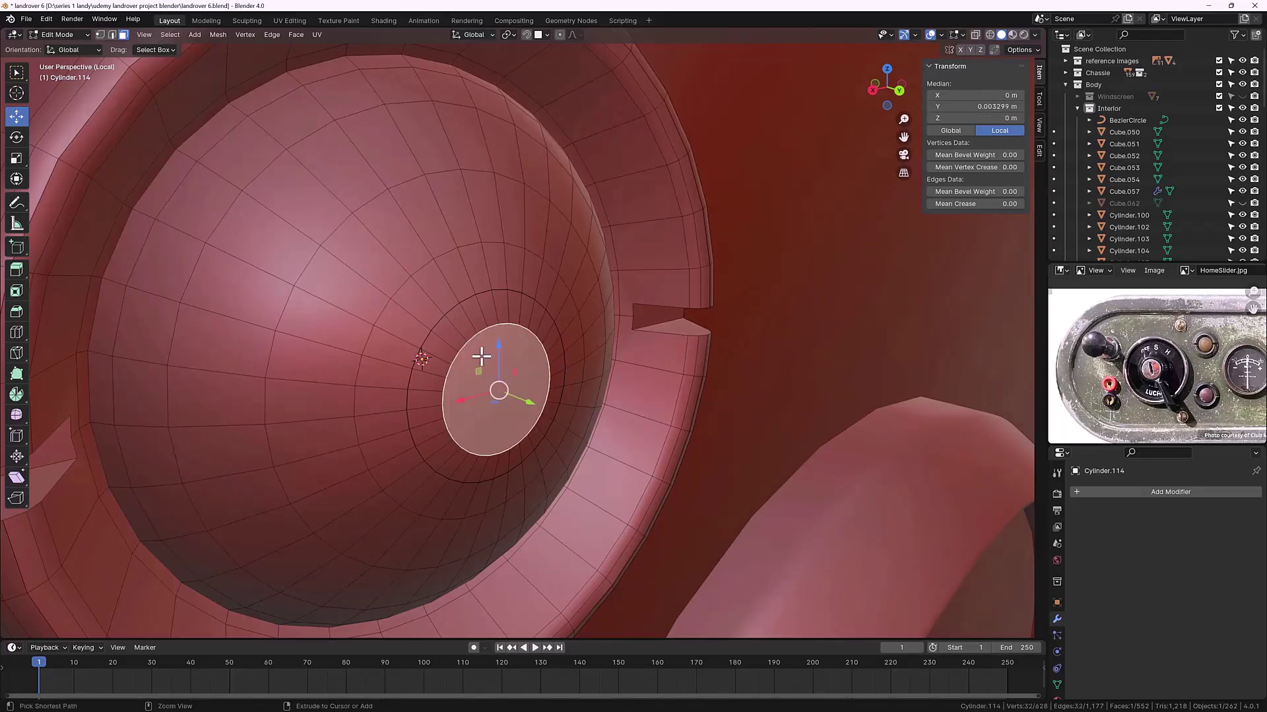
key("ctrl+x")
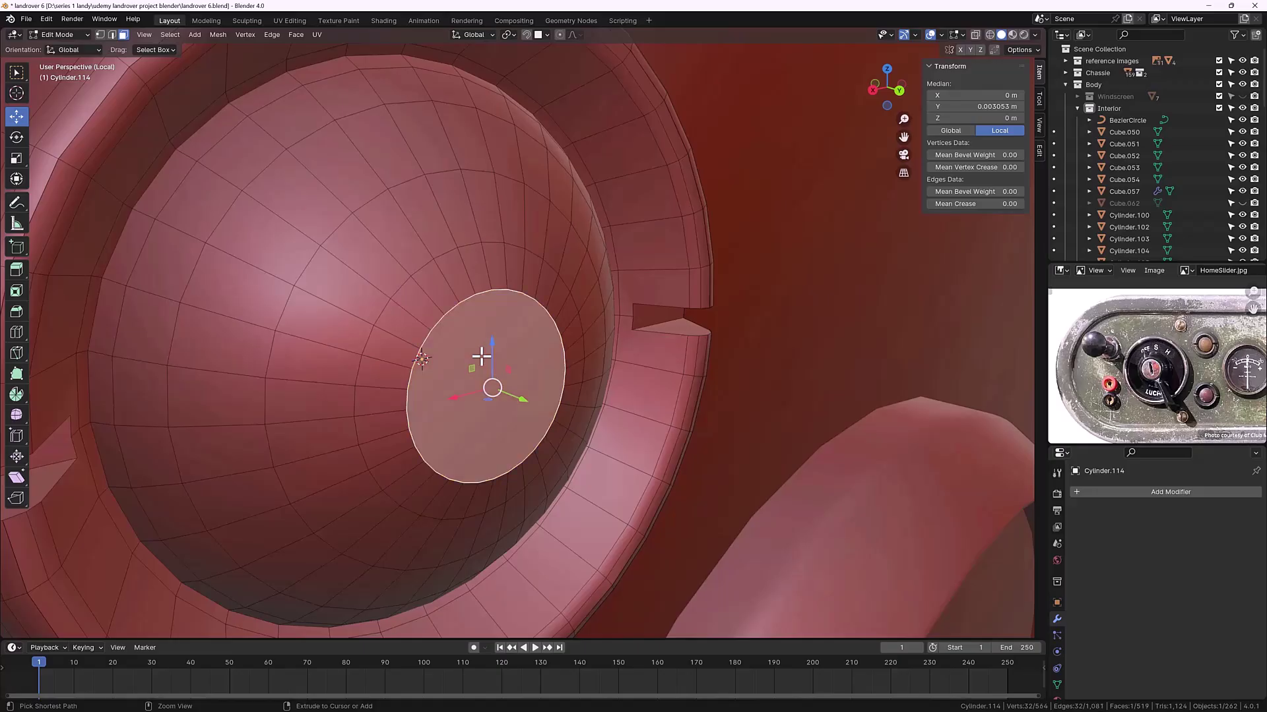
key("ctrl+KP_Add")
key("ctrl+x")
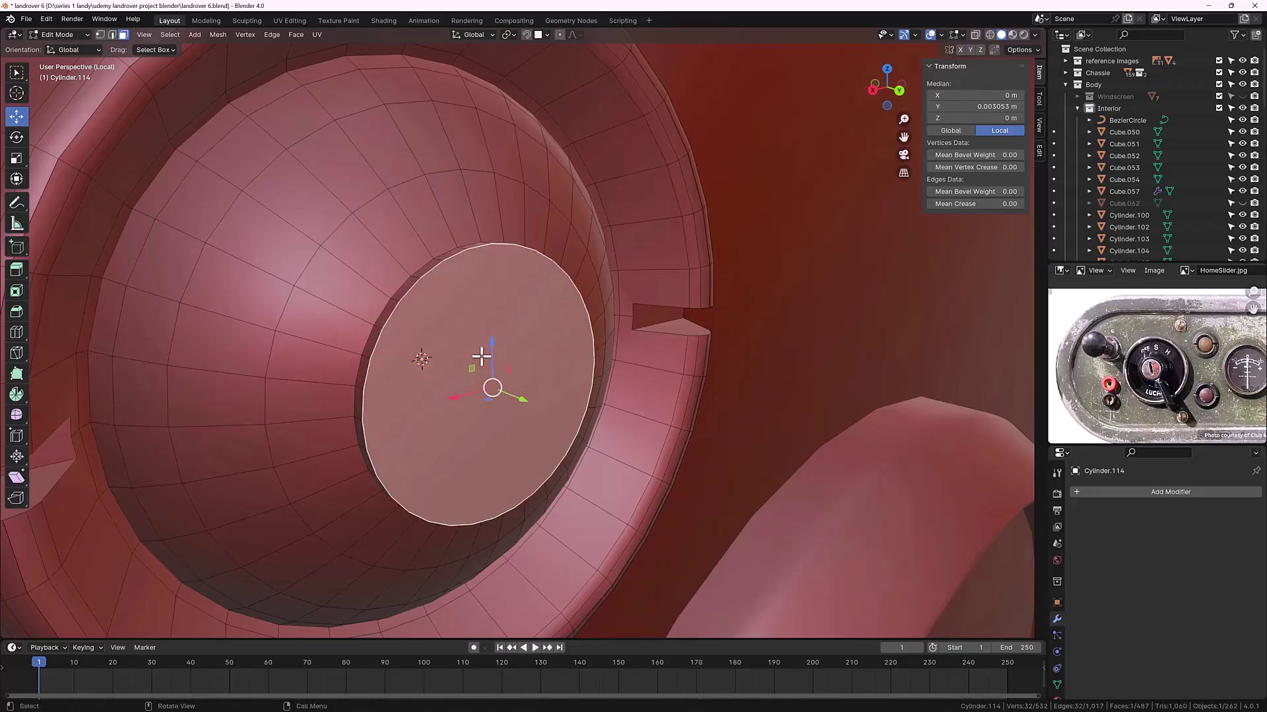
Step: Scale the dome's front face to about 0.69 and pull it back about 0.00003 m along Y
key("s")
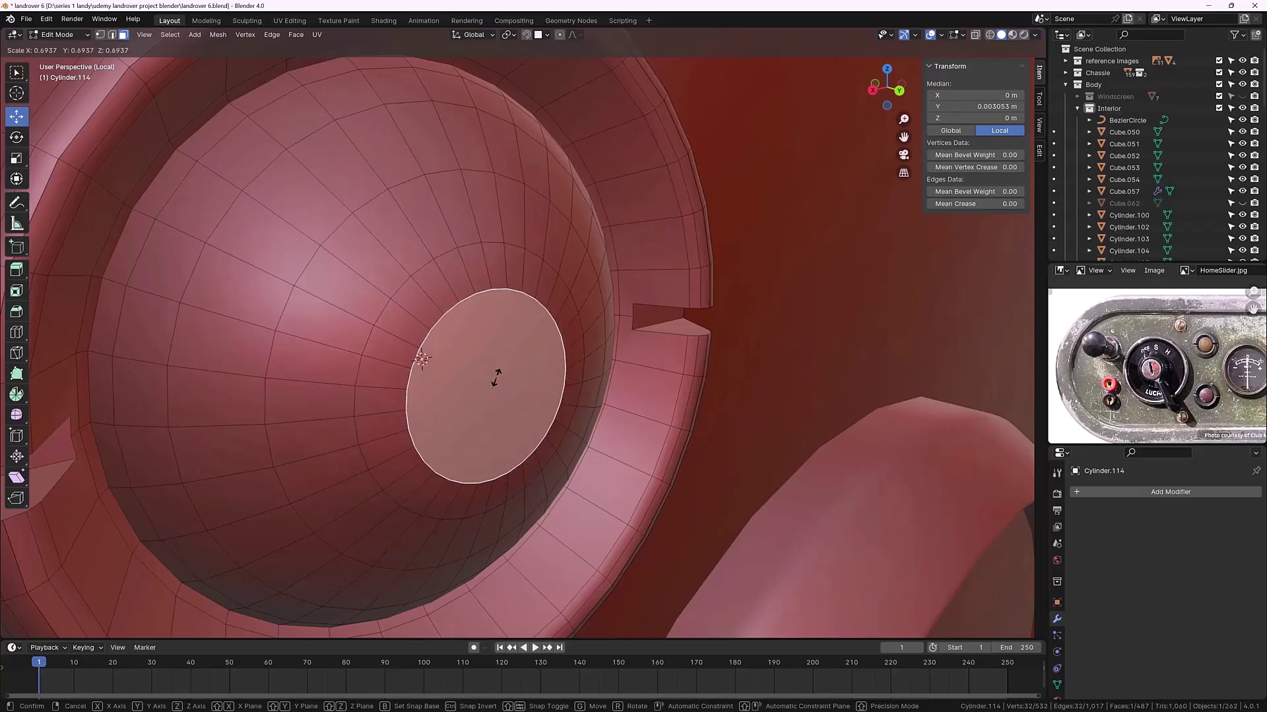
left_click(496, 378)
middle_click_drag(495, 390, 515, 393)
left_click_drag(921, 257, 840, 324)
Step: Extrude the front face about 0.00044 m along Y and scale it to about 0.624
middle_click_drag(840, 323, 637, 420)
key("g")
key("y")
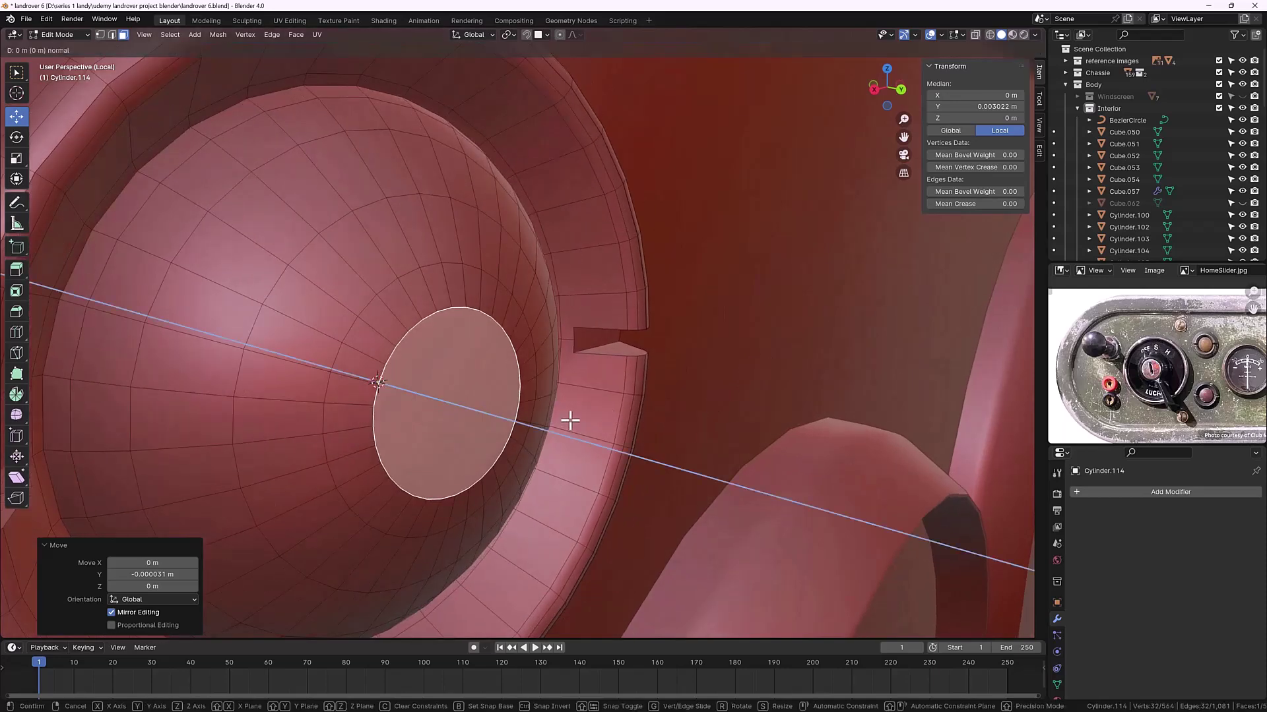
left_click(582, 424)
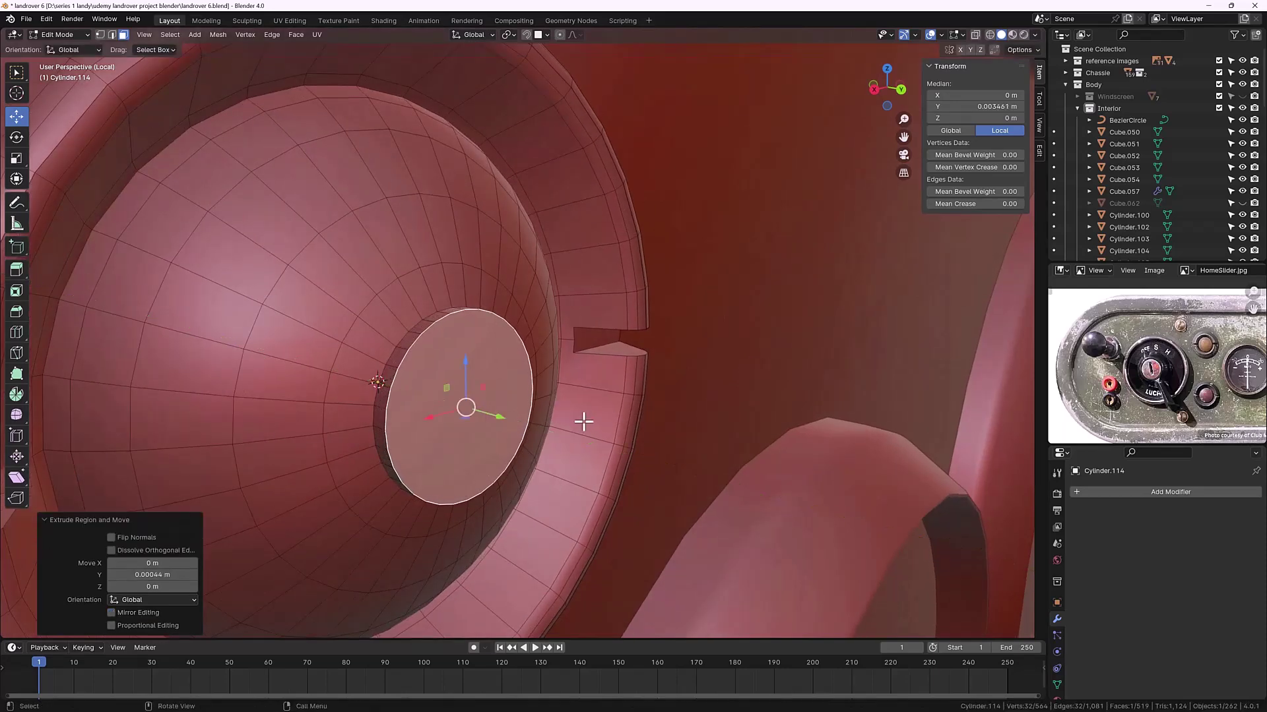
key("s")
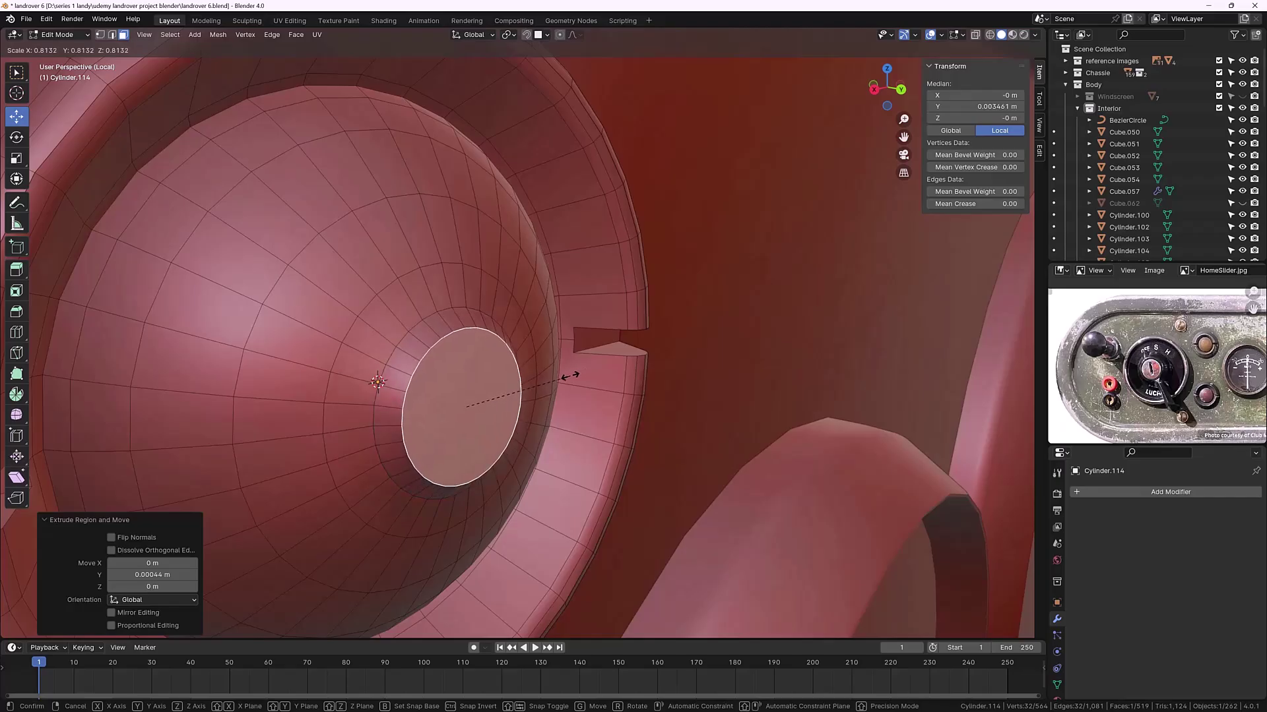
left_click(535, 409)
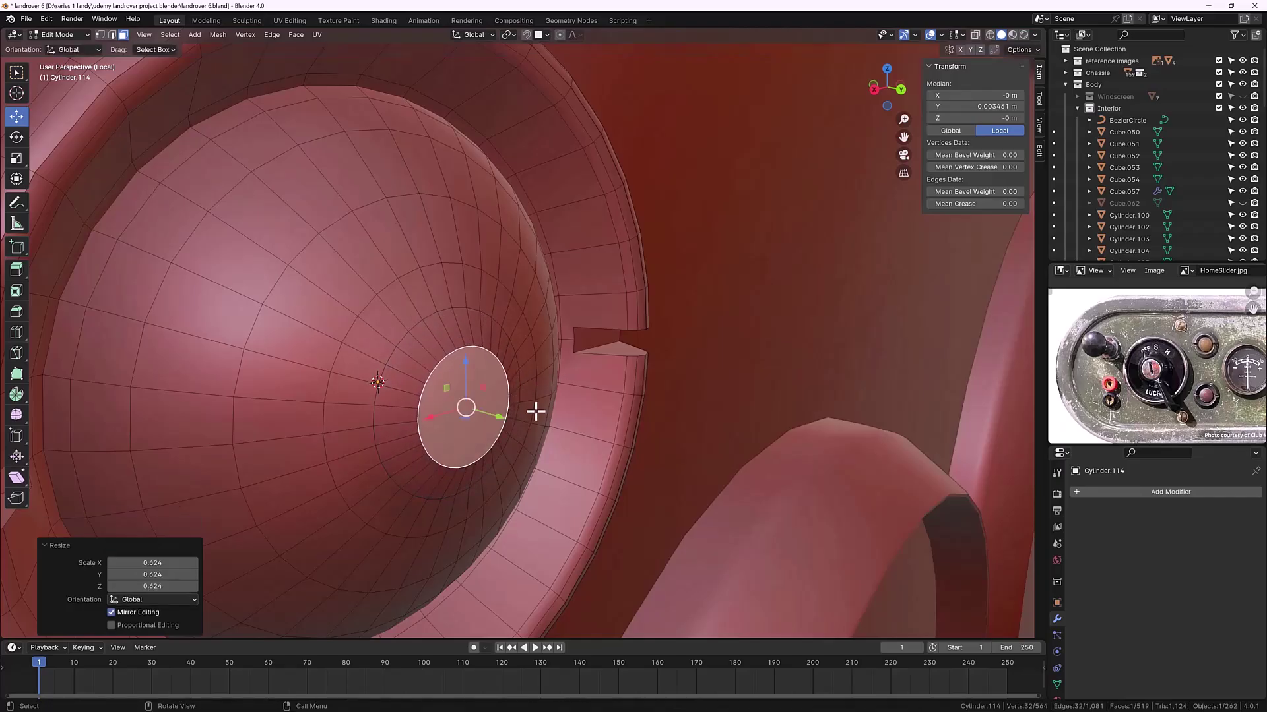
Step: Pull the dome's tip face back about 0.000275 m along Y, then return to Object Mode
middle_click_drag(534, 410, 549, 410)
left_click_drag(803, 390, 792, 390)
scroll(774, 381, "down", 5)
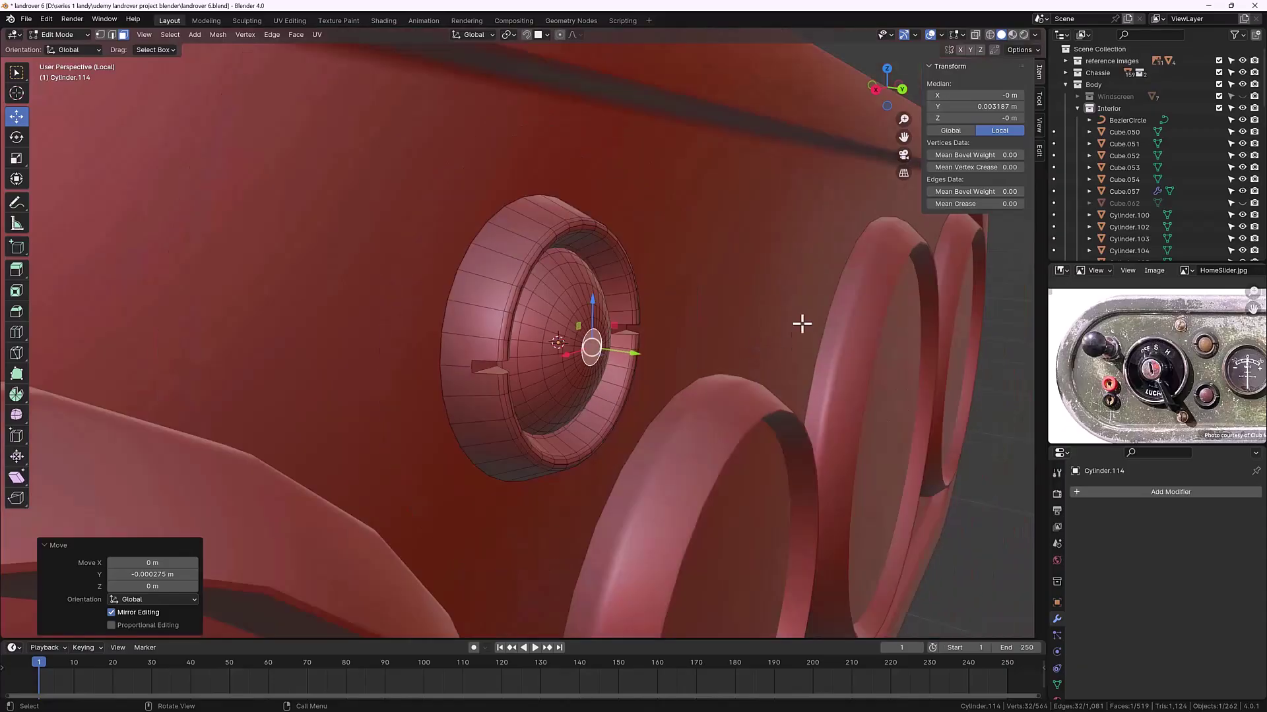
left_click(982, 567)
middle_click_drag(537, 359, 480, 356)
key("Tab")
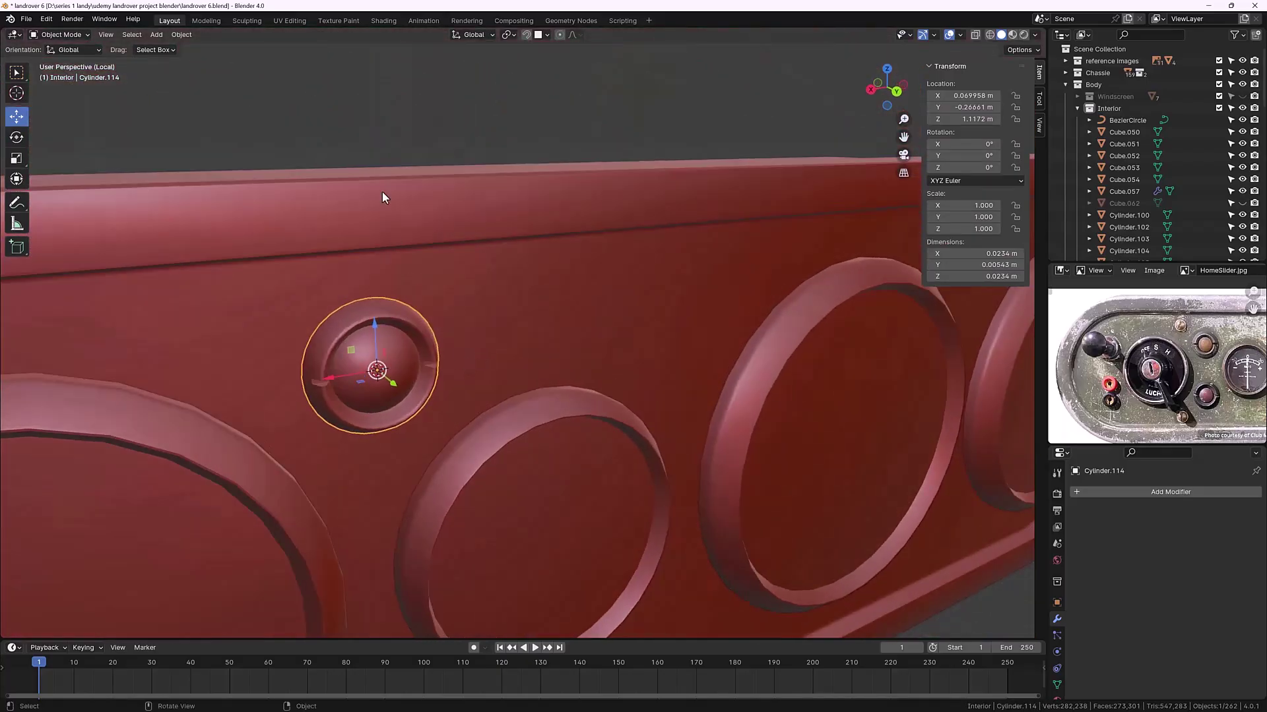
Step: In back view, duplicate the indicator light and move the copy about 0.0813 m down along Z
left_click(367, 111)
middle_click_drag(368, 111, 328, 285)
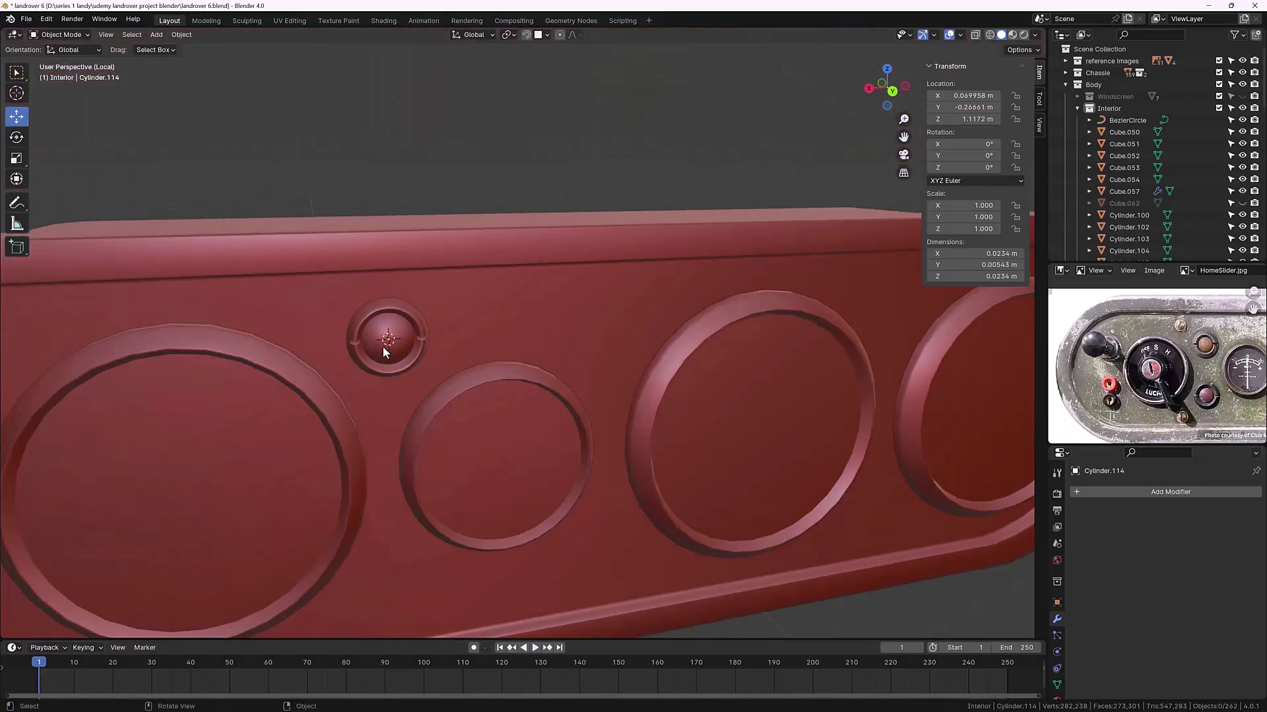
key("ctrl+KP_1")
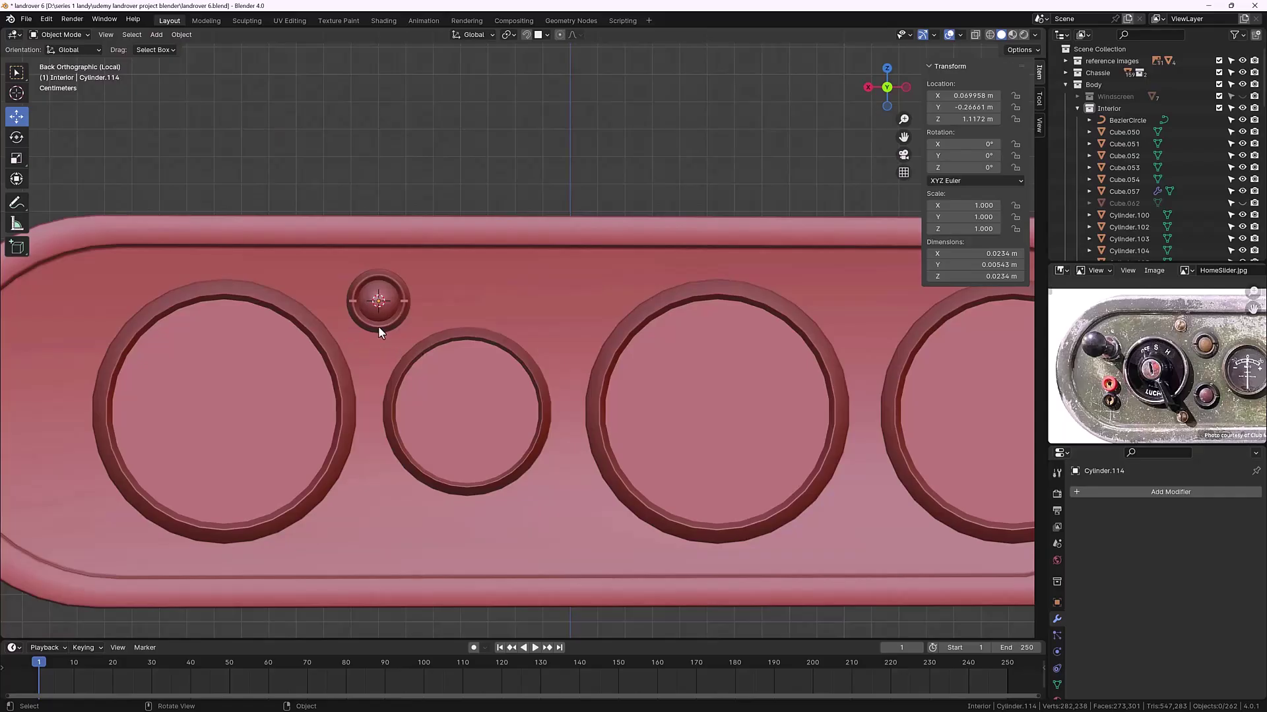
left_click(380, 332)
key("shift+d")
key("z")
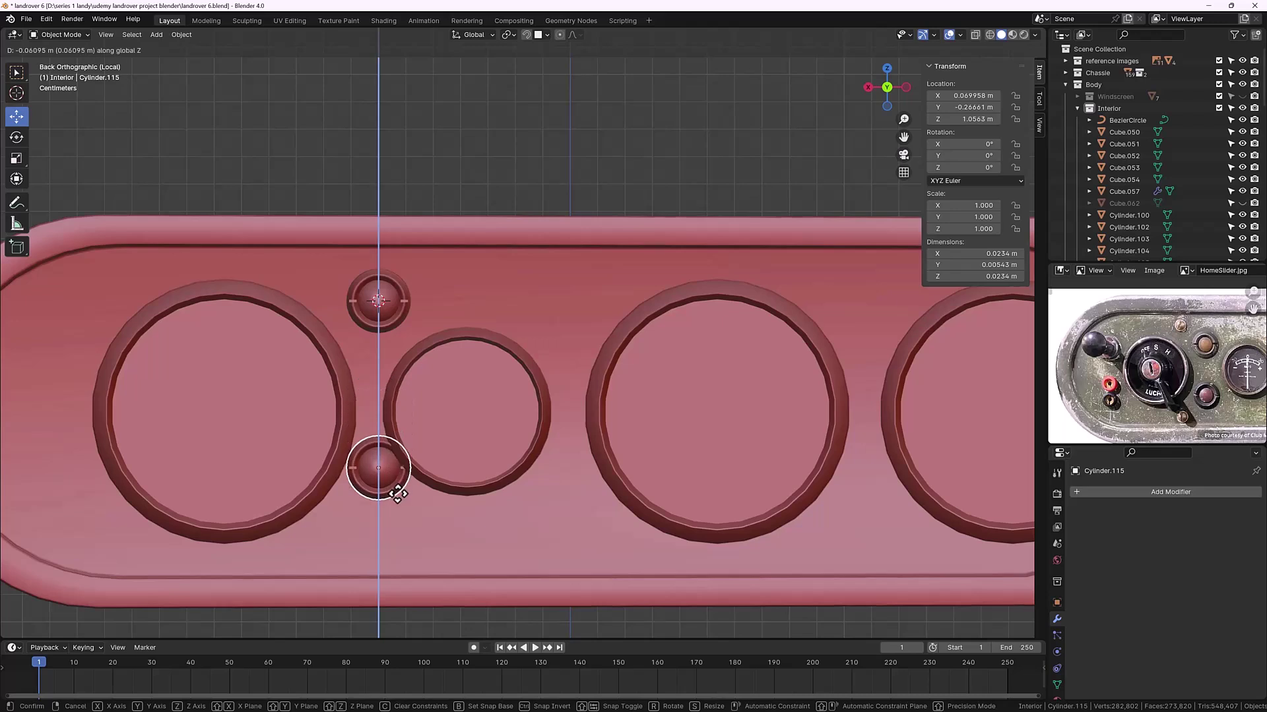
left_click(413, 549)
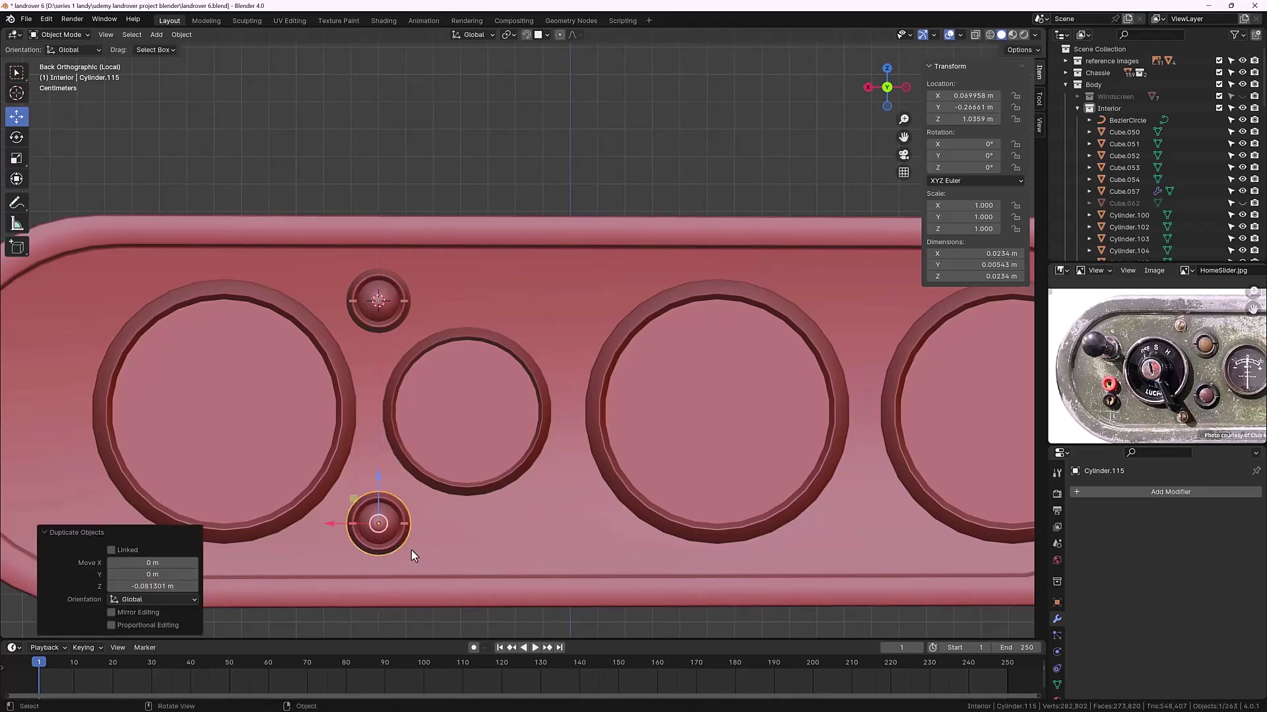
Step: Duplicate the lower indicator light and move the copy along X to the lower gap between the small gauge and the neighbouring large gauge
key("shift+d")
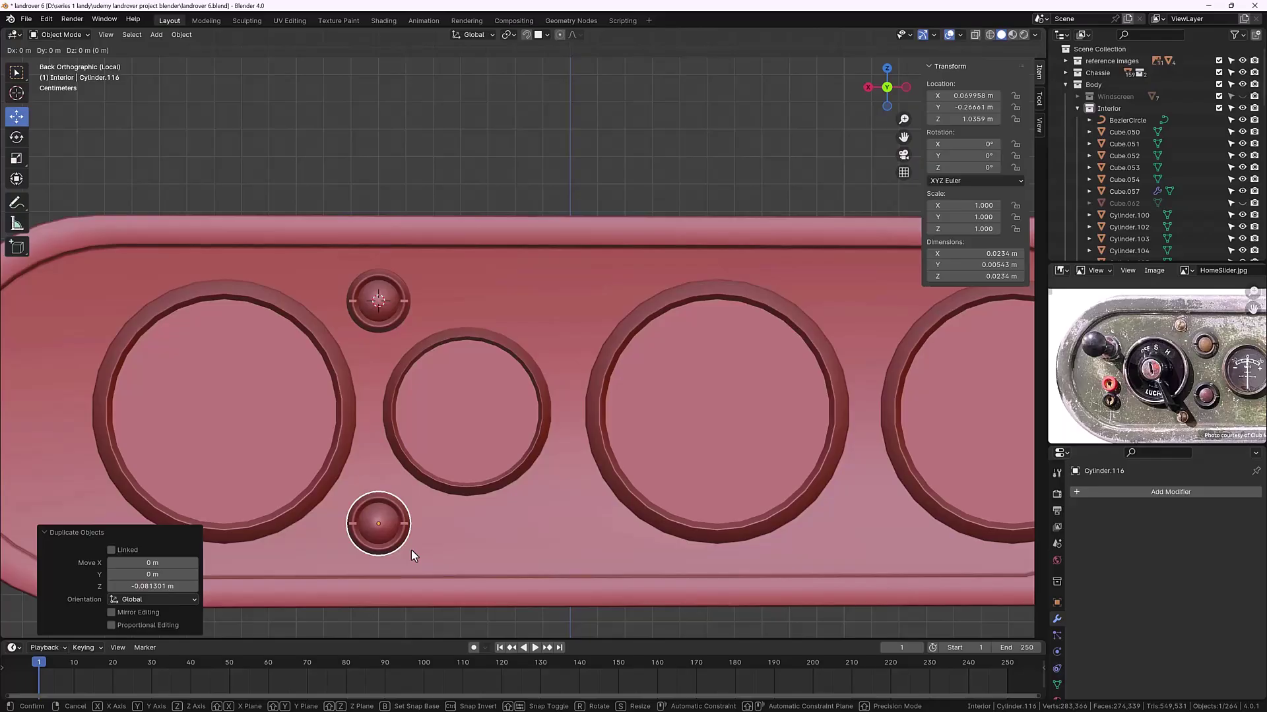
key("x")
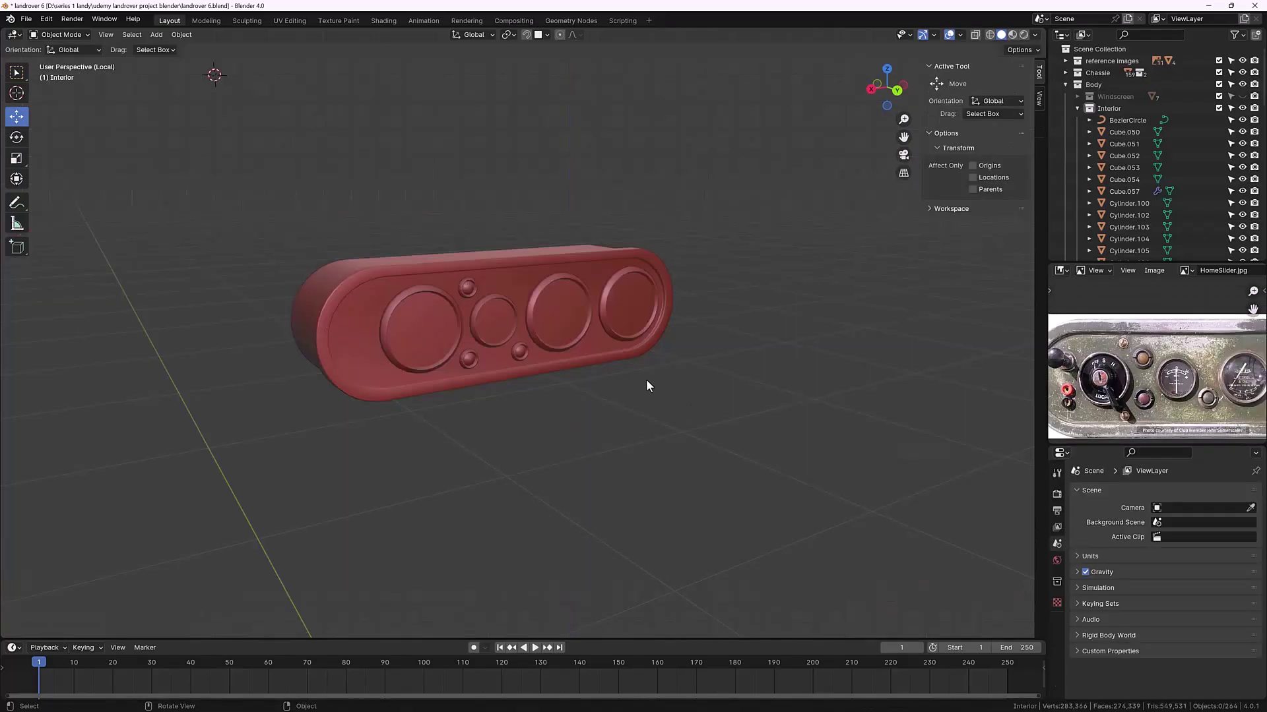
Step: Select the instrument panel body and snap the 3D cursor to it
middle_click_drag(647, 386, 620, 359)
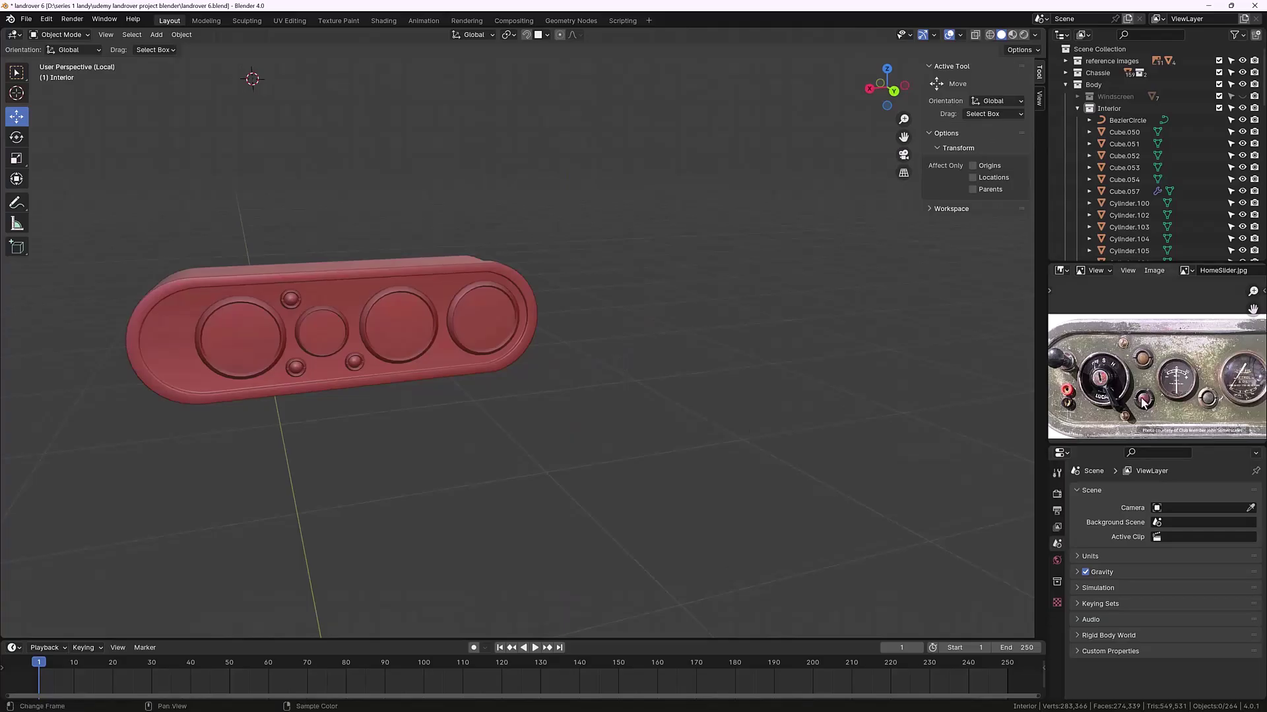
middle_click_drag(1162, 391, 1139, 384)
scroll(1098, 346, "up", 3)
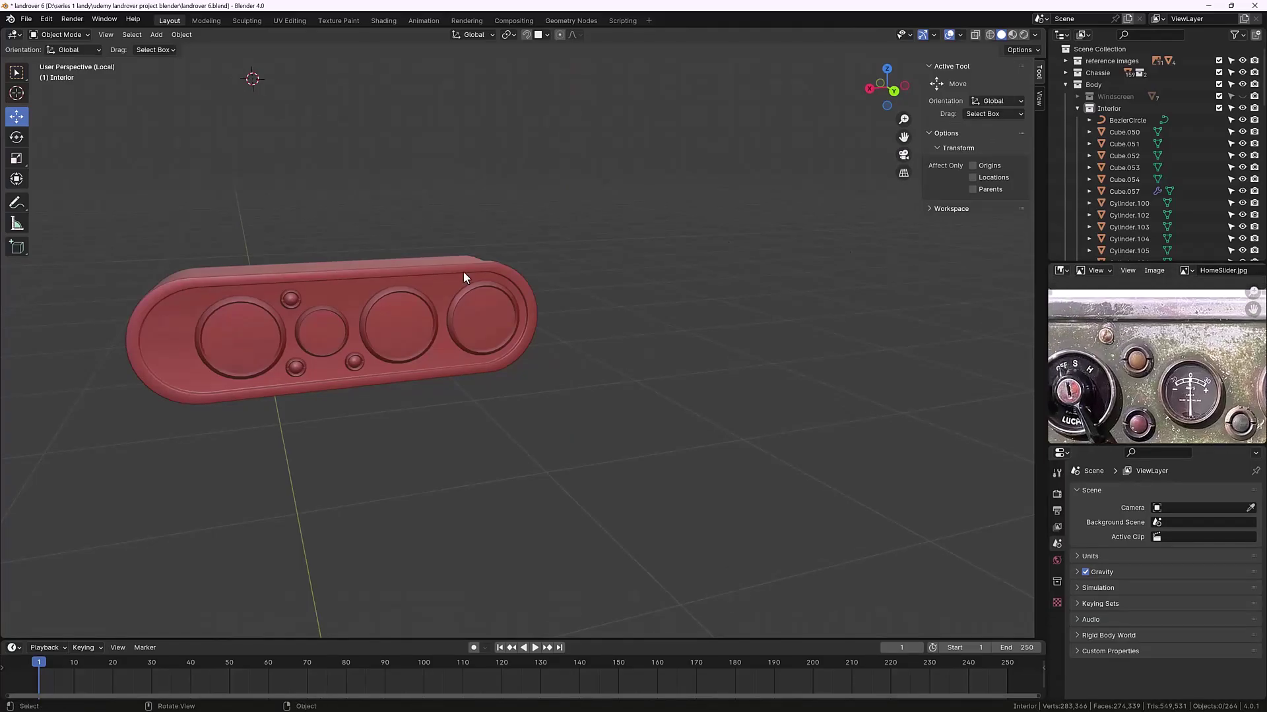
middle_click_drag(367, 374, 523, 366)
scroll(588, 360, "up", 3)
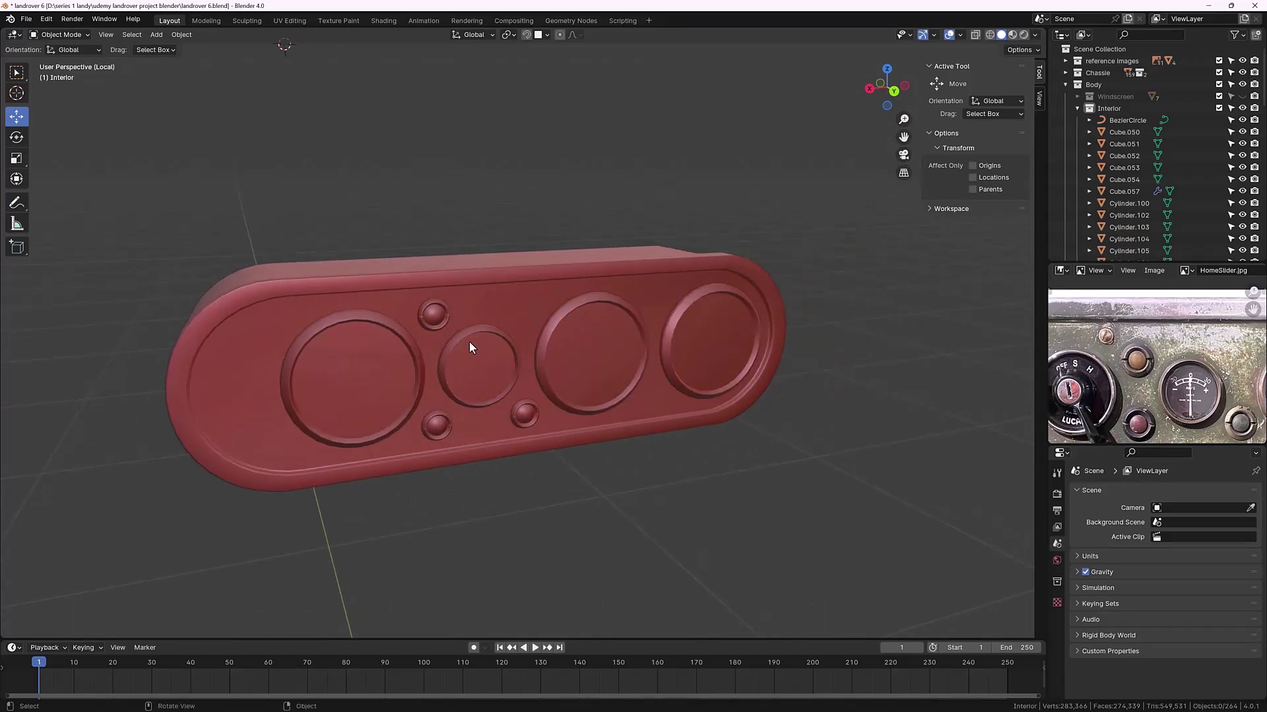
left_click(506, 310)
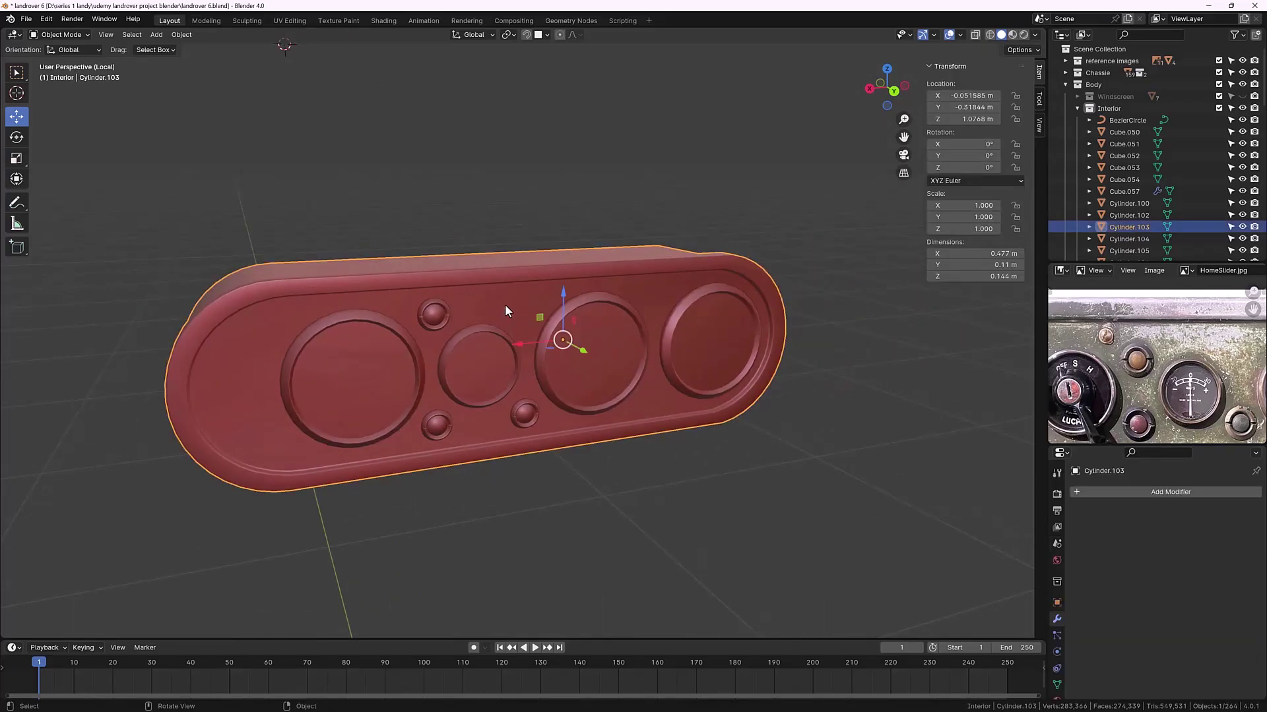
middle_click_drag(501, 322, 504, 319)
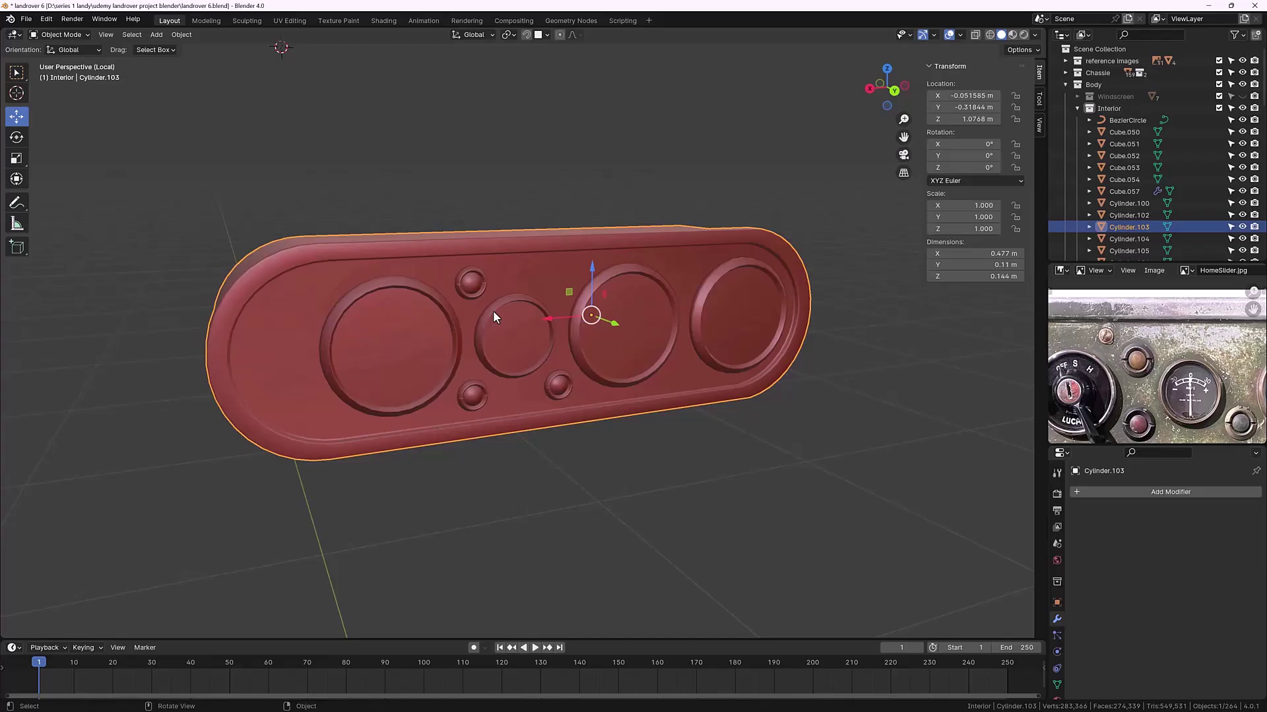
key("shift+s")
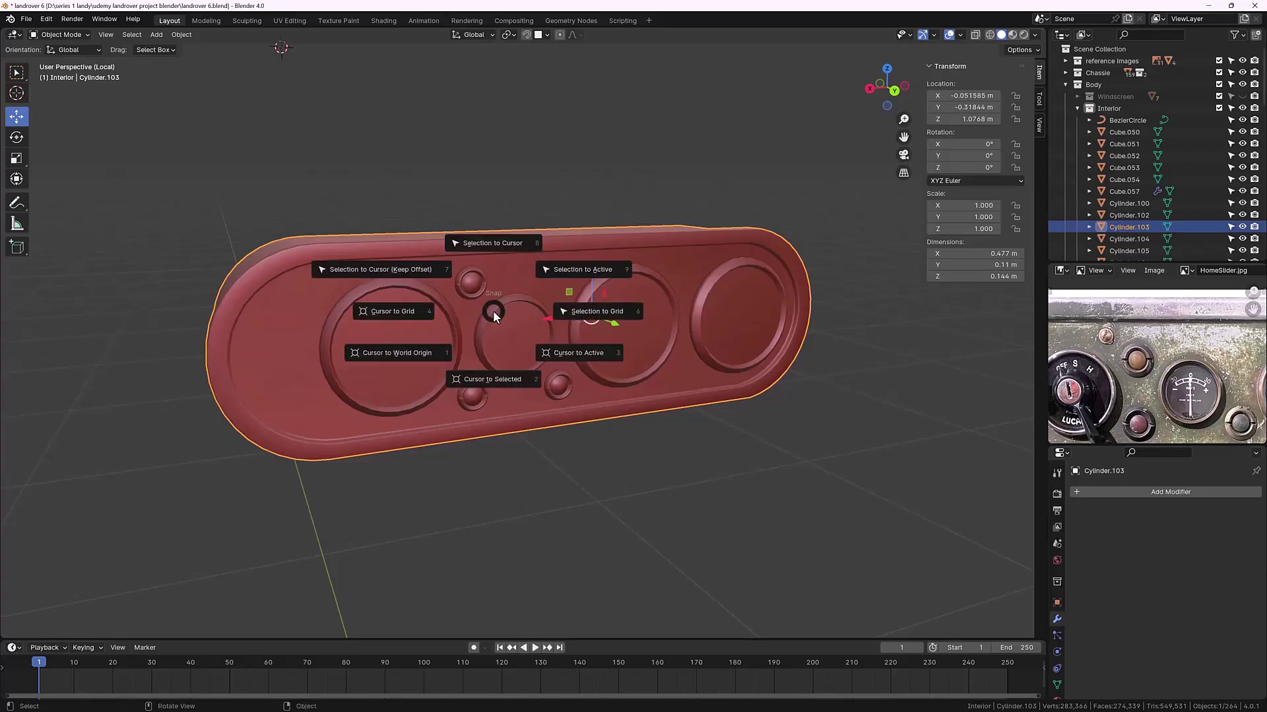
left_click(487, 378)
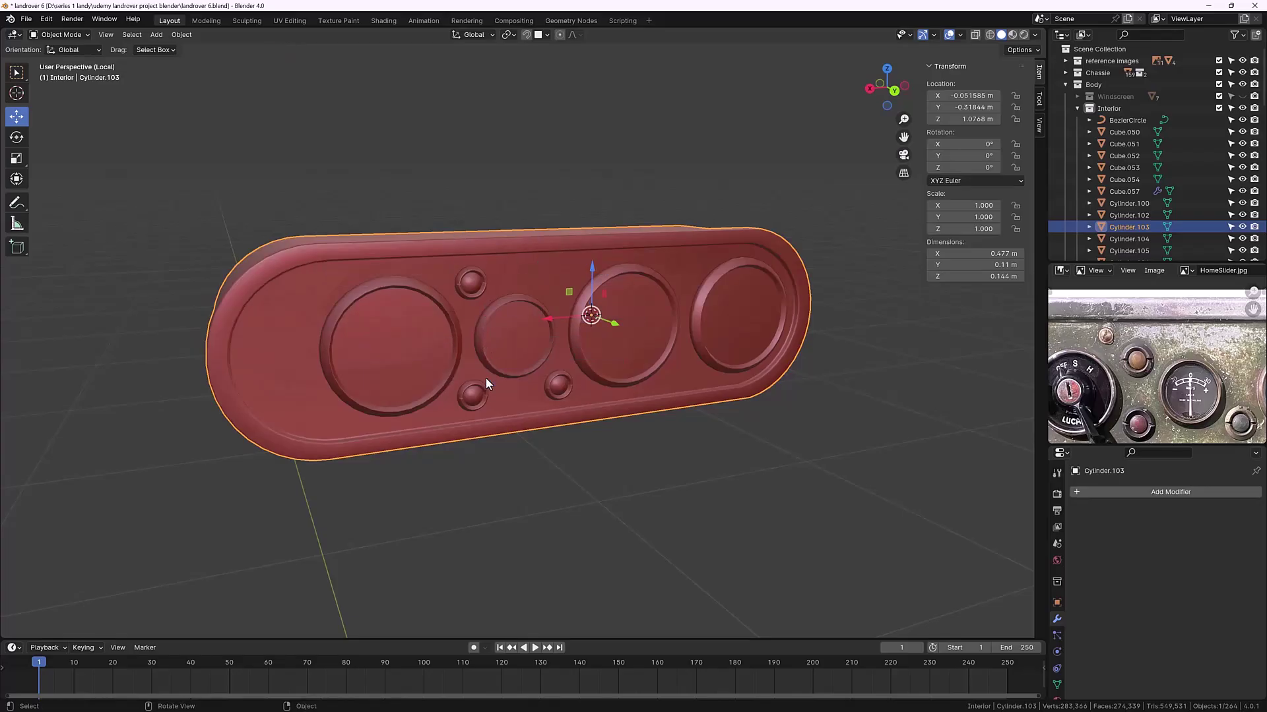
Step: Add a UV sphere with 28 segments and 16 rings at the 3D cursor
key("shift+a")
mouse_move(486, 377)
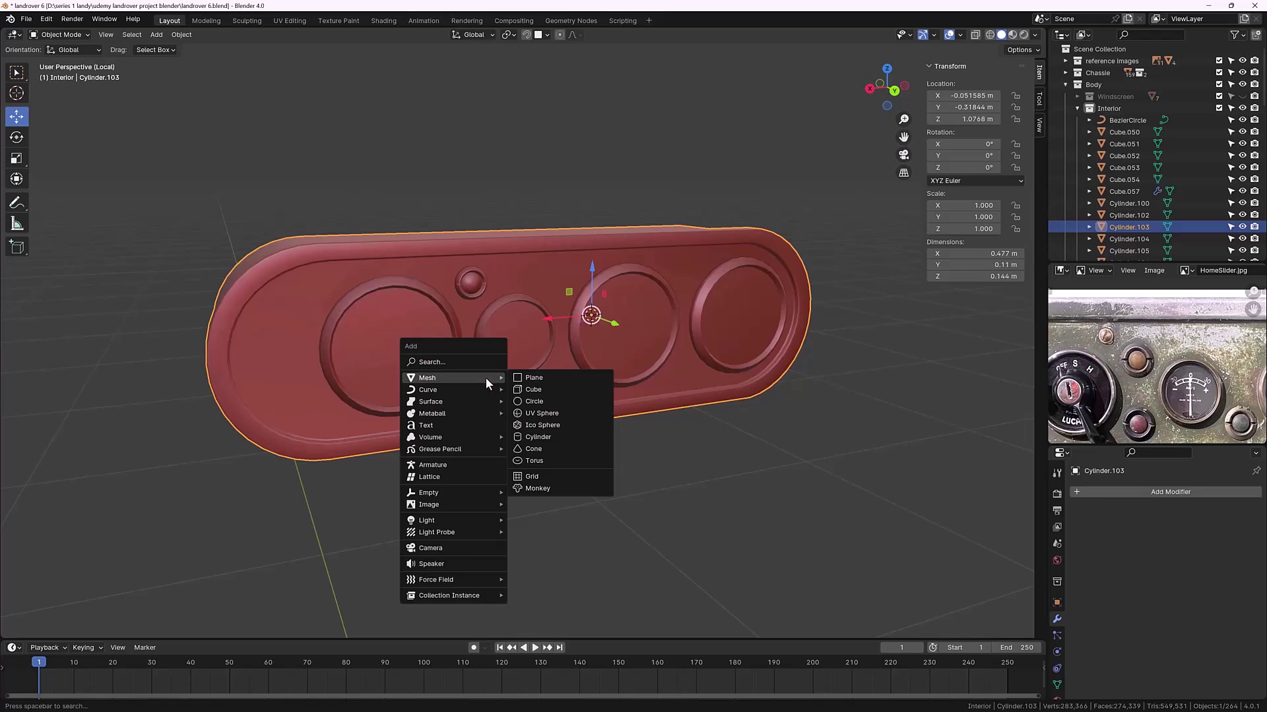
left_click(526, 413)
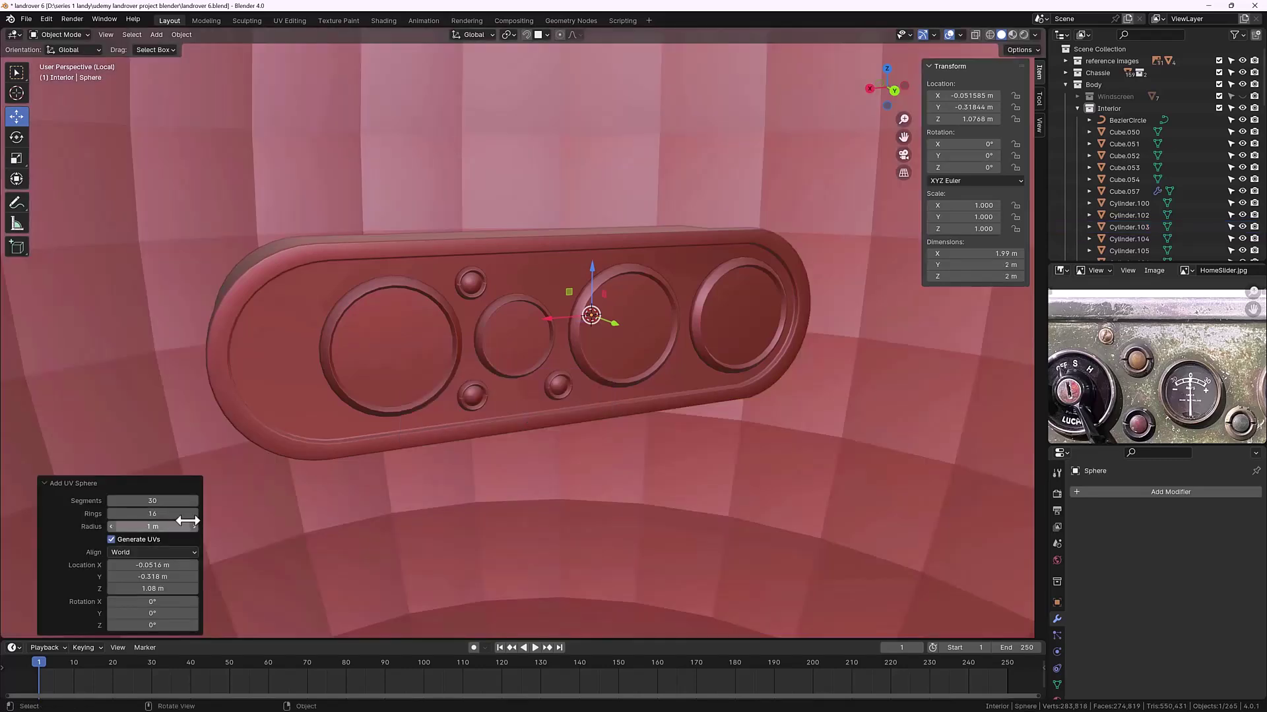
left_click(109, 500)
left_click(110, 501)
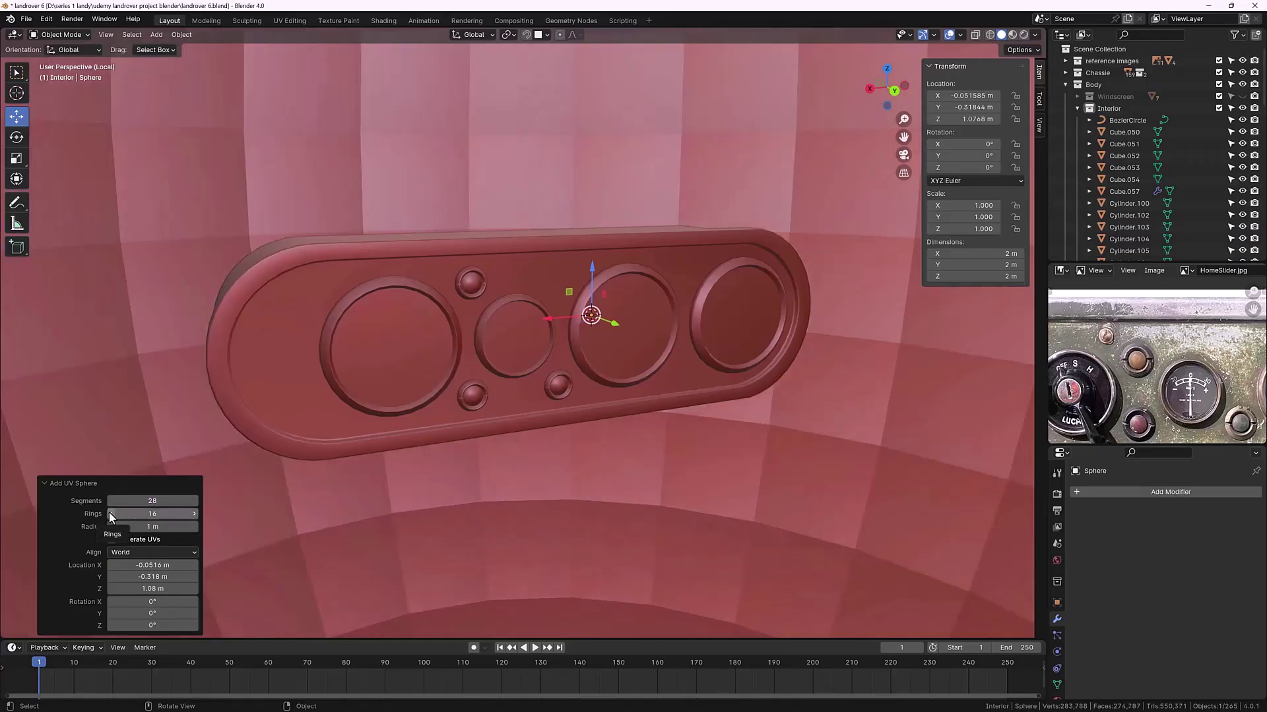
Step: Move the sphere about 1.346 m along negative Y, clear of the instrument panel
scroll(535, 475, "down", 5)
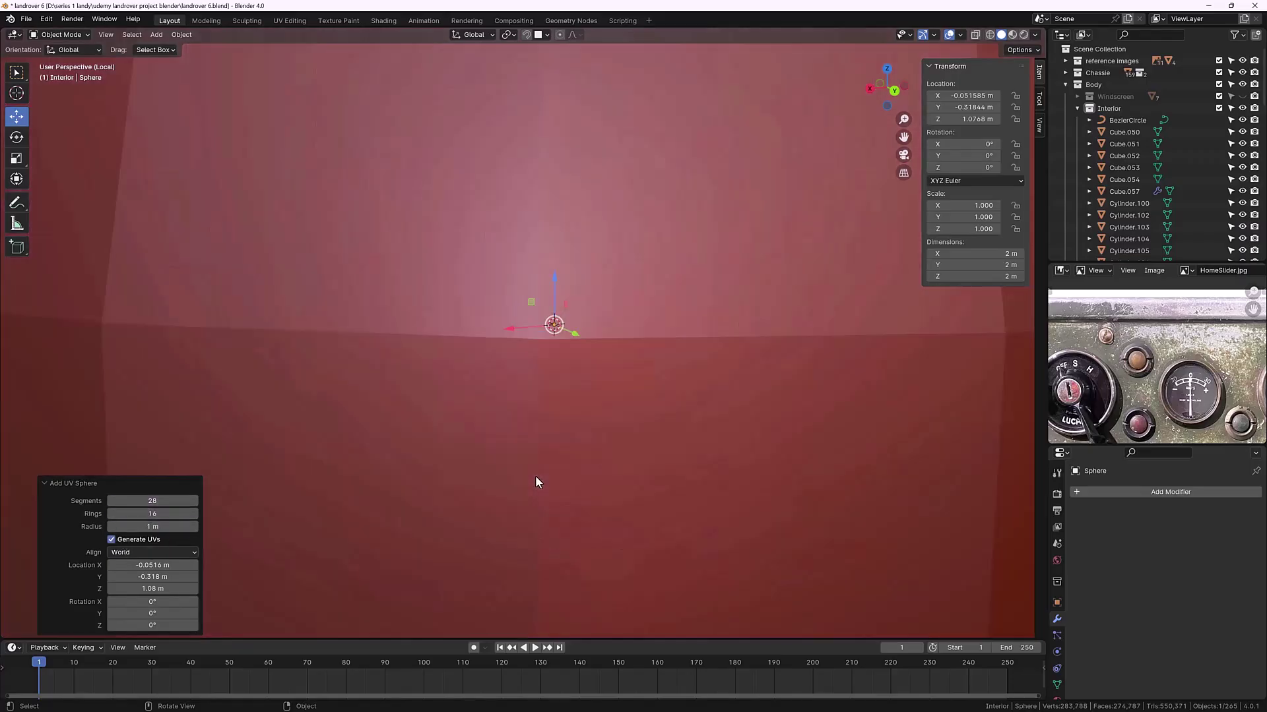
middle_click_drag(552, 489, 744, 379)
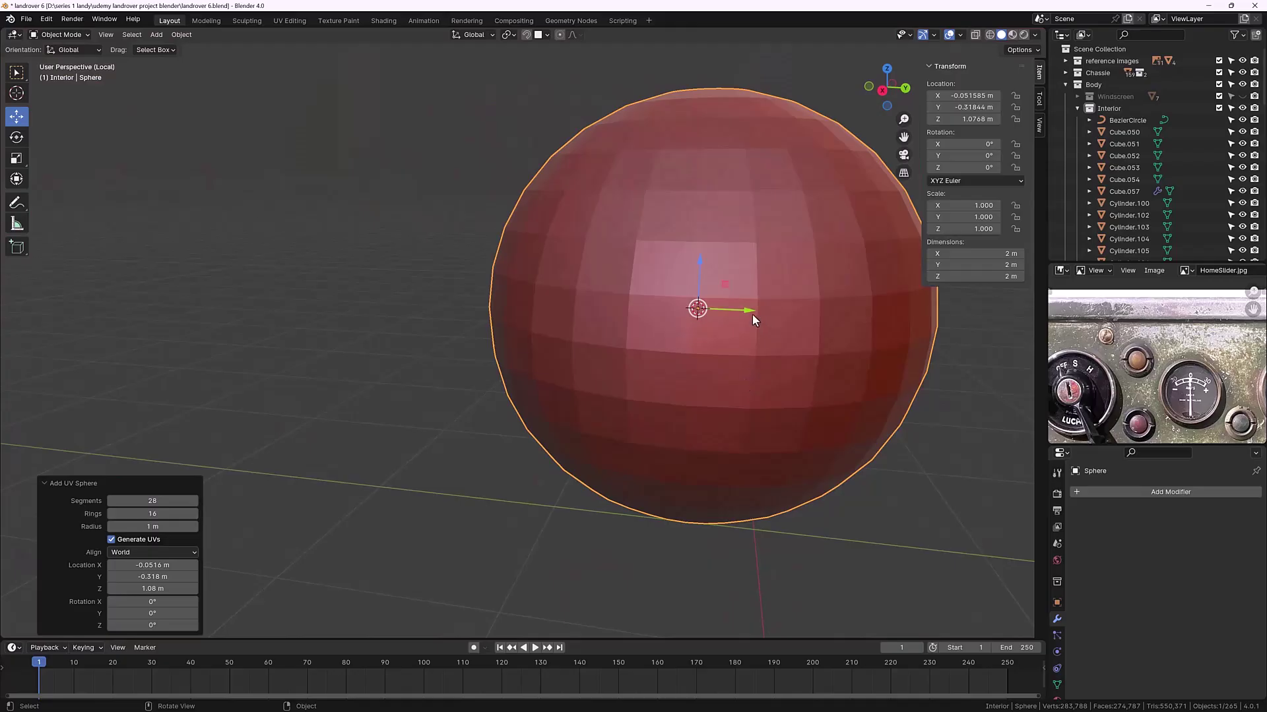
left_click_drag(754, 320, 486, 366)
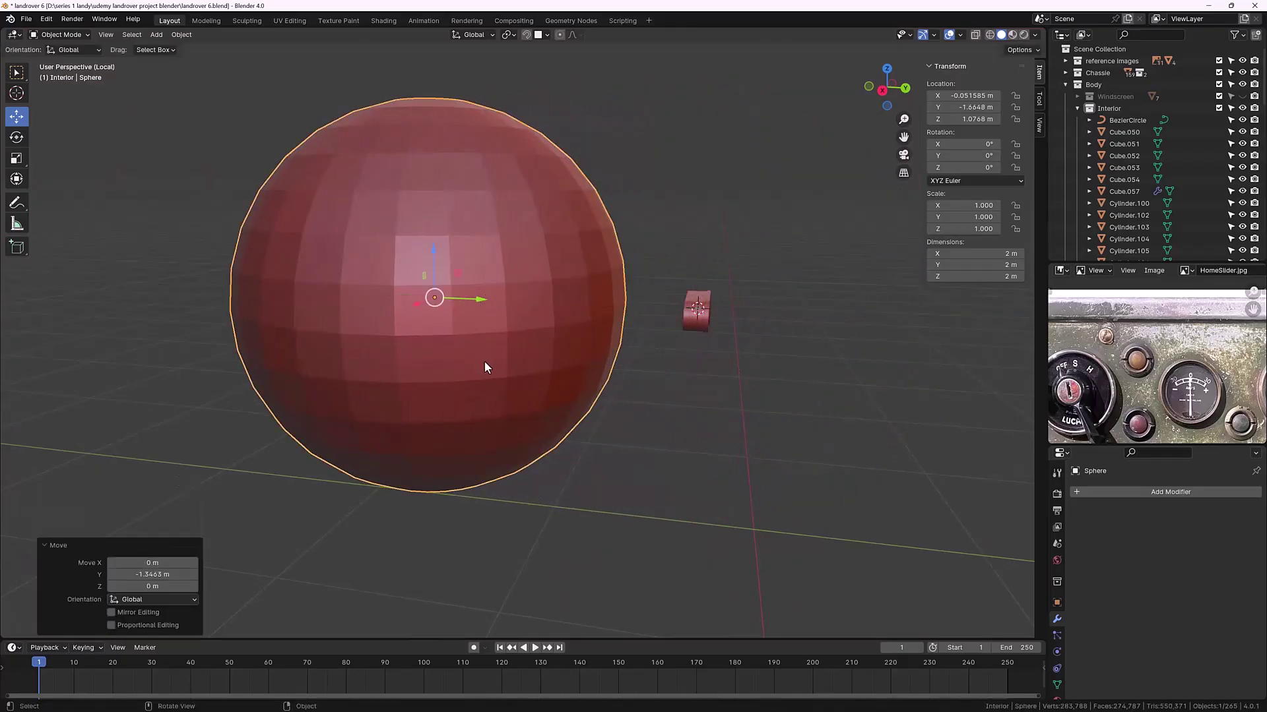
Step: In right view with wireframe shading, delete the faces of the sphere's lower half in Edit Mode
key("KP_3")
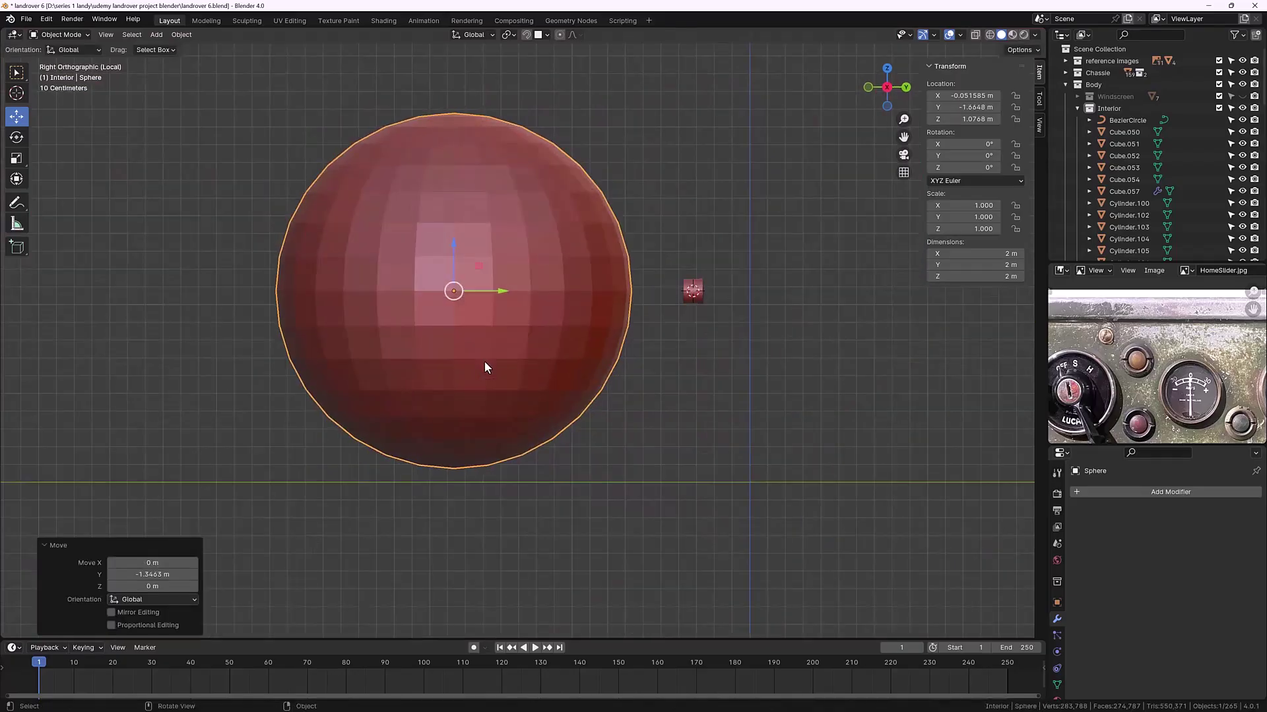
key("Tab")
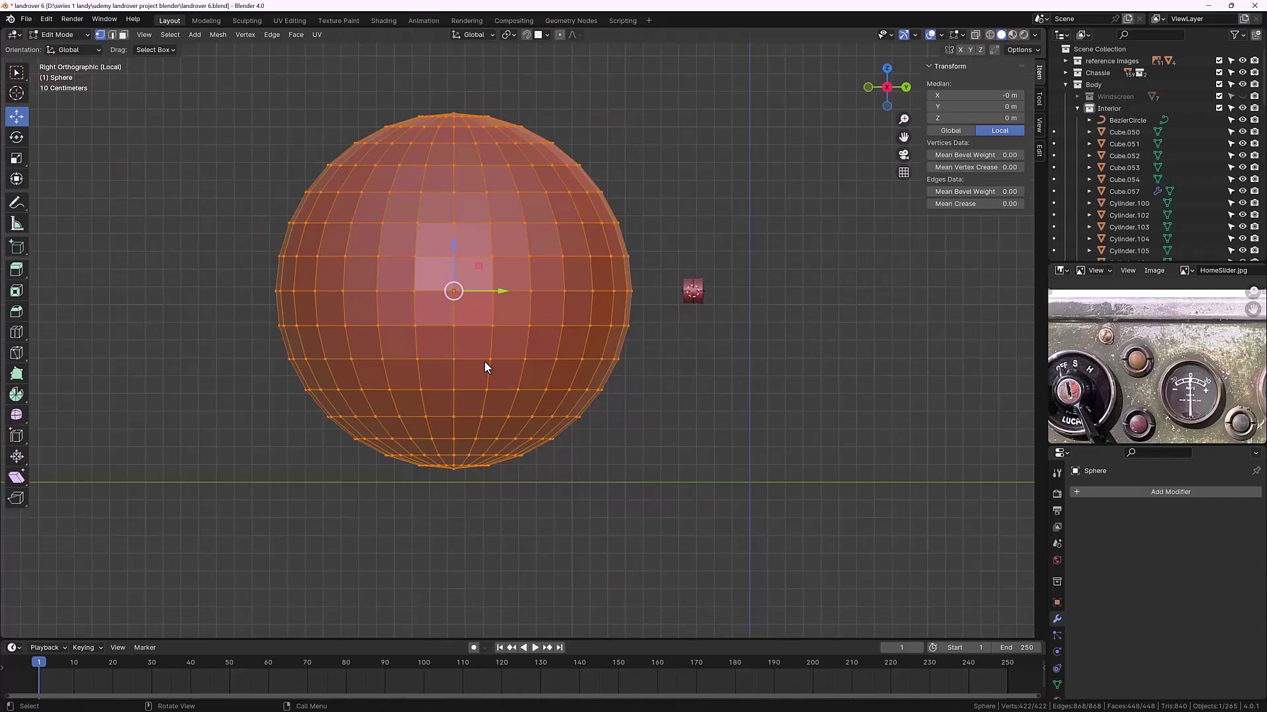
key("z")
left_click(403, 363)
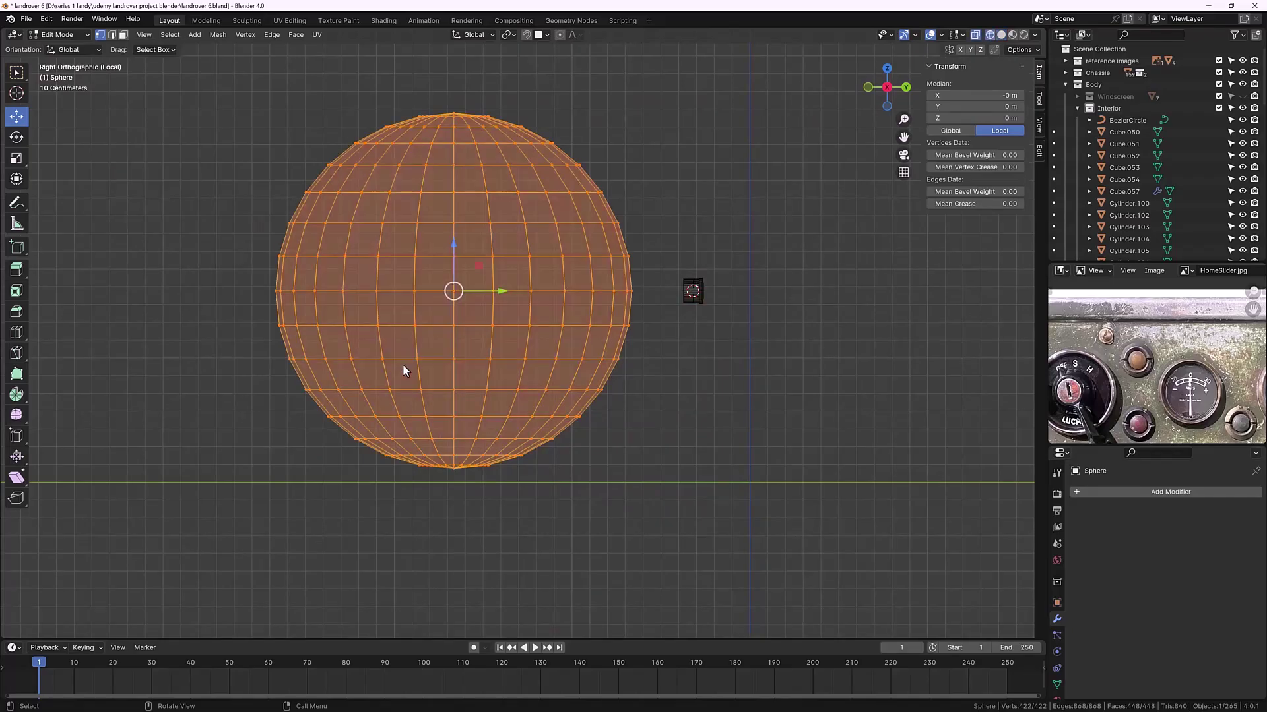
key("3")
key("b")
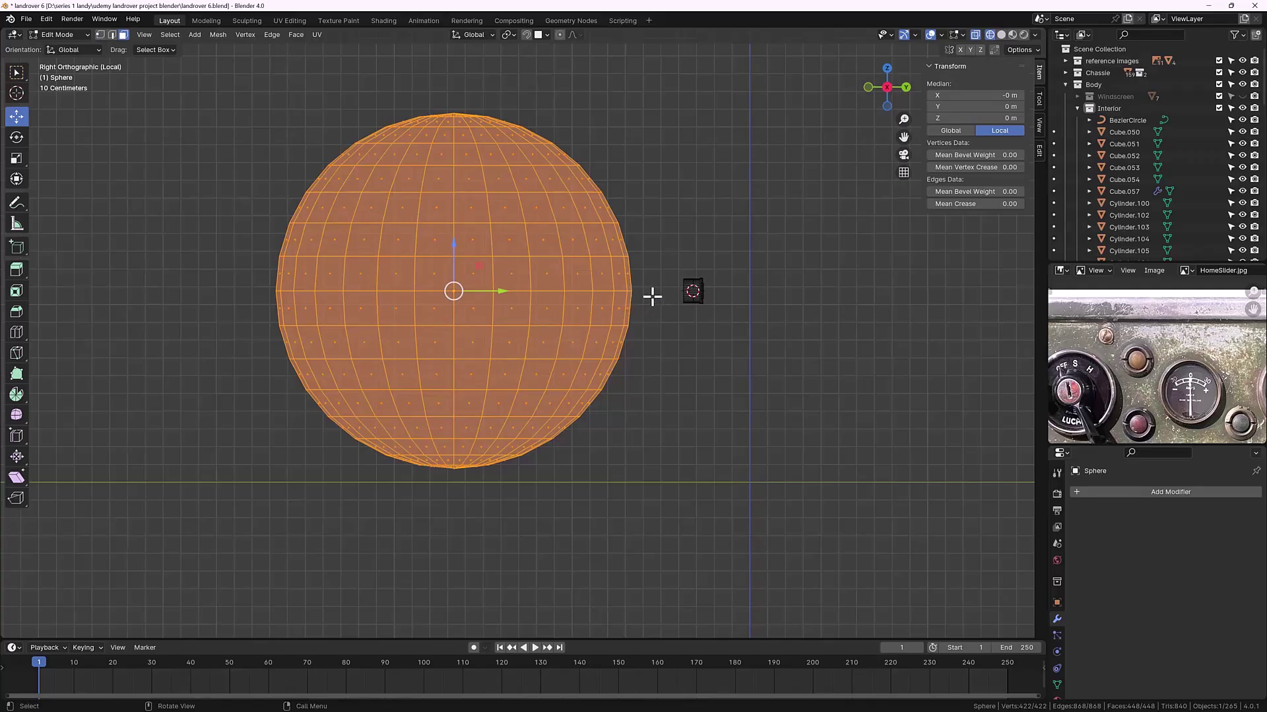
left_click_drag(650, 298, 140, 539)
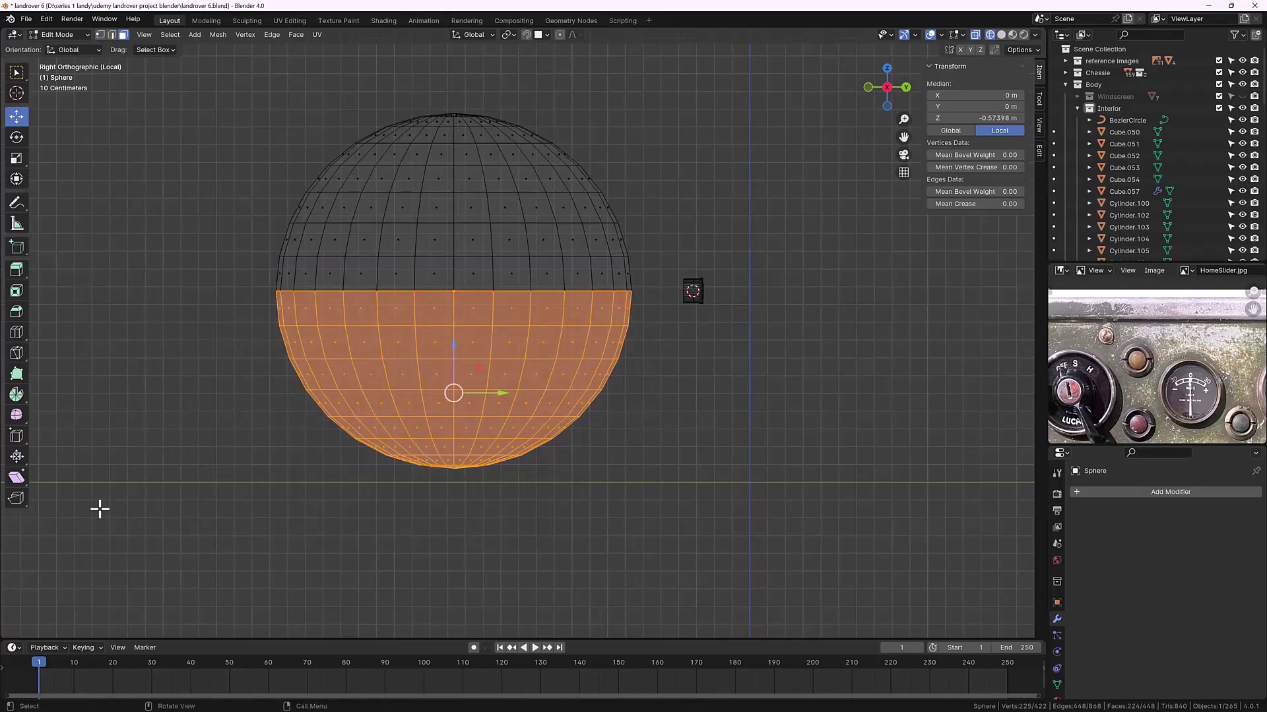
key("x")
left_click(105, 505)
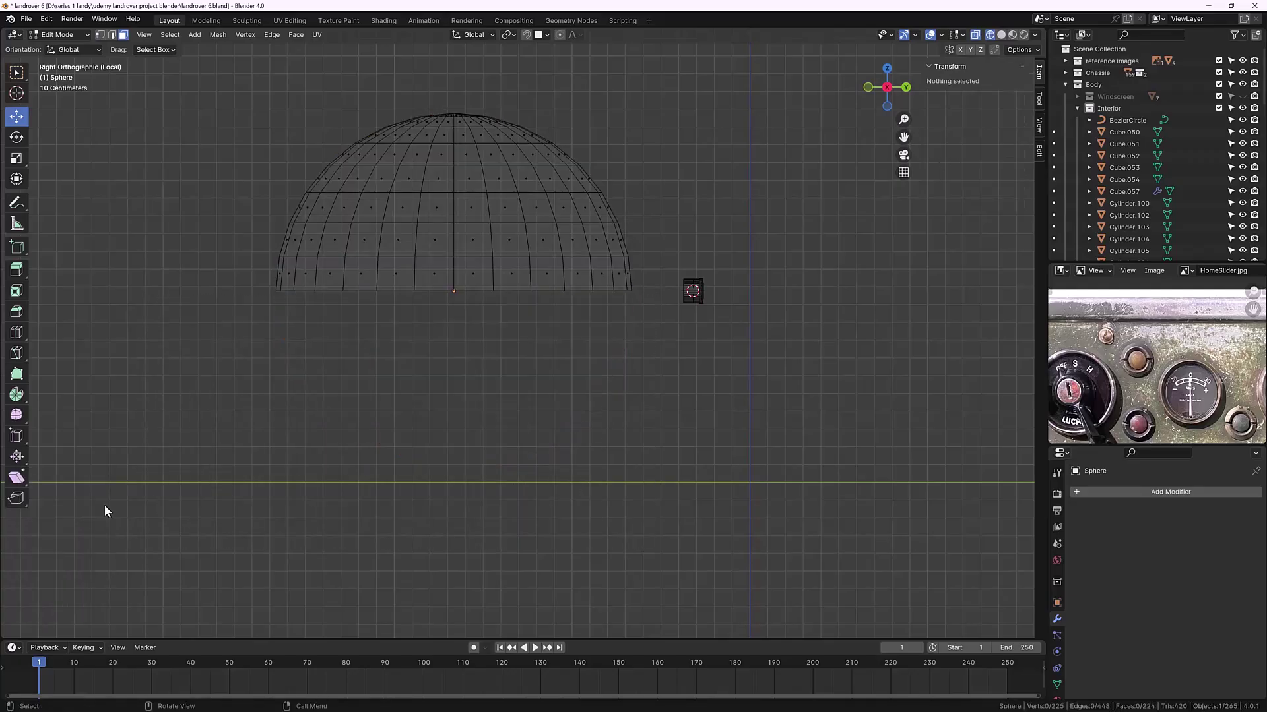
Step: Switch back to solid shading and return the half sphere to Object Mode
middle_click_drag(370, 377, 342, 443)
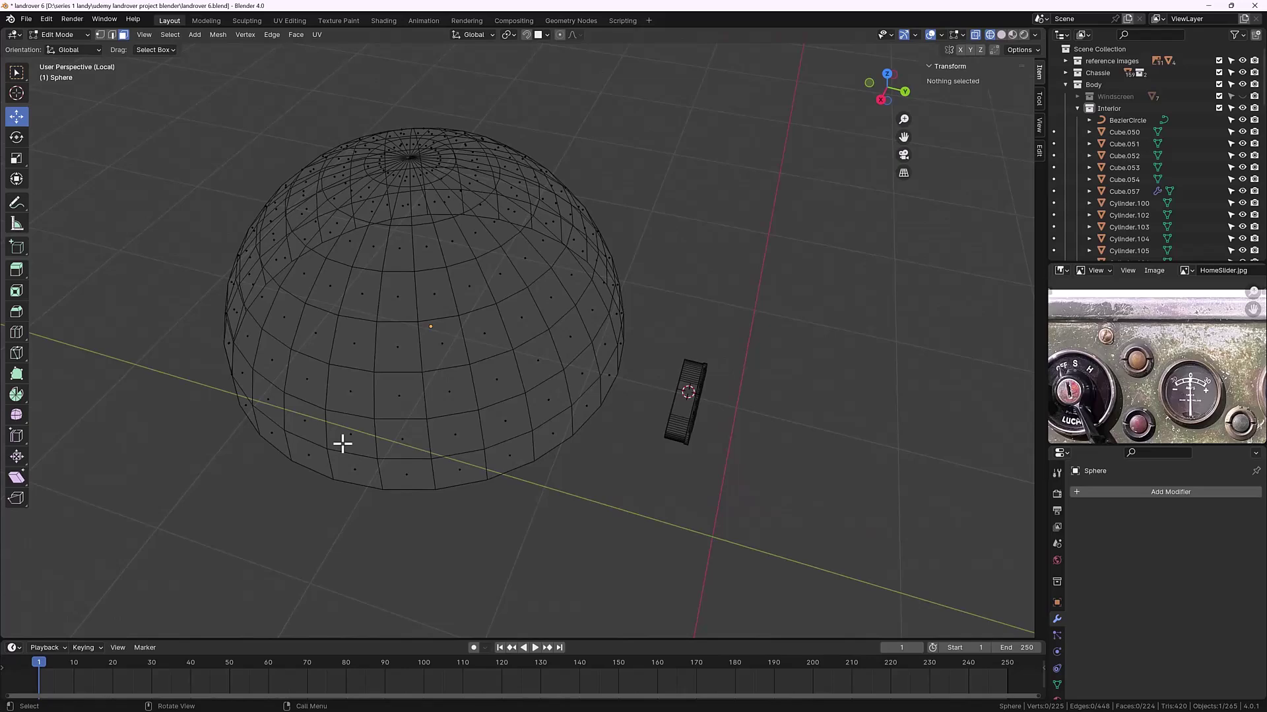
key("z")
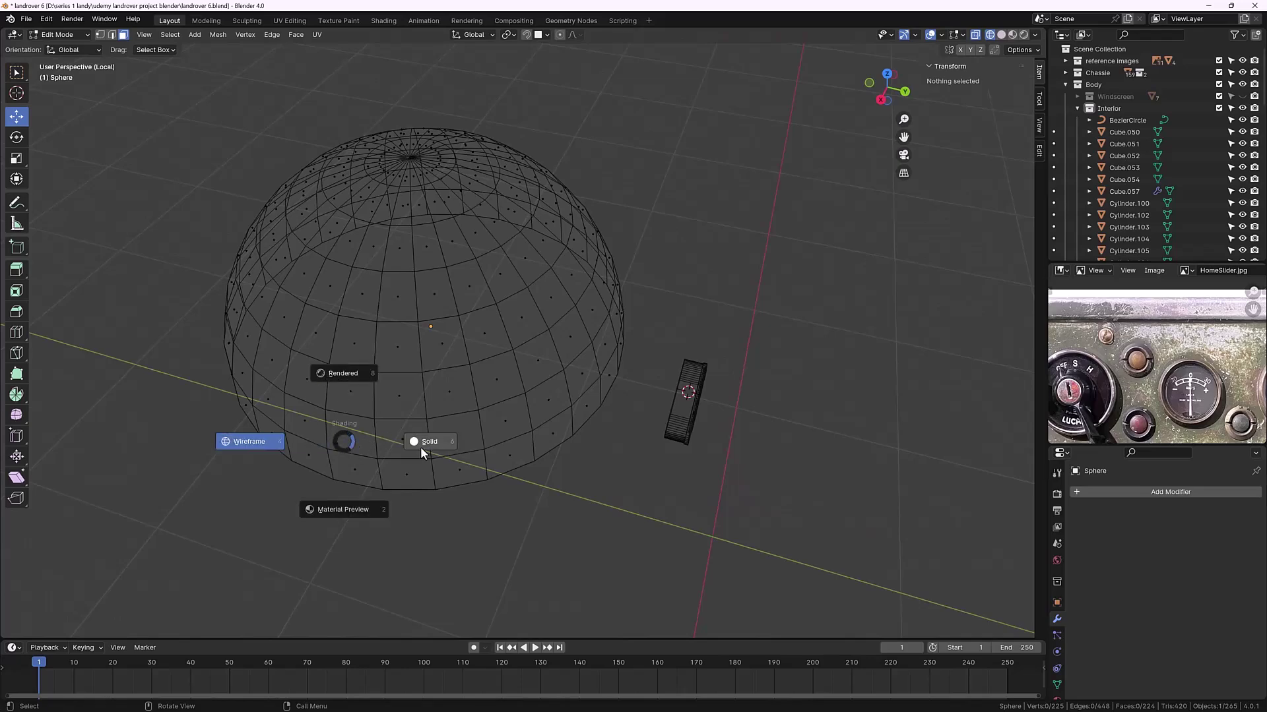
left_click(421, 446)
mouse_move(370, 458)
middle_mouse_down()
mouse_move(427, 436)
mouse_move(415, 444)
middle_mouse_up()
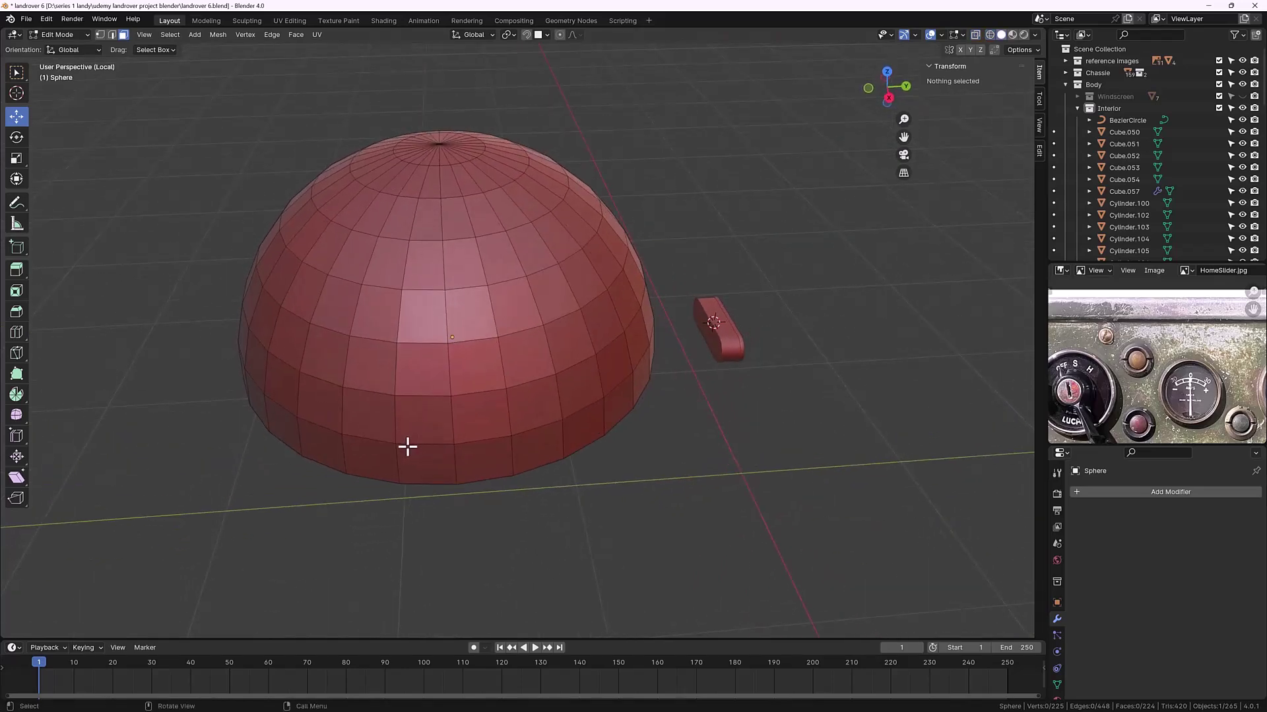
key("Tab")
Step: Flatten the half sphere by scaling it to about 0.383 along Z, then deselect it
middle_click_drag(465, 377, 463, 367)
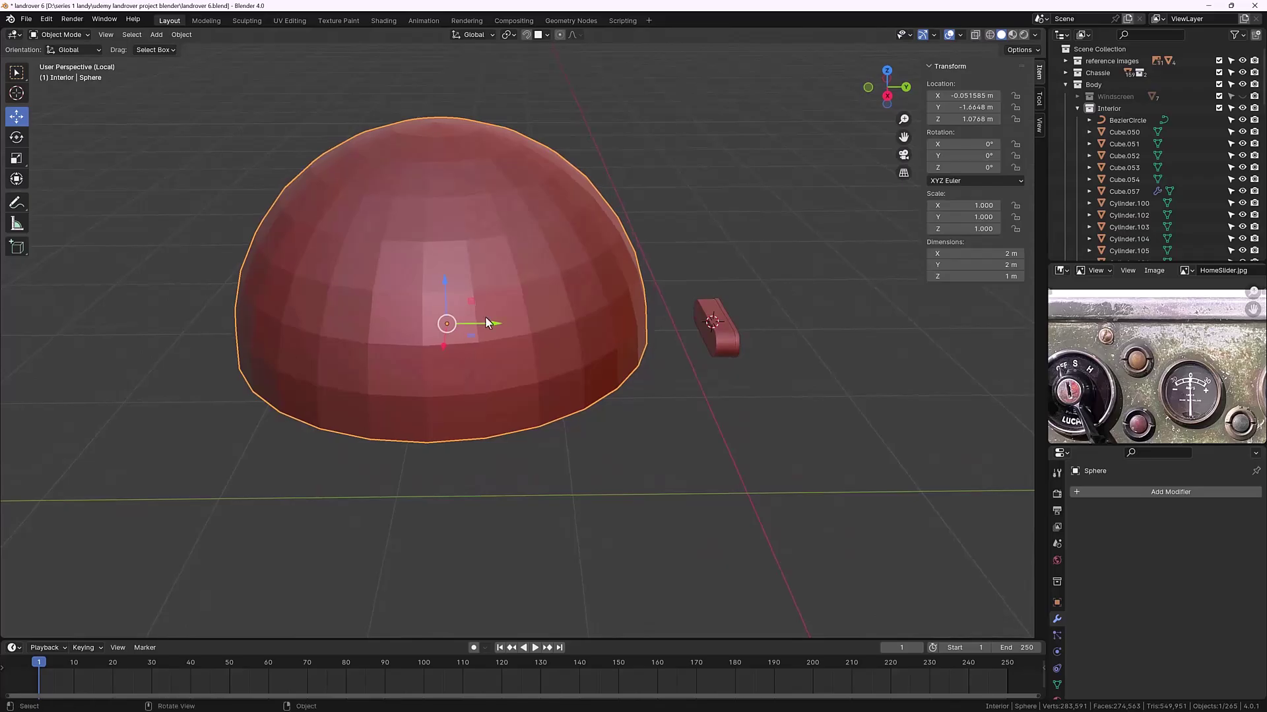
key("s")
key("z")
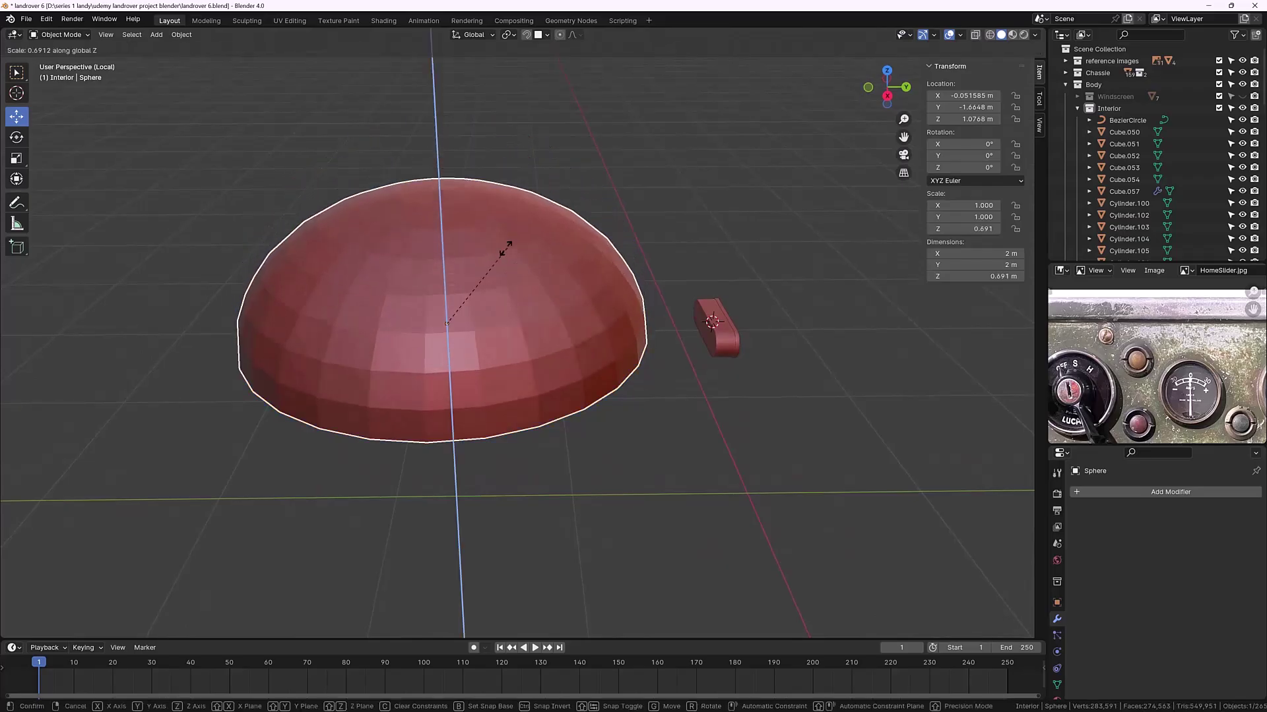
left_click(452, 273)
middle_click_drag(461, 345, 489, 347)
left_click(654, 232)
Step: Snap the 3D cursor to the flattened dome's top centre vertex in Edit Mode, then return to Object Mode
middle_click_drag(655, 232, 566, 308)
scroll(591, 304, "up", 3)
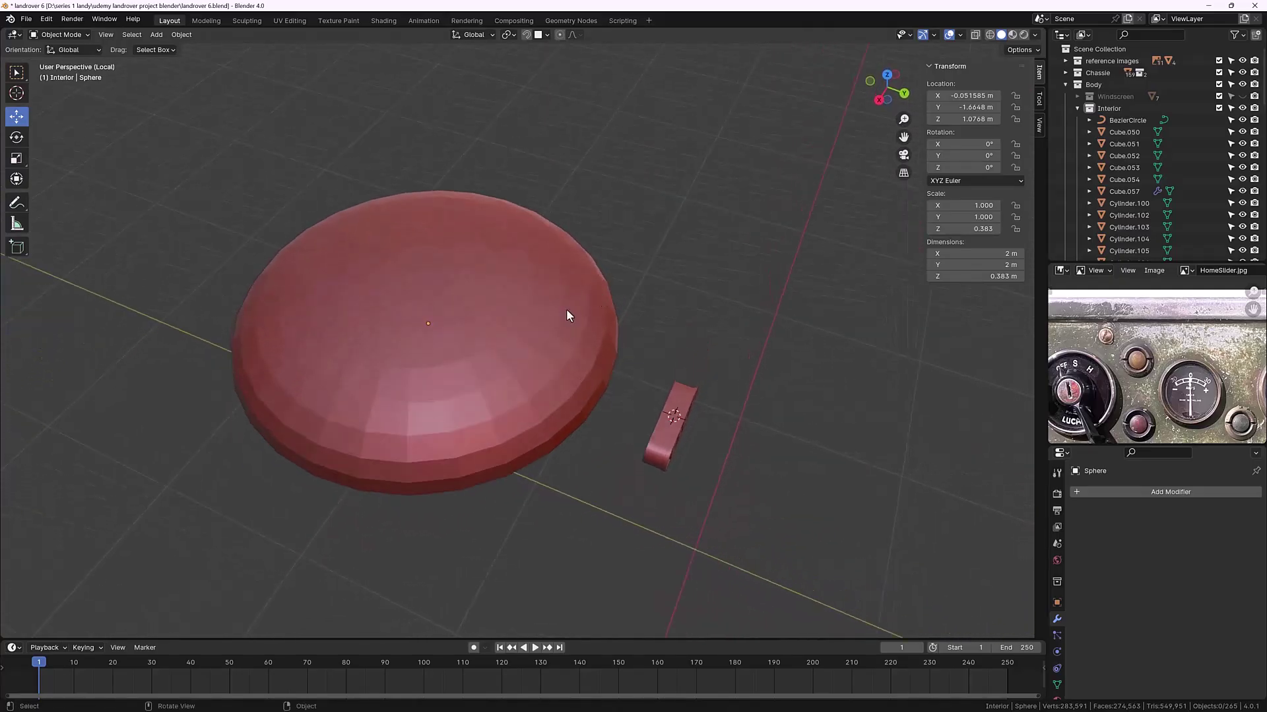
left_click(496, 335)
key("Tab")
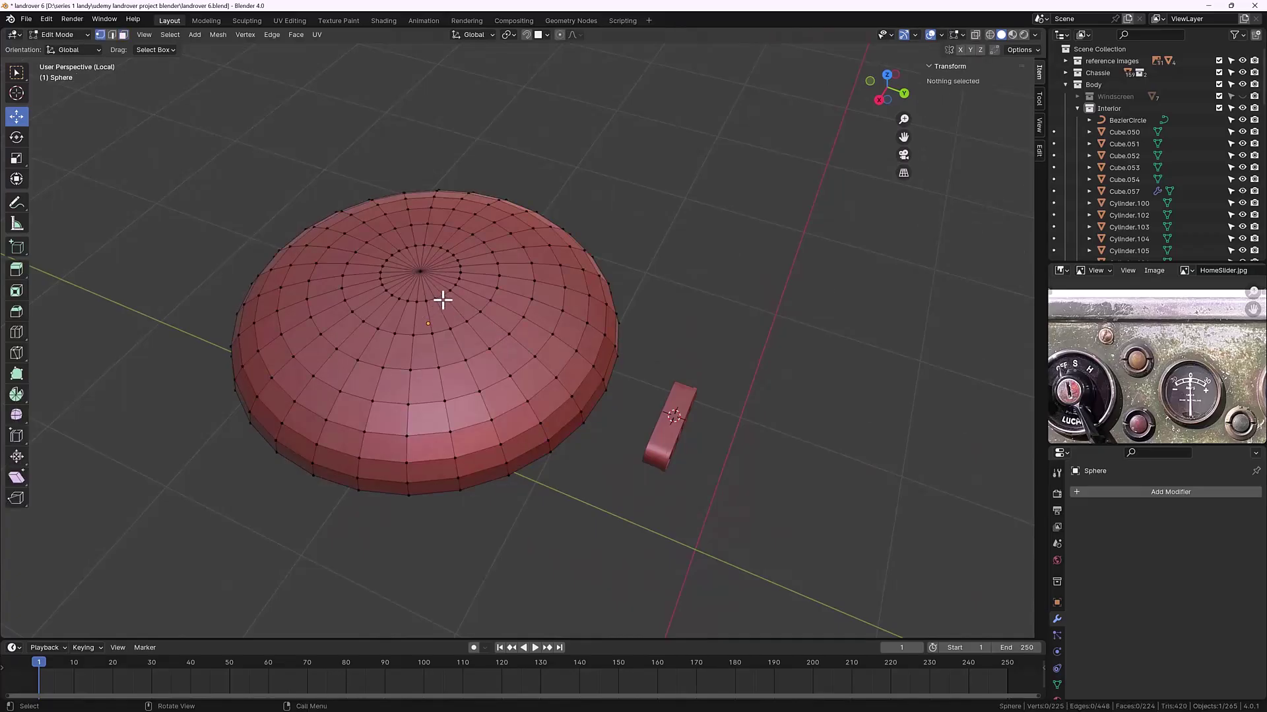
left_click(420, 271)
middle_click_drag(429, 300, 444, 291)
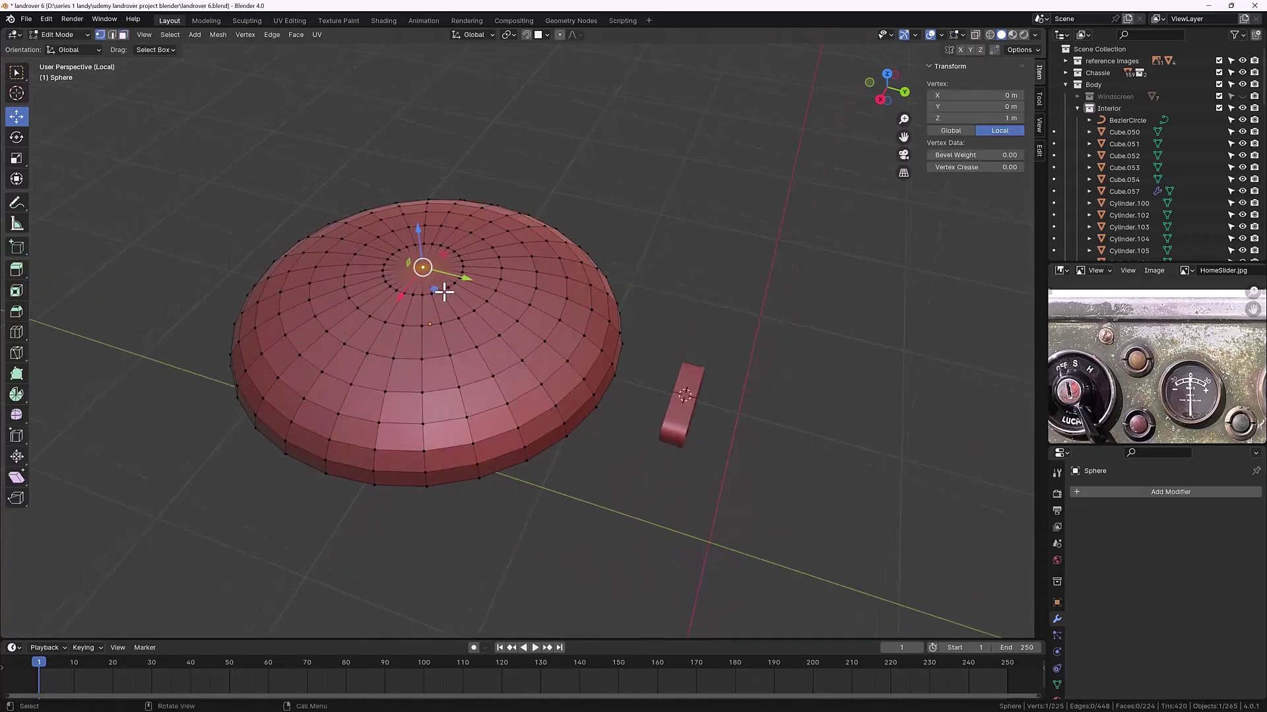
key("shift+s")
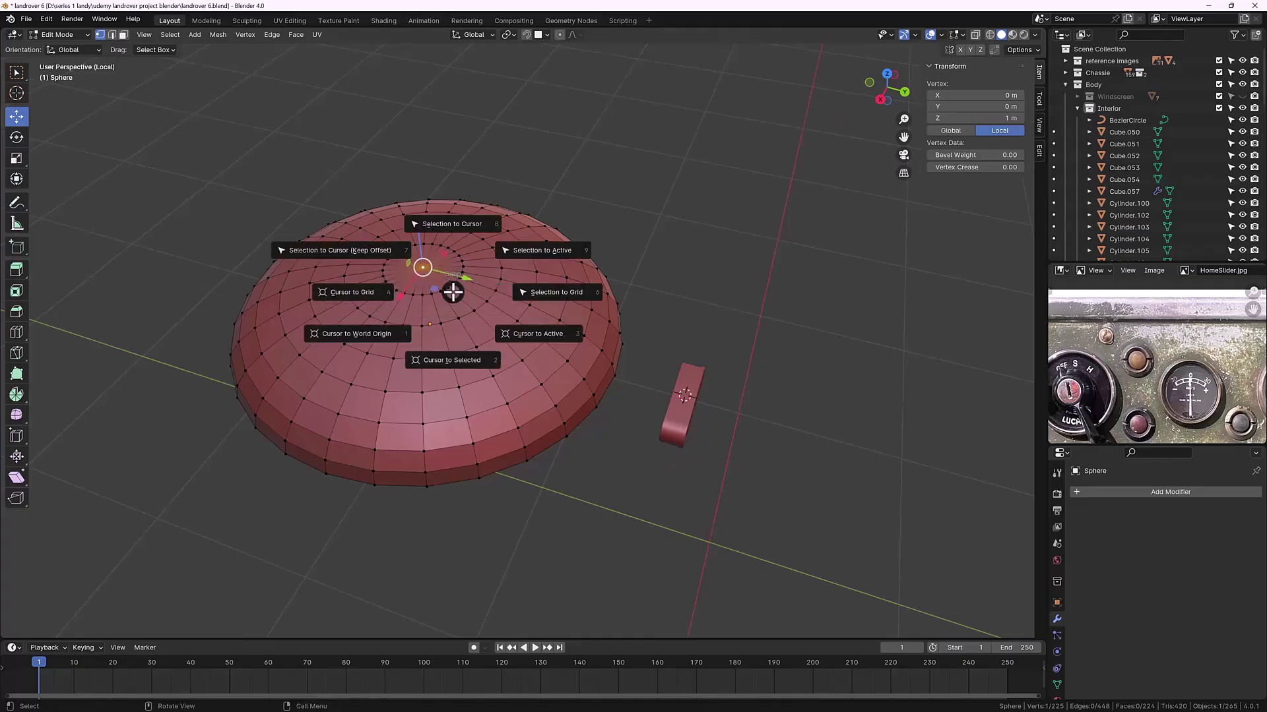
left_click(458, 360)
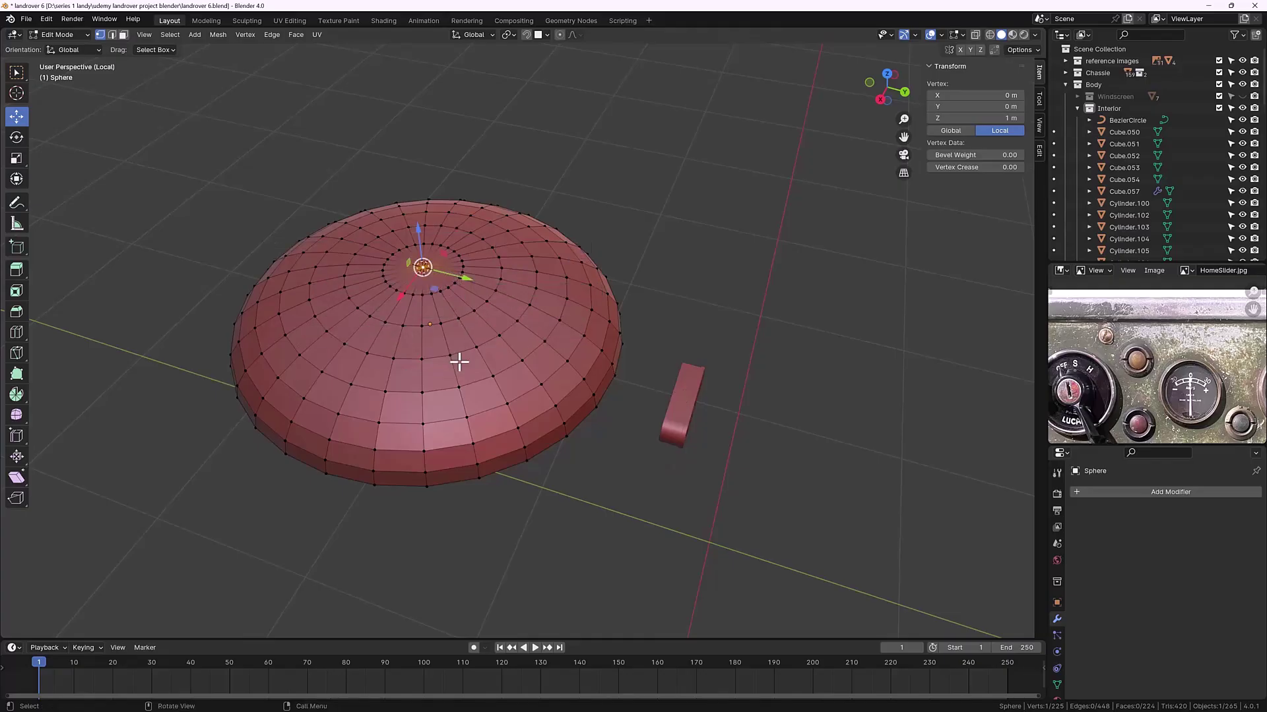
key("Tab")
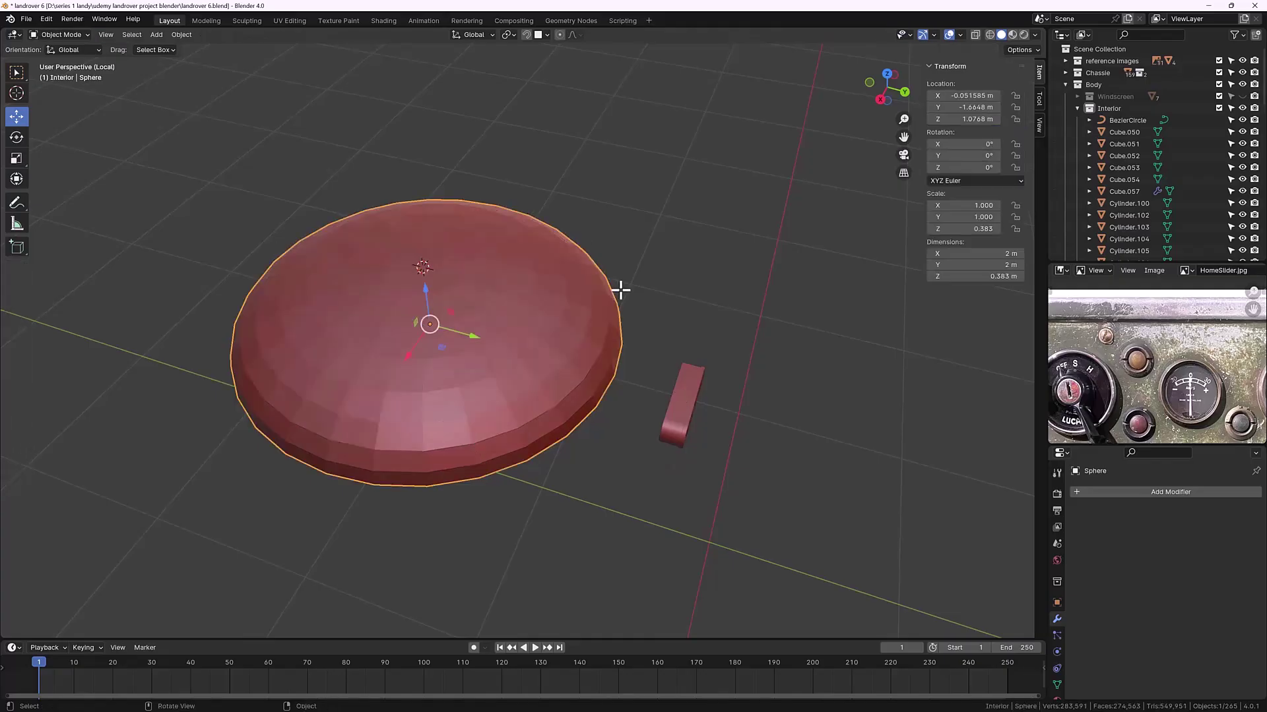
Step: Deselect the dome and add a 2 m cube at the 3D cursor on its top
left_click(647, 271)
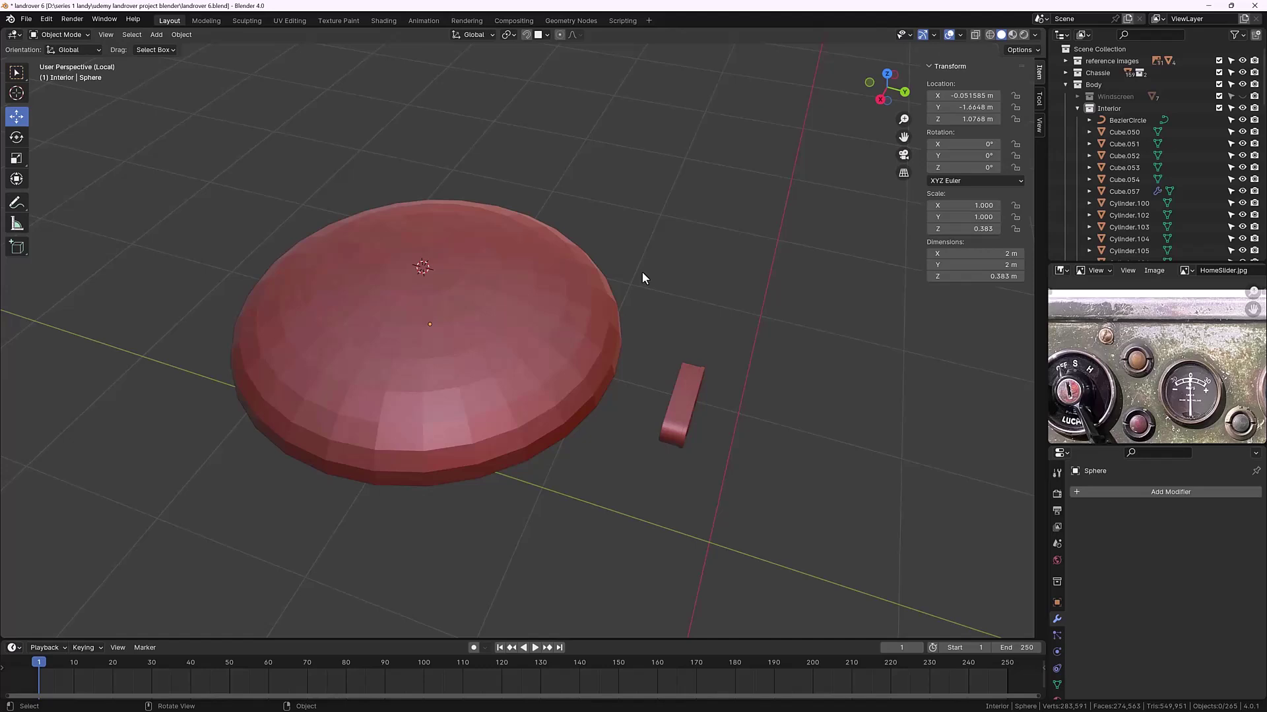
key("shift+a")
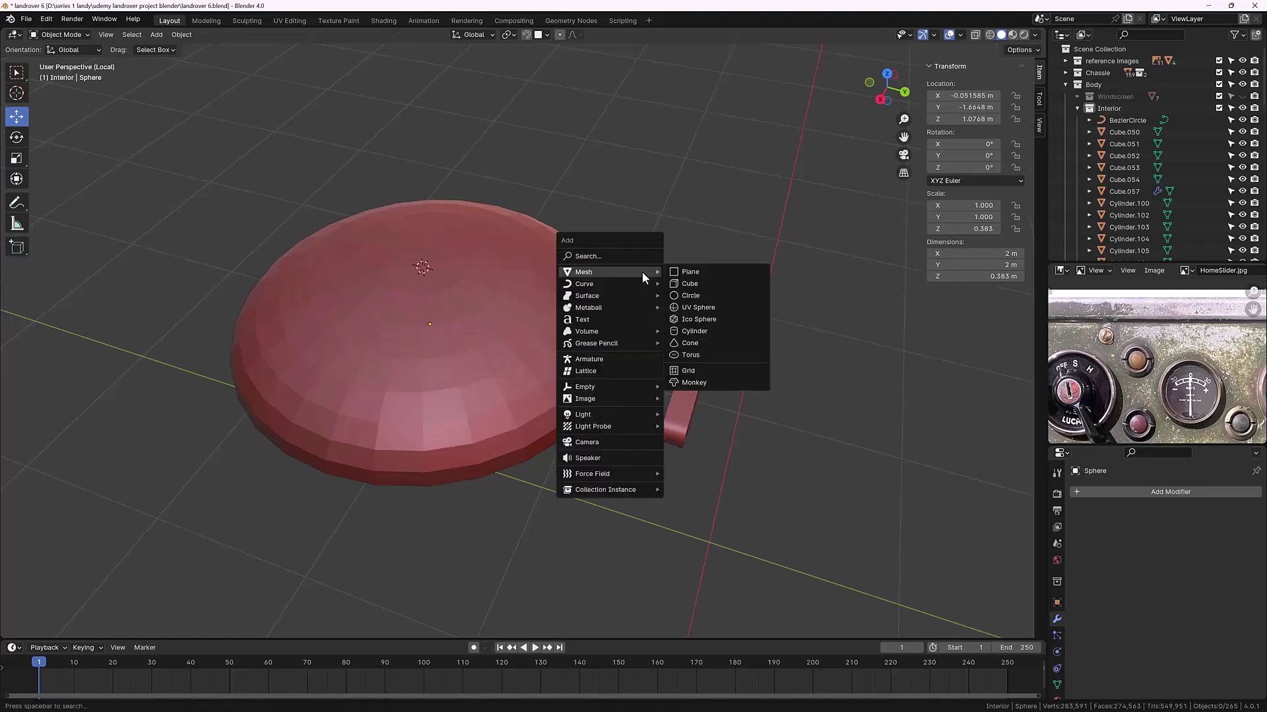
left_click(686, 280)
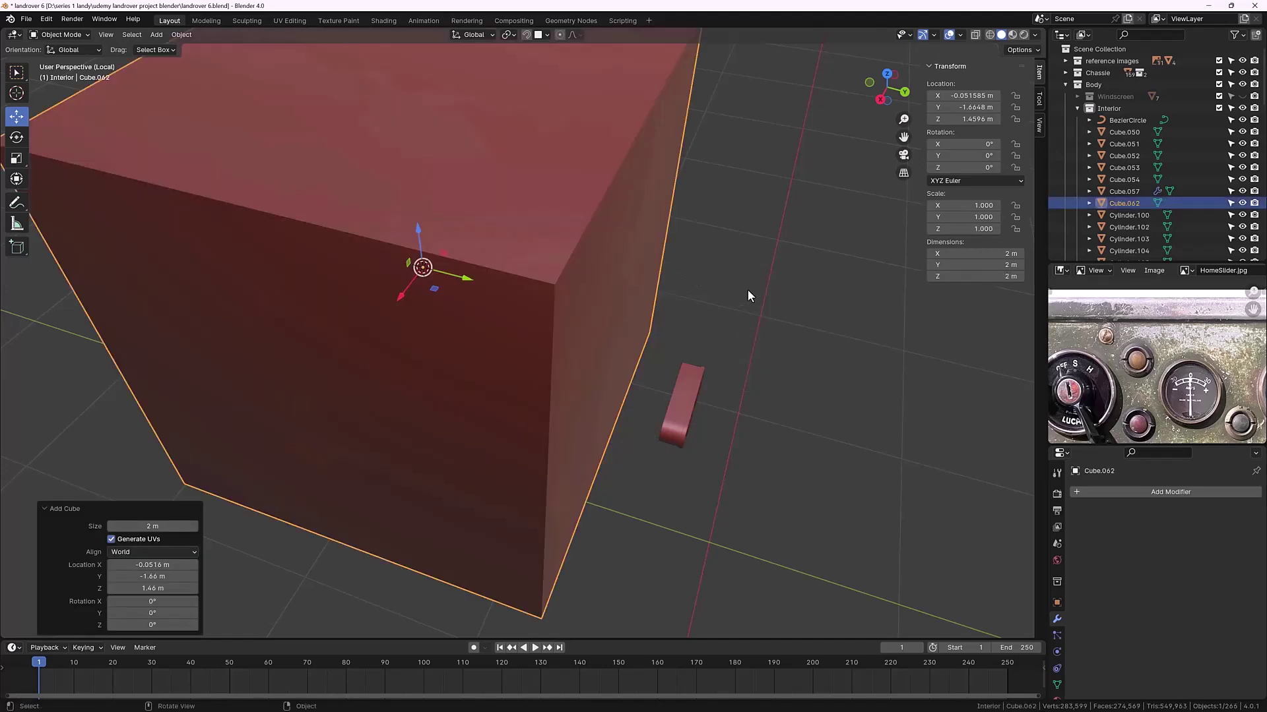
Step: Scale the cube uniformly to about 0.101, then stretch it along Y to about 2.37 m across the dome
key("s")
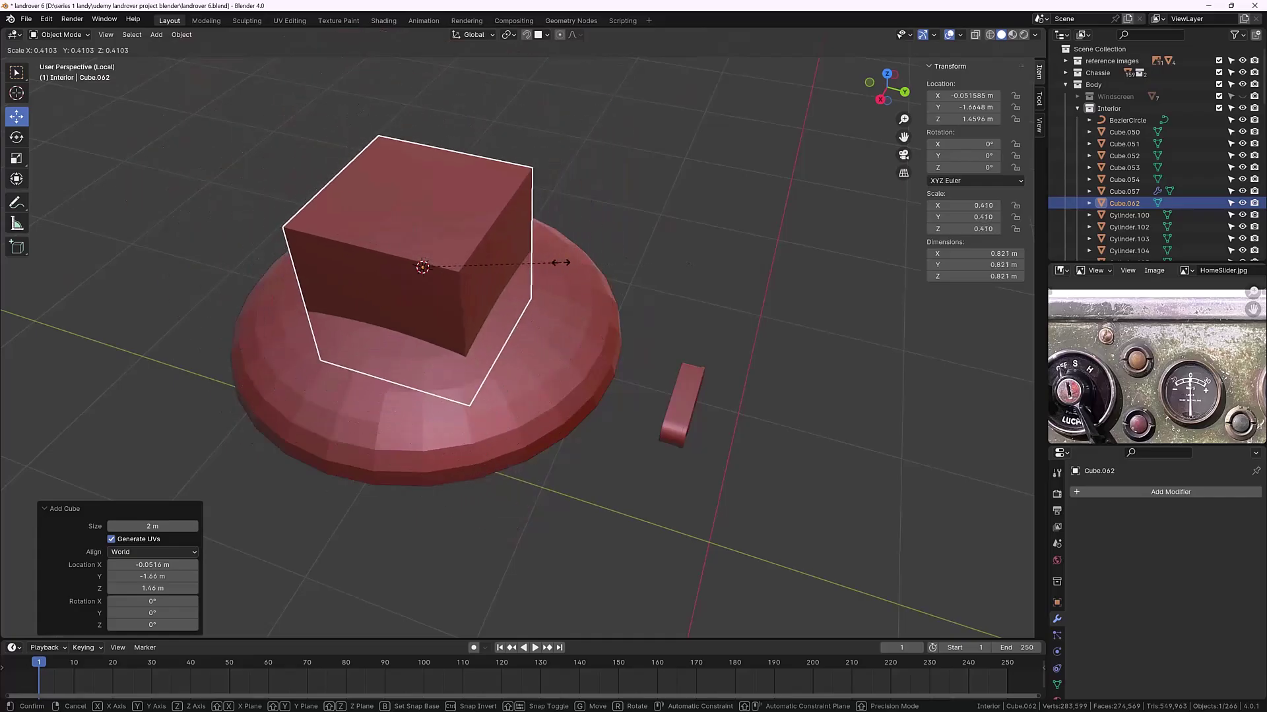
left_click(457, 272)
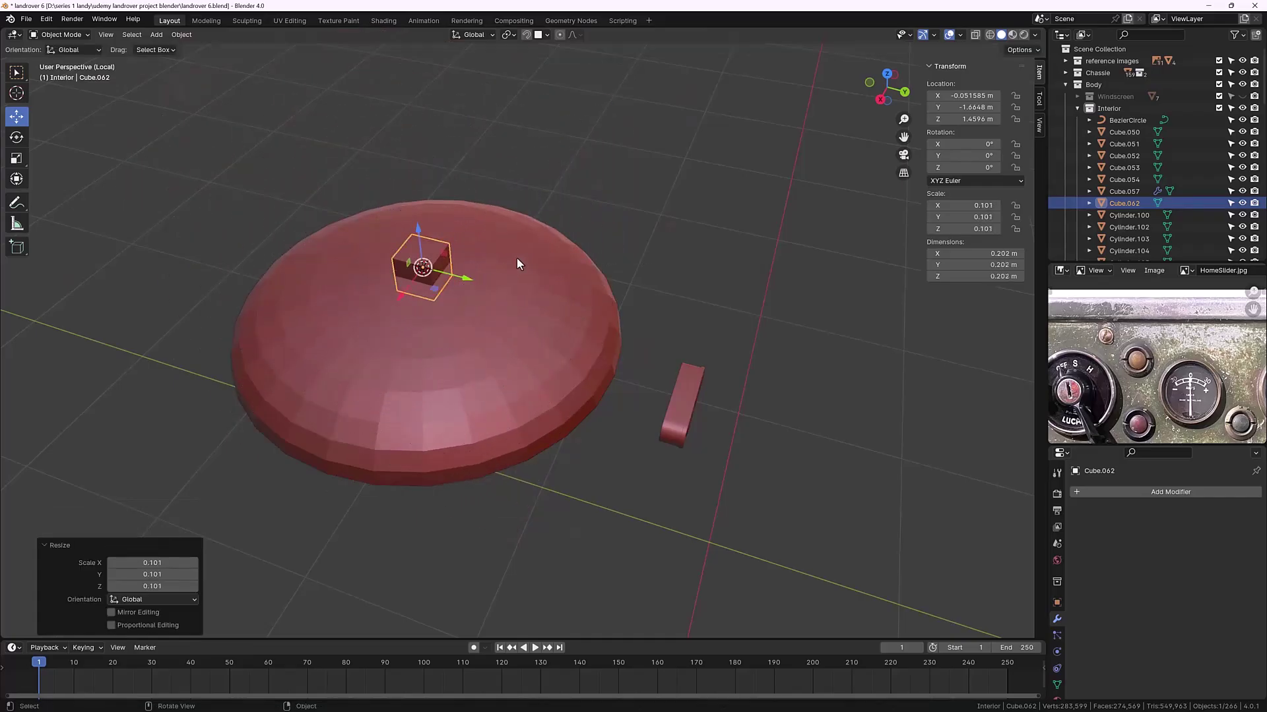
key("s")
key("y")
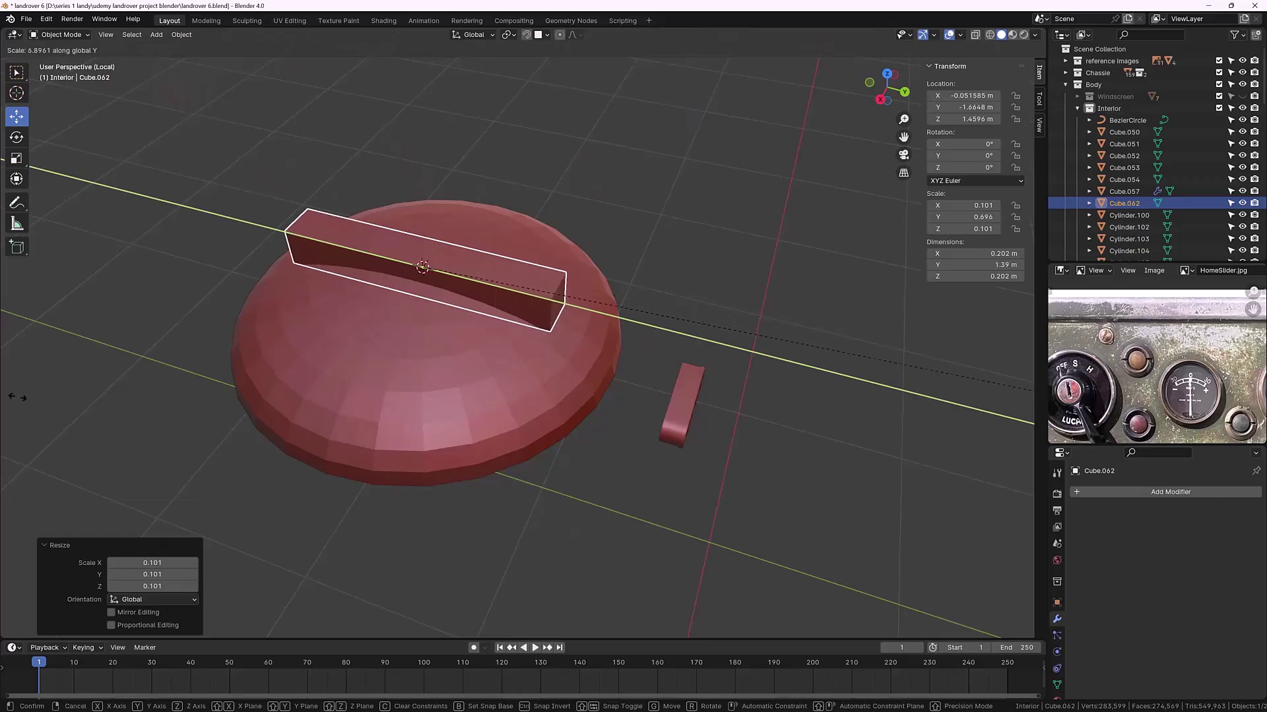
left_click(16, 397)
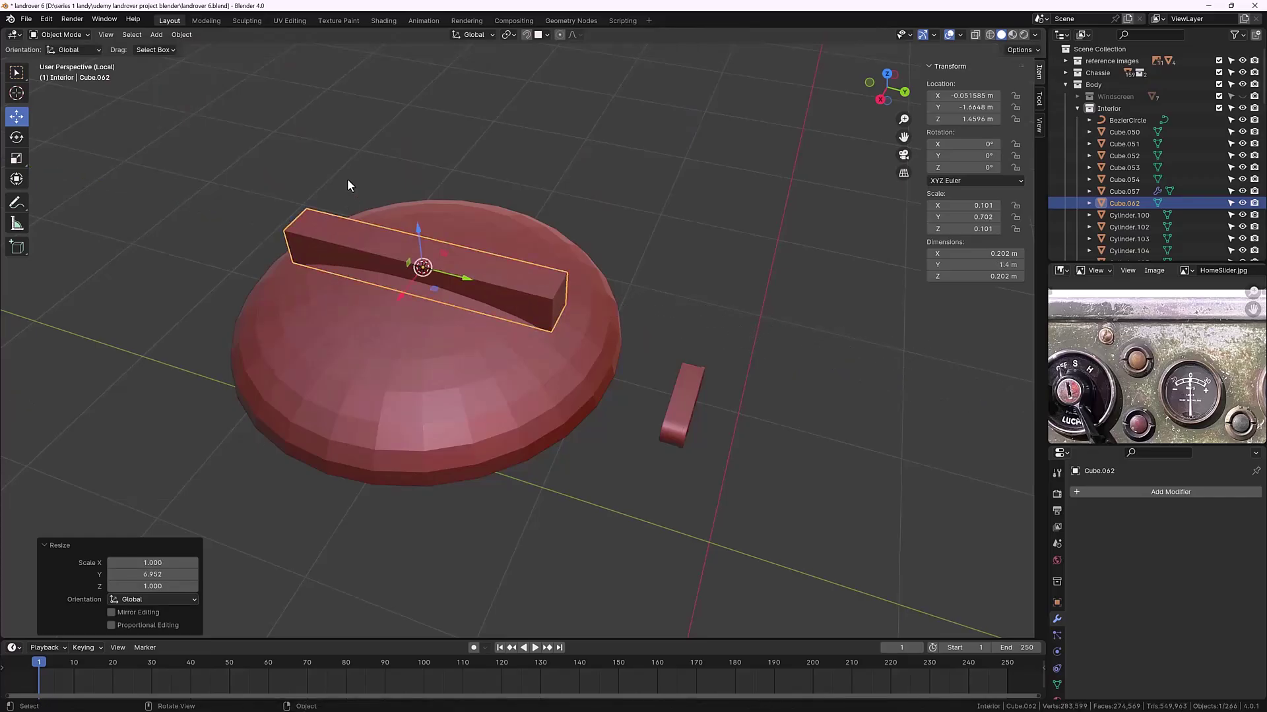
key("s")
key("y")
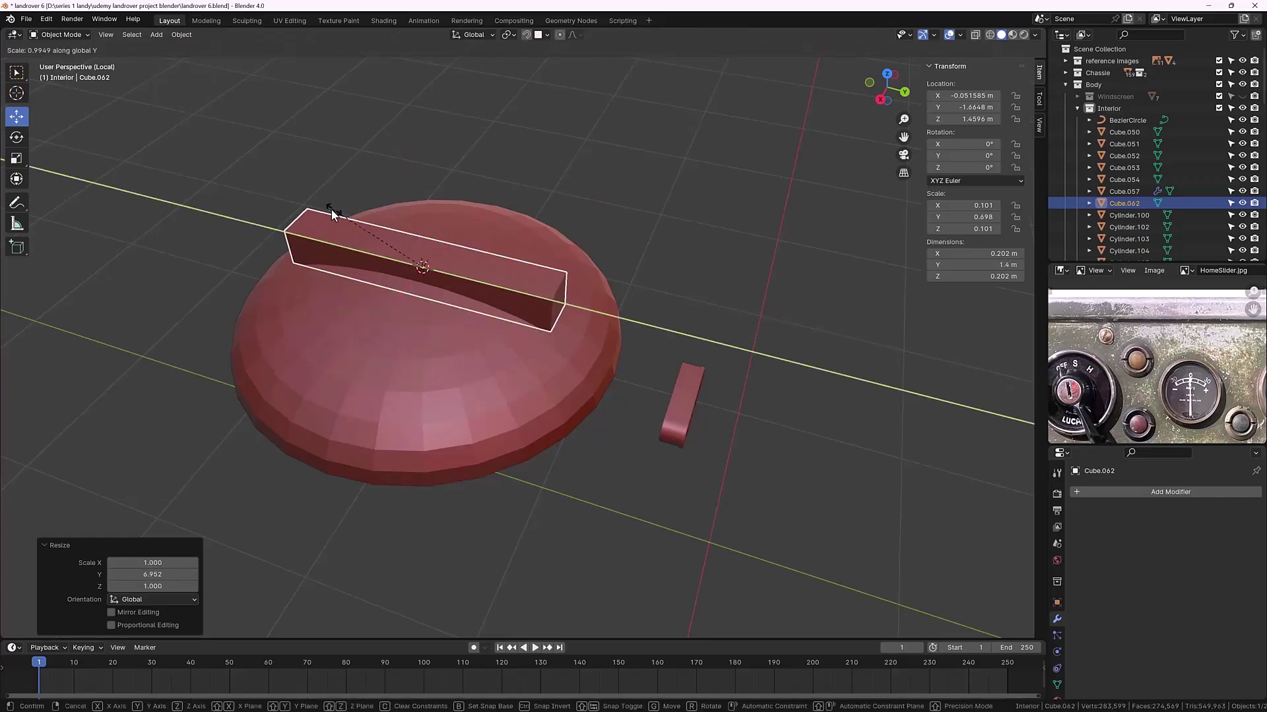
left_click(263, 258)
Step: Stretch the bar along Z to about 0.536 m high and raise it about 0.049 m
middle_click_drag(263, 257, 221, 290)
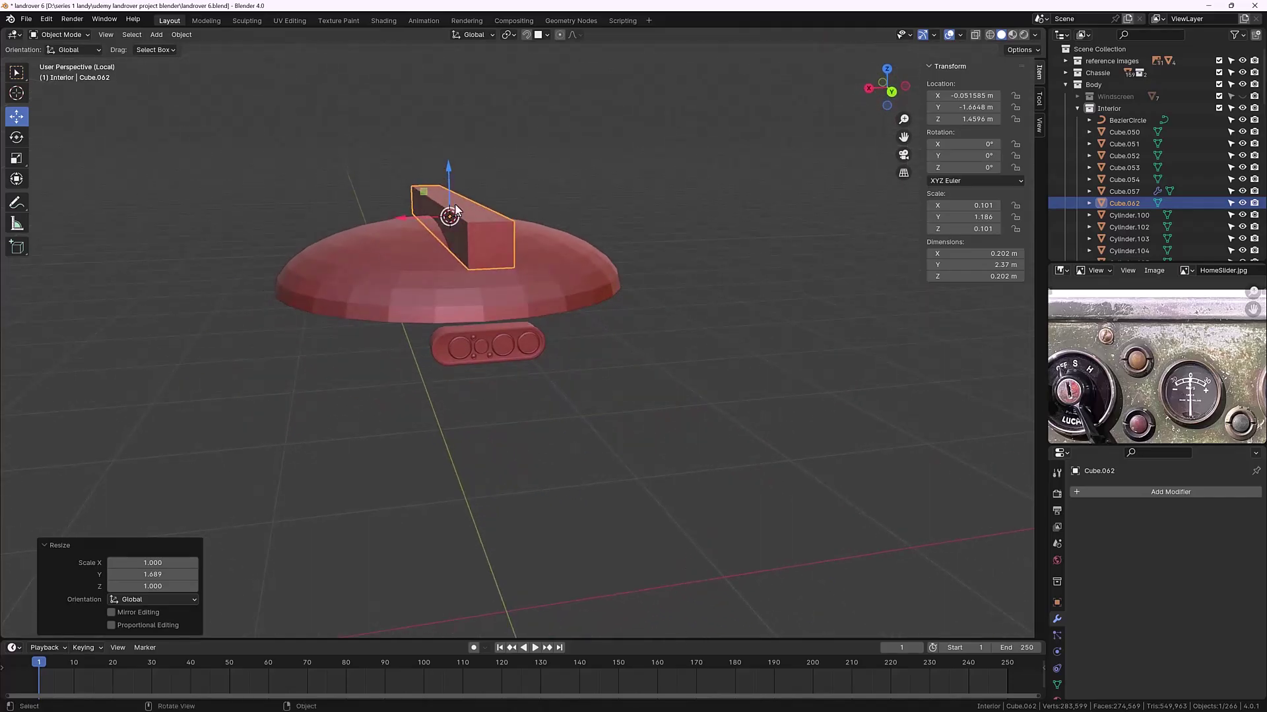
key("s")
key("z")
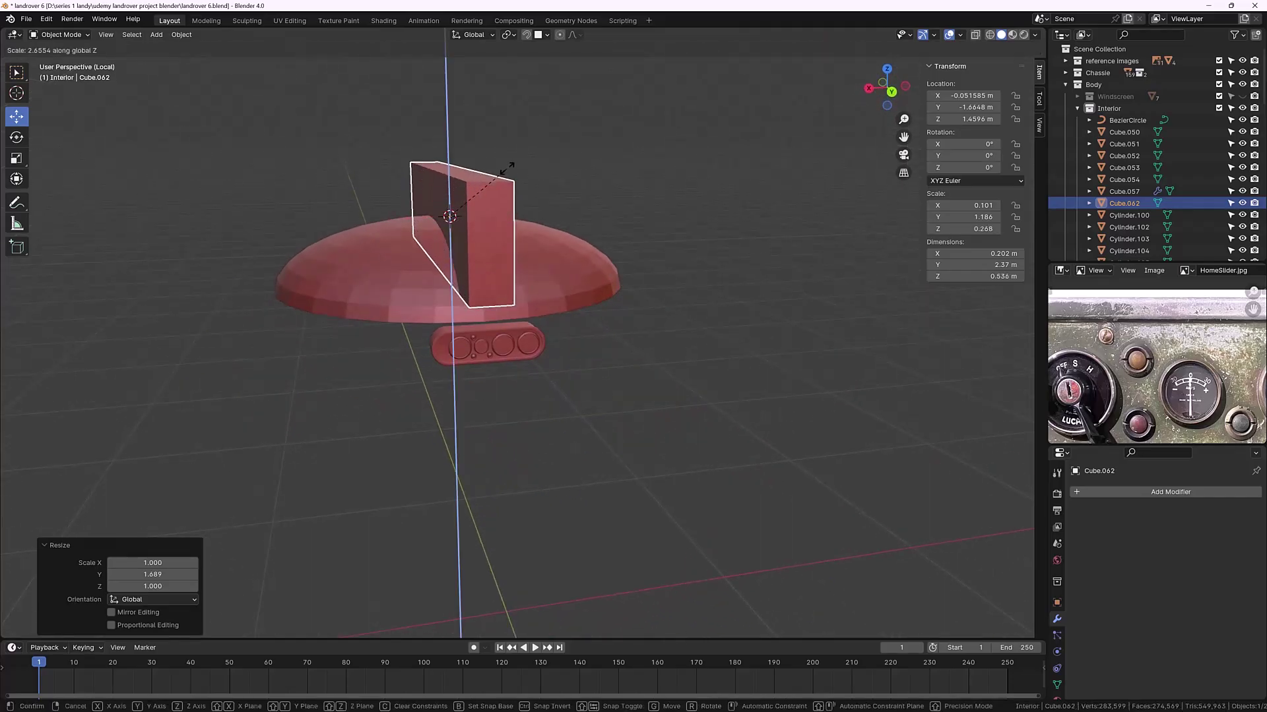
right_click(507, 169)
key("g")
key("z")
left_click(452, 161)
Step: Narrow the bar along X to about 0.13 m thick and deselect it
middle_click_drag(453, 161, 510, 246)
key("s")
key("x")
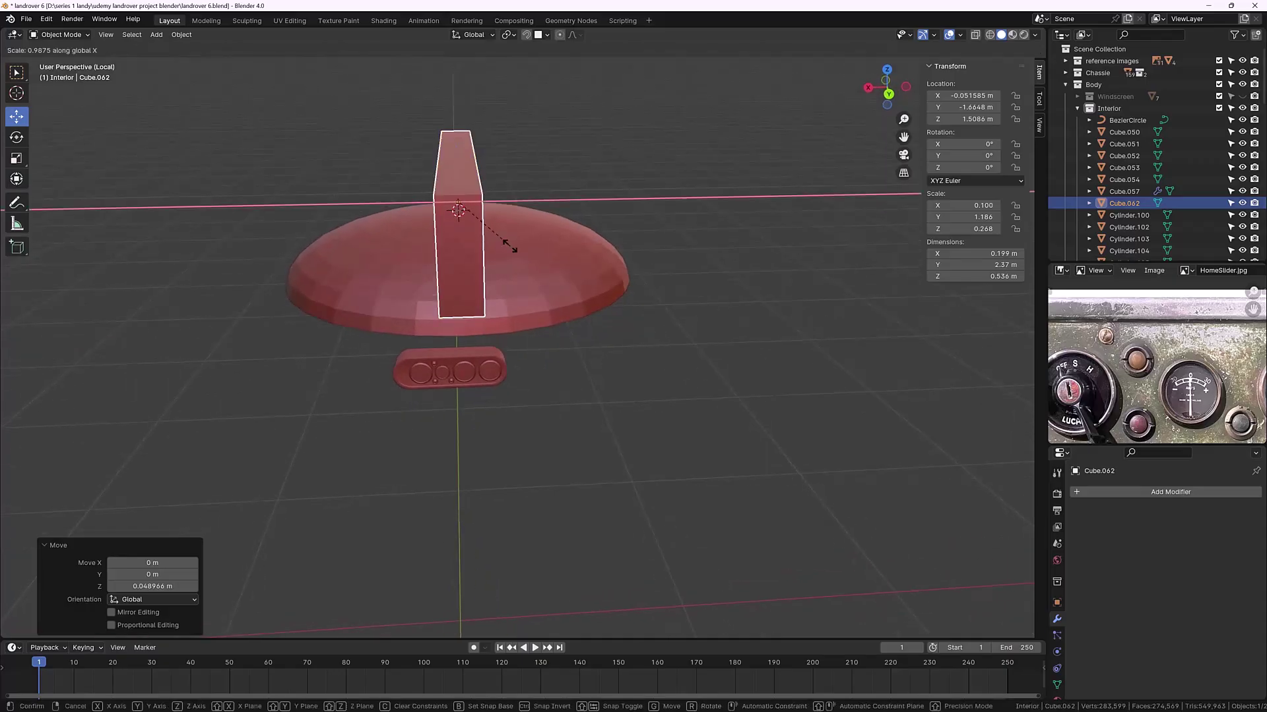
left_click(485, 241)
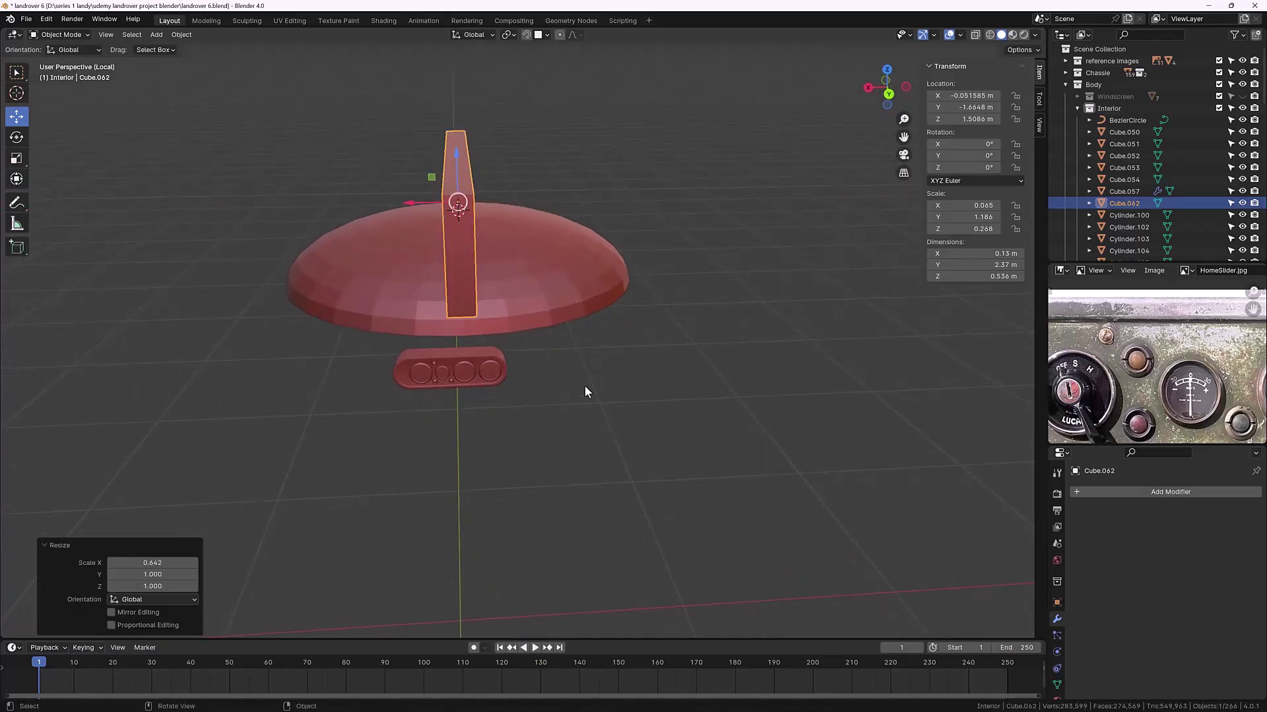
left_click(585, 387)
Step: Apply rotation and scale to the flattened dome and to the thin bar, then deselect everything
middle_click_drag(585, 386, 496, 378)
left_click(501, 399)
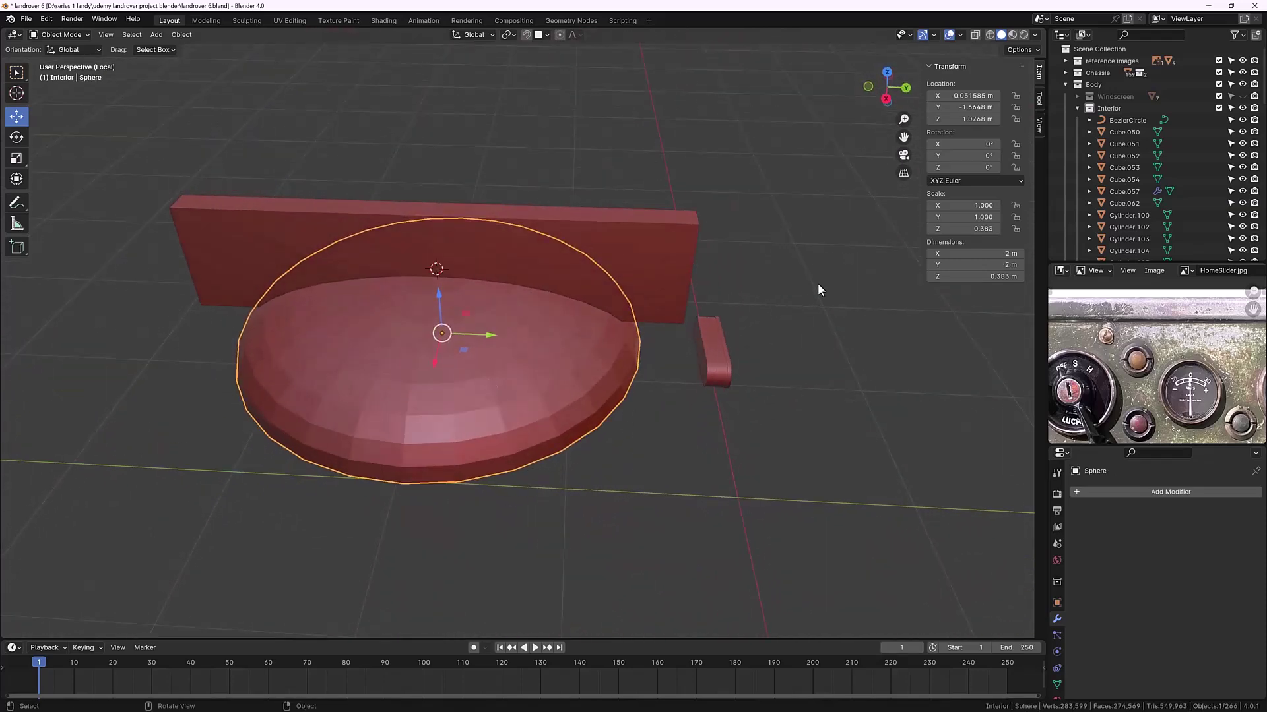
key("ctrl+a")
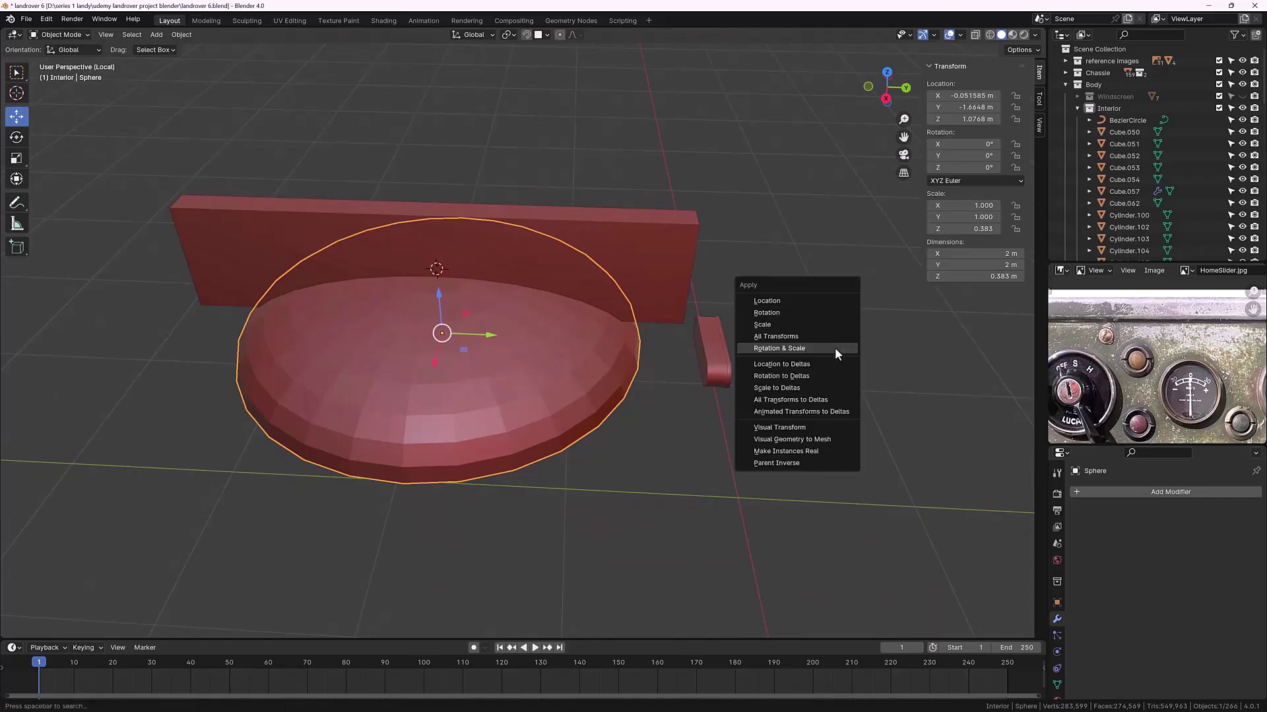
left_click(834, 347)
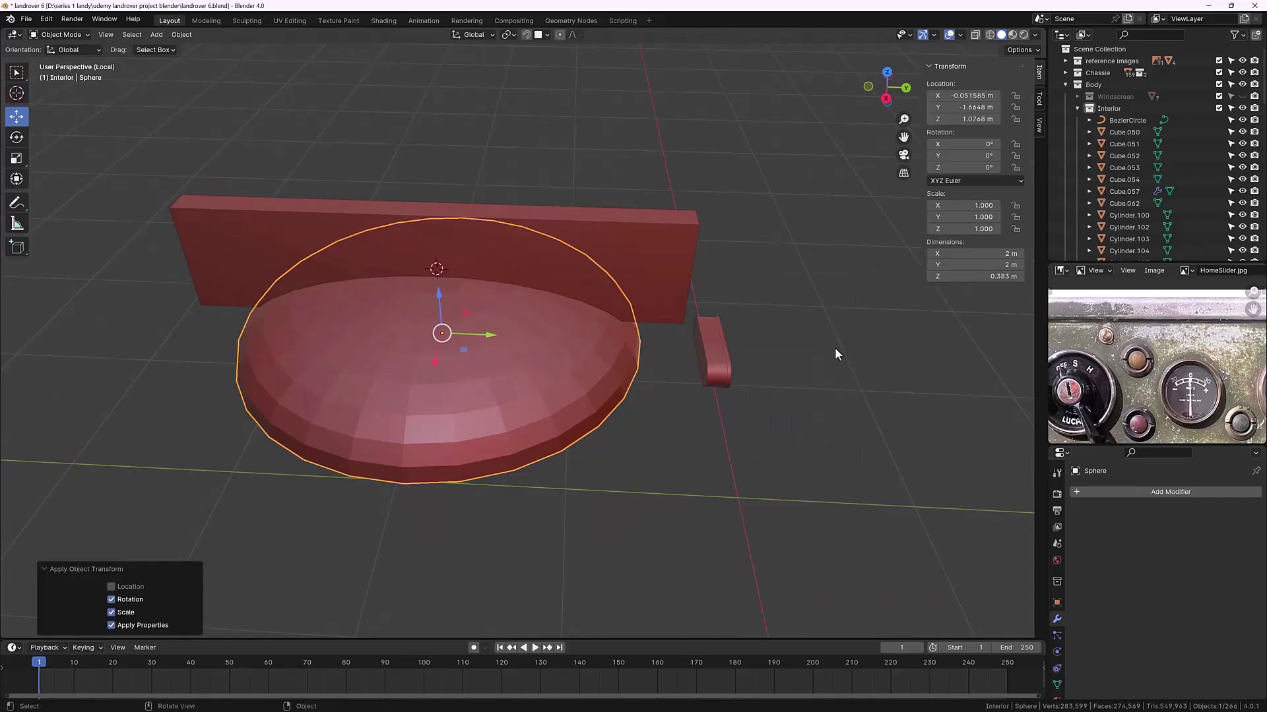
left_click(645, 278)
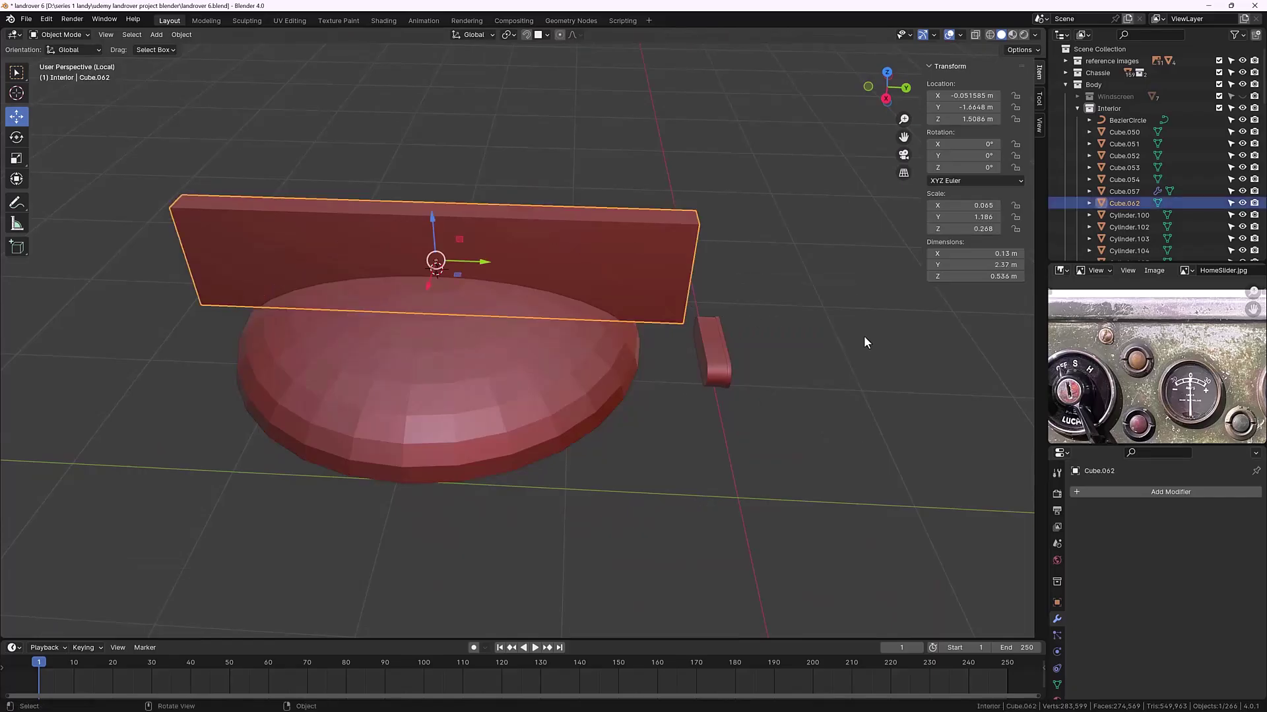
key("ctrl+a")
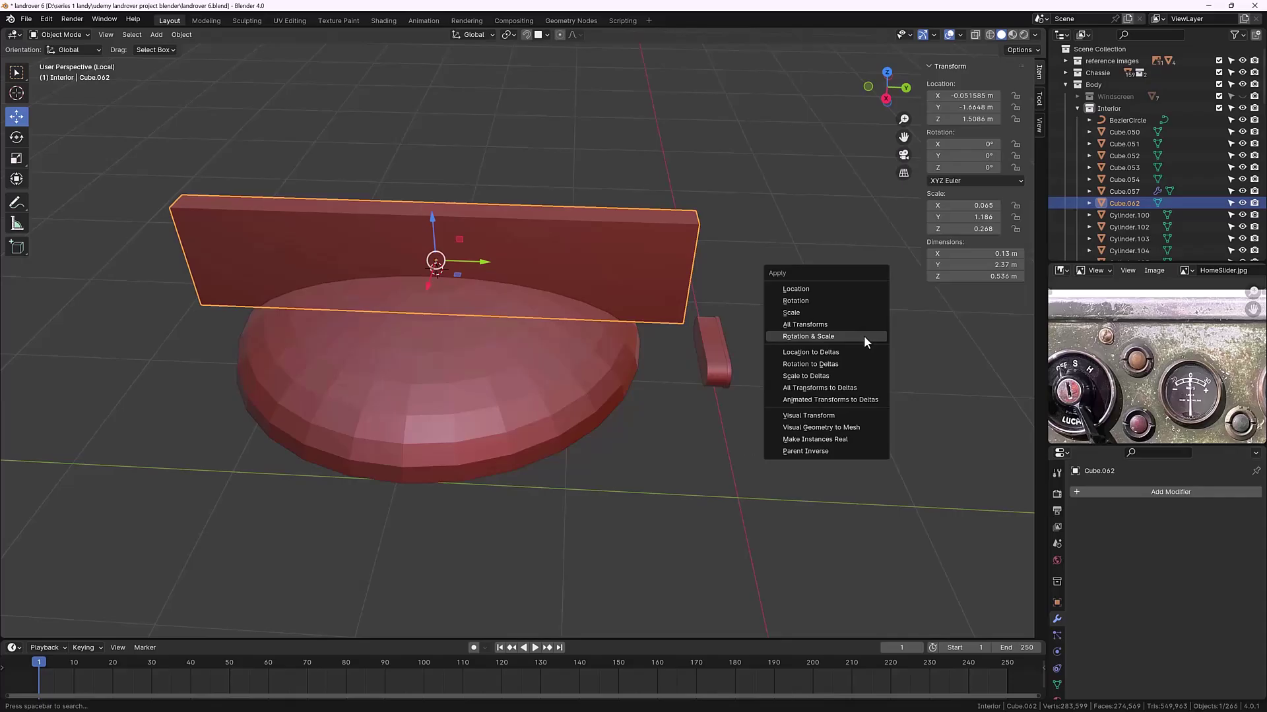
left_click(864, 335)
left_click(793, 343)
Step: Add a Boolean Difference modifier to the dome with the thin bar, Cube.062, as its operand object
middle_click_drag(793, 343, 782, 346)
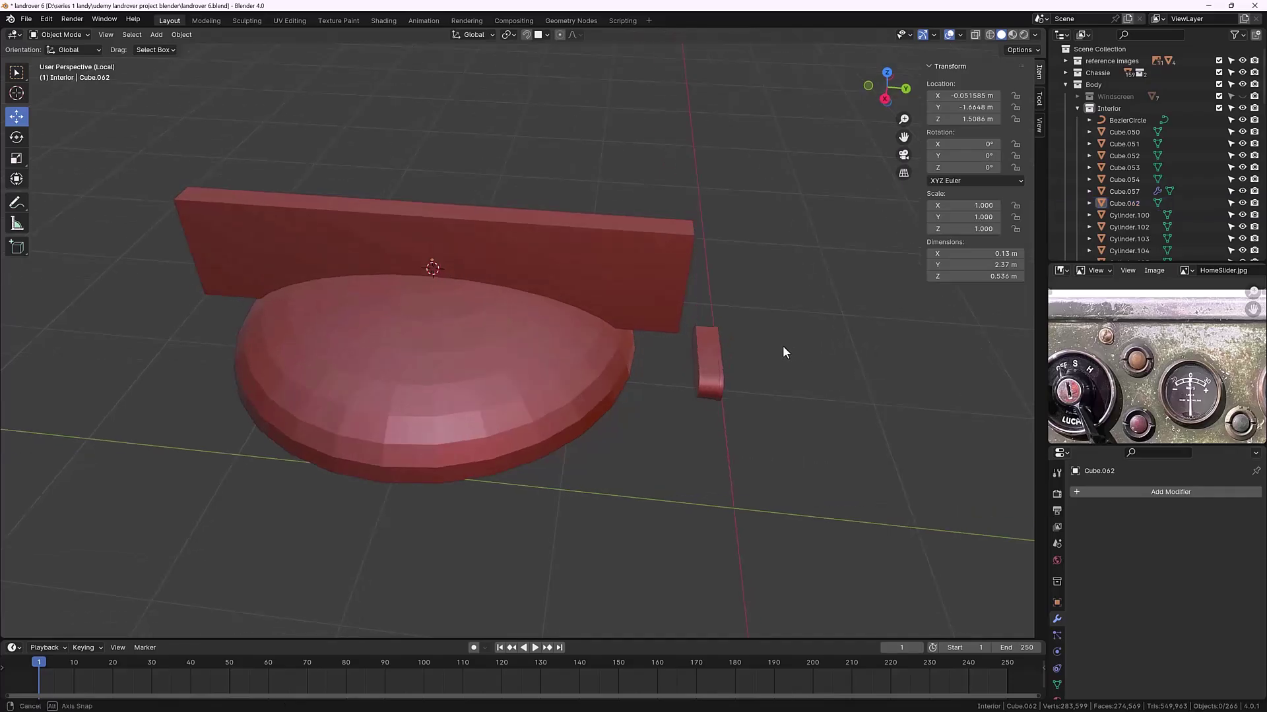
left_click(495, 397)
middle_click_drag(566, 376, 534, 381)
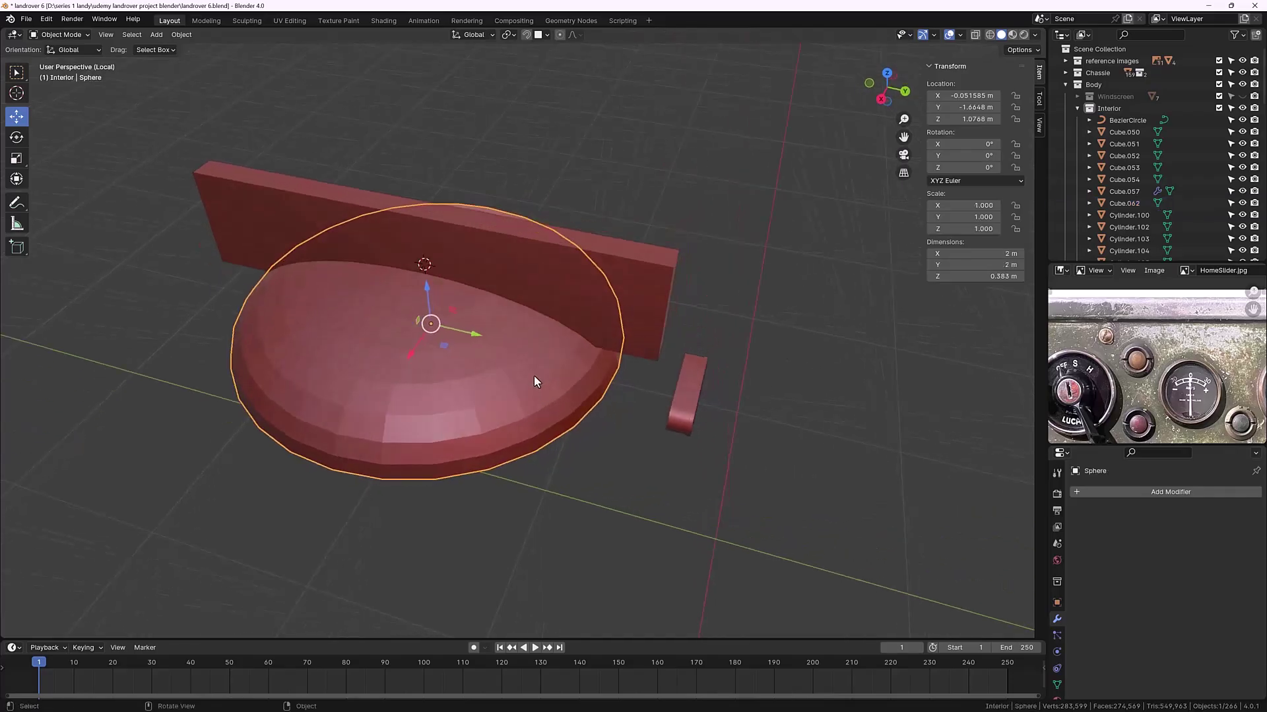
left_click(1101, 493)
mouse_move(1103, 495)
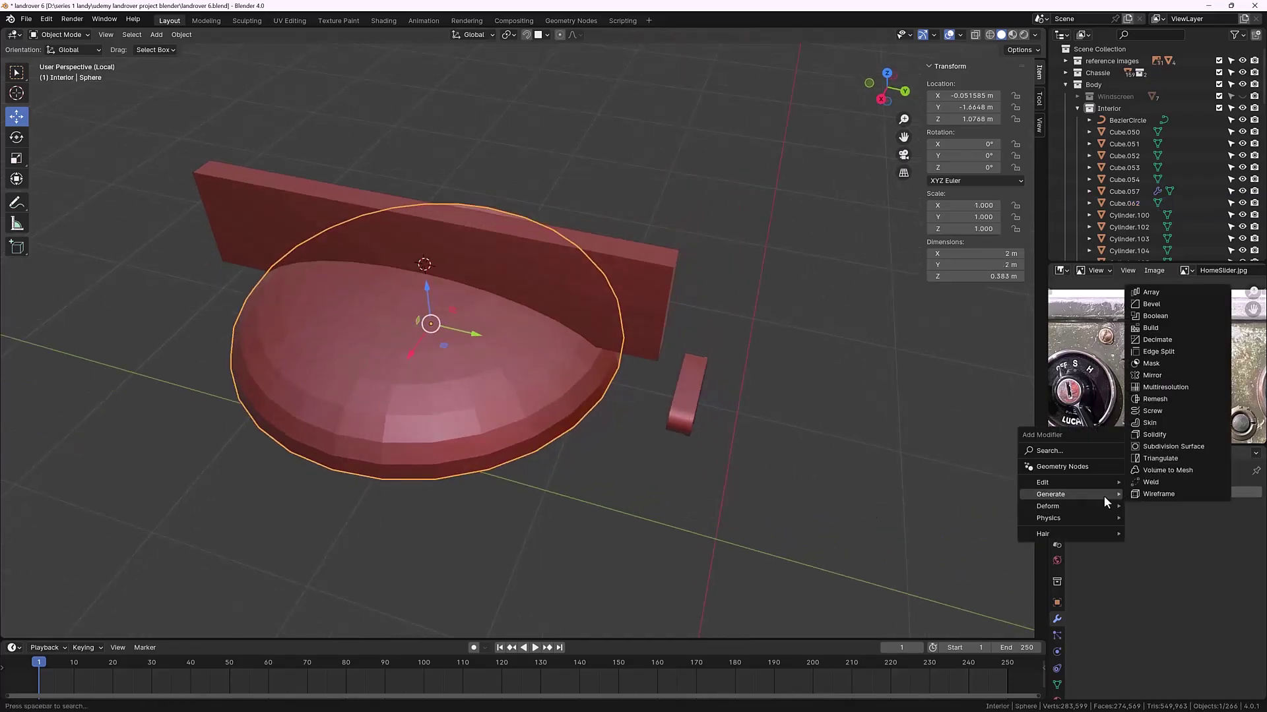
left_click(1160, 317)
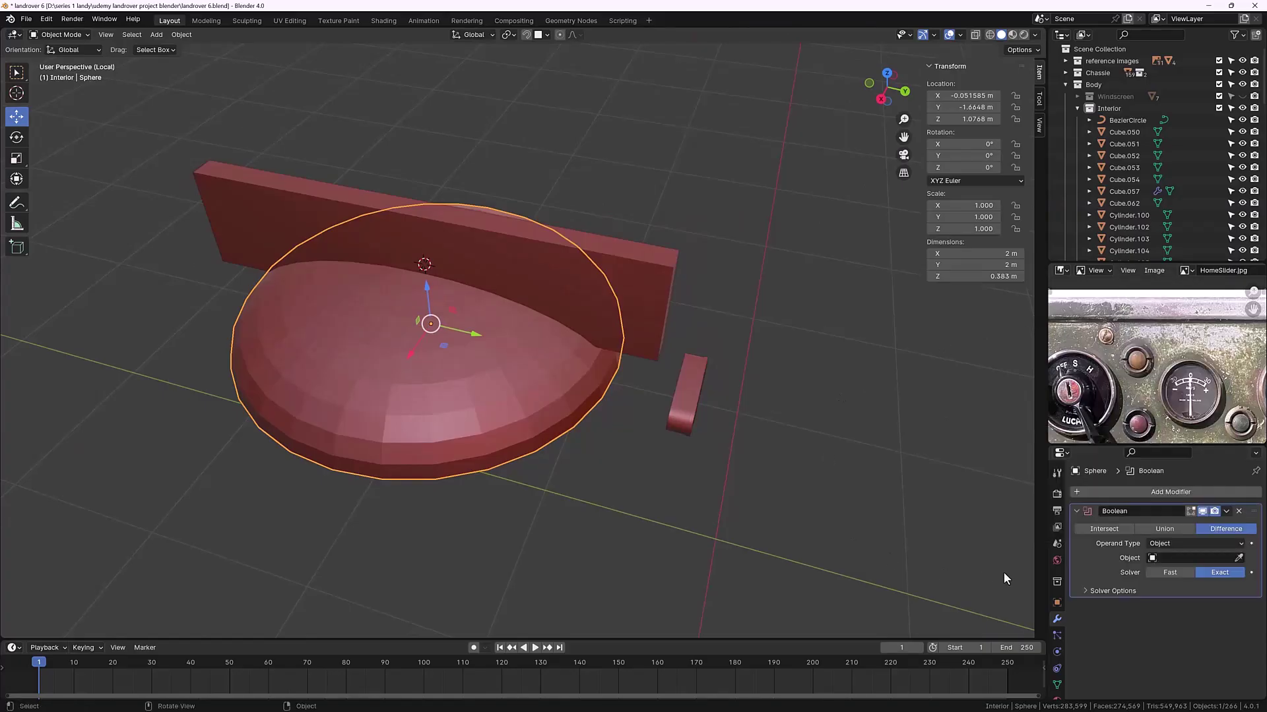
left_click(1239, 558)
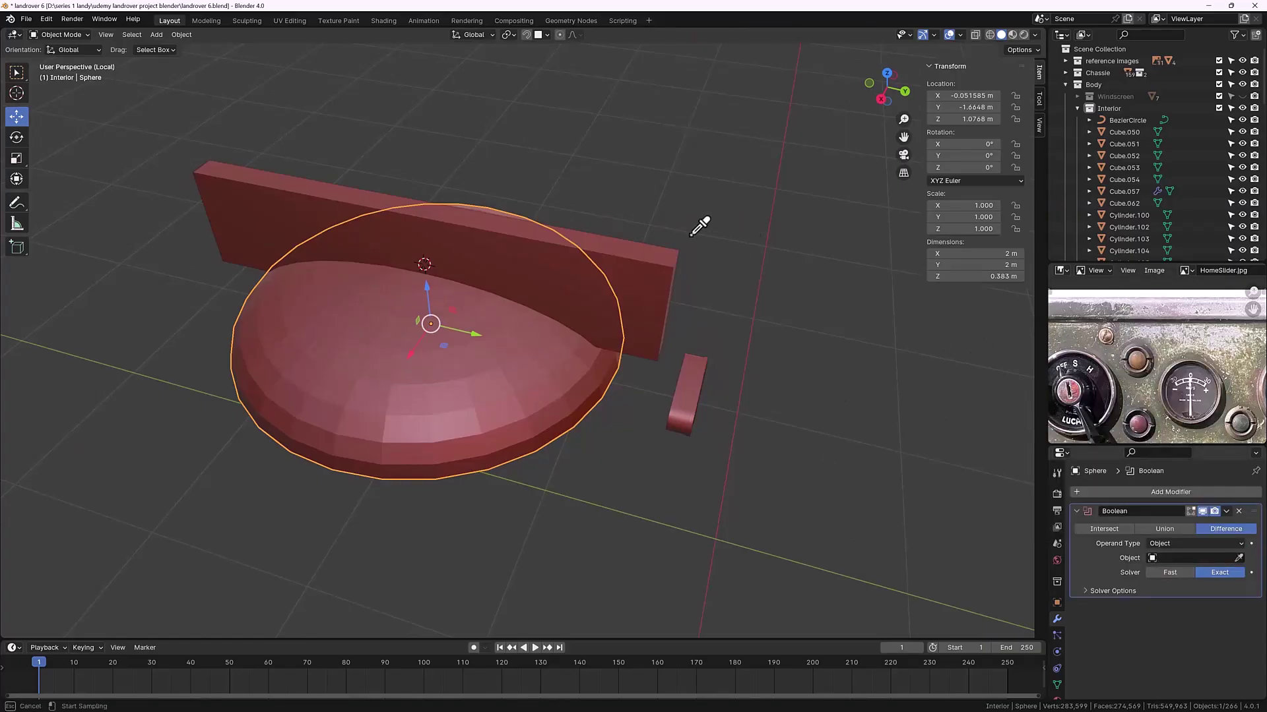
left_click(660, 248)
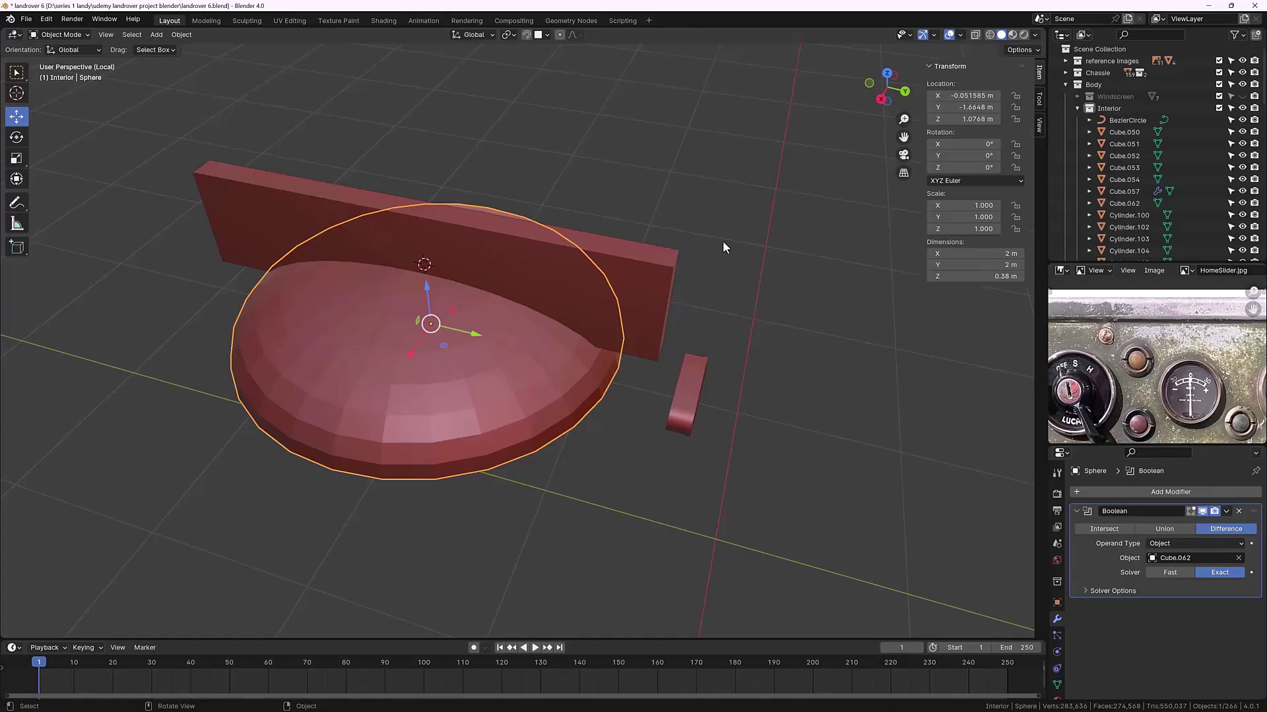
Step: Hide the cutter bar, apply the dome's Boolean modifier and deselect the dome
left_click(665, 273)
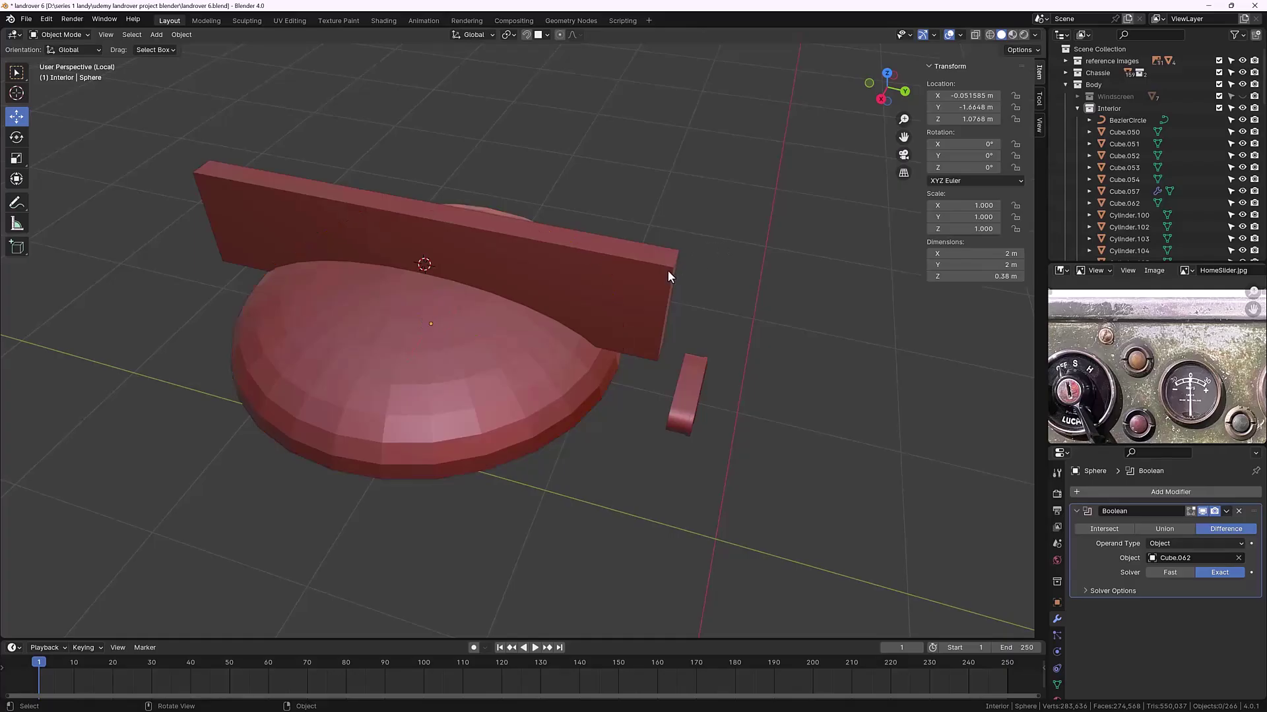
left_click(1242, 203)
middle_click_drag(779, 321, 539, 347)
middle_click_drag(374, 289, 393, 319)
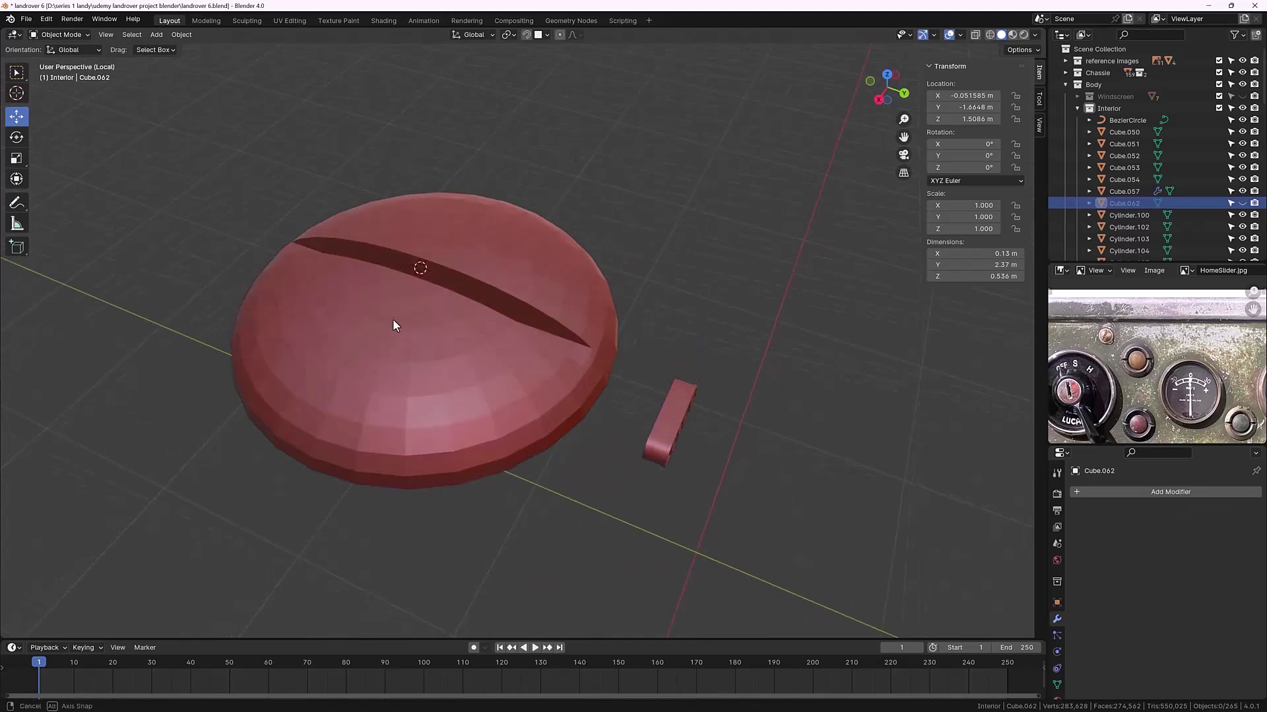
left_click(393, 319)
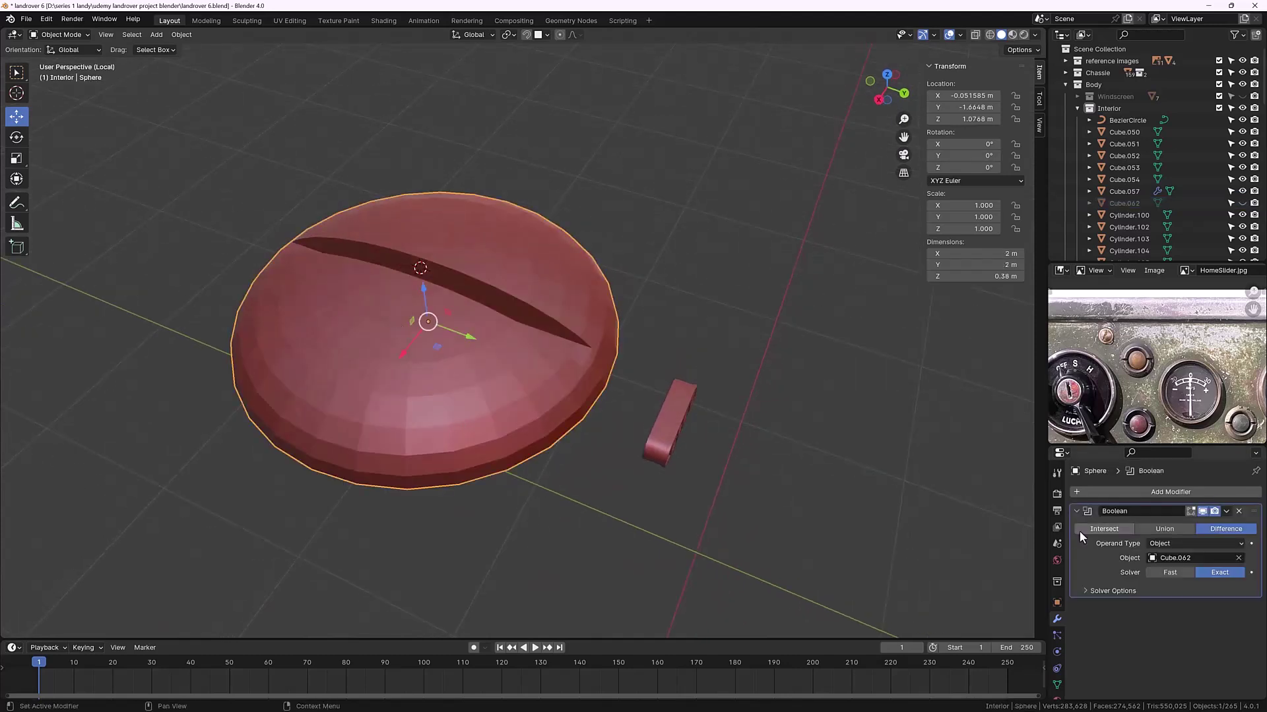
left_click(1225, 510)
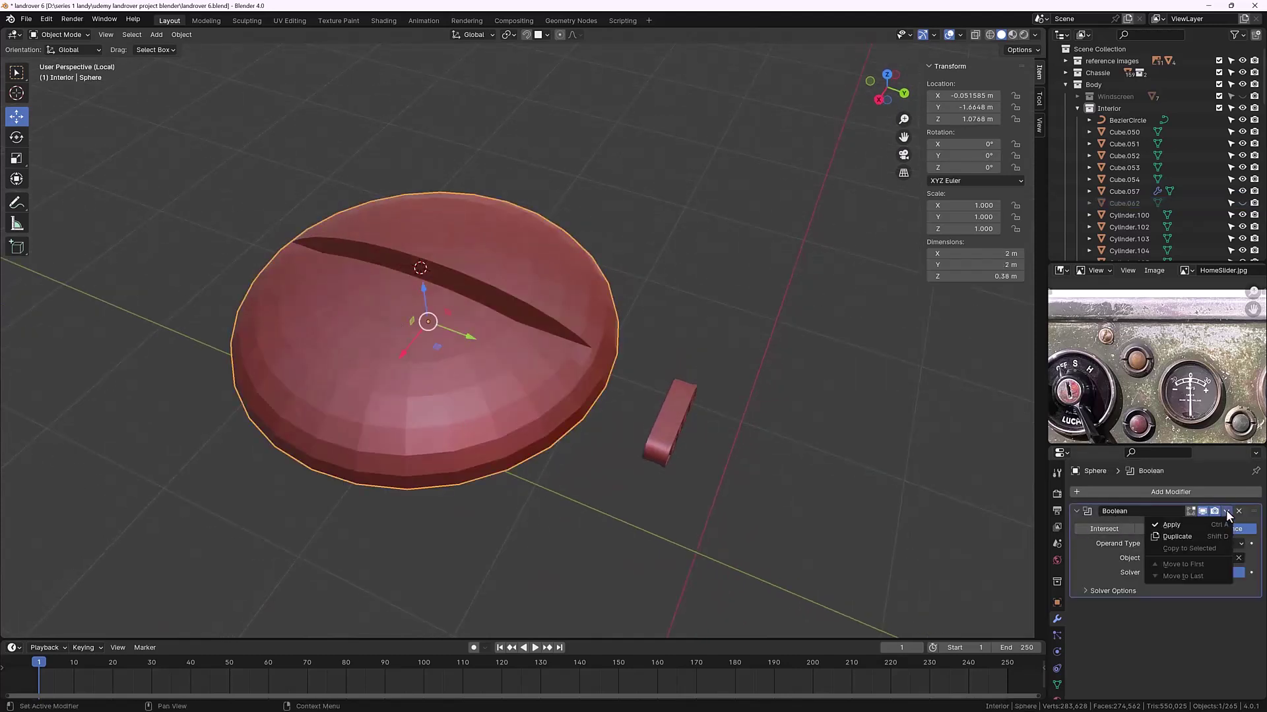
left_click(1191, 525)
left_click(773, 441)
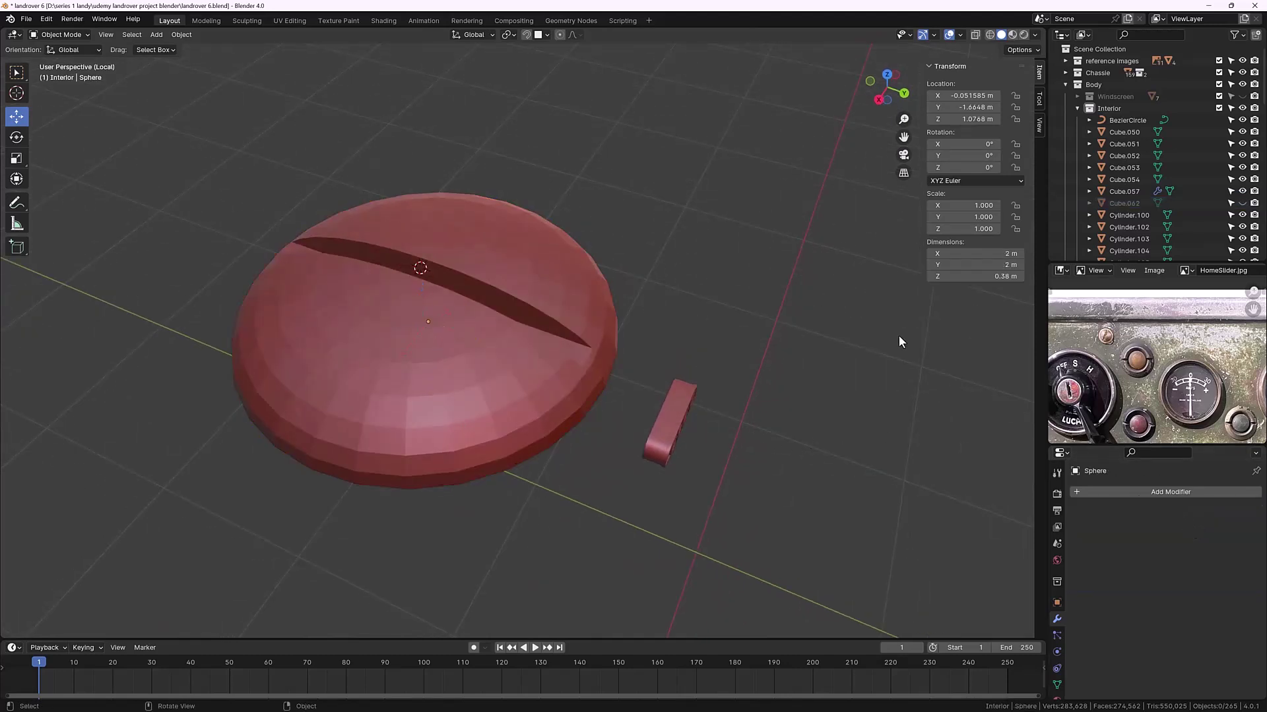
Step: Unhide the cutter bar Cube.062 and delete it
left_click(1242, 203)
left_click(607, 319)
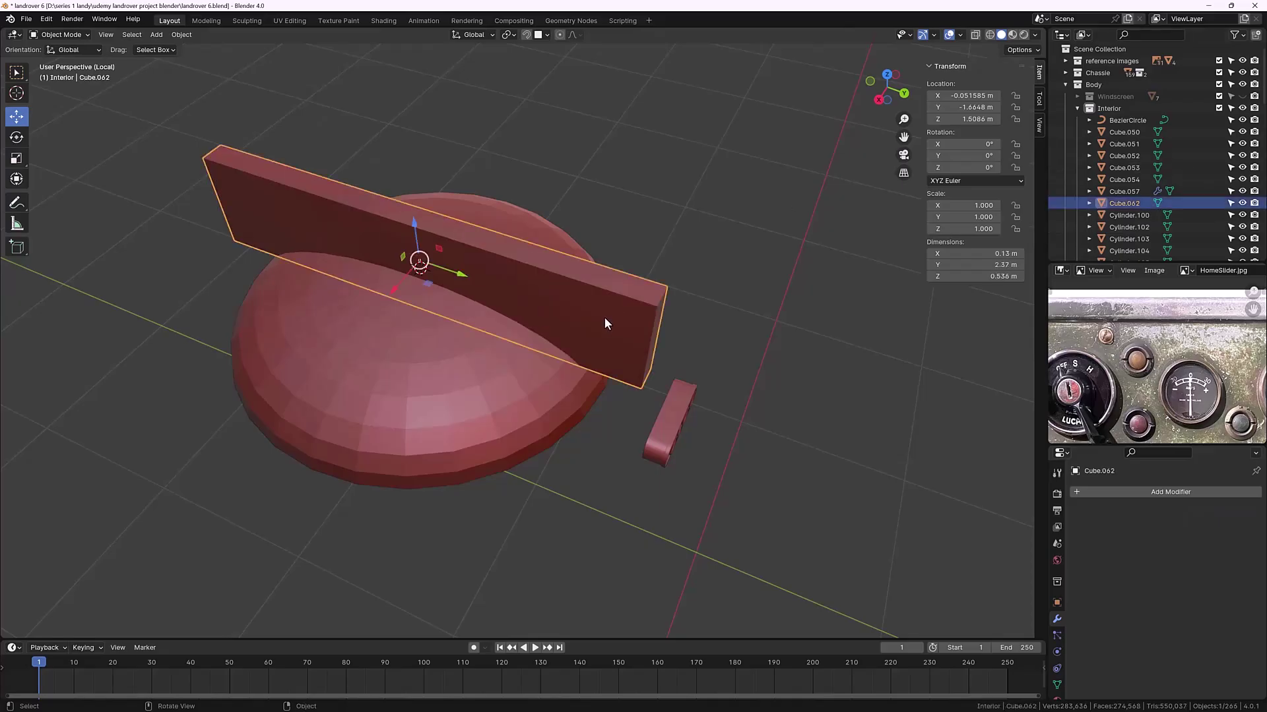
key("Delete")
Step: Select the slotted dome's bottom edge loop in Edit Mode and extrude it outward at a scale of about 1.063 to form a rim
middle_click_drag(628, 322, 571, 373)
scroll(1080, 324, "up", 2)
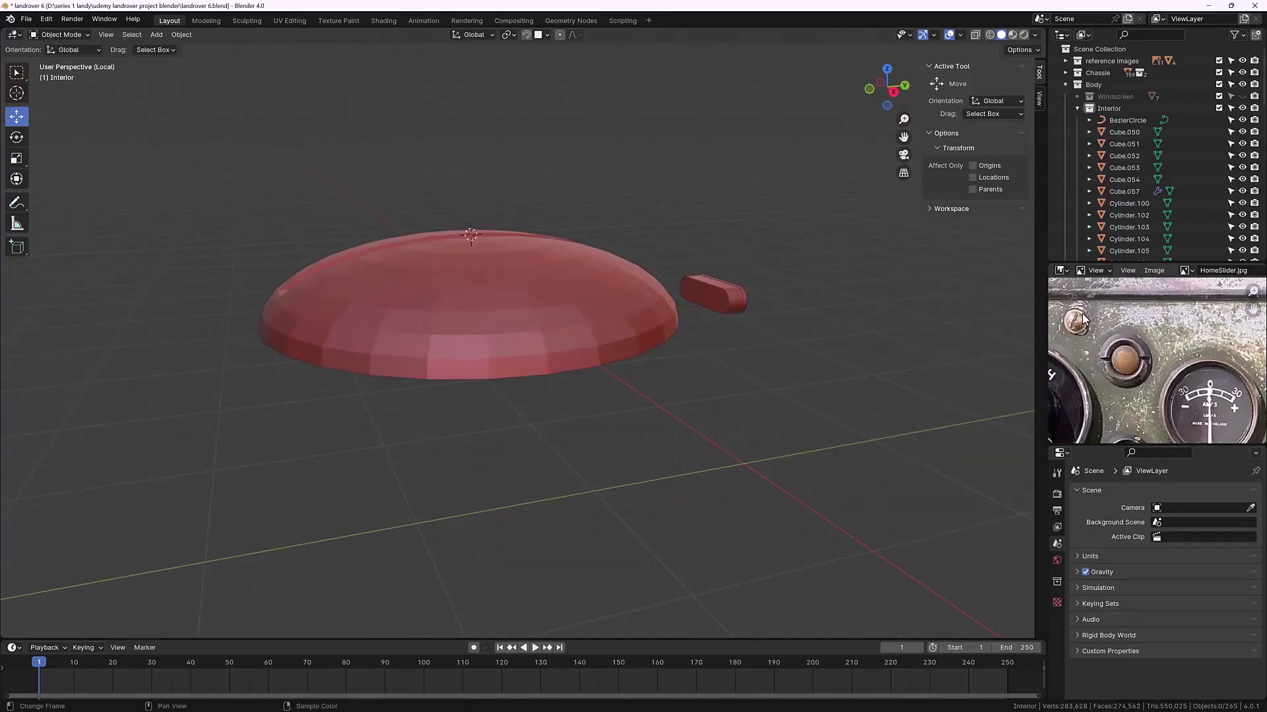
left_click(547, 381)
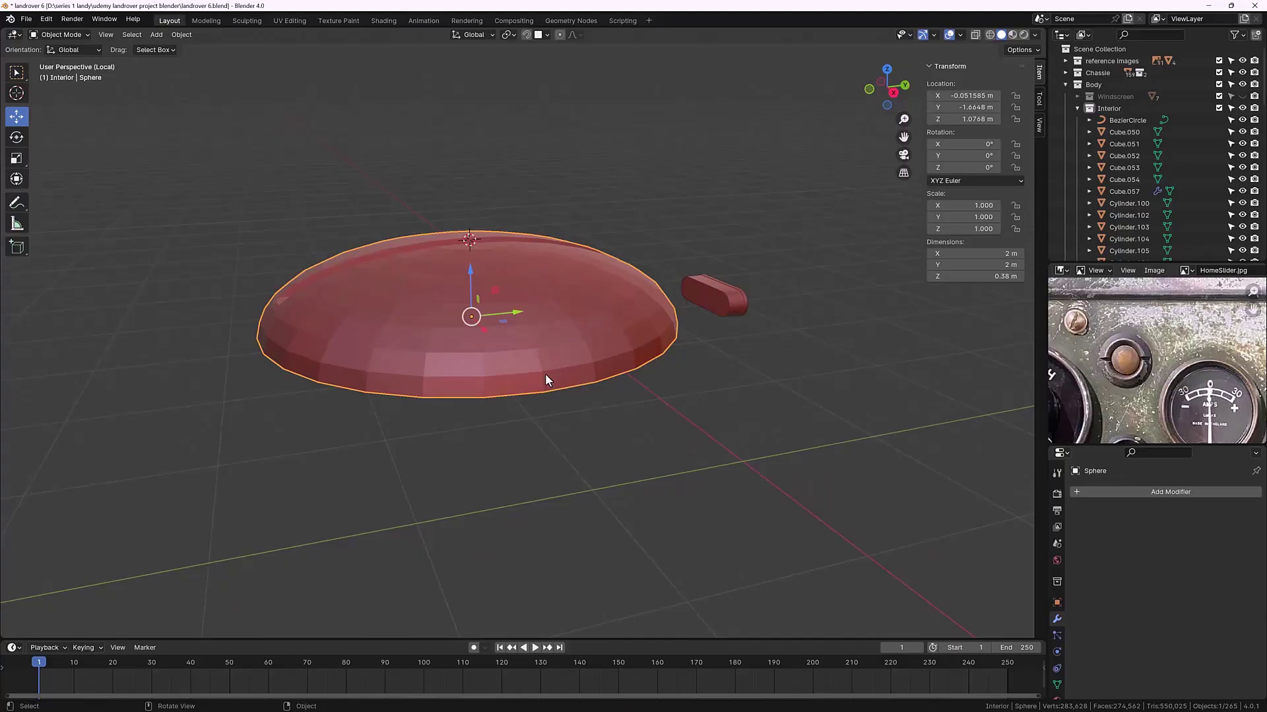
key("Tab")
middle_click_drag(545, 373, 529, 409)
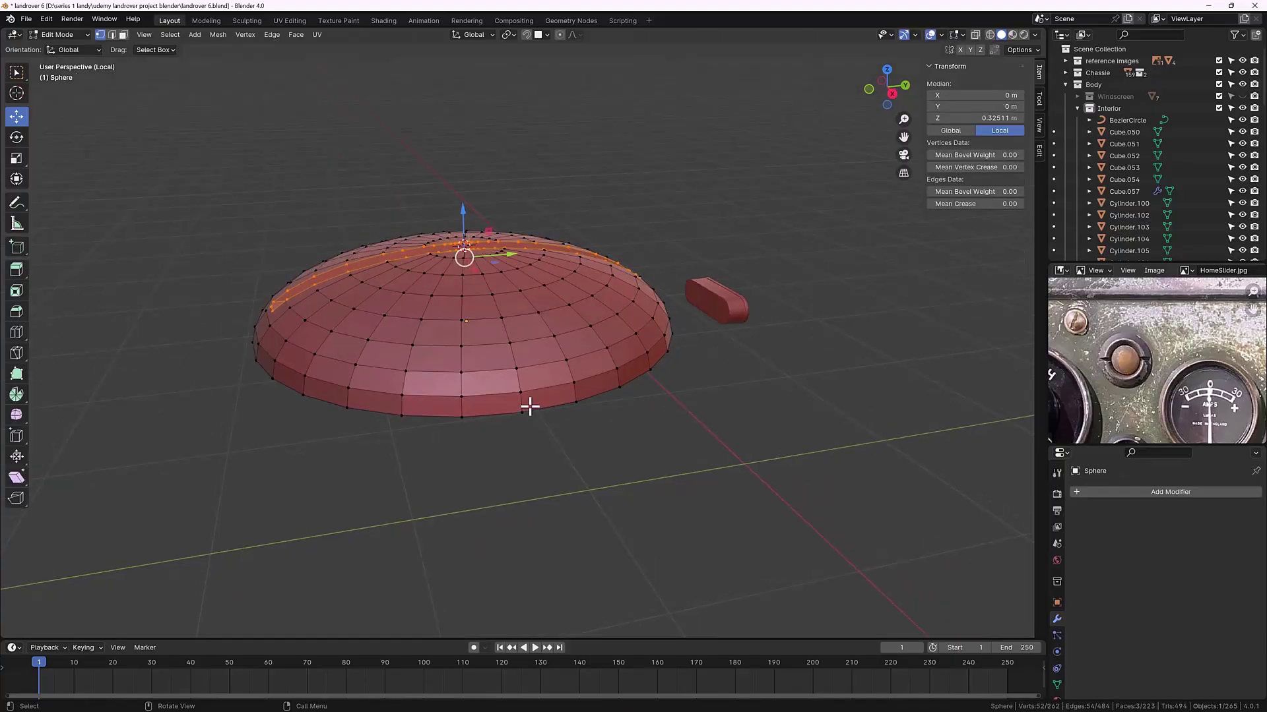
key("2")
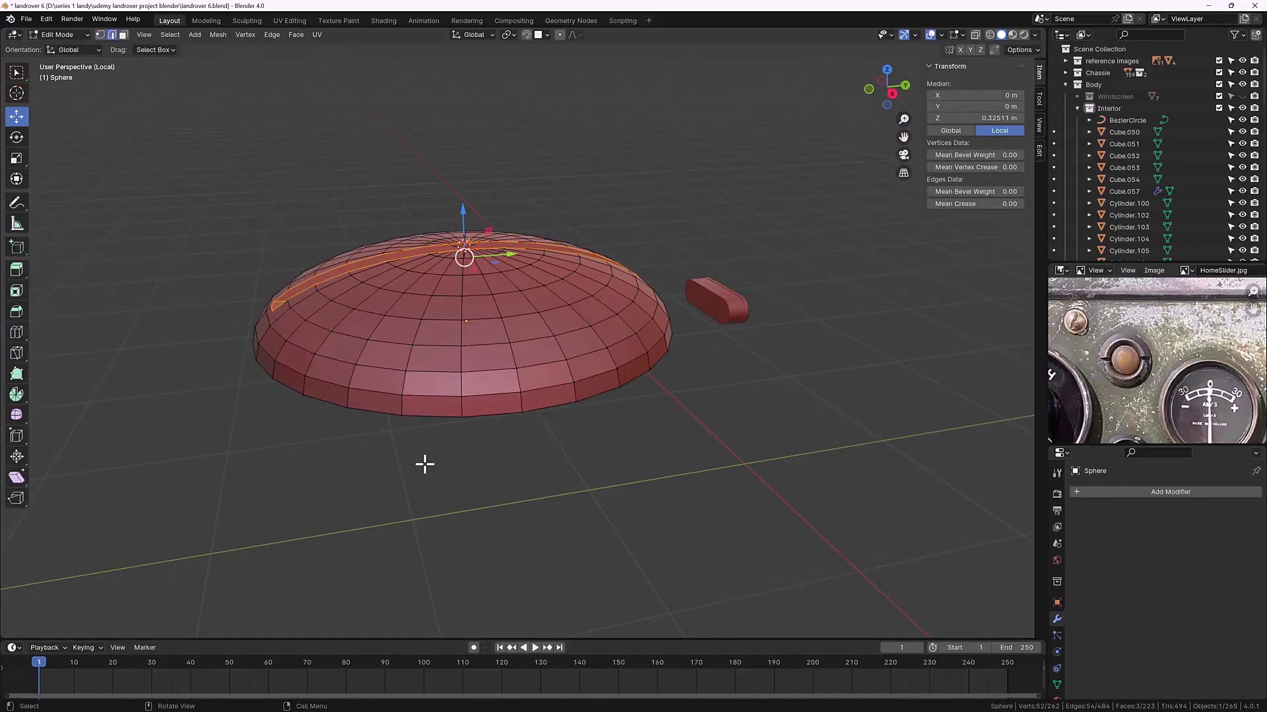
left_click(421, 416, "alt")
middle_click_drag(422, 416, 453, 518)
key("s")
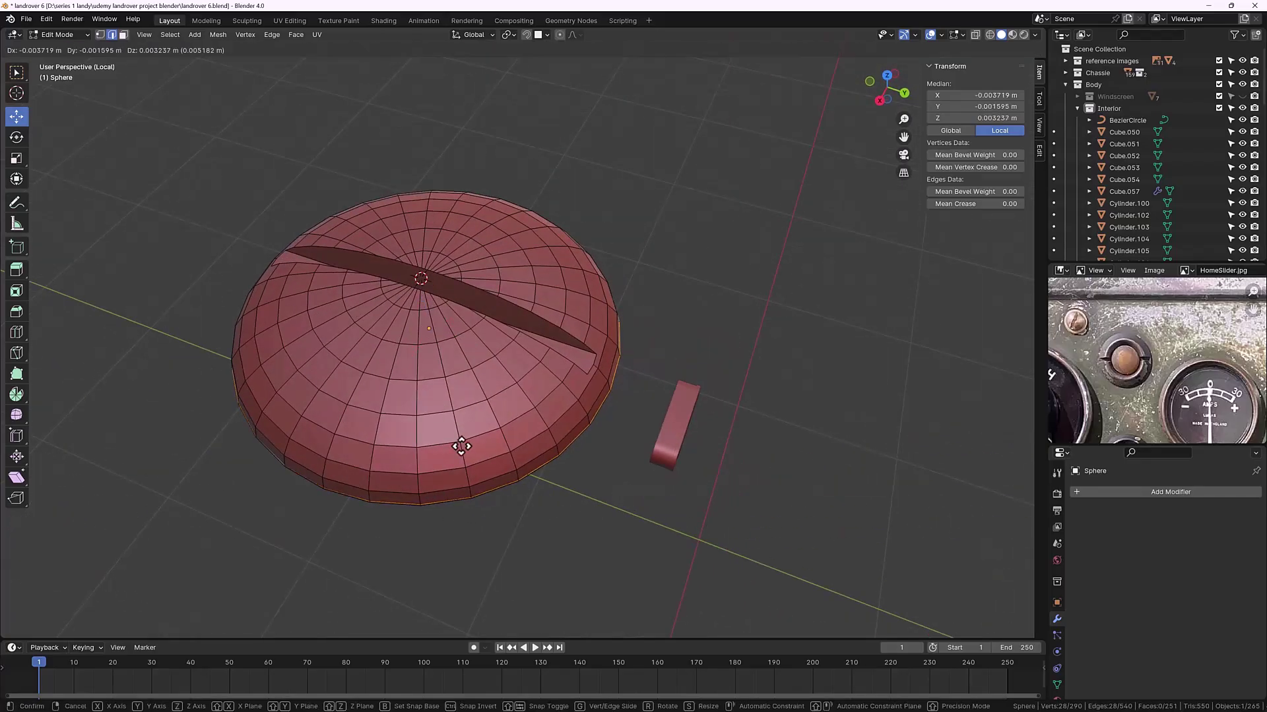
left_click(515, 431)
Step: Extrude the rim's outer edge loop down about 0.07 m along Z and return to Object Mode
mouse_move(514, 442)
middle_mouse_down()
mouse_move(512, 461)
mouse_move(533, 453)
middle_mouse_up()
key("g")
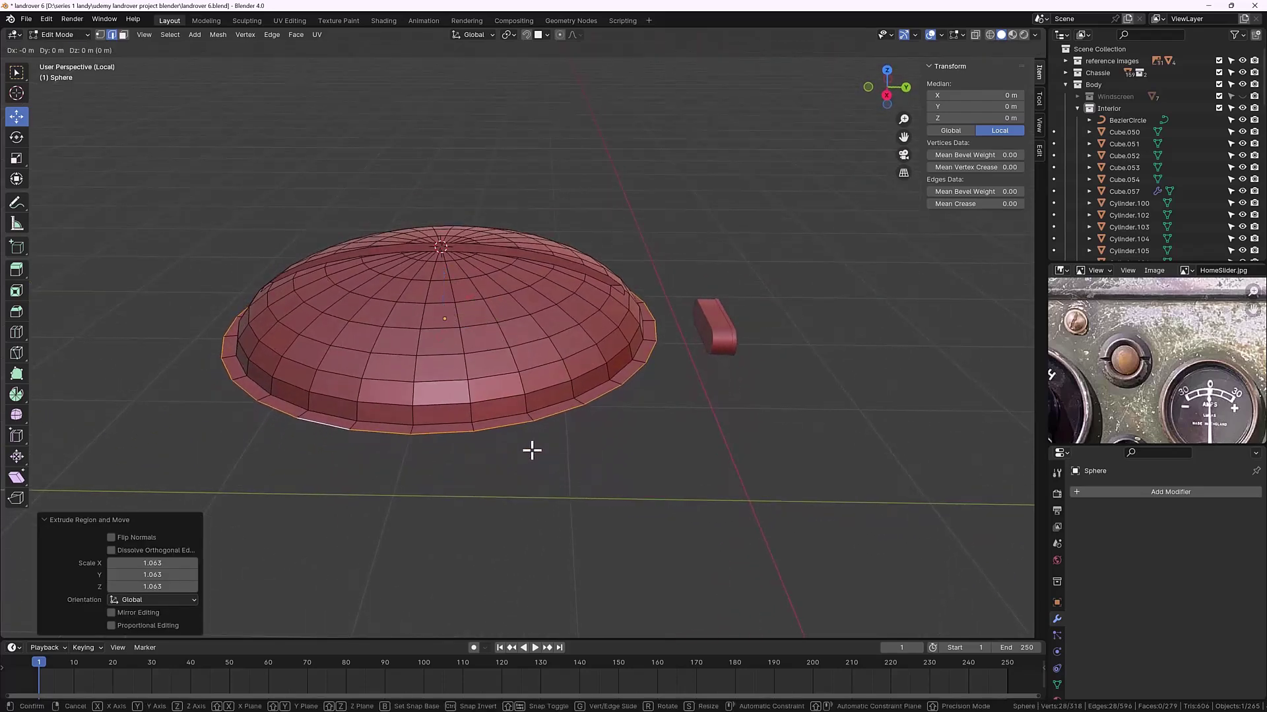
key("z")
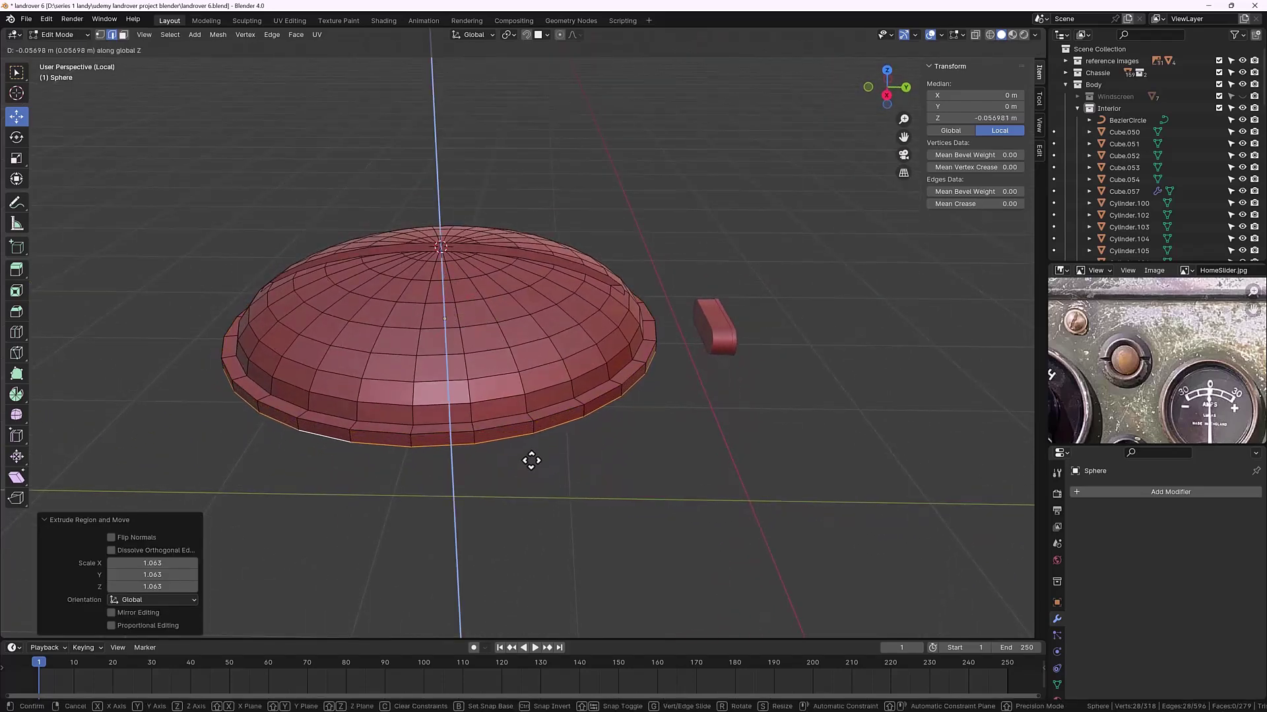
left_click(531, 463)
middle_click_drag(597, 500, 543, 562)
left_click(562, 526)
left_click(568, 540)
key("Tab")
Step: Apply Shade Auto Smooth to the slotted dome with a 48.9° angle
scroll(433, 446, "up", 3)
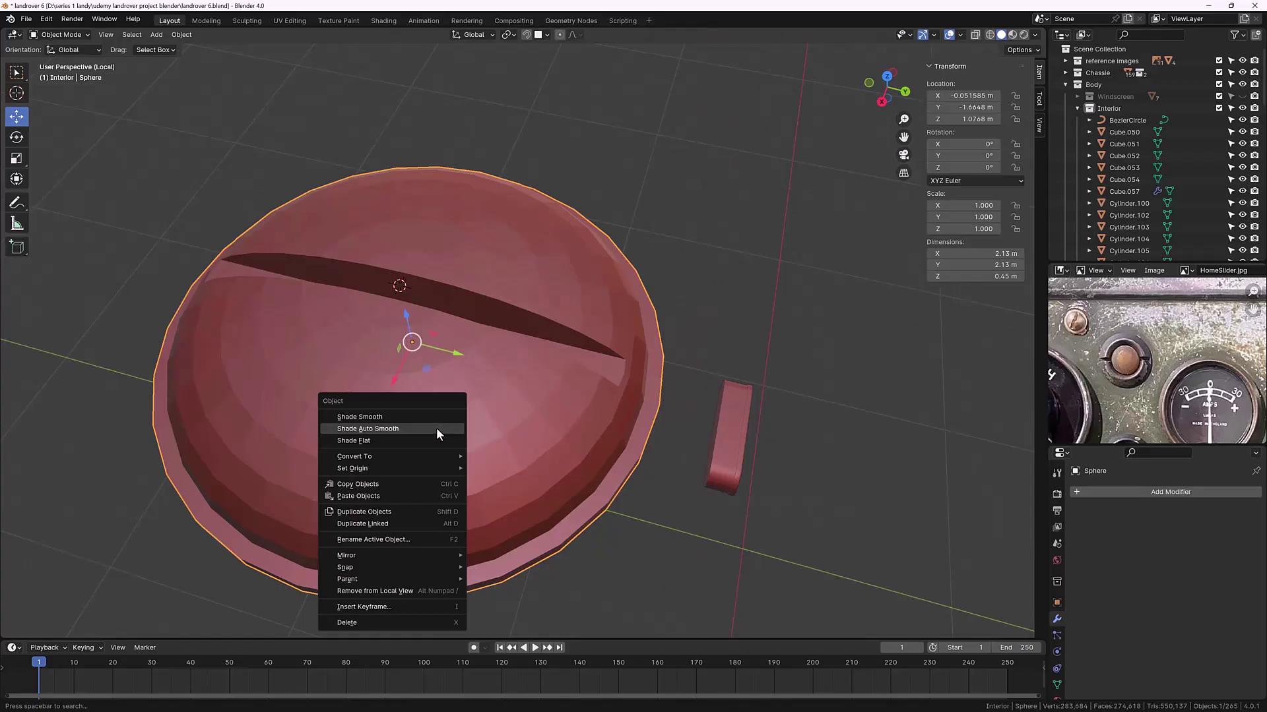
left_click(437, 429)
Step: Rotate the slotted screw head about the global X axis by 90° and again by 180°
middle_click_drag(435, 450, 442, 398)
key("r")
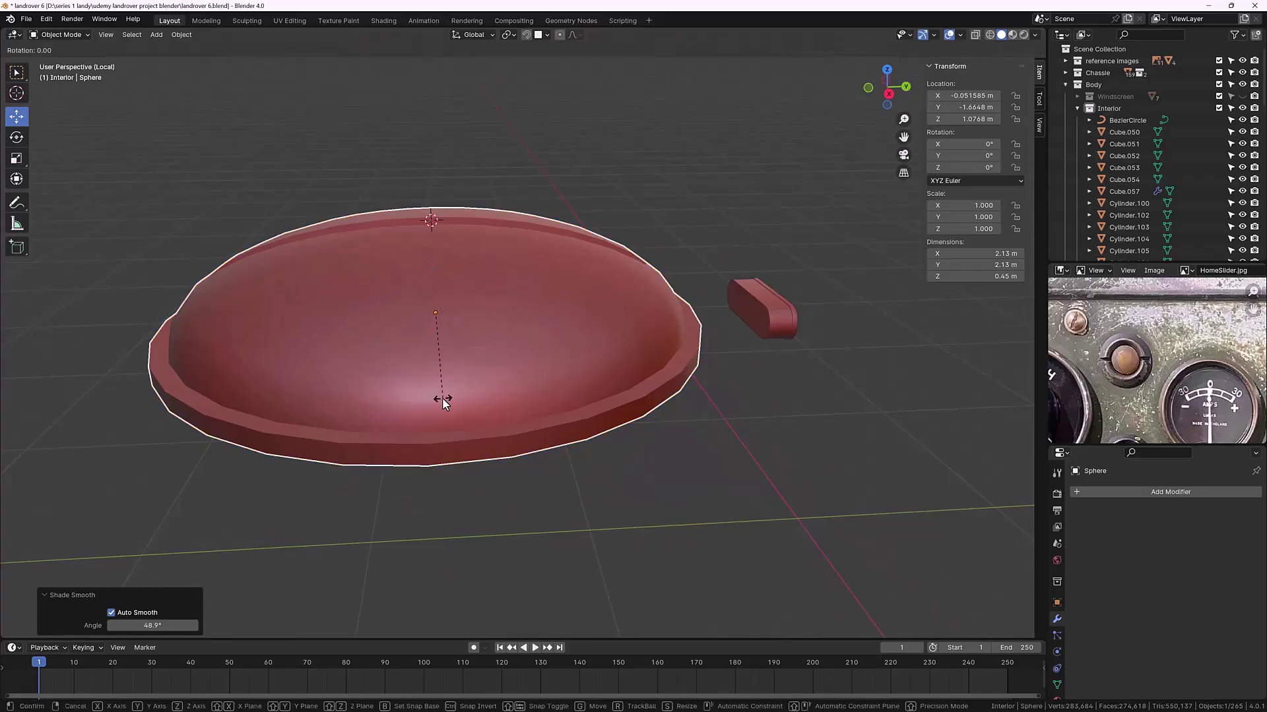
type("x90")
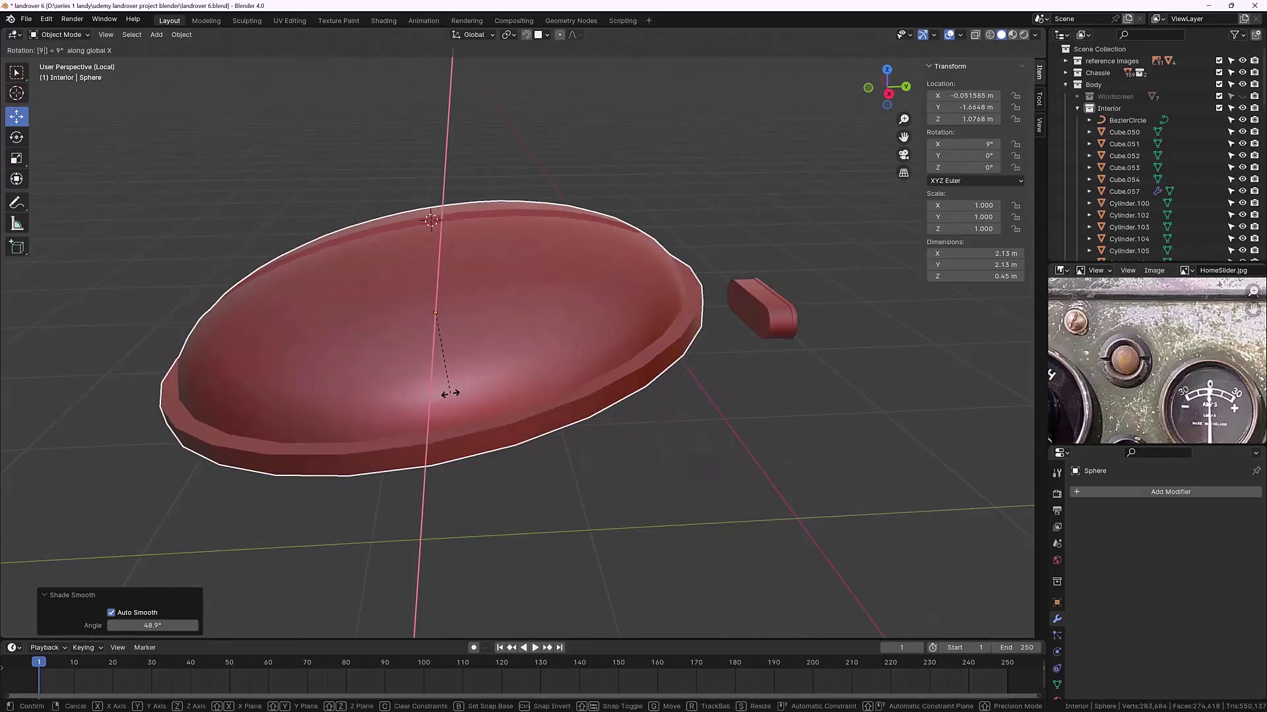
key("Return")
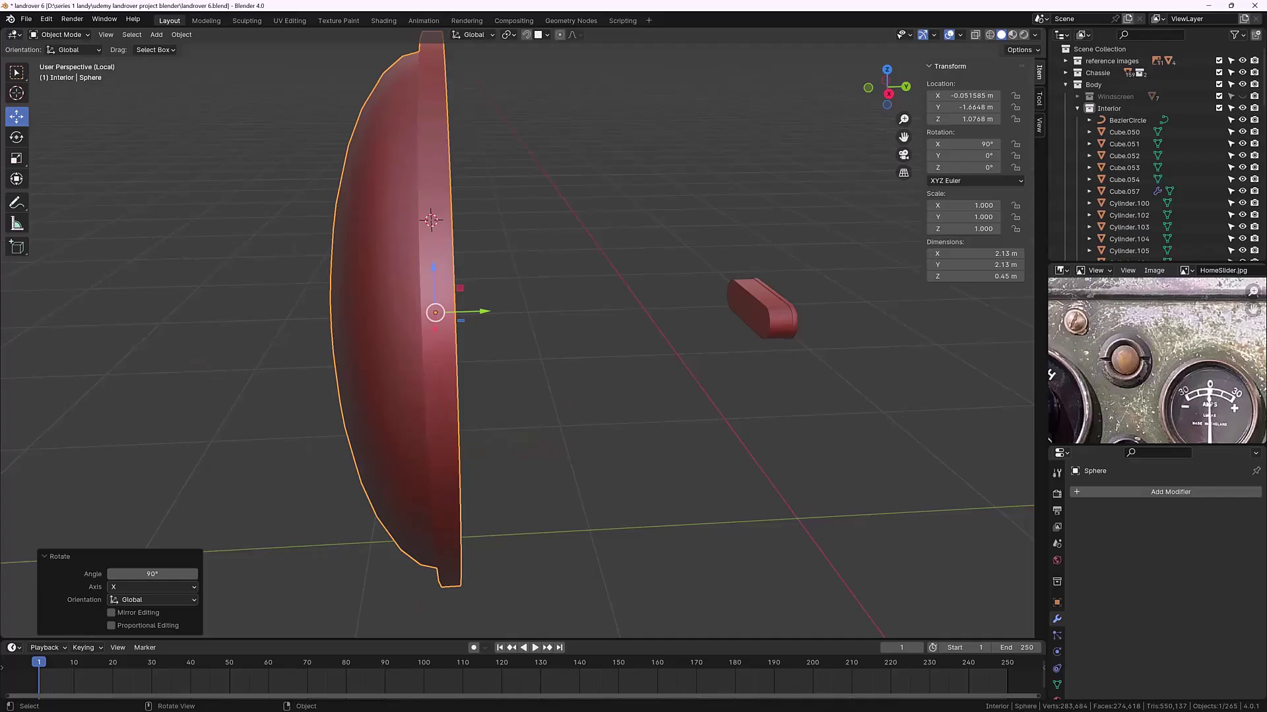
type("rx")
type("18")
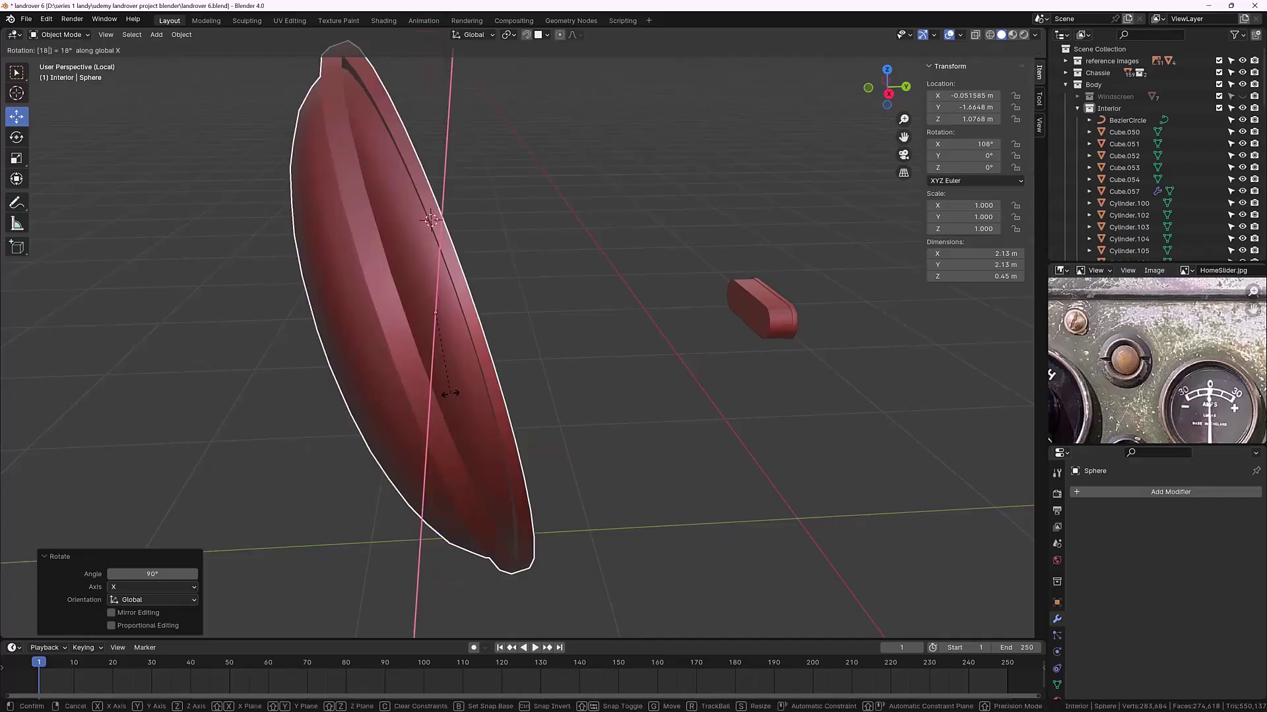
type("0")
key("Return")
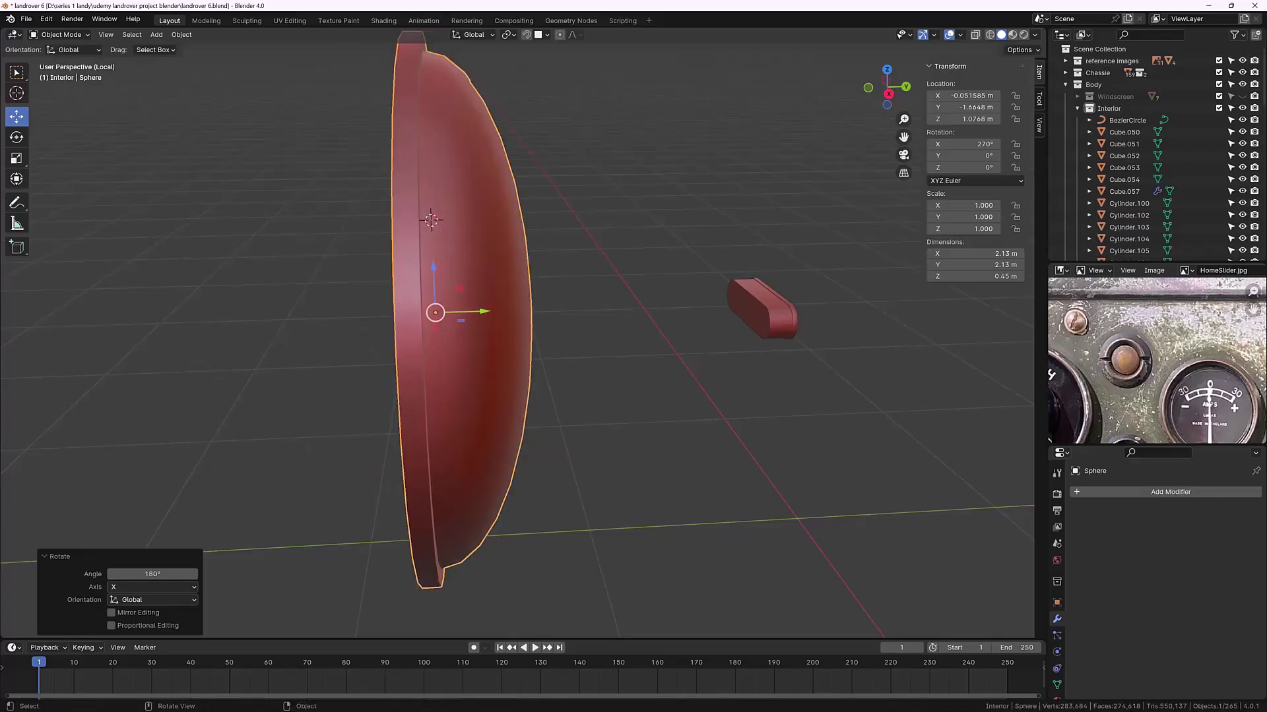
Step: Scale the screw head down uniformly to about 0.059 against the instrument panel in back view
key("ctrl+KP_1")
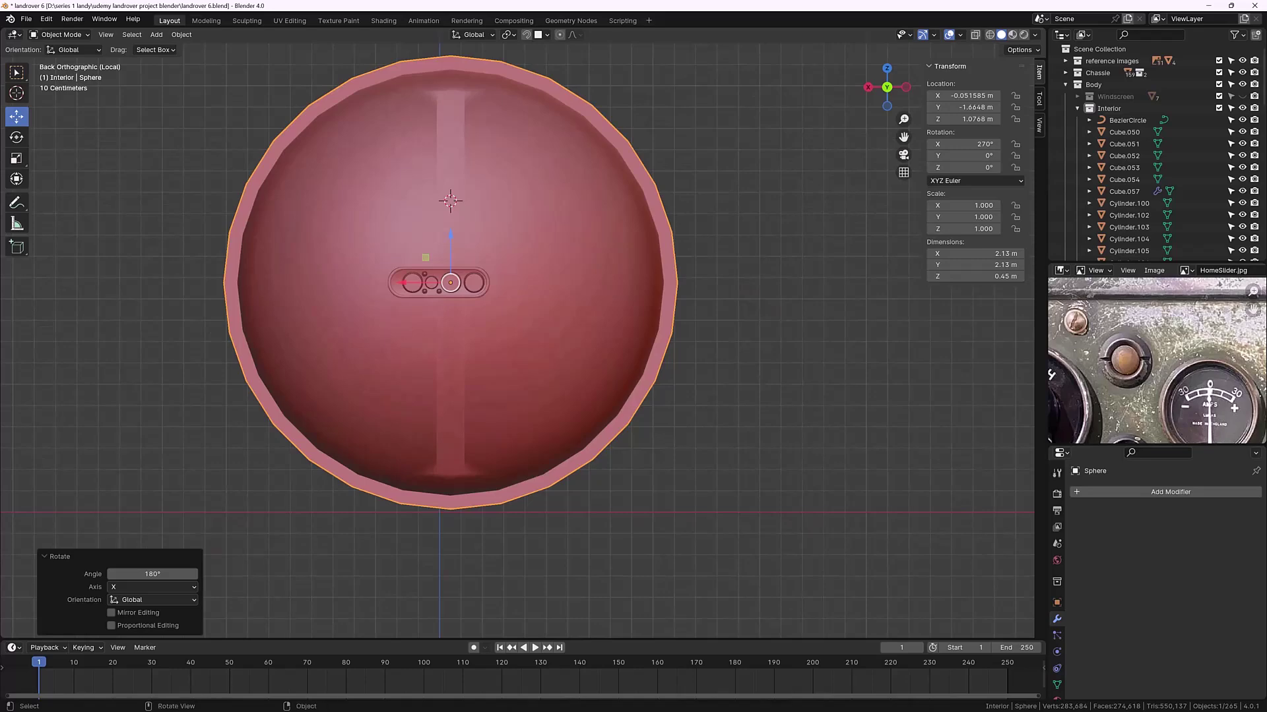
scroll(481, 260, "down", 2)
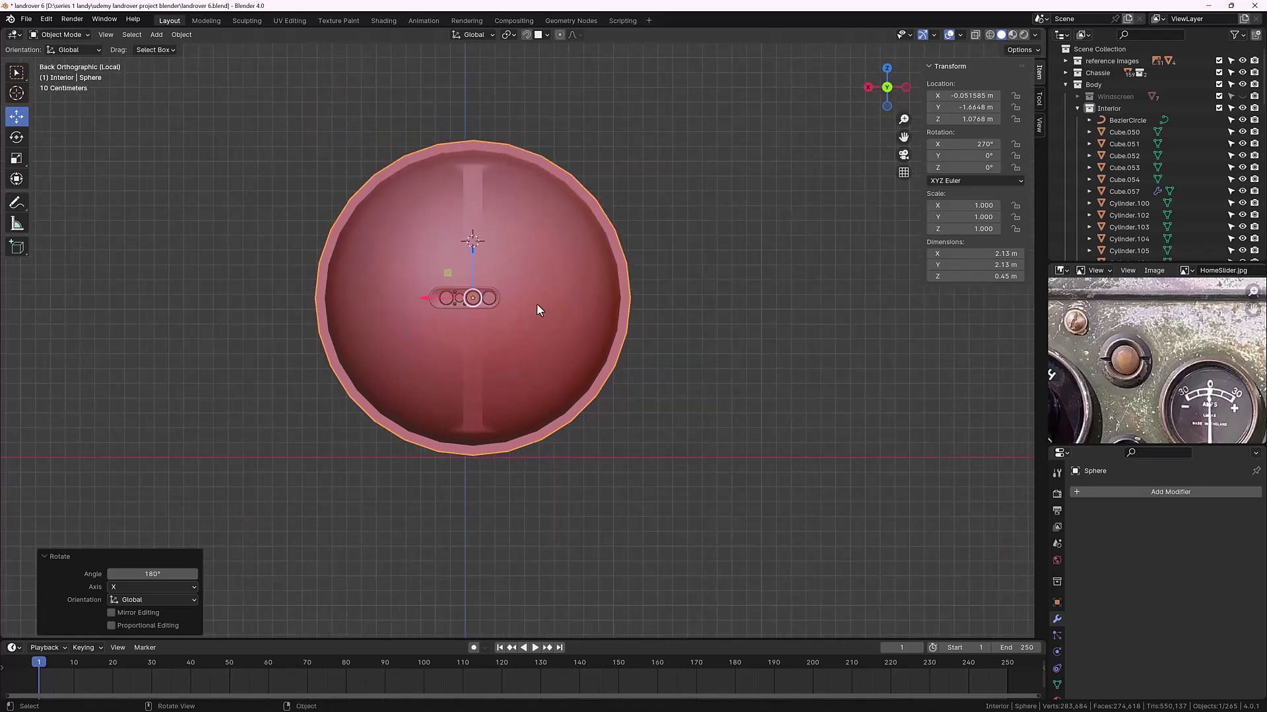
scroll(537, 305, "up", 2)
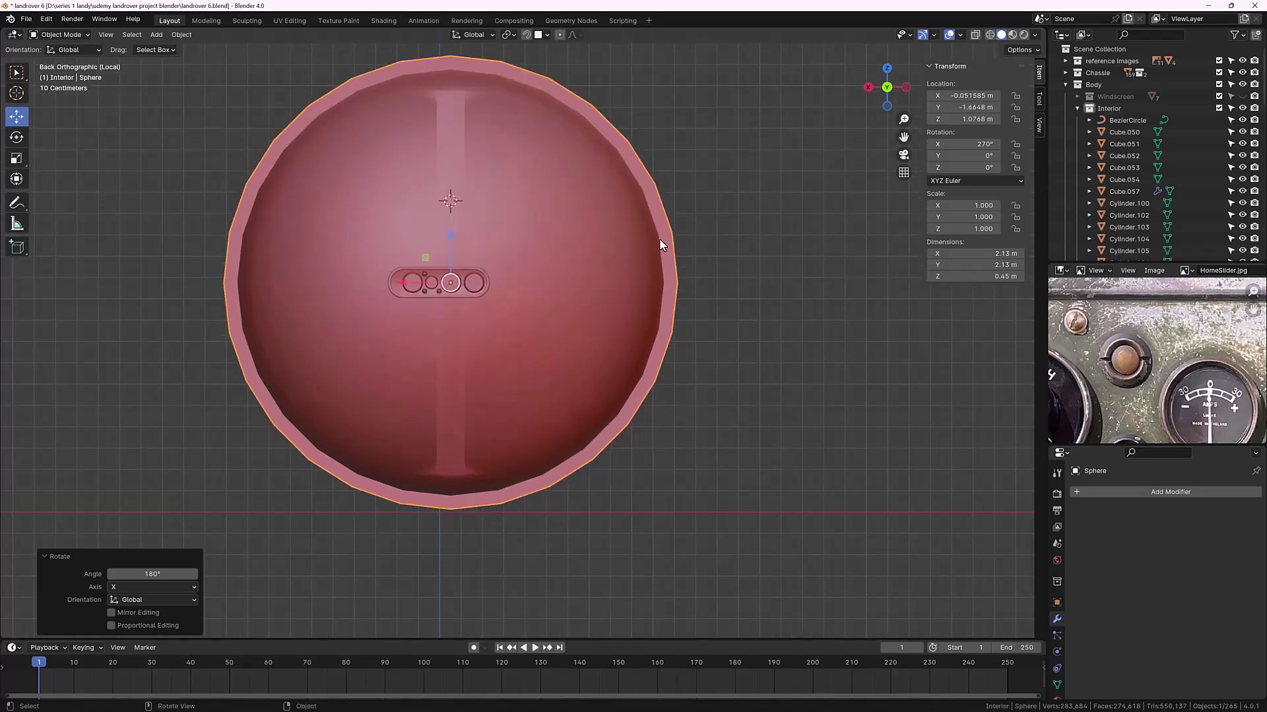
key("s")
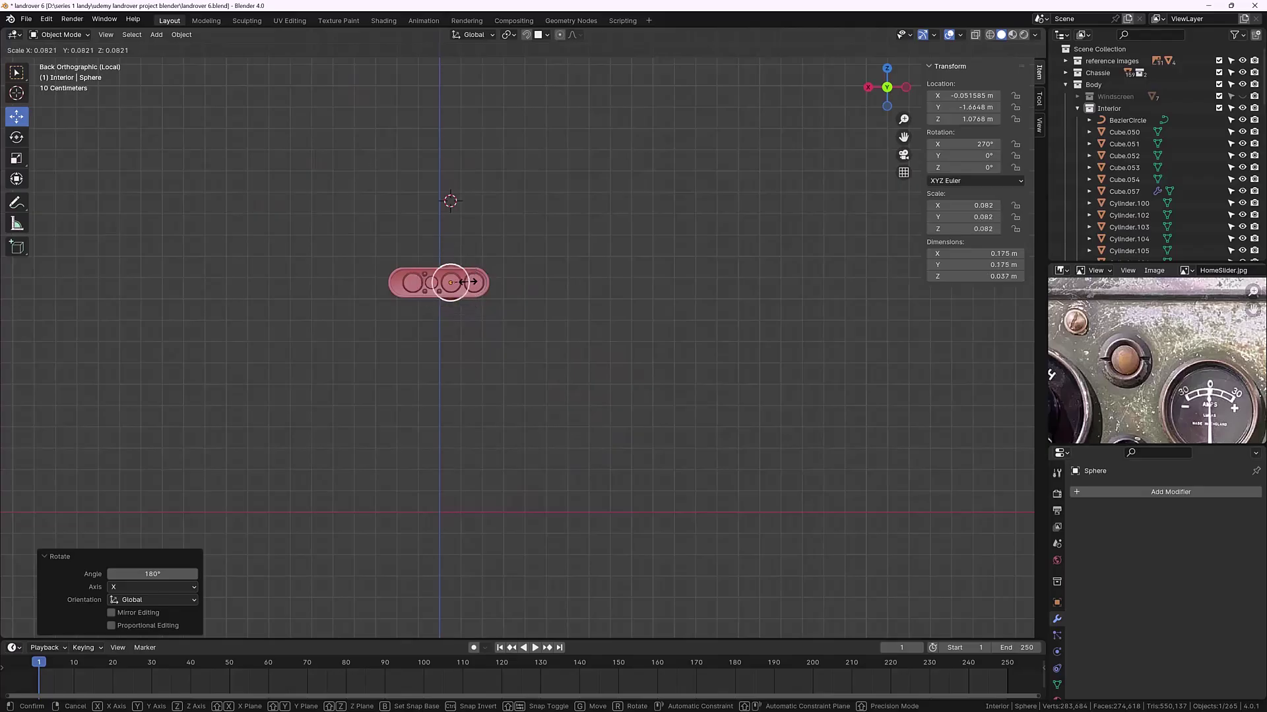
left_click(465, 282)
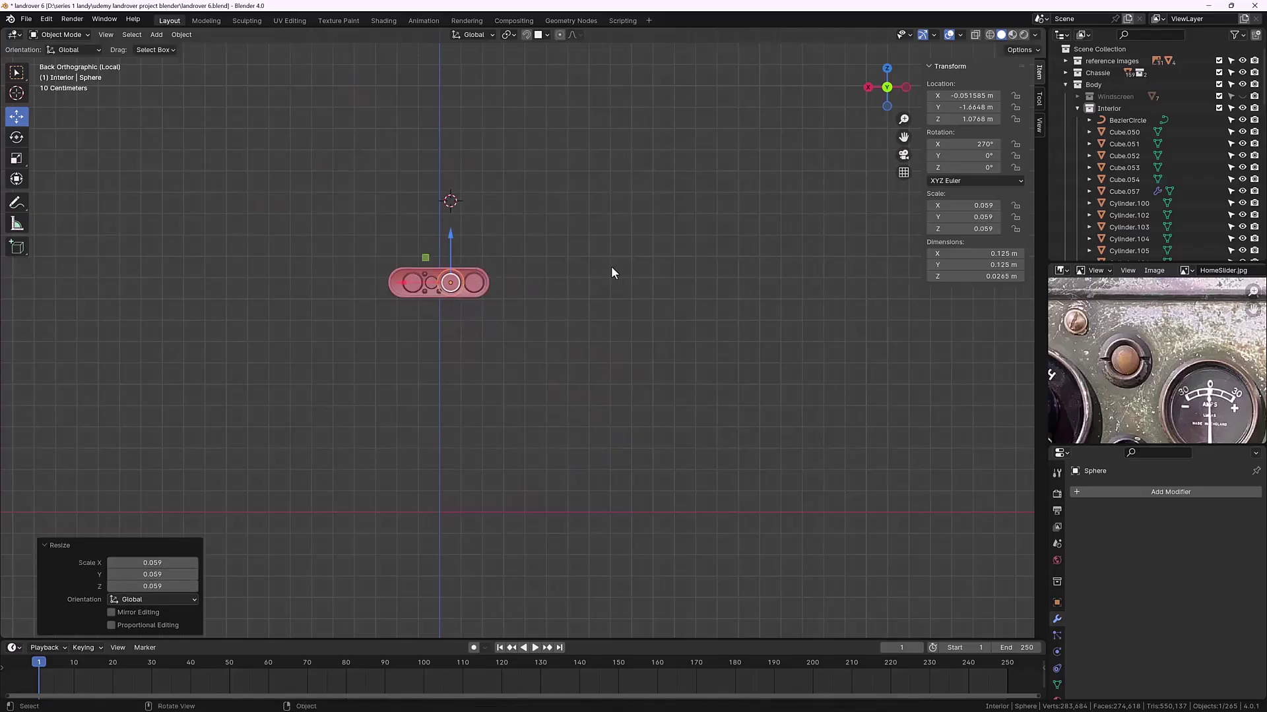
Step: Move the screw head about 1.415 m along Y to just in front of the instrument panel's face
middle_click_drag(562, 340, 636, 343)
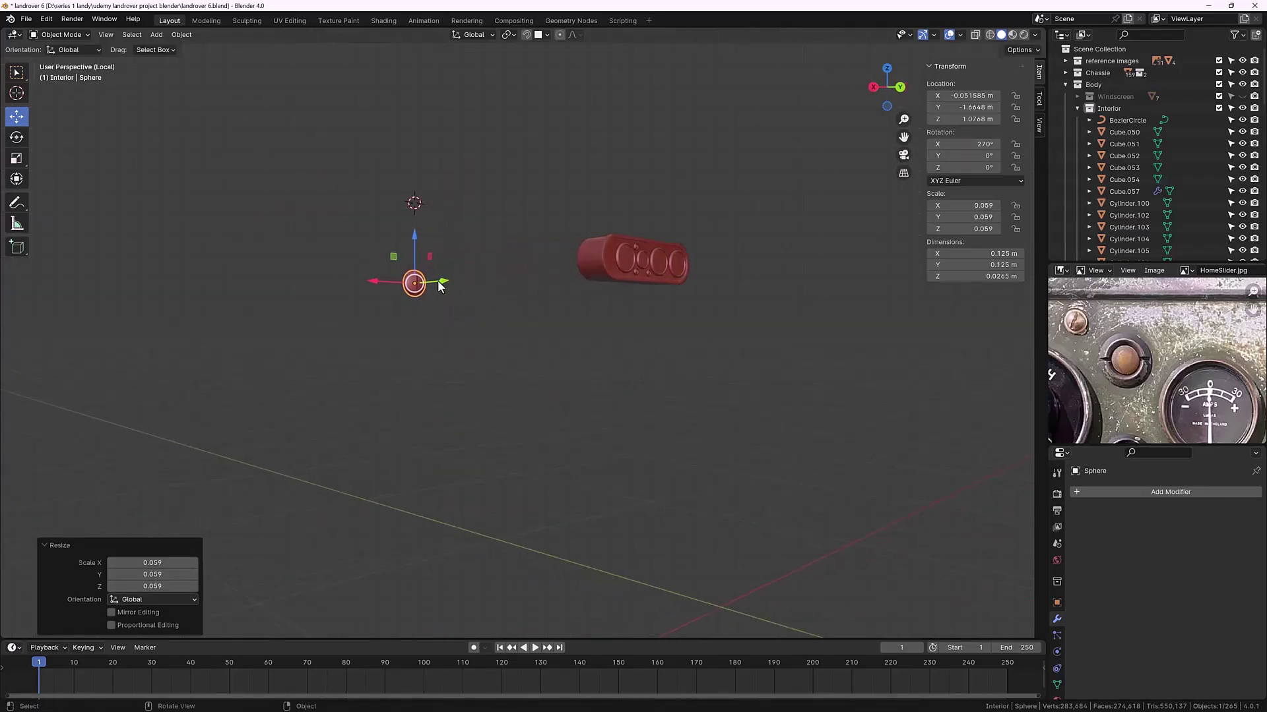
key("g")
key("y")
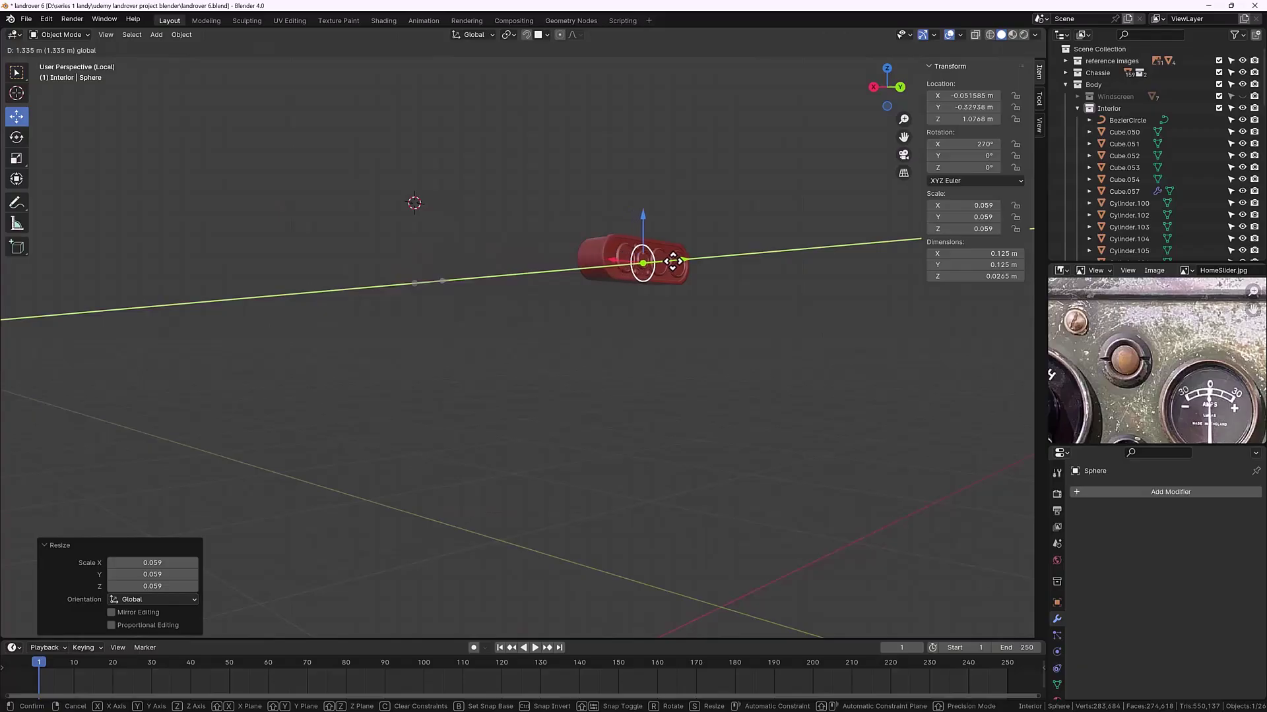
left_click(685, 255)
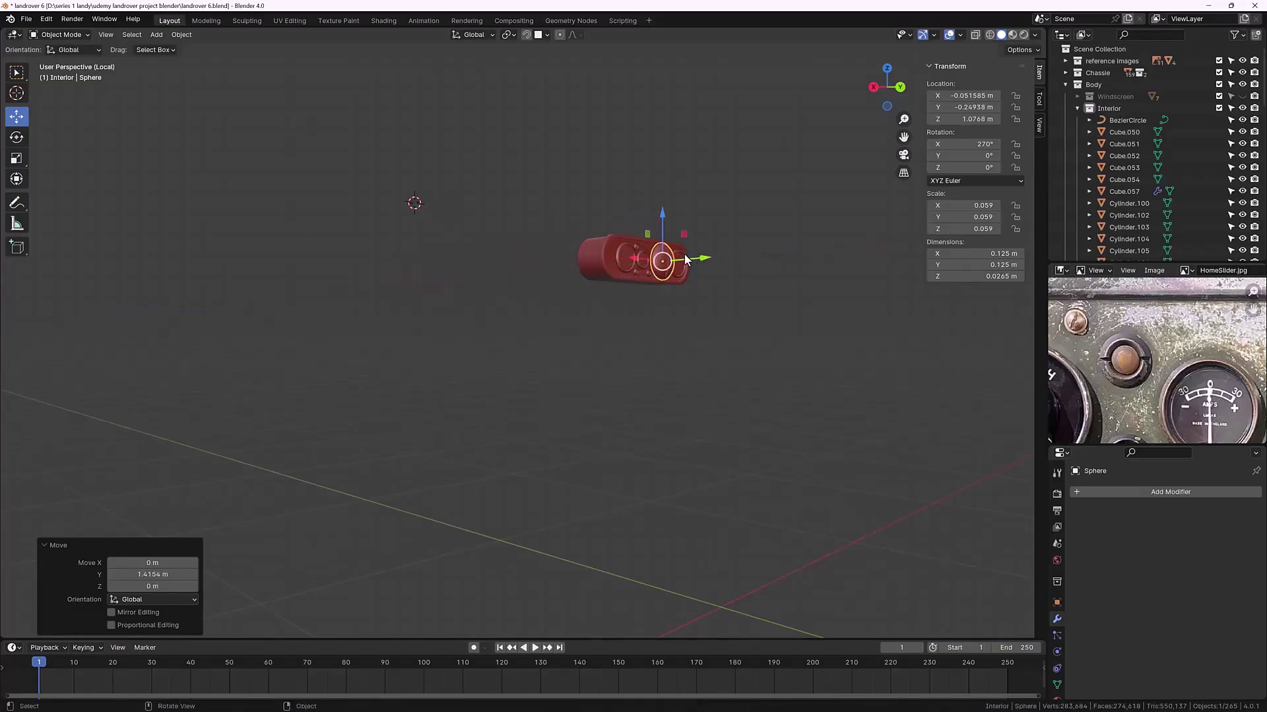
Step: Scale the screw head down further to about 0.012 m in diameter to suit the panel details
key("ctrl+KP_1")
scroll(458, 268, "up", 7)
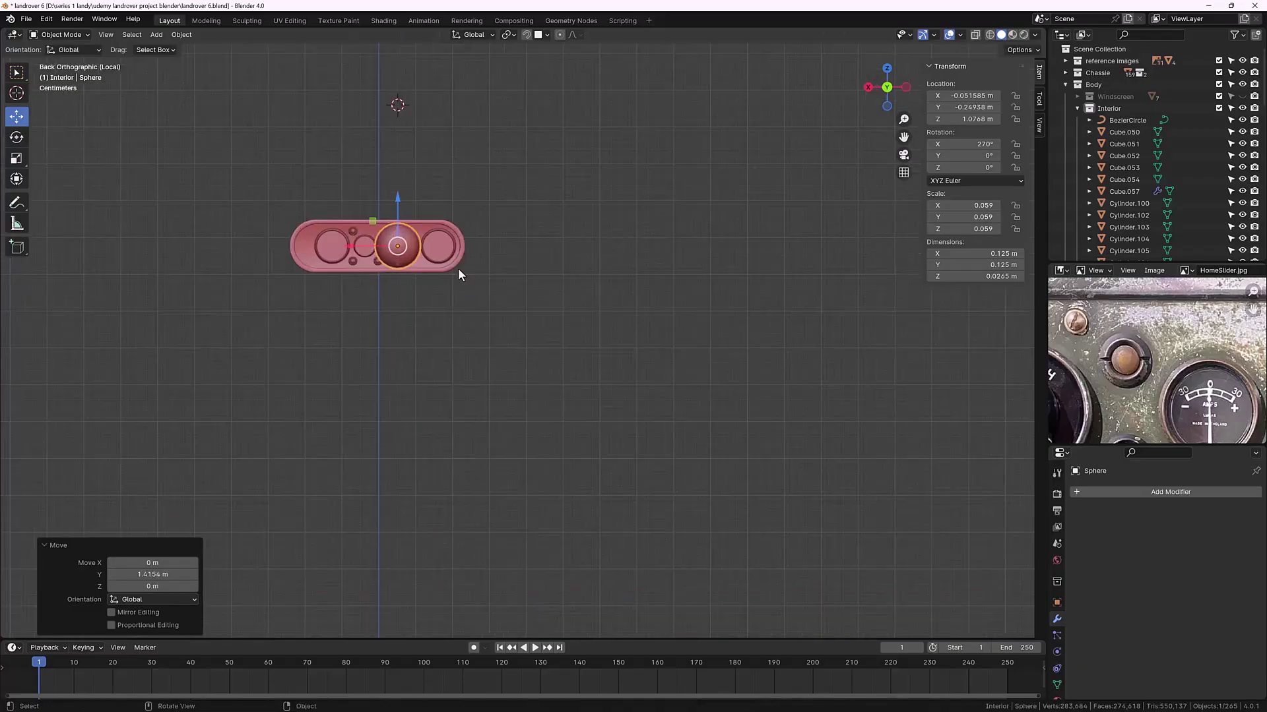
middle_click_drag(414, 219, 565, 370, "shift")
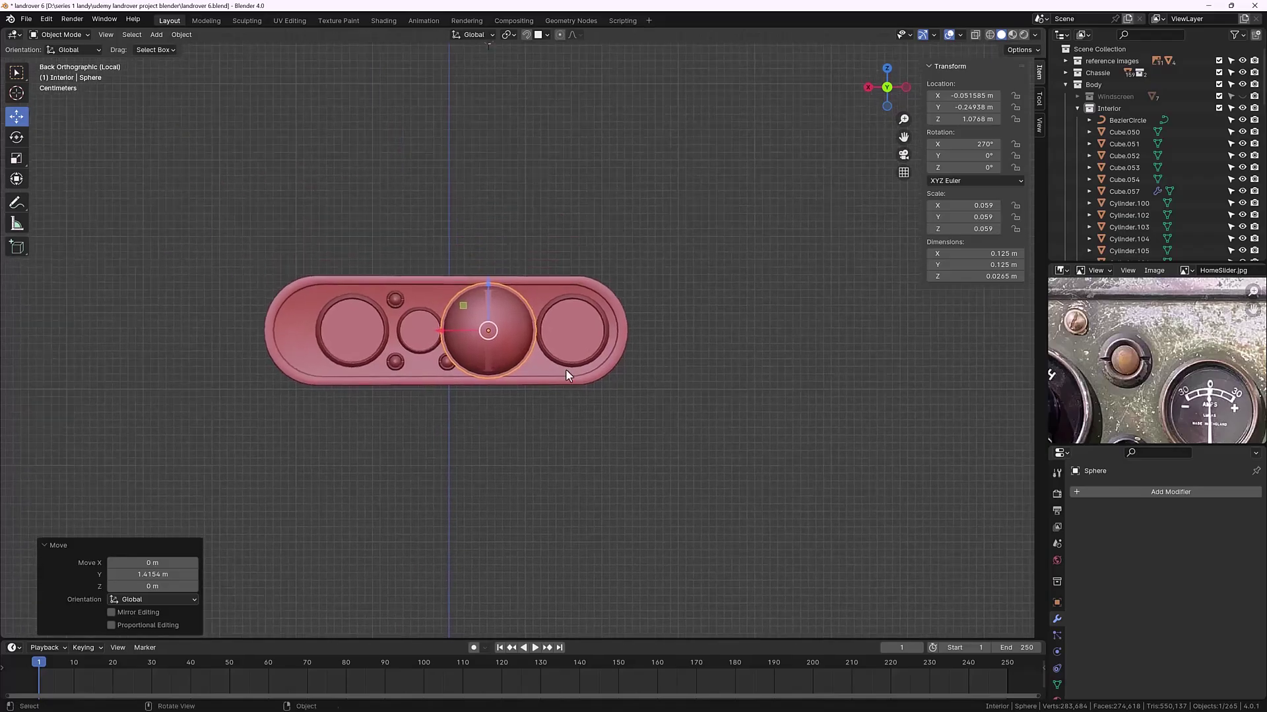
scroll(541, 336, "up", 5)
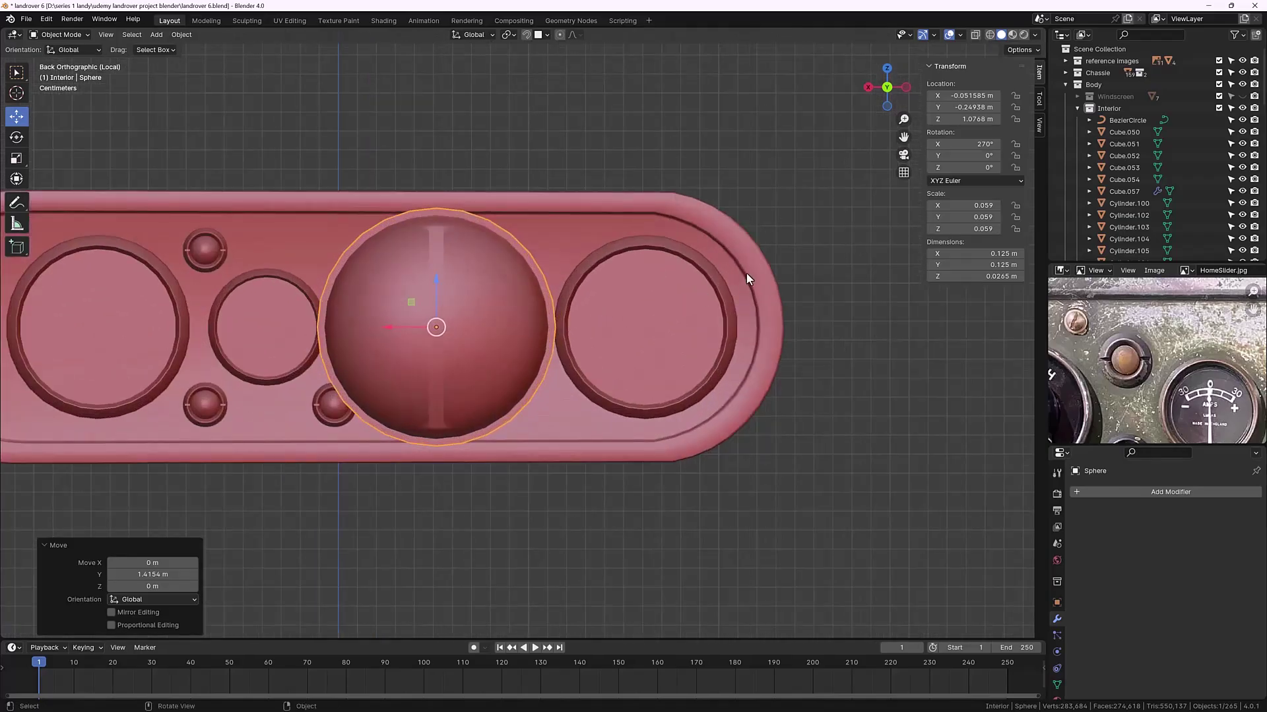
key("s")
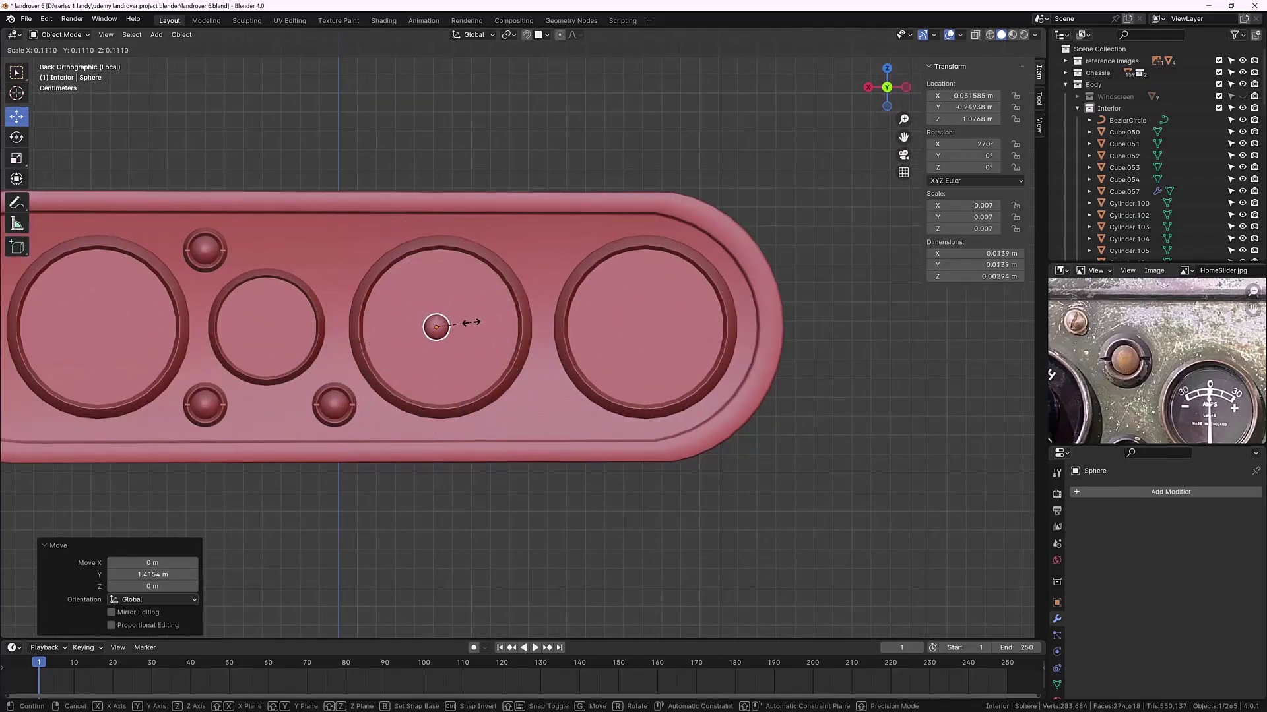
left_click(469, 329)
Step: Place the screw head between the two large gauges near the panel's upper edge, at about X -0.106 m and Z 1.125 m, and rotate it about -46.7°
left_click_drag(434, 282, 455, 169)
left_click_drag(381, 232, 492, 246)
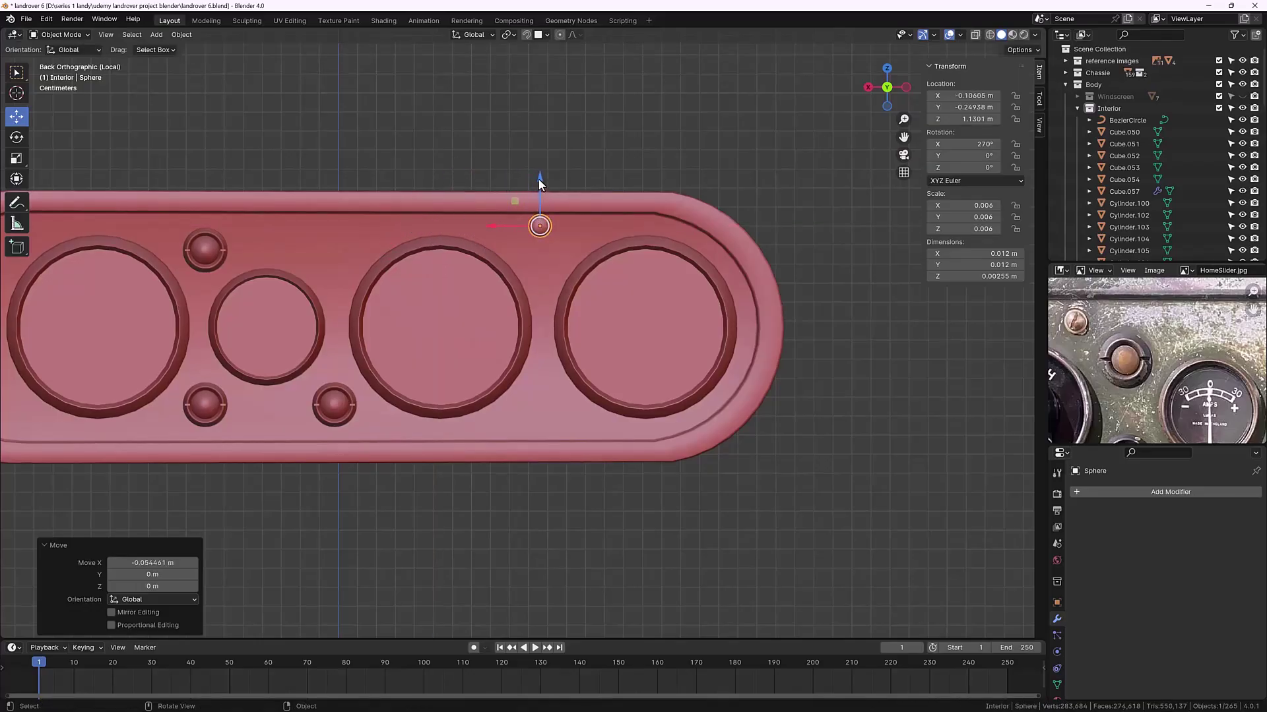
left_click_drag(539, 184, 540, 192)
scroll(554, 181, "up", 3)
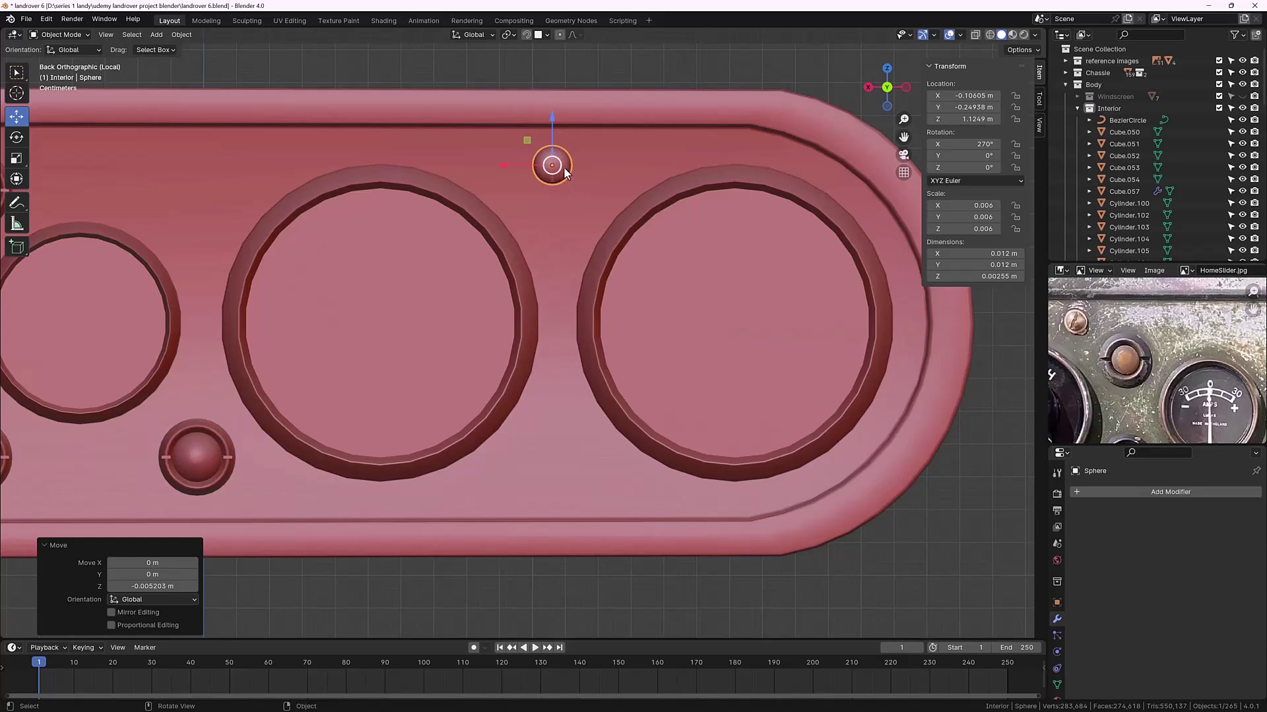
key("r")
left_click(560, 172)
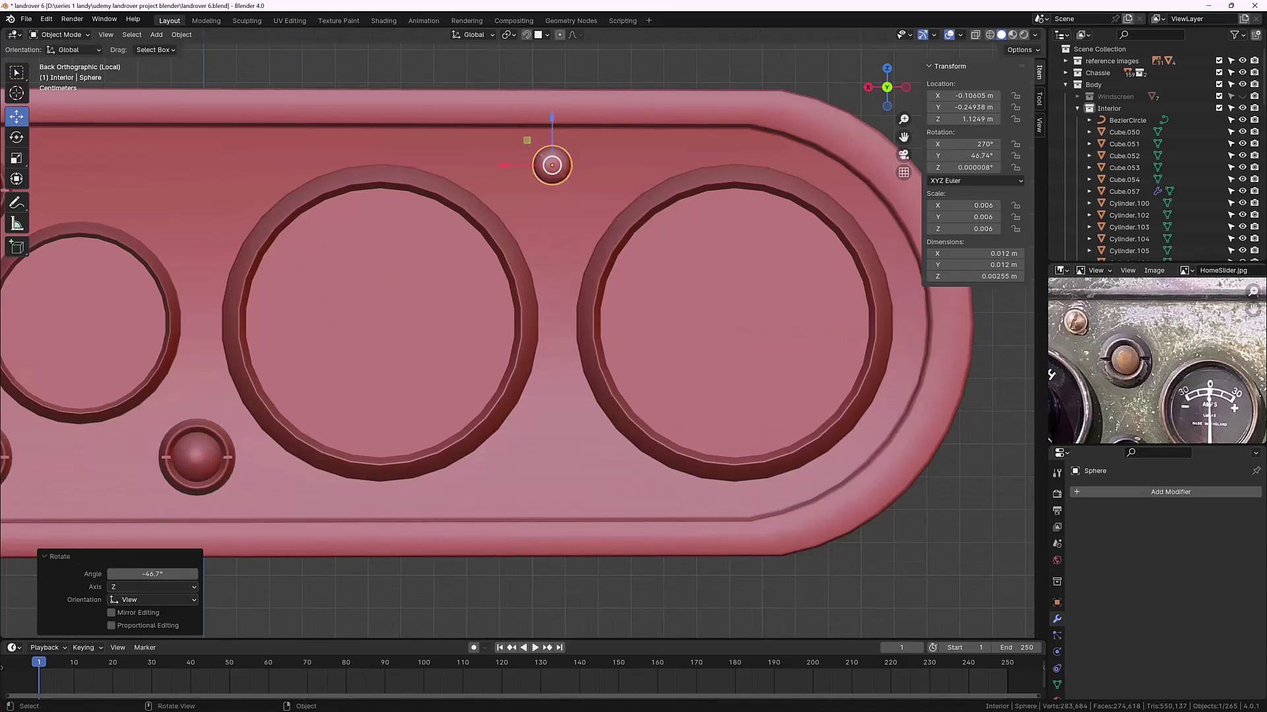
Step: Duplicate the screw head about 0.09 m down along Z and rotate the copy about -80.2° in the view
scroll(547, 184, "down", 2)
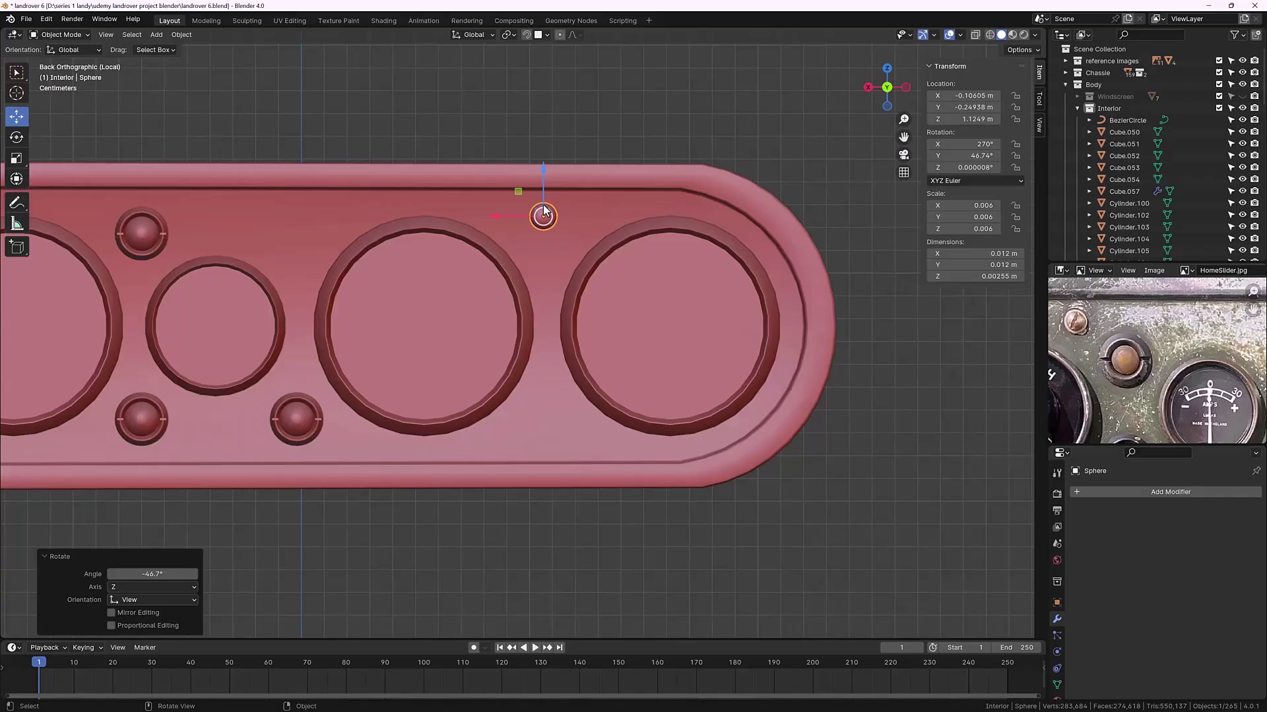
key("shift+d")
key("z")
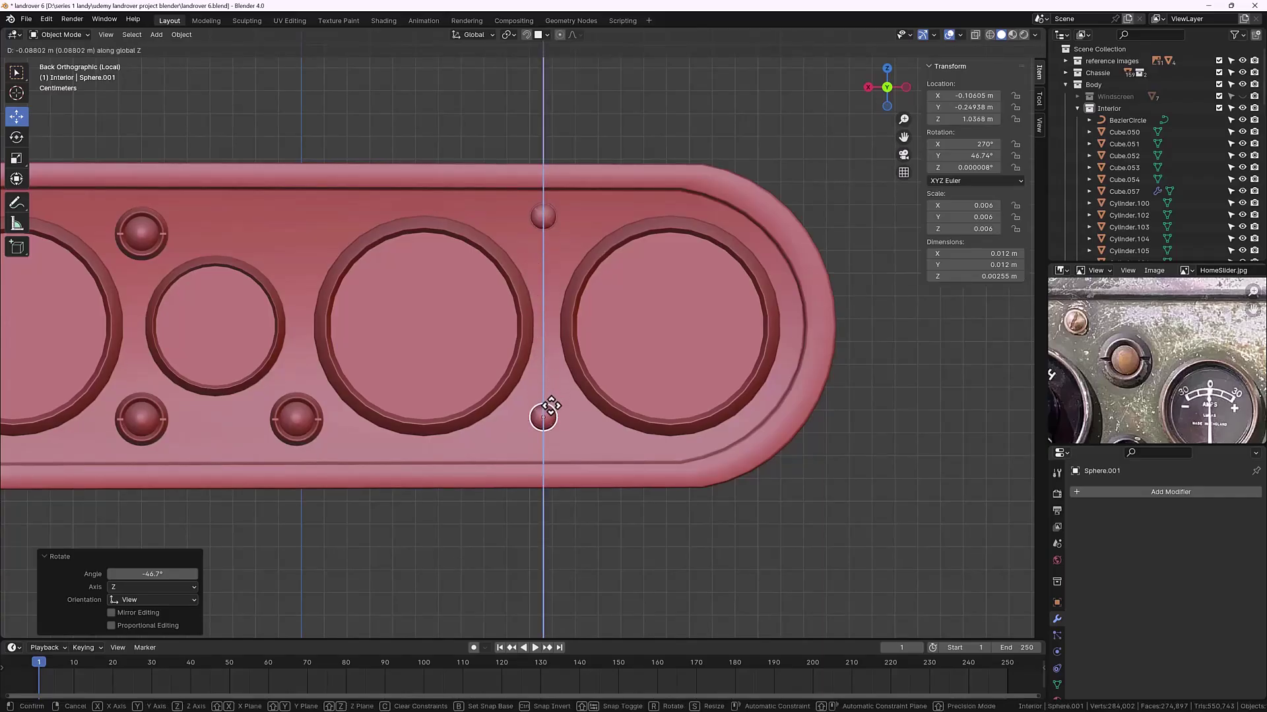
left_click(549, 414)
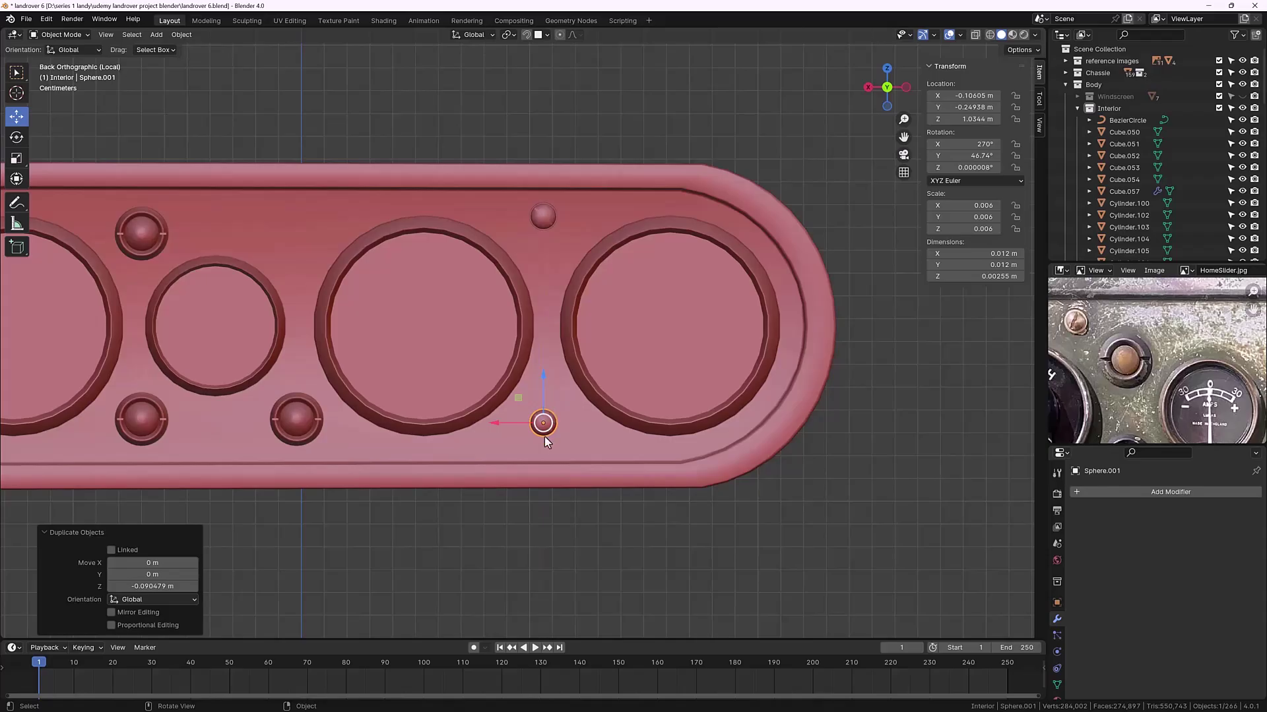
key("r")
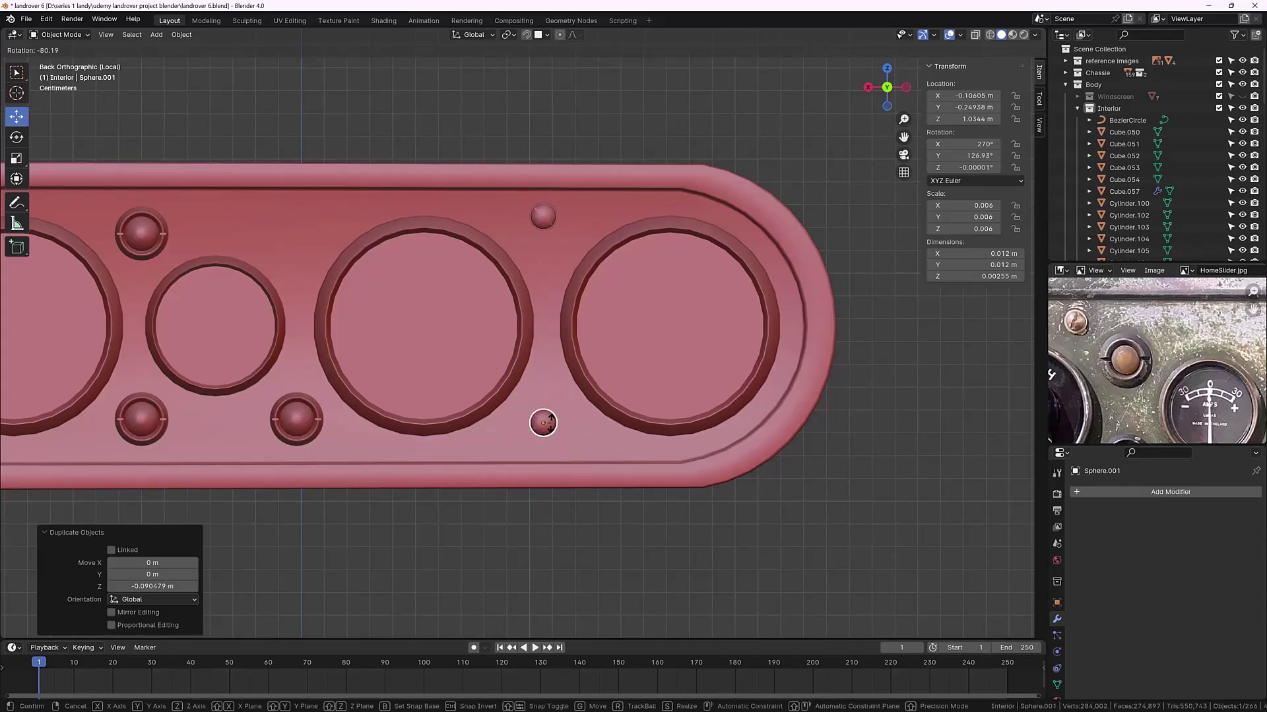
left_click(549, 427)
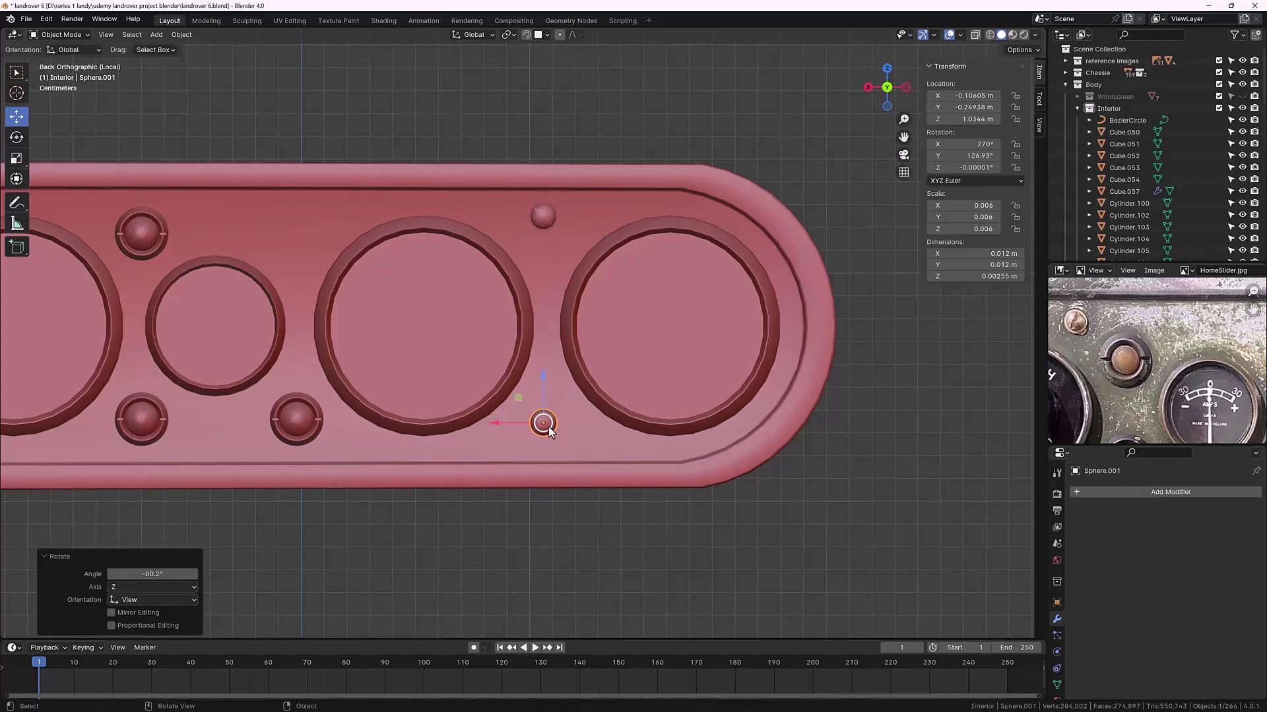
Step: Duplicate both screw heads about 0.28 m along X to the opposite end of the panel
left_click(542, 216, "shift")
scroll(531, 307, "down", 2)
middle_click_drag(531, 306, 668, 284, "shift")
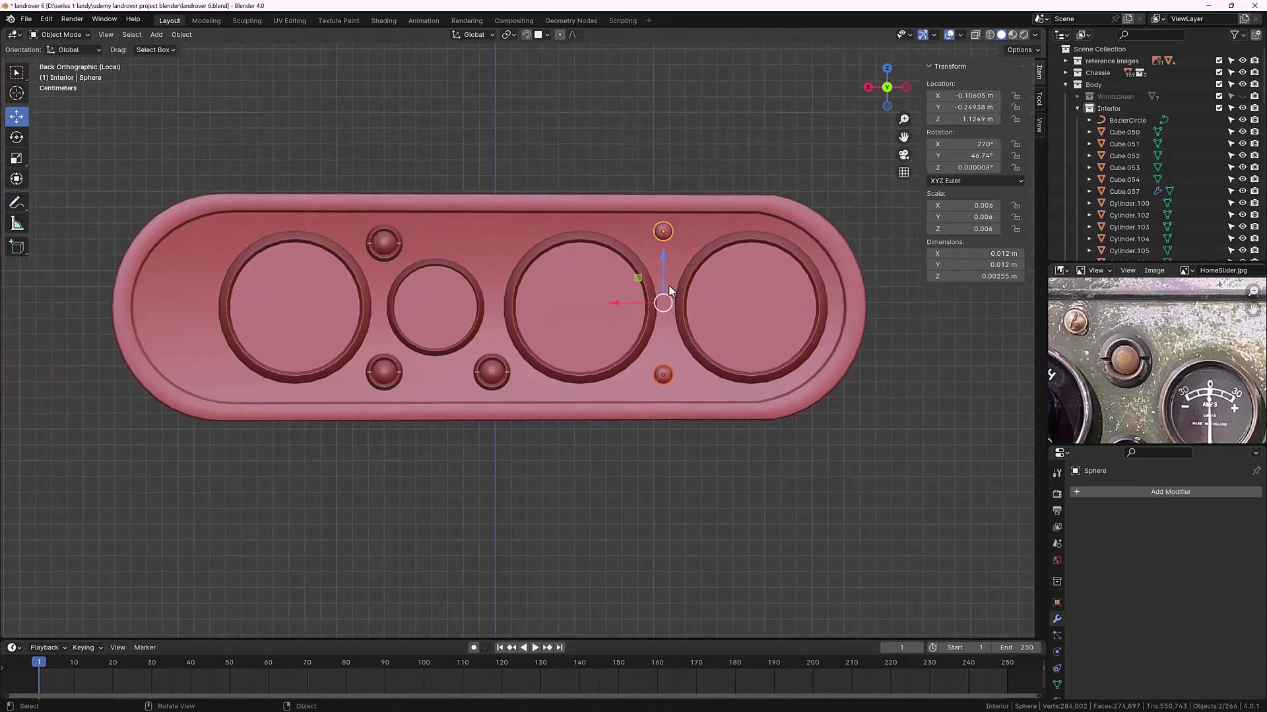
key("shift+d")
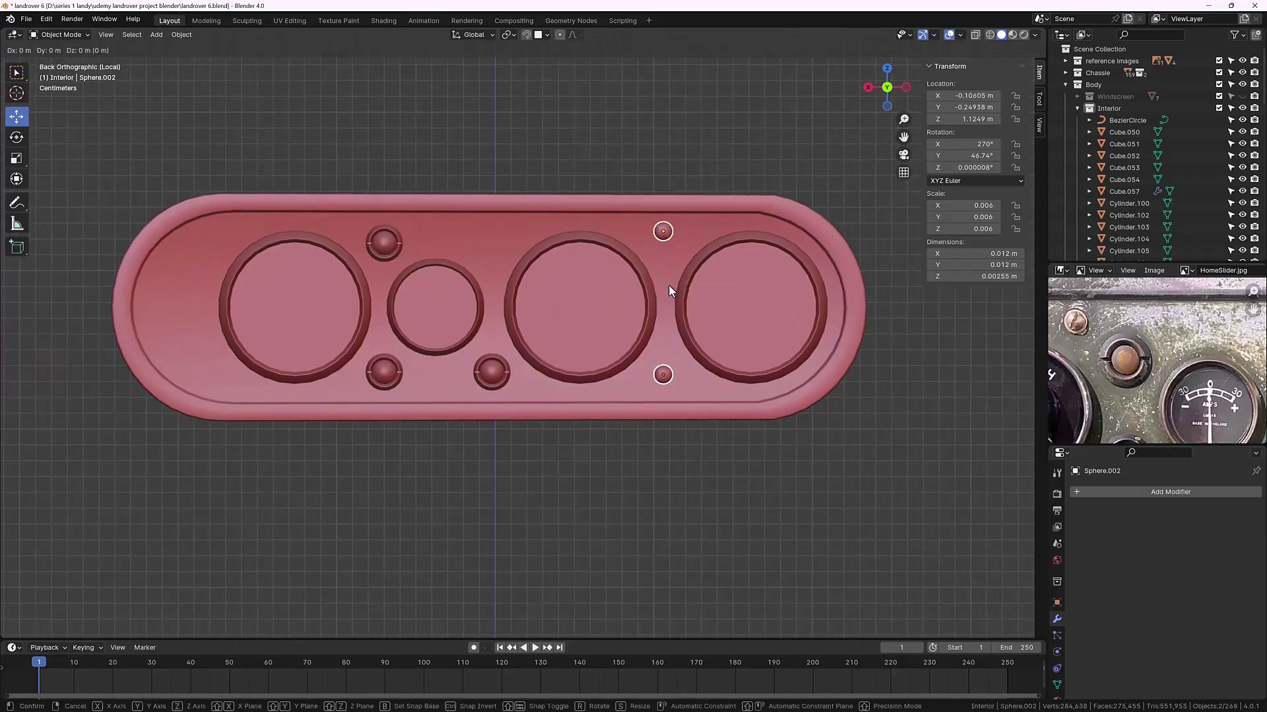
key("x")
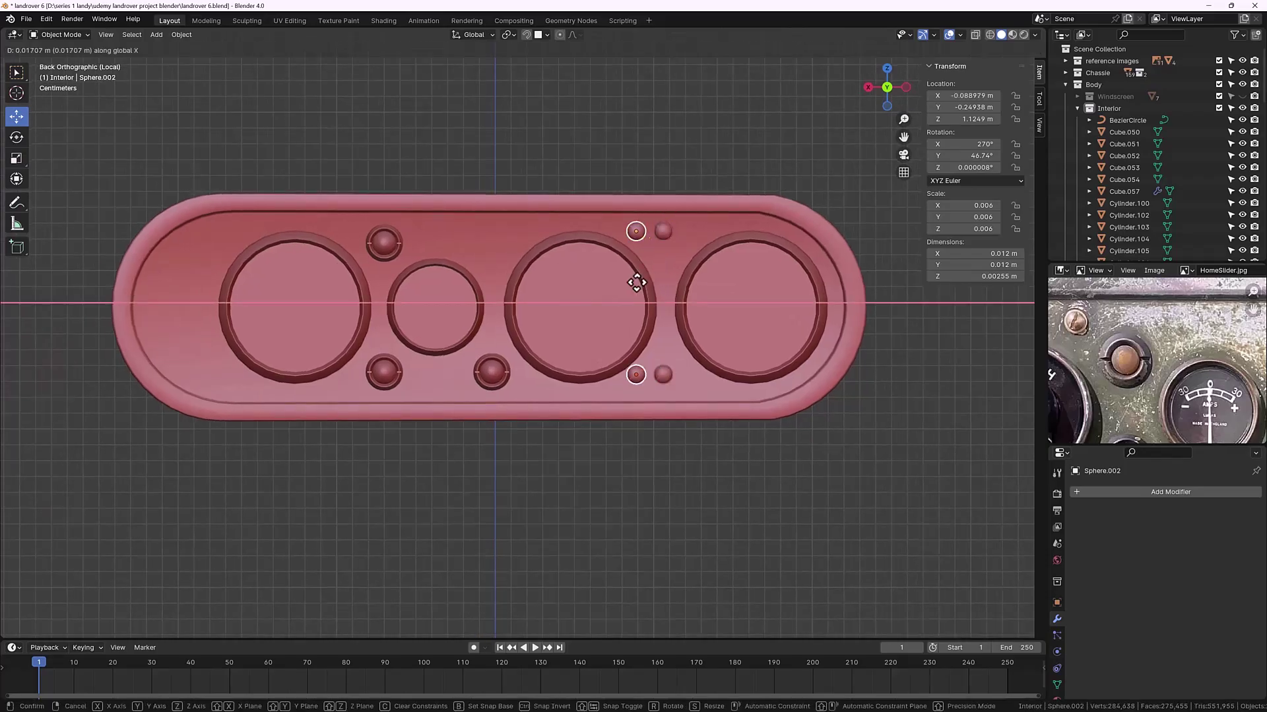
left_click(226, 270)
Step: Select all four screw heads, move them about -0.0187 m along Y against the panel face, and deselect them
middle_click_drag(270, 310, 756, 368)
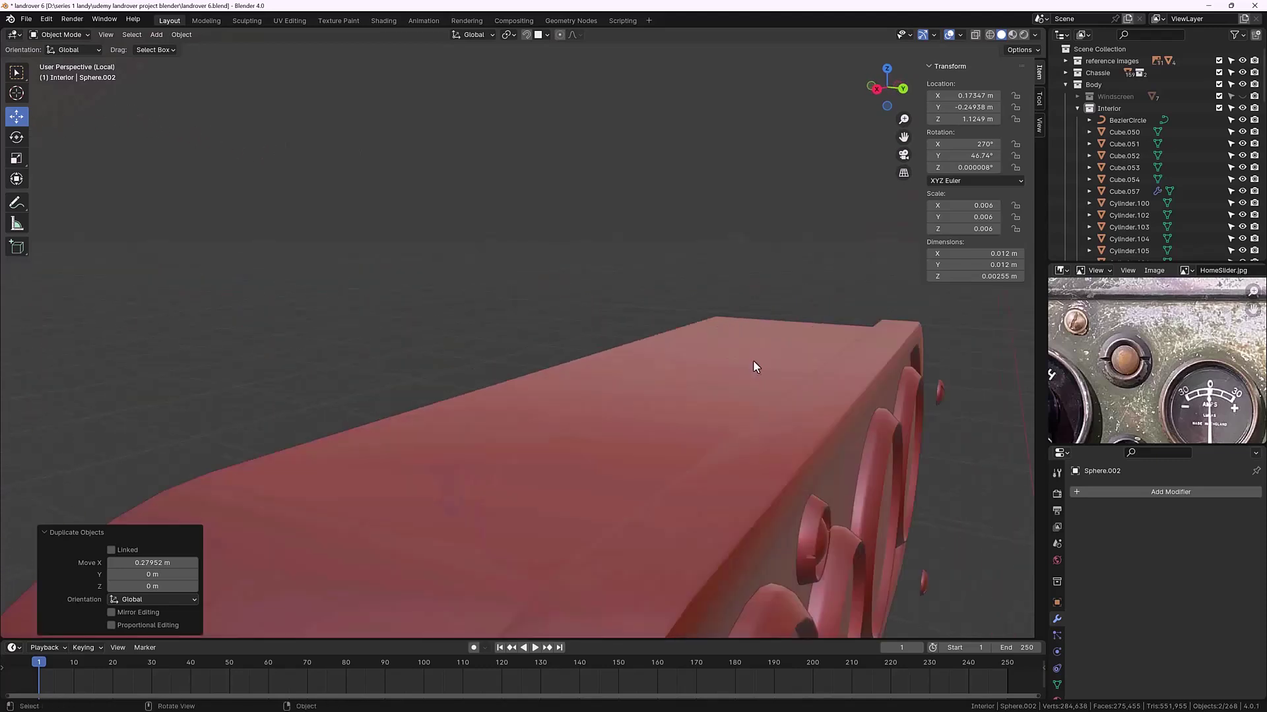
left_click(935, 393, "shift")
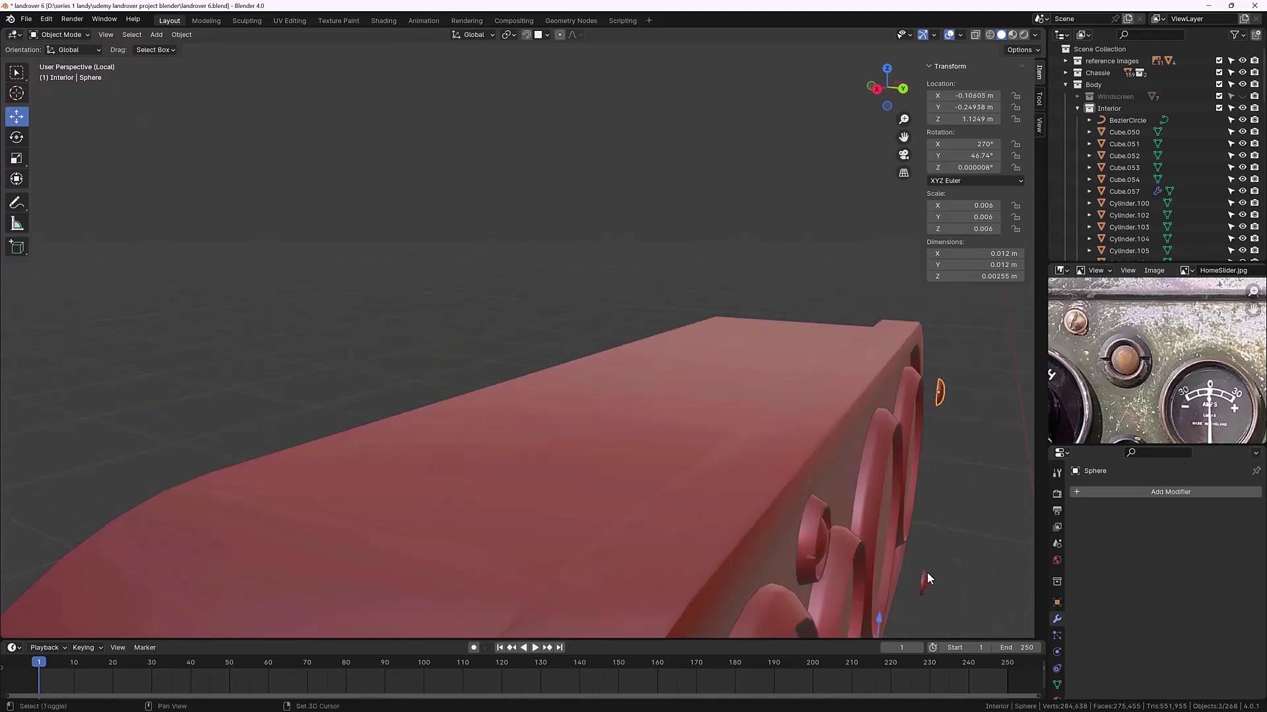
middle_click_drag(927, 572, 862, 520, "shift")
left_click(886, 500, "shift")
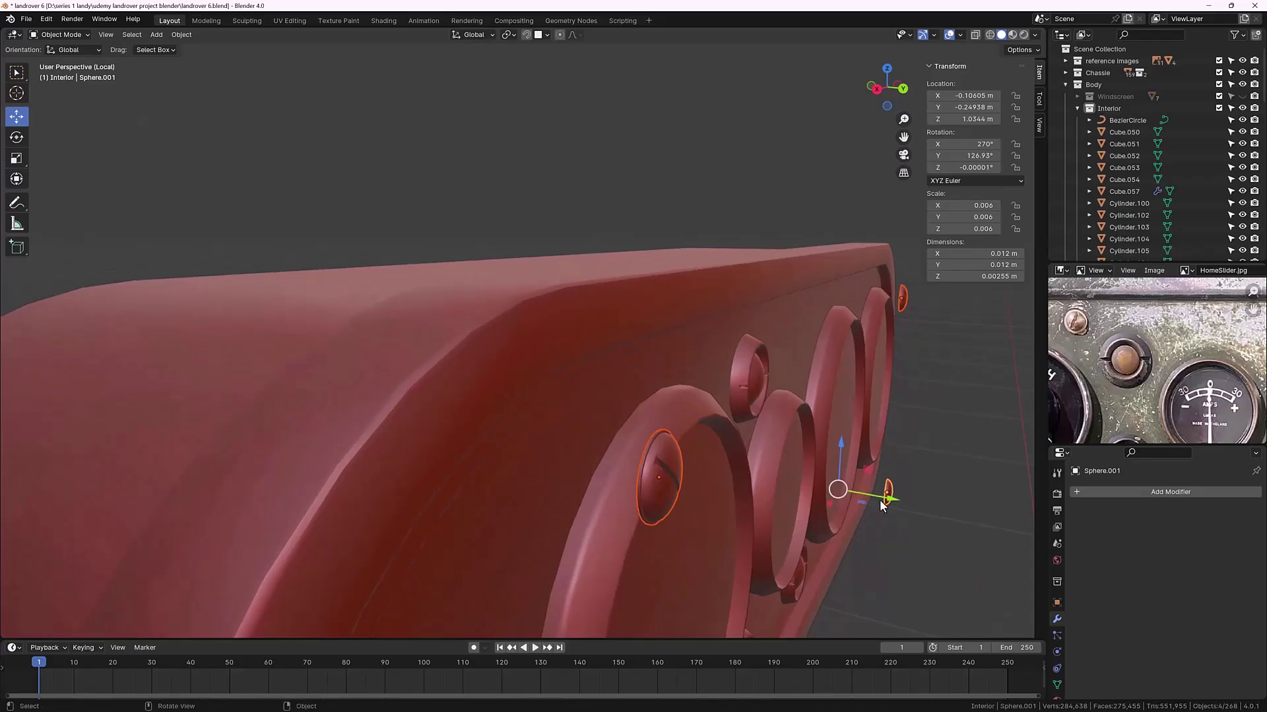
key("g")
key("y")
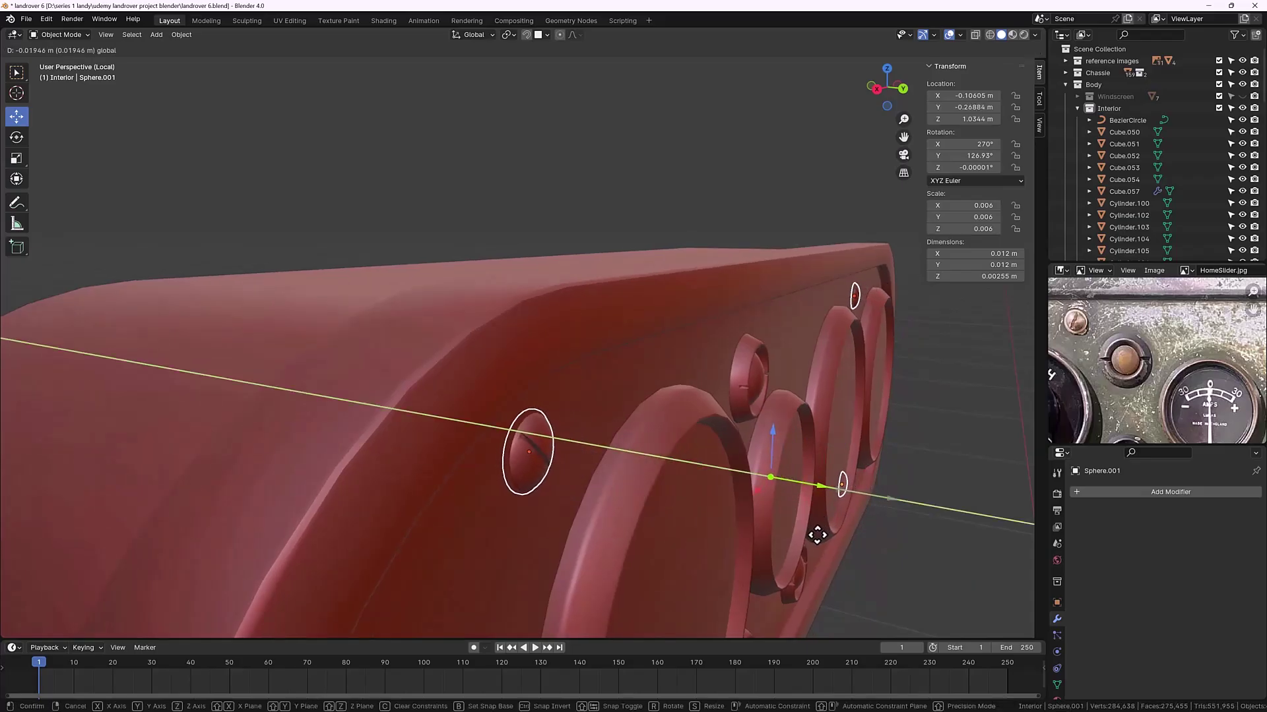
left_click(818, 531)
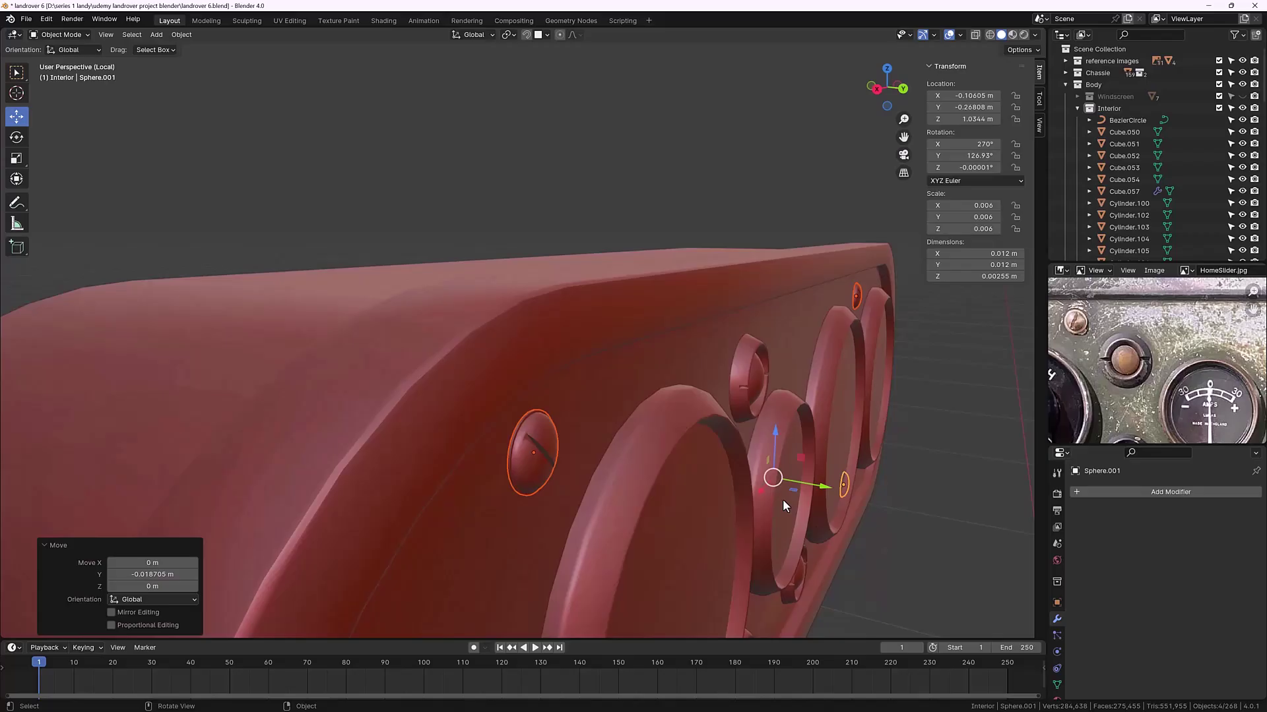
left_click(444, 224)
Step: Examine the placed screw heads across the panel face and focus on the panel body Cylinder.103
scroll(617, 434, "down", 3)
middle_click_drag(618, 434, 490, 345)
scroll(361, 356, "up", 6)
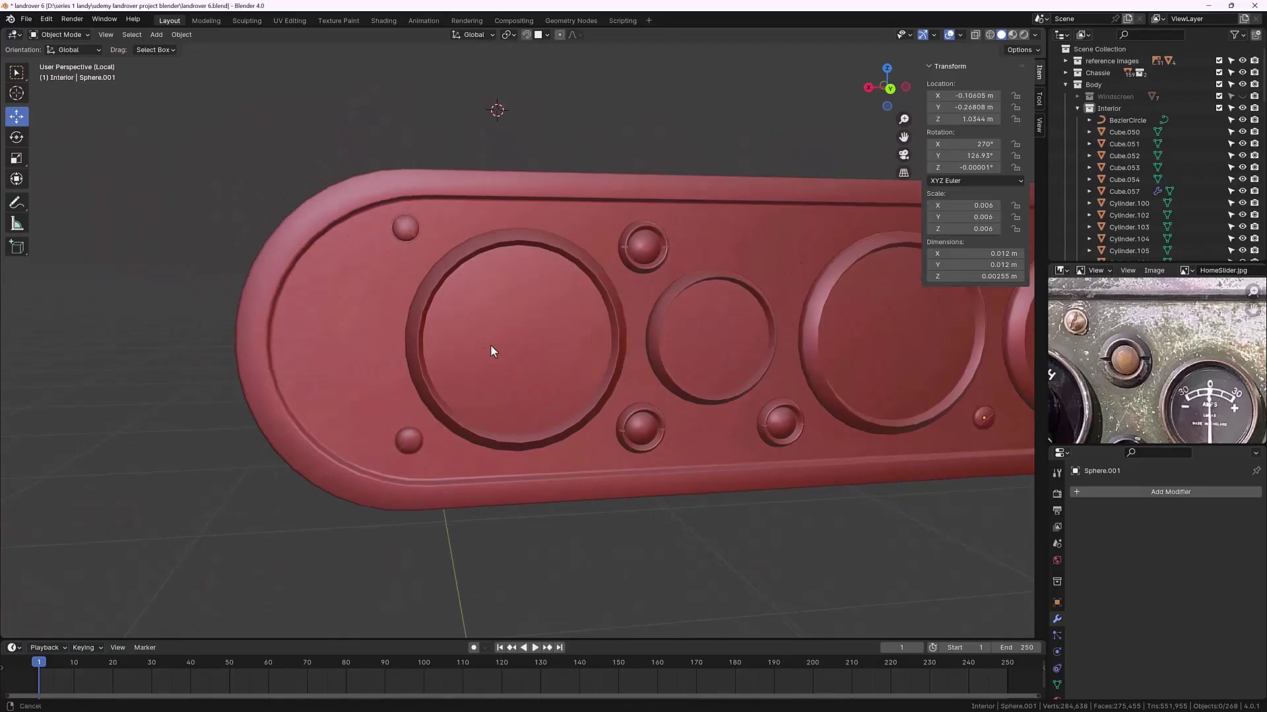
scroll(359, 350, "down", 1)
left_click(359, 343)
key("KP_Decimal")
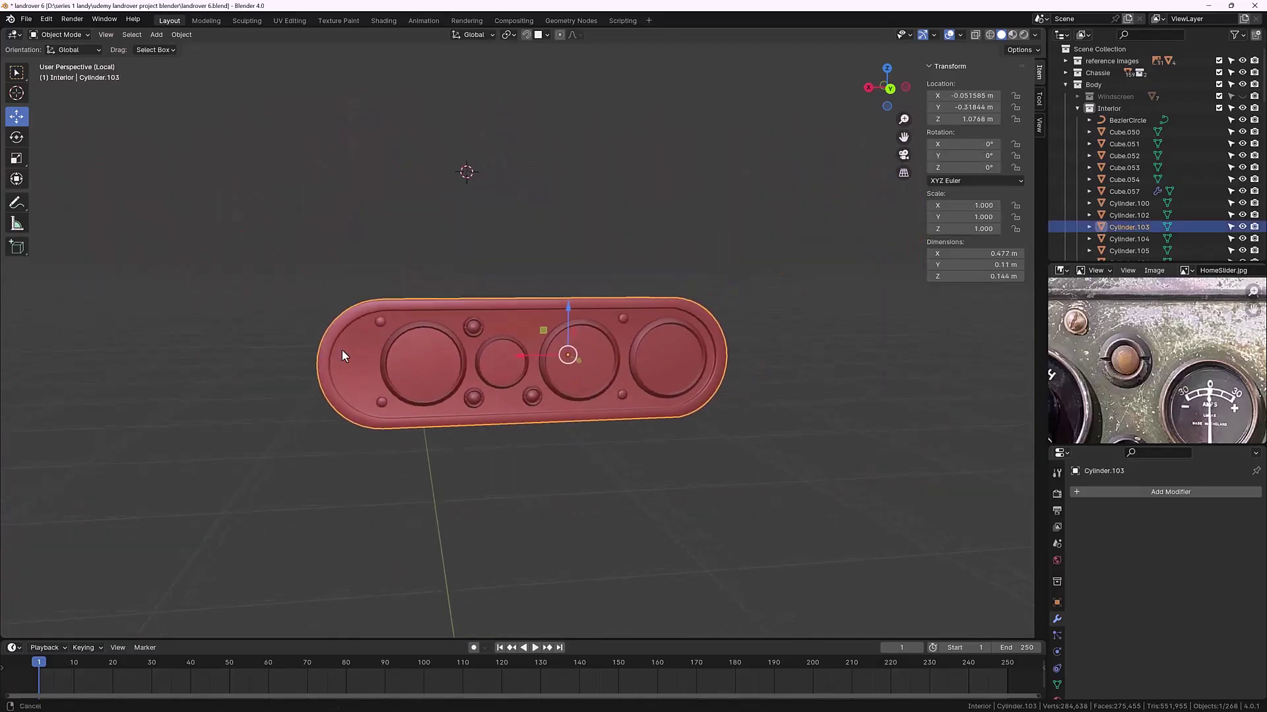
Step: Snap the 3D cursor to the selected panel body's origin
key("shift+s")
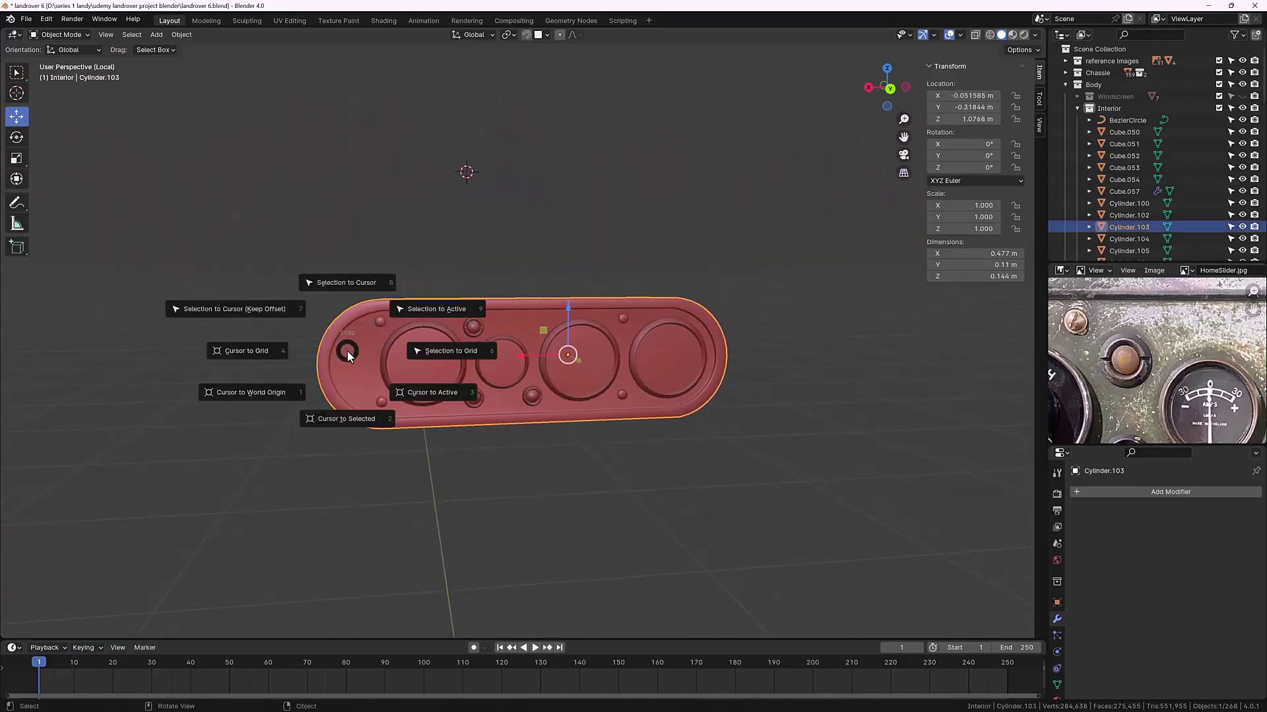
left_click(365, 421)
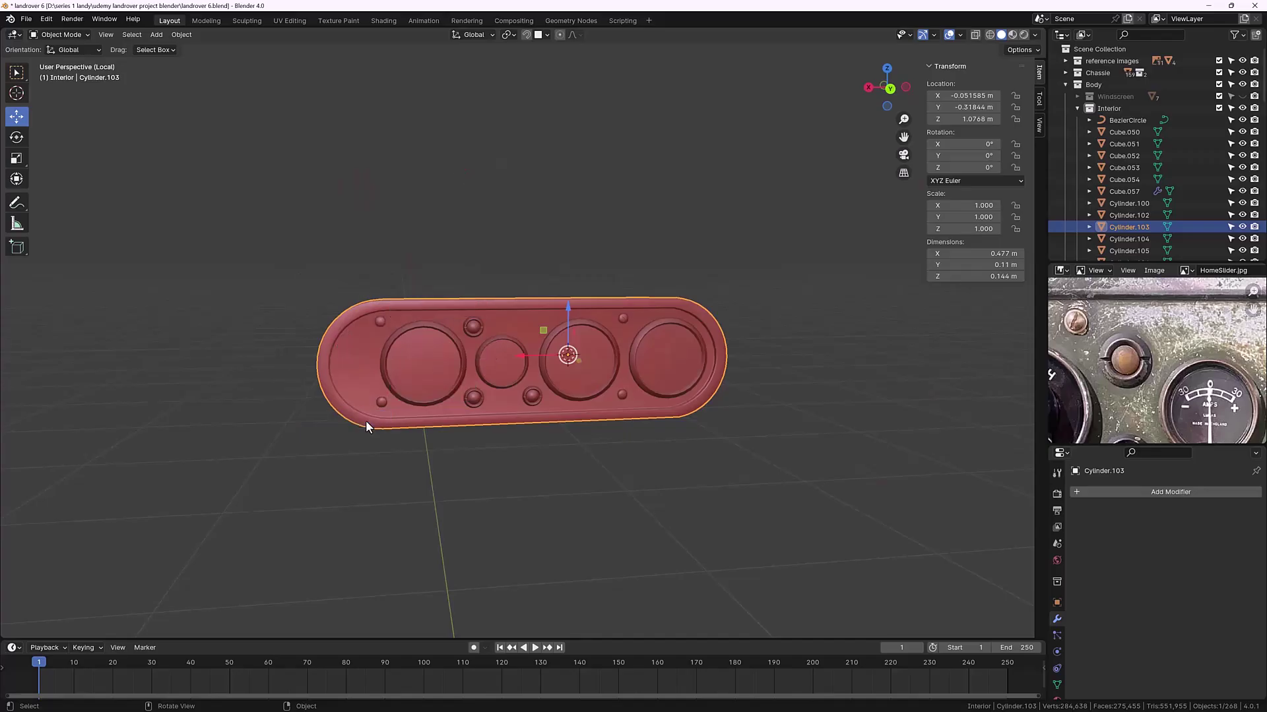
middle_click_drag(365, 421, 433, 478)
middle_click_drag(1118, 395, 1156, 377)
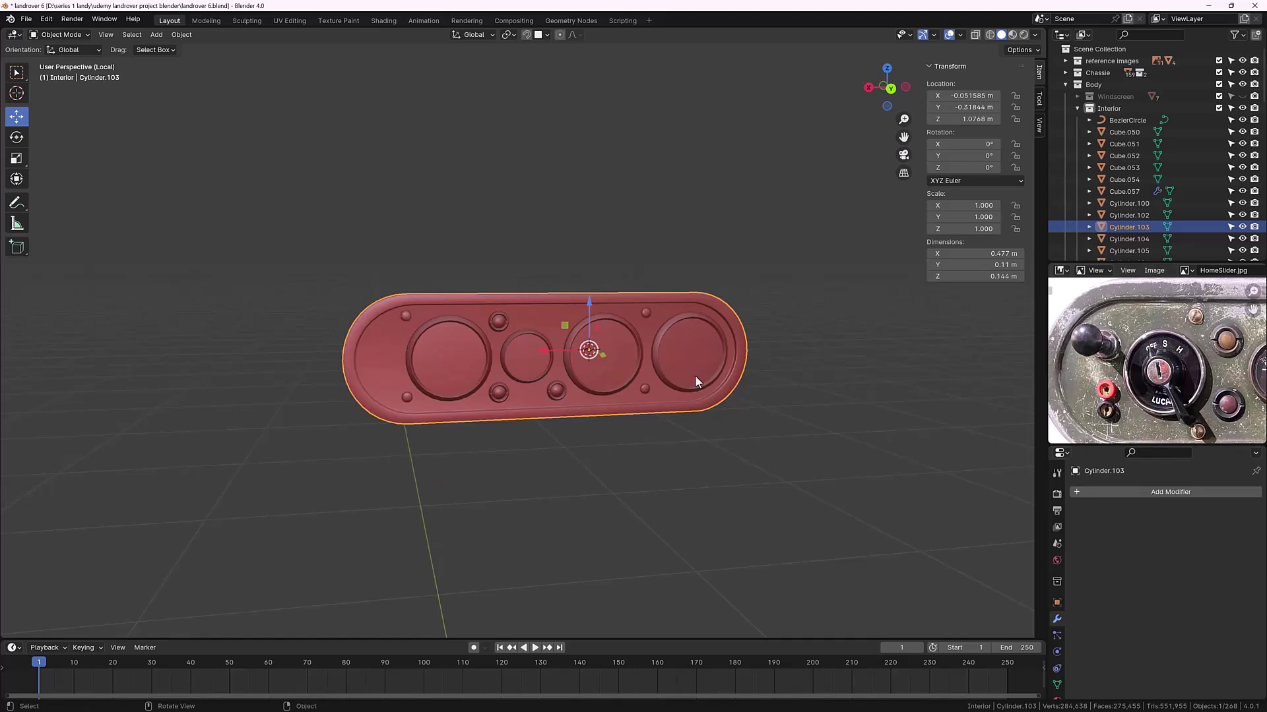
scroll(546, 356, "up", 2)
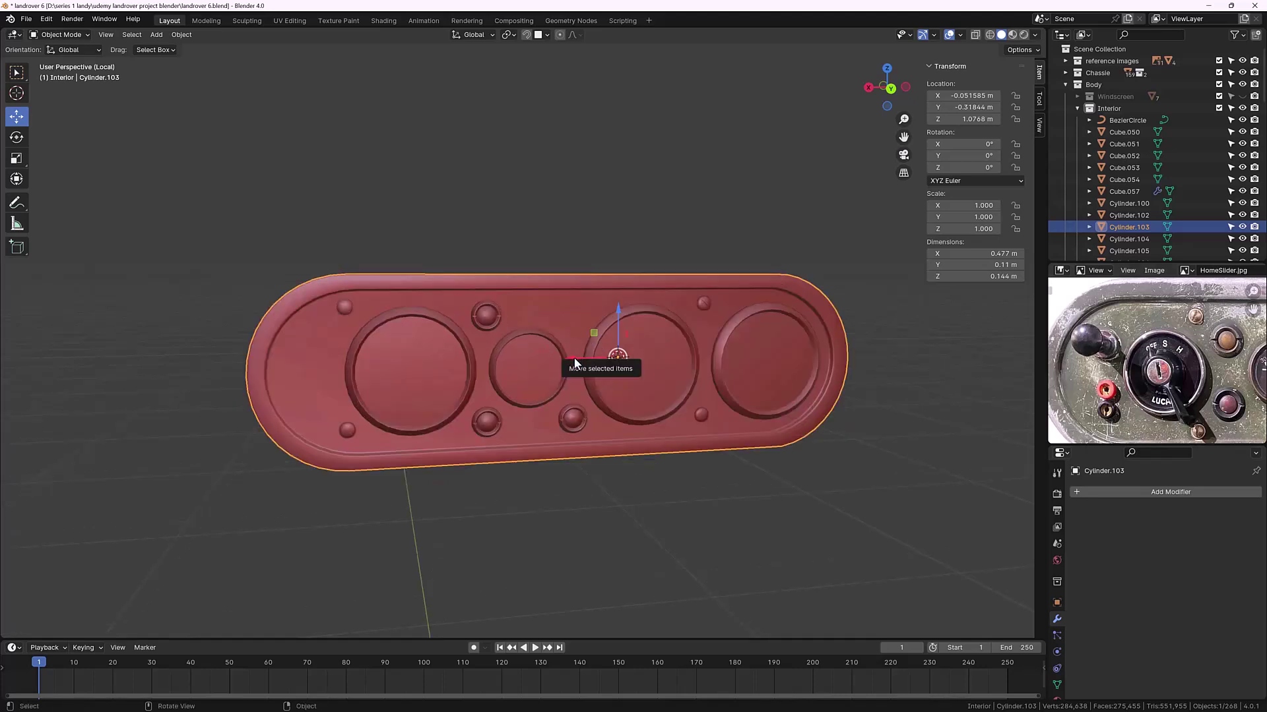
Step: Add a cylinder mesh with 28 vertices at the 3D cursor
key("shift+a")
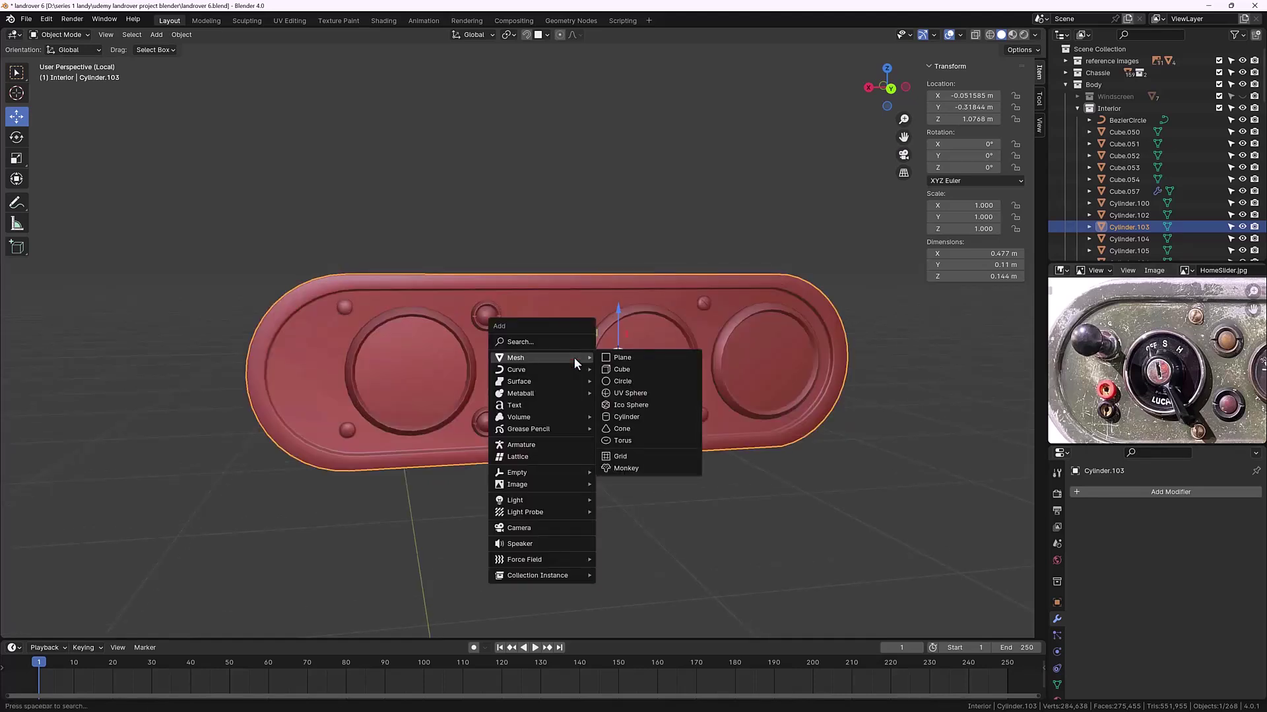
left_click(616, 416)
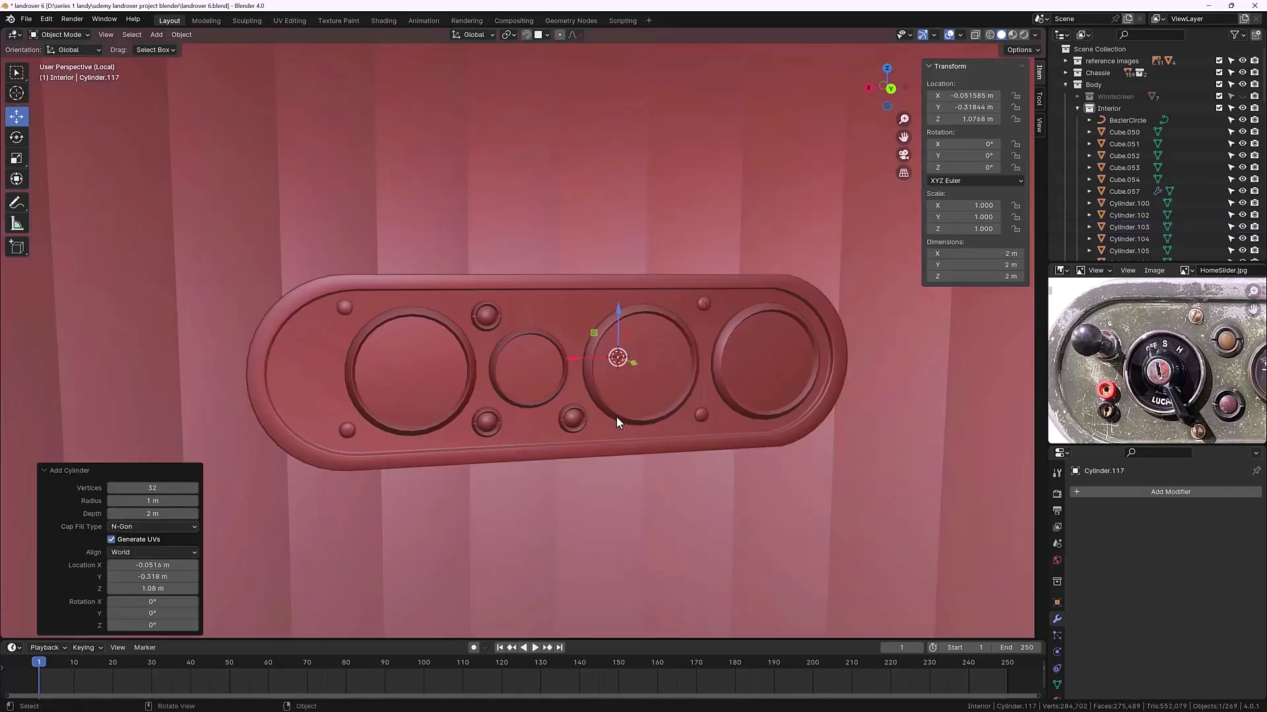
left_click(111, 488)
left_click(110, 489)
left_click(111, 488)
left_click(110, 488)
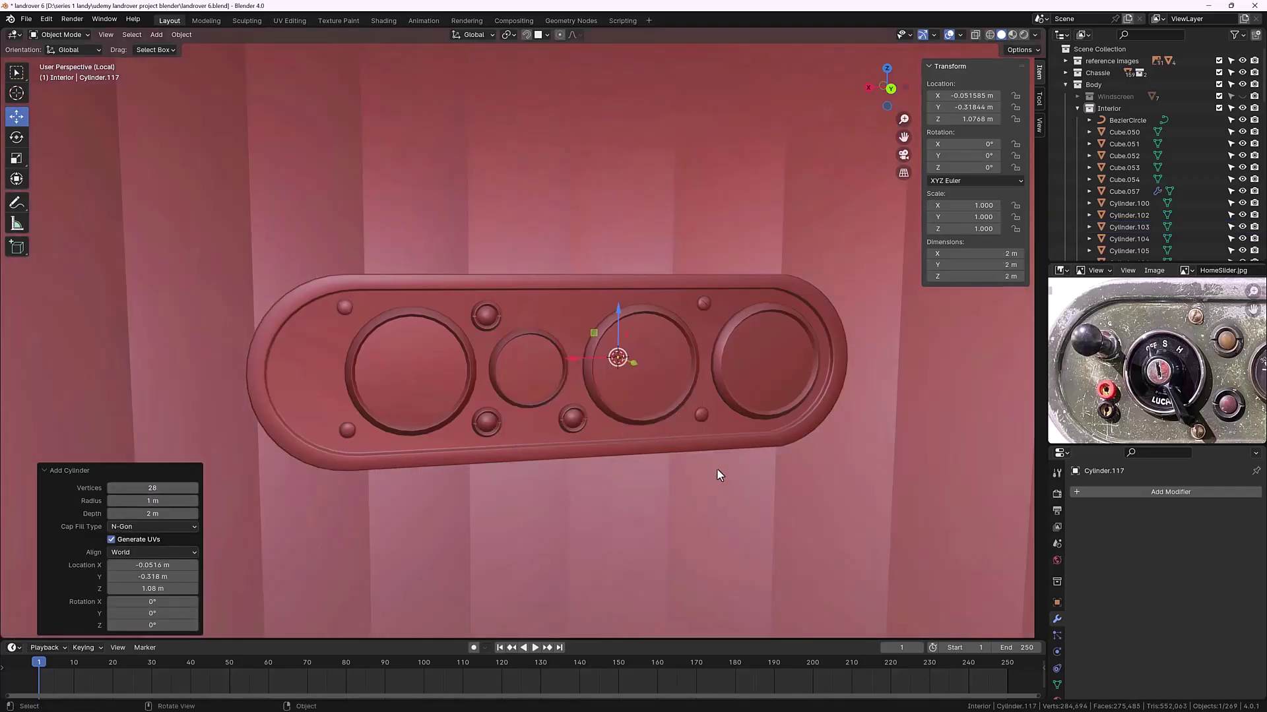
Step: Scale the new cylinder down to about 0.112 m across and rotate it 90° about X
key("s")
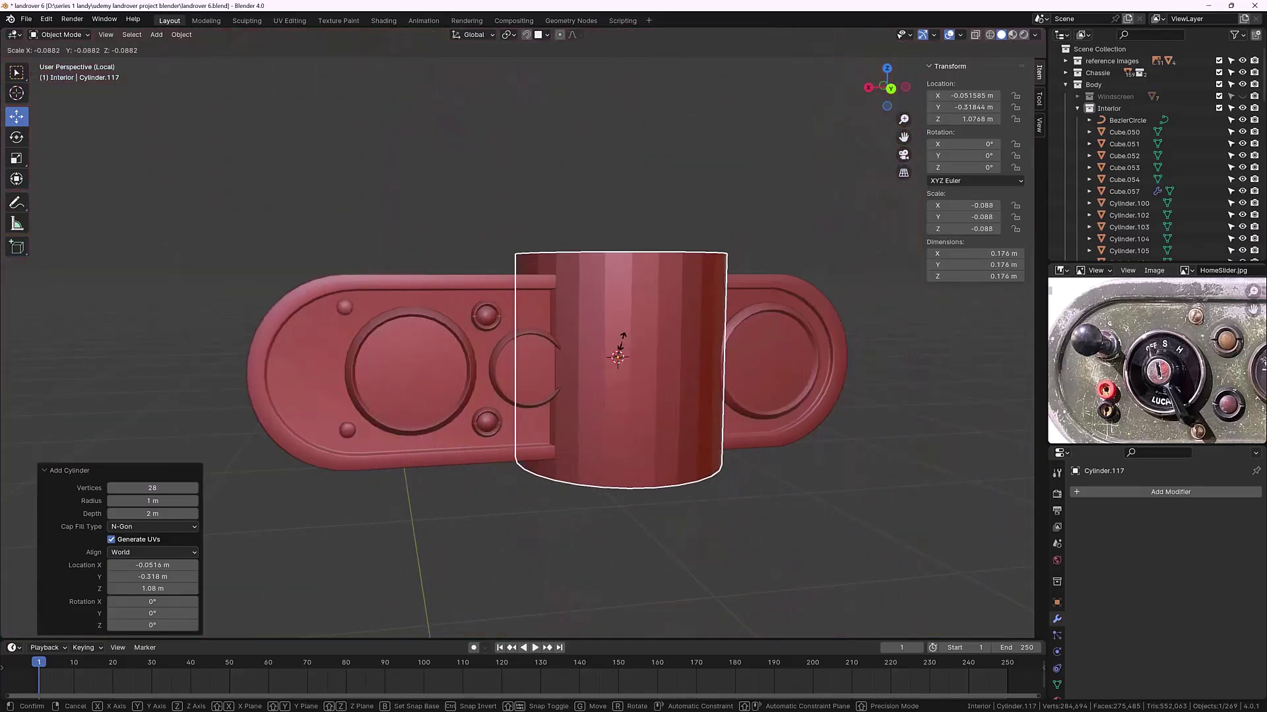
left_click(613, 368)
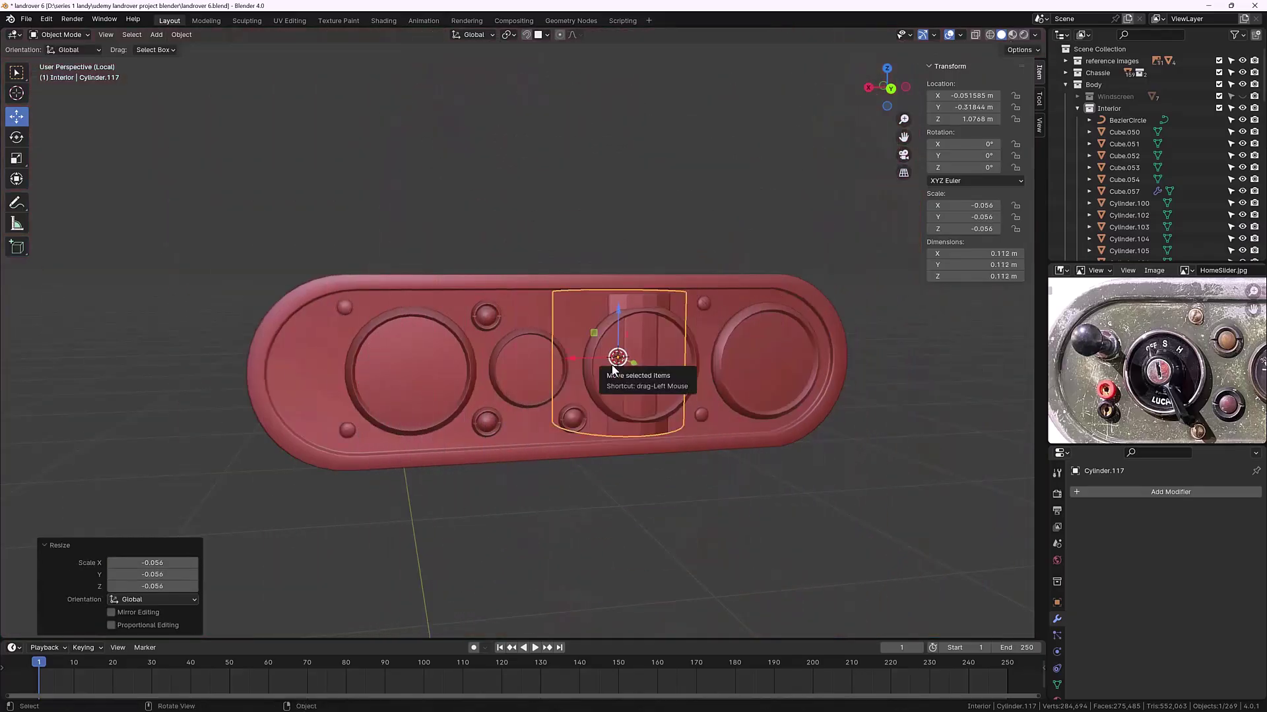
key("r")
key("x")
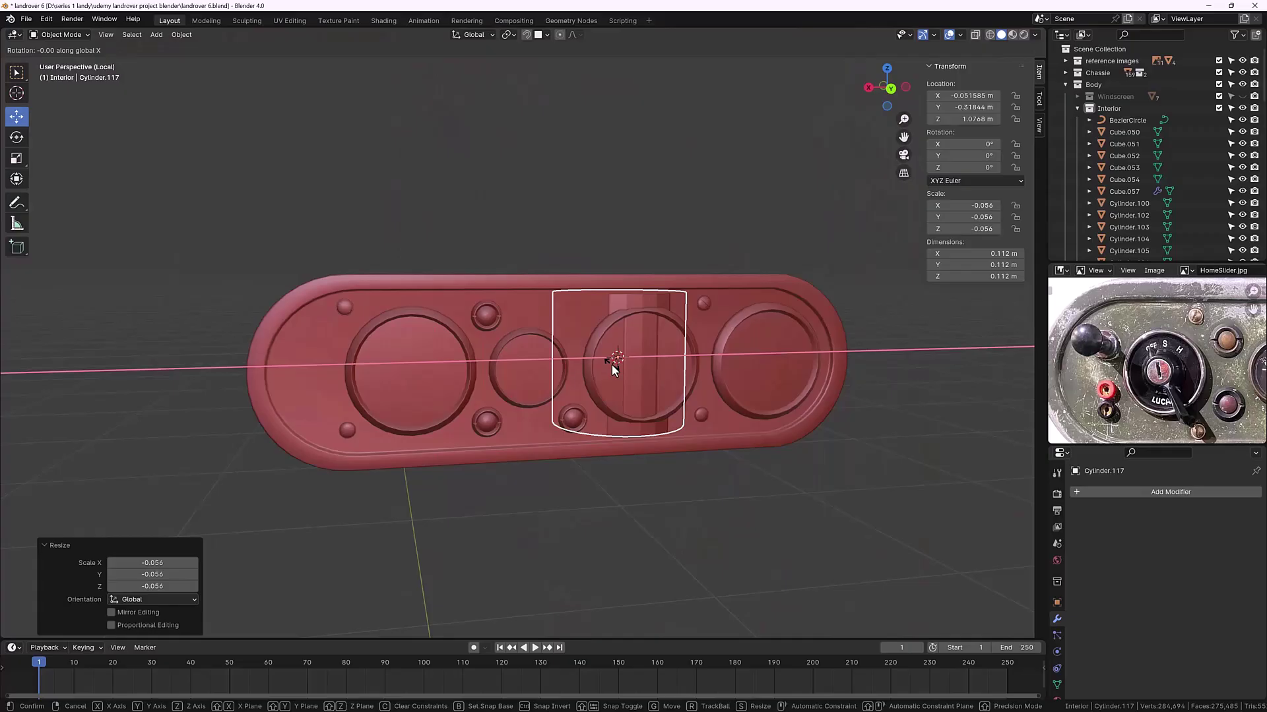
type("90")
key("Return")
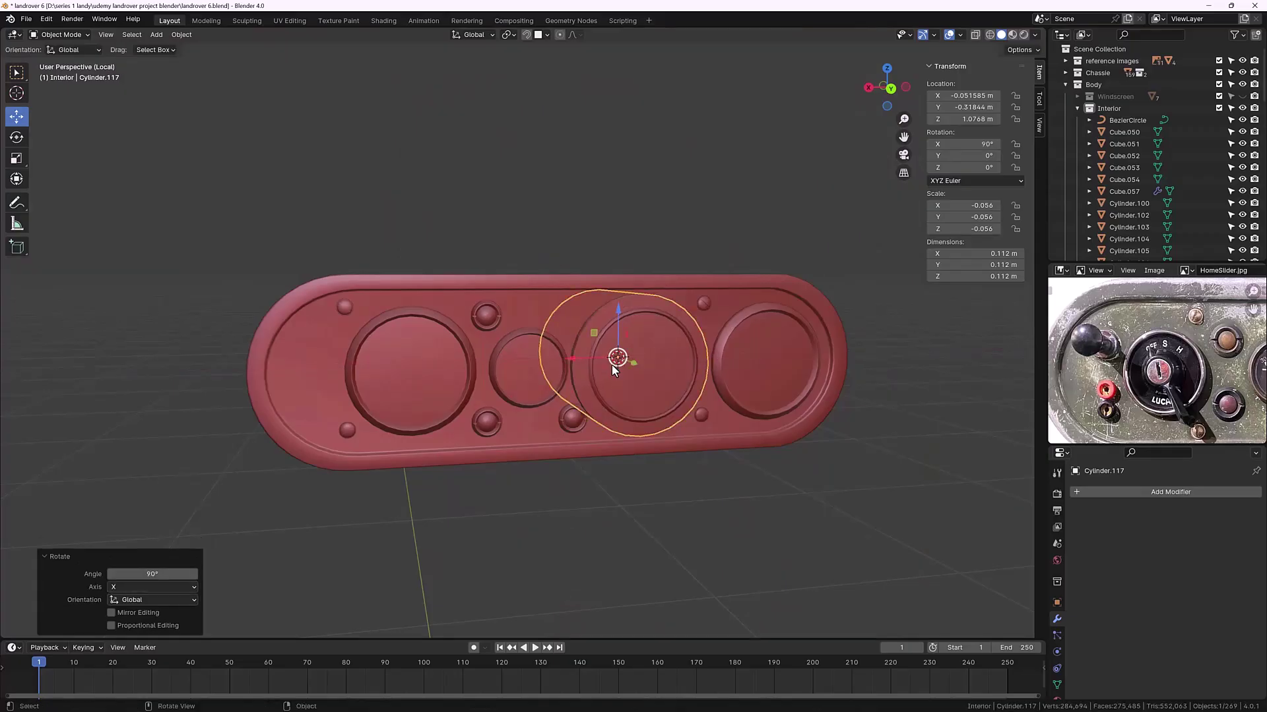
Step: Move the cylinder about 0.25 m along X to the panel's empty end and scale it by about 0.179
left_click_drag(570, 360, 280, 389)
middle_click_drag(302, 411, 368, 429)
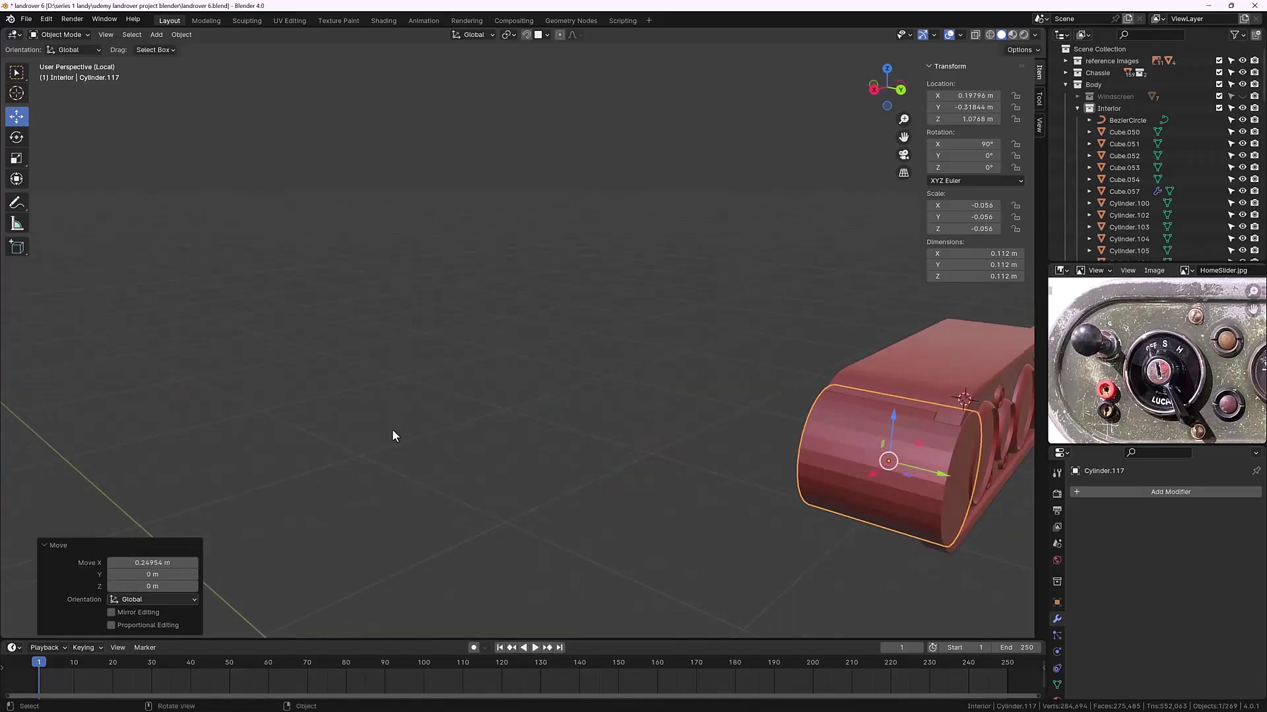
scroll(119, 352, "down", 3)
scroll(164, 357, "up", 8)
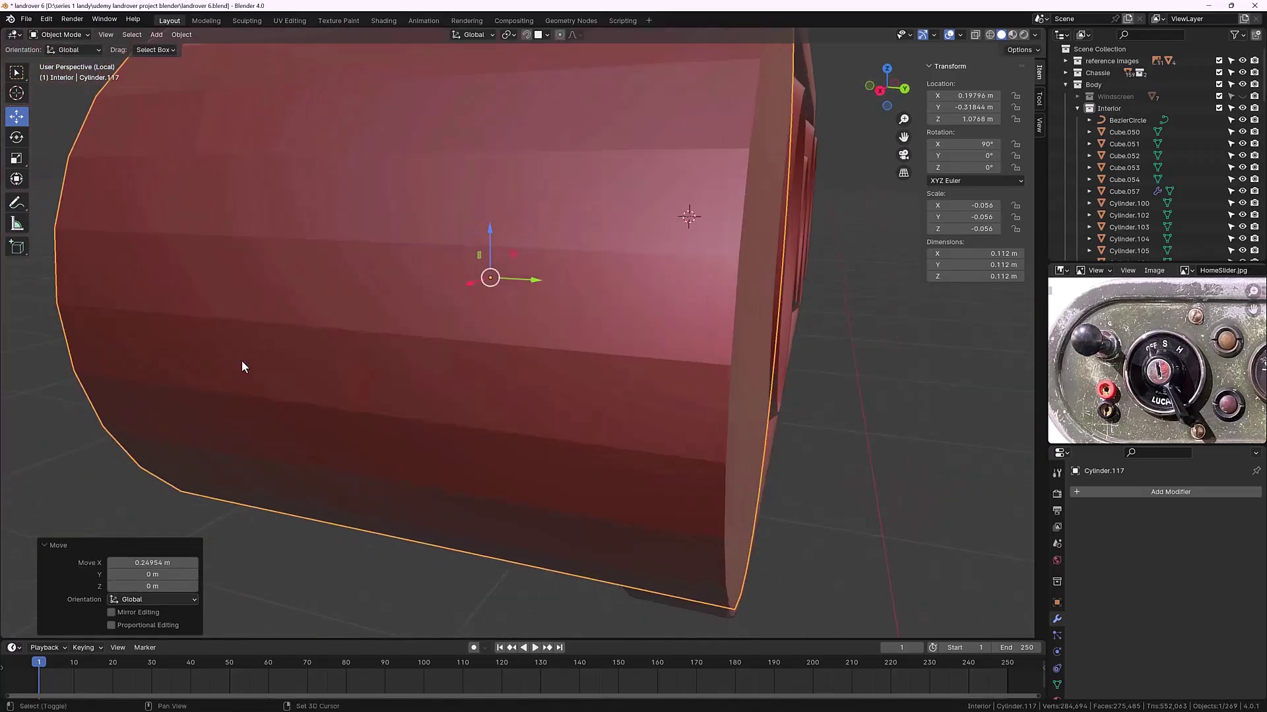
scroll(242, 366, "down", 5)
middle_click_drag(325, 373, 345, 392)
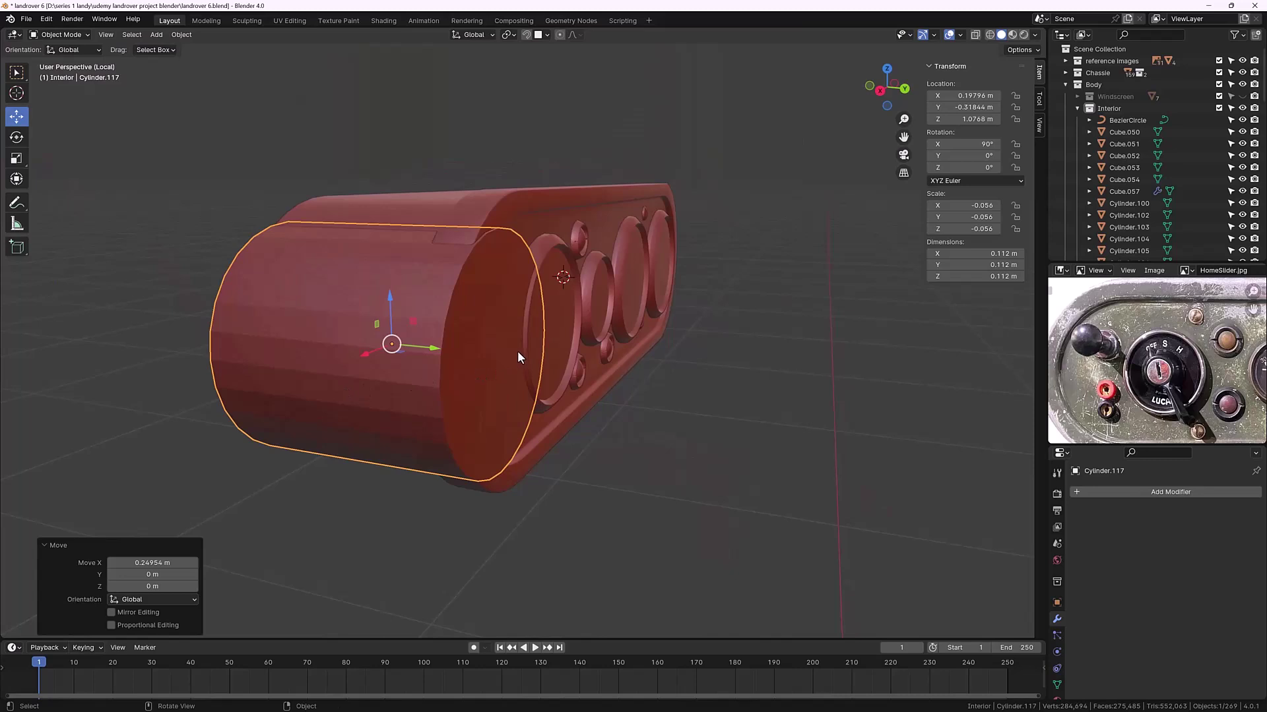
key("s")
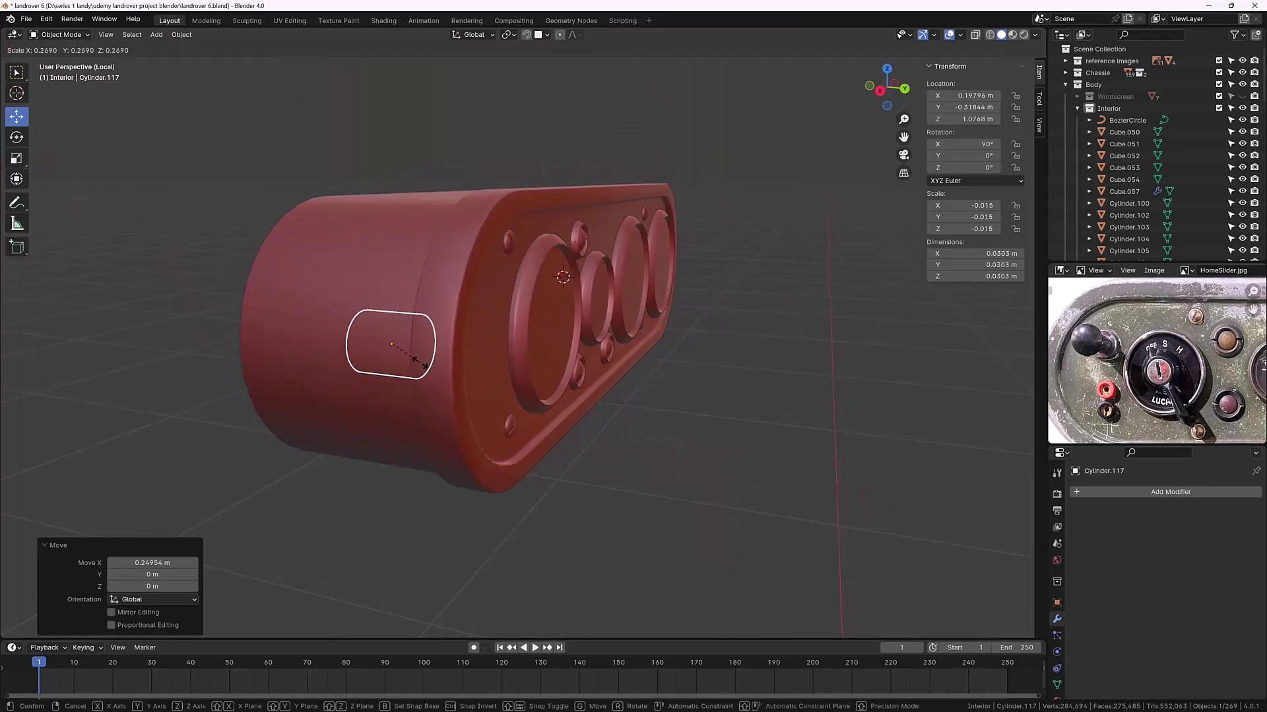
left_click(417, 357)
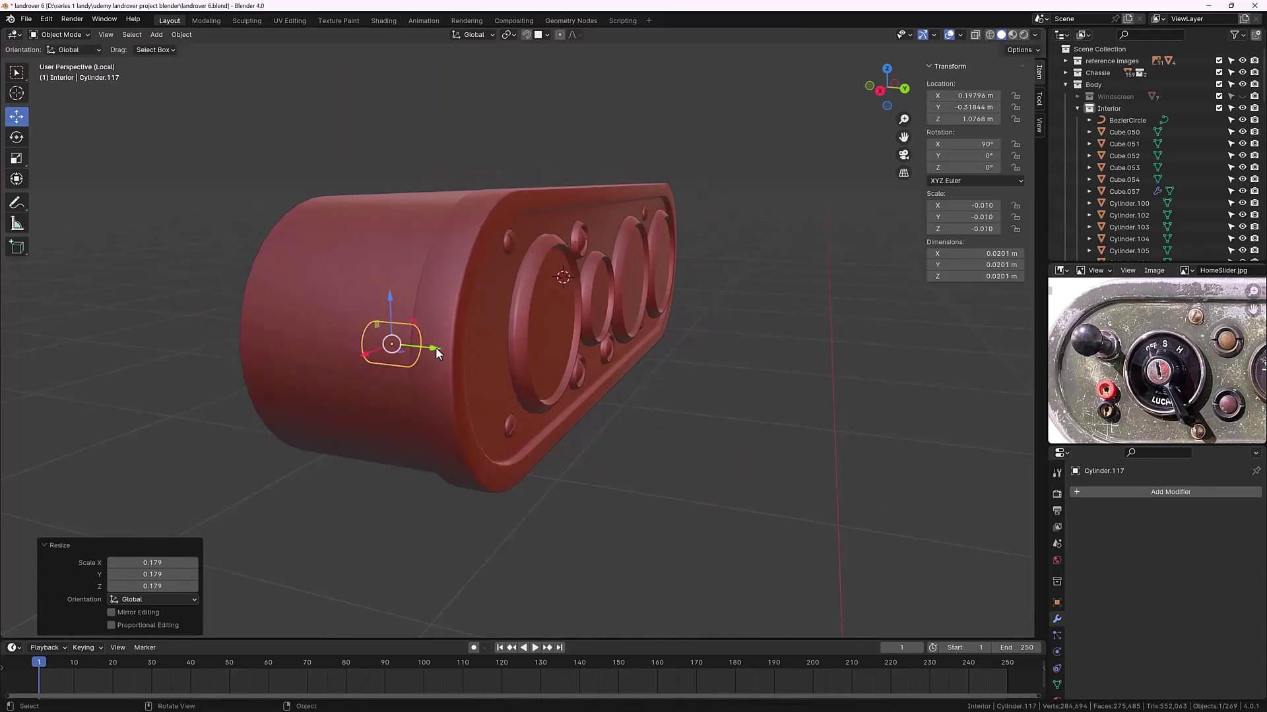
Step: Move the small cylinder about 0.0435 m along Y until it protrudes from the panel face, and deselect it
left_click_drag(433, 351, 520, 376)
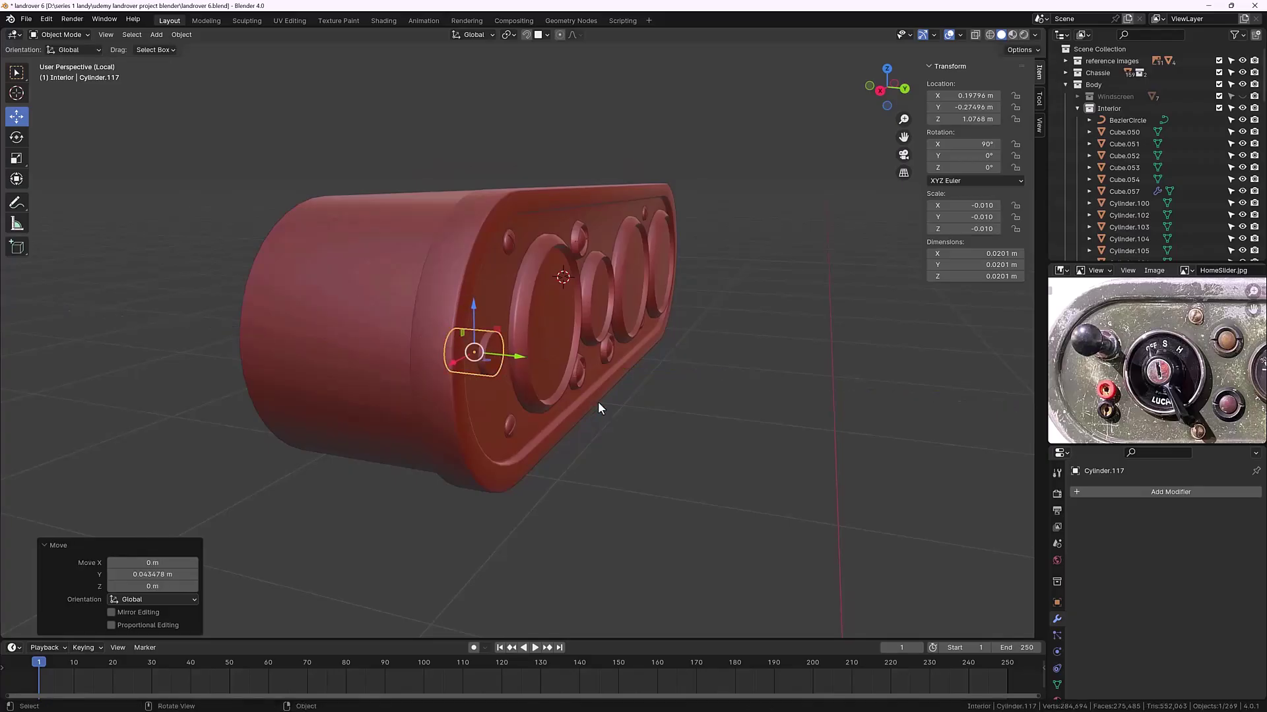
left_click(665, 465)
middle_click_drag(665, 465, 402, 433)
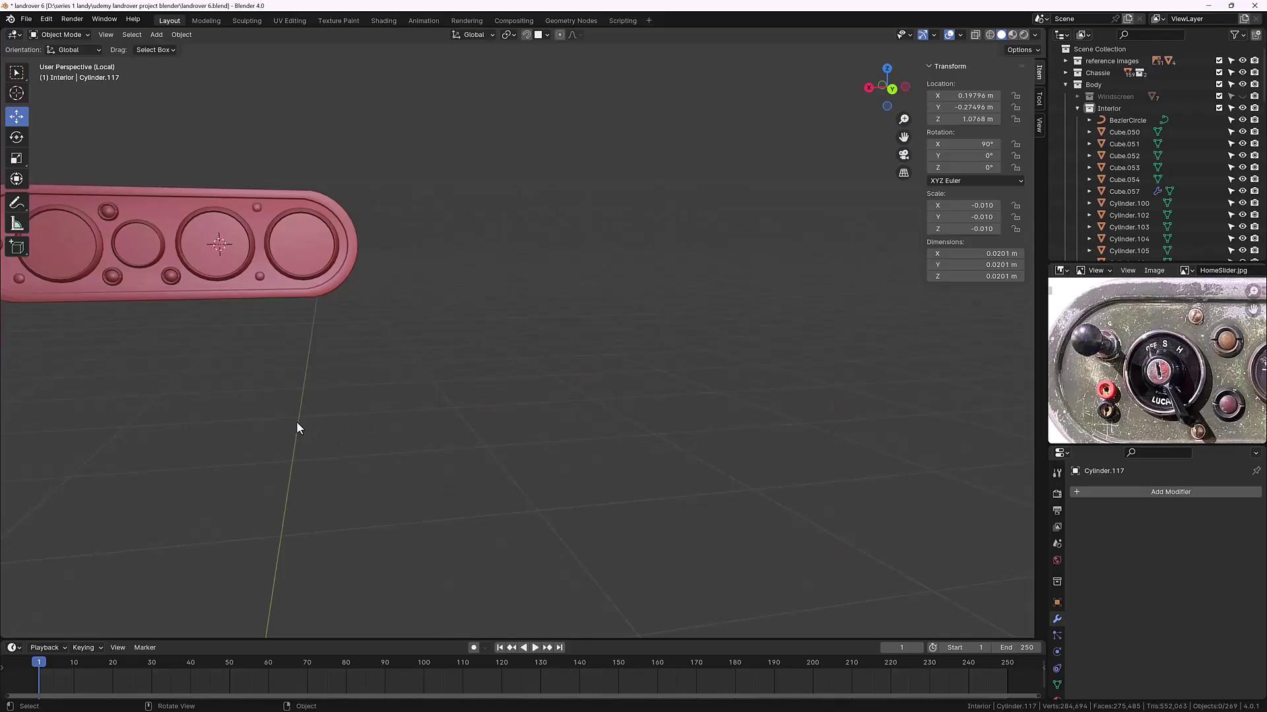
key("Home")
scroll(417, 369, "up", 3)
scroll(386, 408, "up", 10)
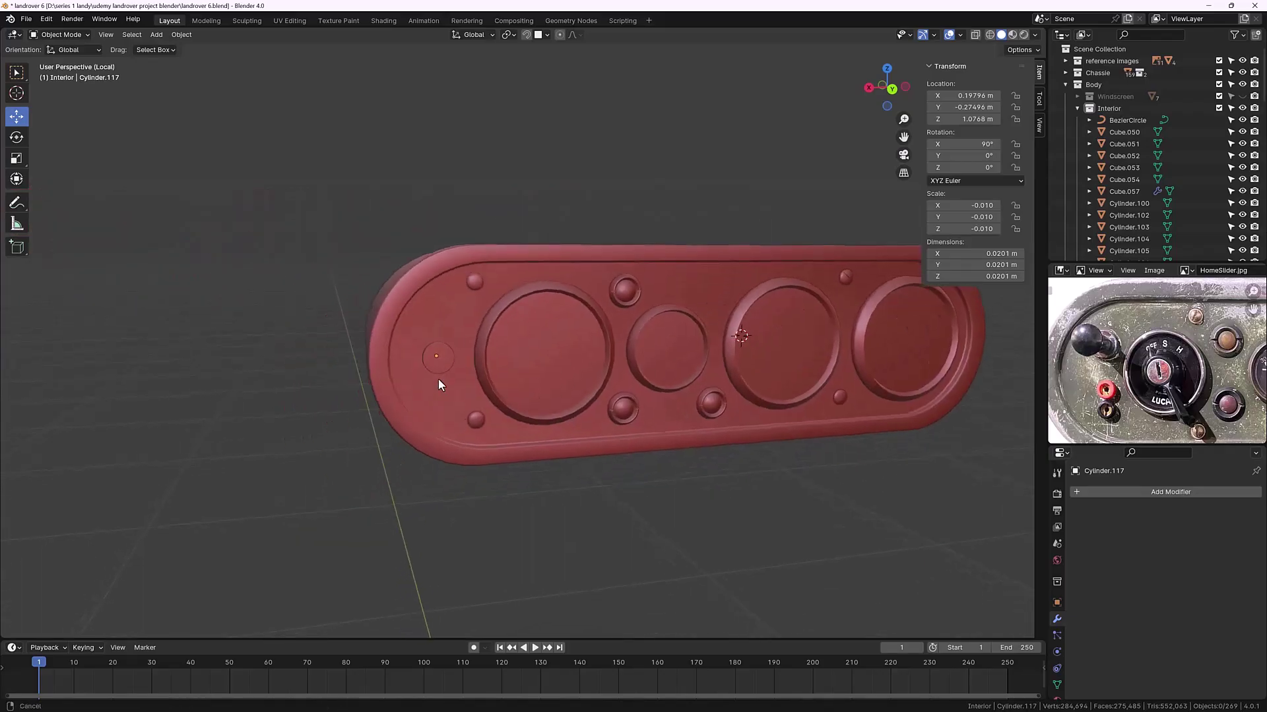
scroll(441, 365, "down", 8)
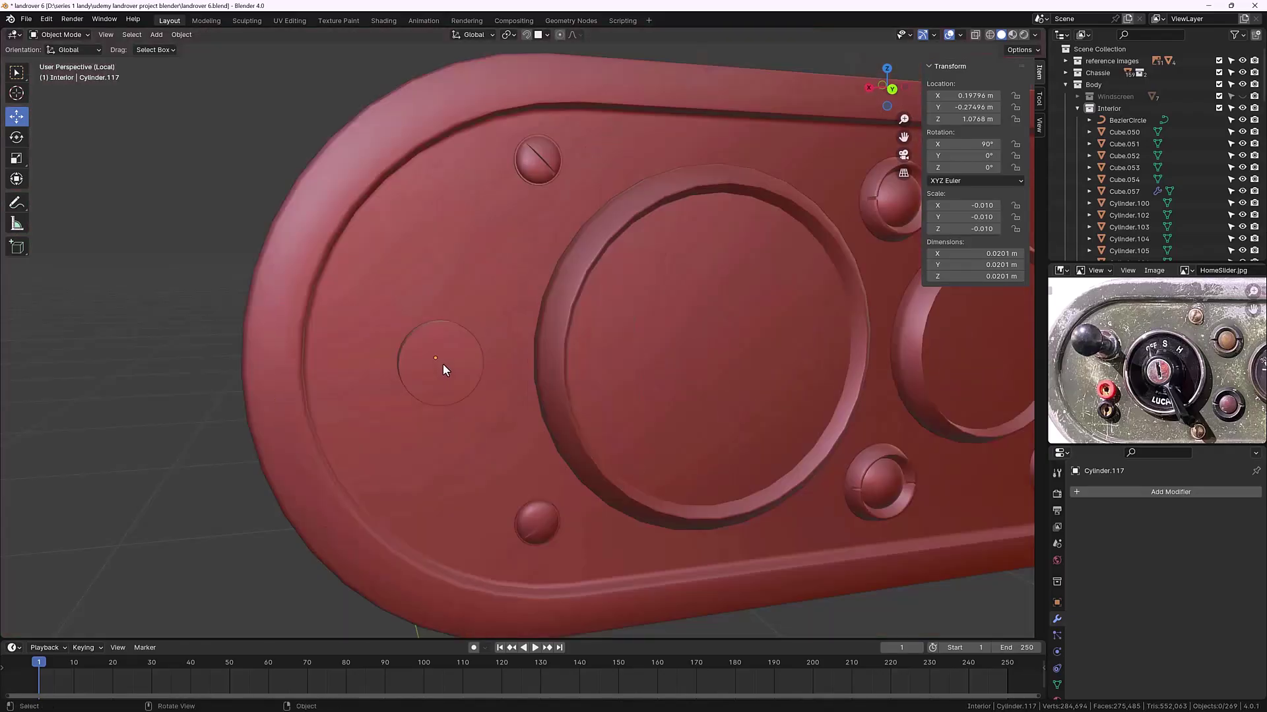
Step: Select the small cylinder and scale it up by about 1.157
left_click(459, 377)
key("s")
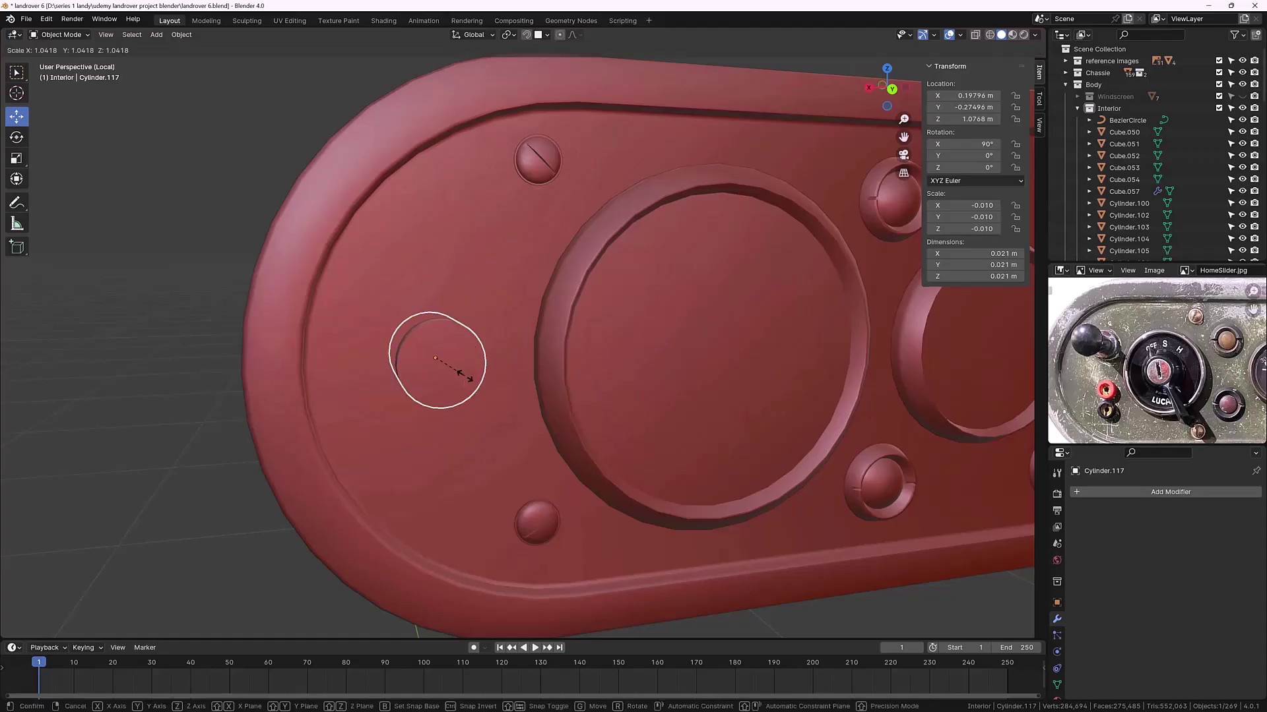
left_click(473, 376)
scroll(475, 380, "down", 6)
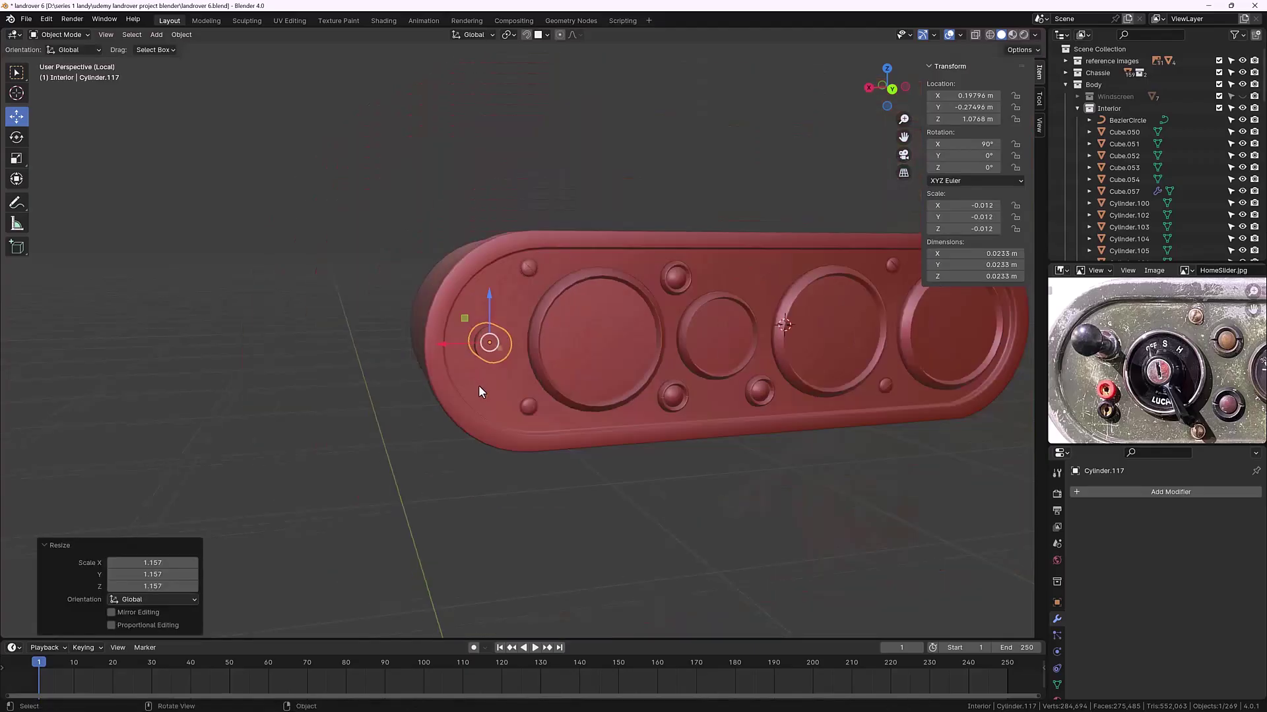
middle_click_drag(478, 385, 414, 365)
scroll(384, 375, "up", 3)
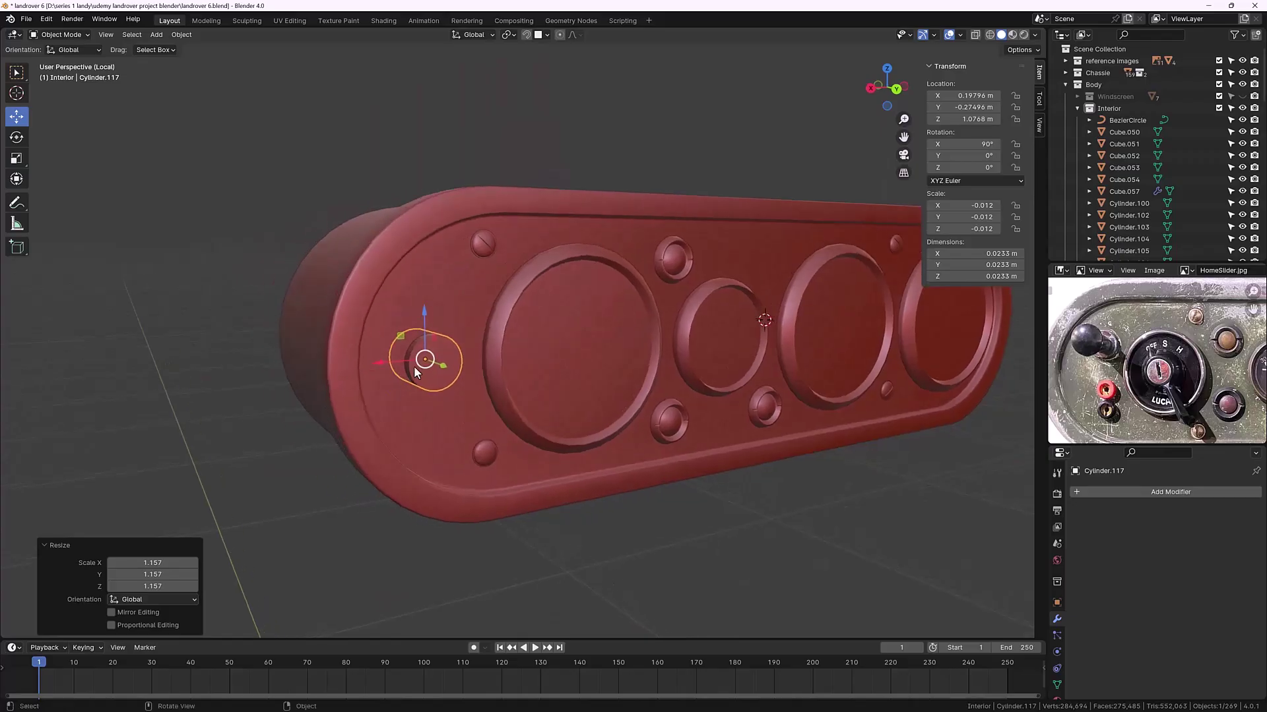
scroll(409, 365, "up", 2)
scroll(393, 374, "up", 1)
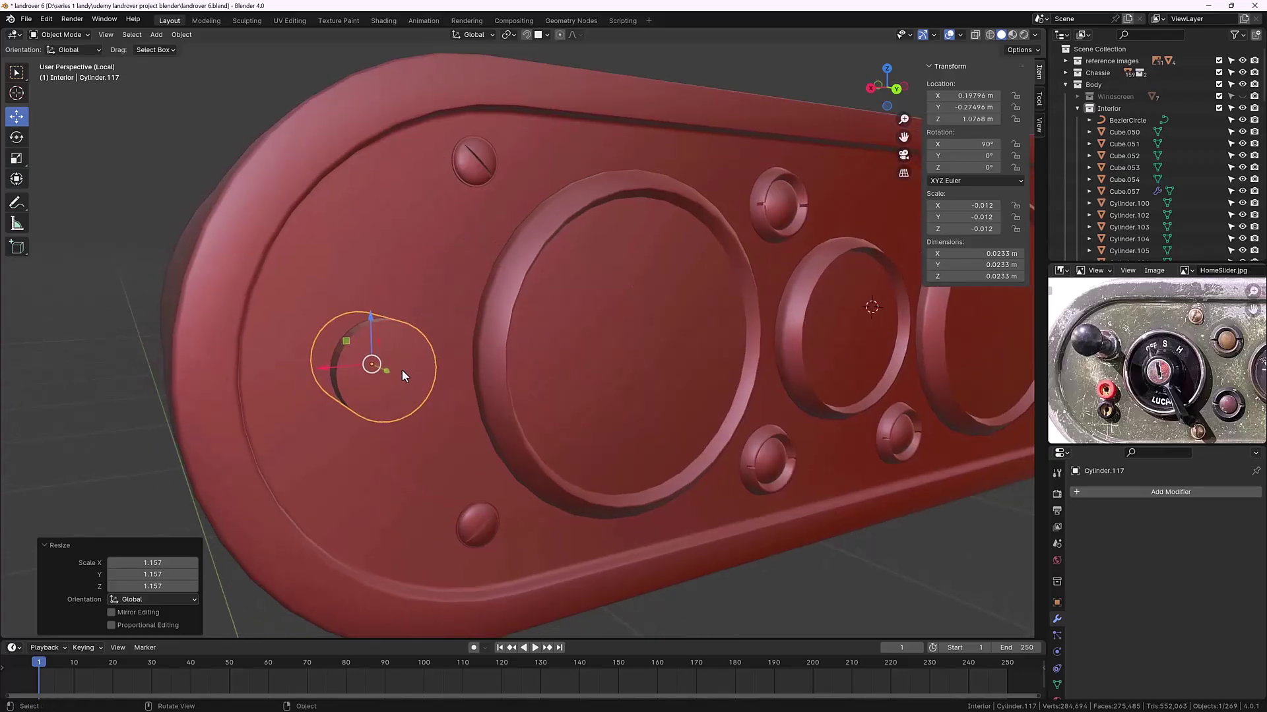
Step: In Edit Mode, select the small cylinder's front face and inset it by about 0.478 m
key("Tab")
scroll(402, 369, "up", 4)
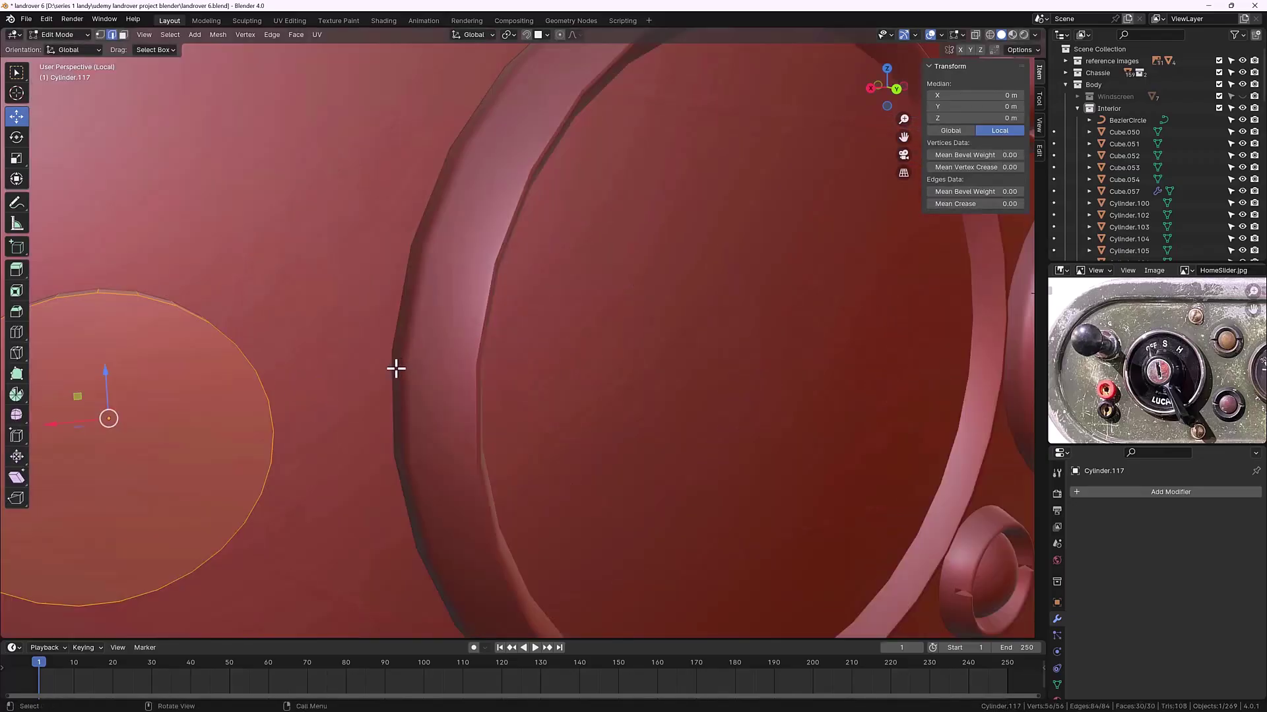
middle_click_drag(394, 370, 429, 365)
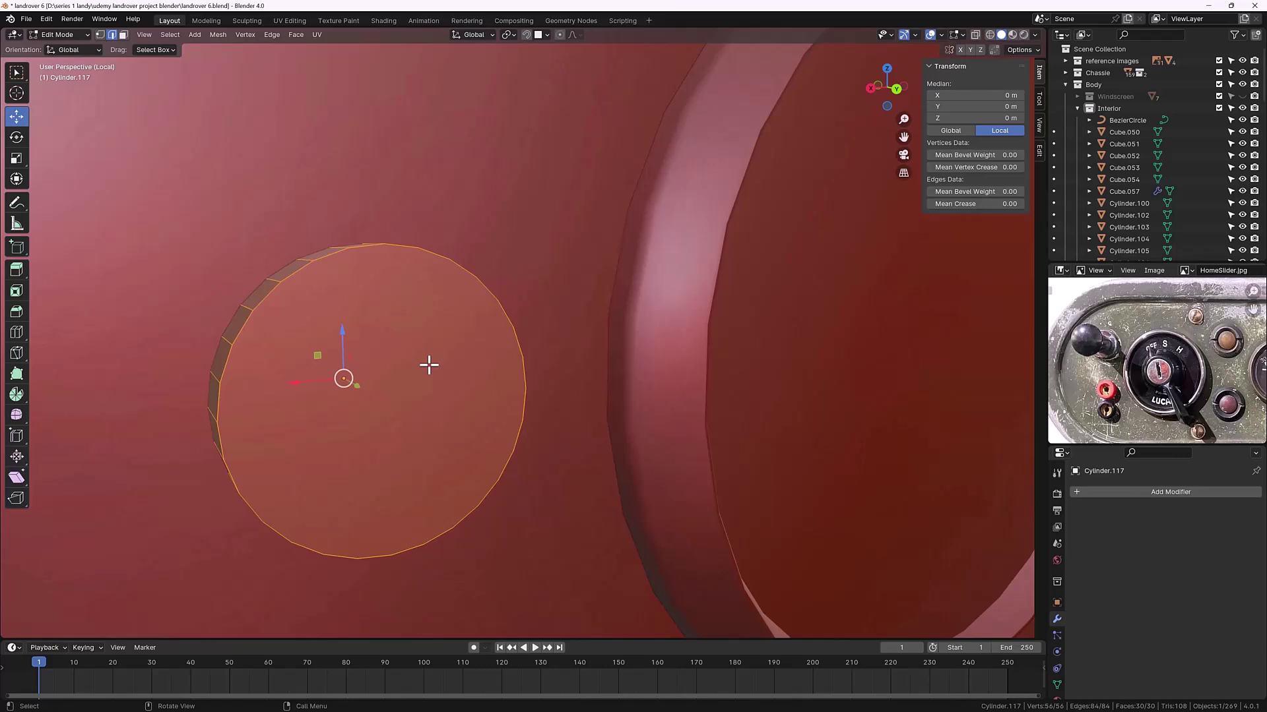
key("3")
left_click(417, 376)
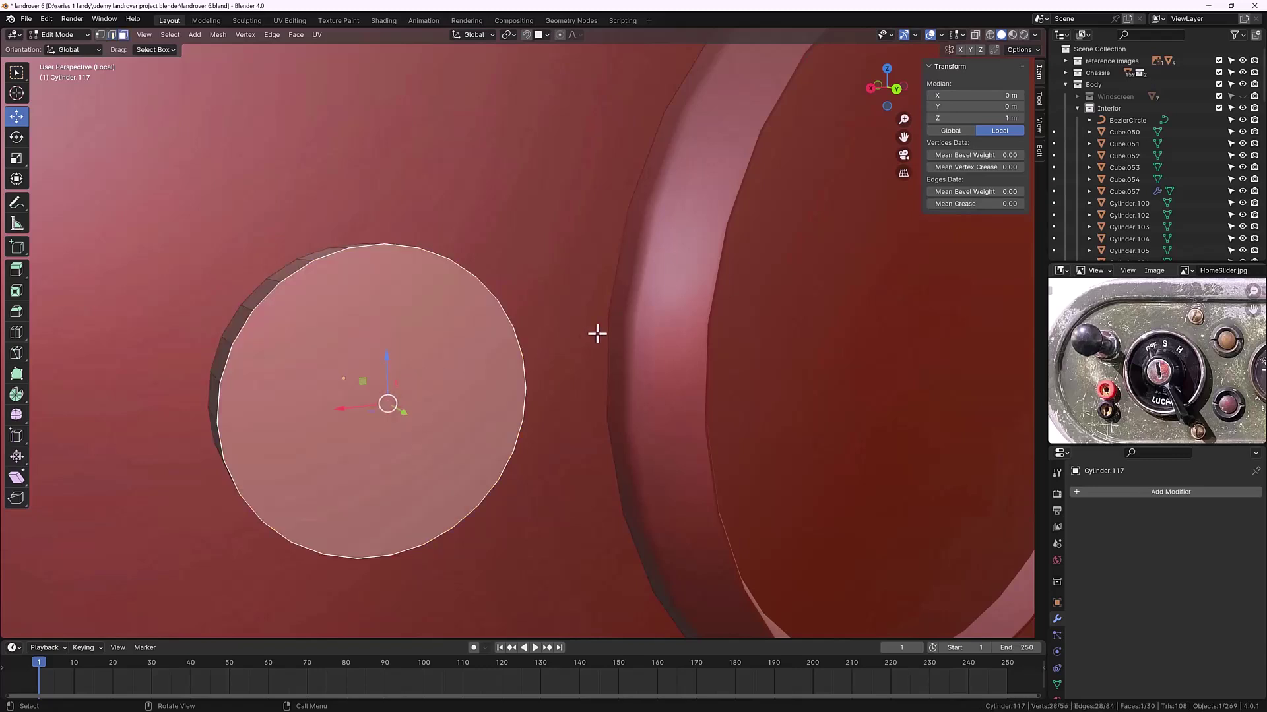
key("i")
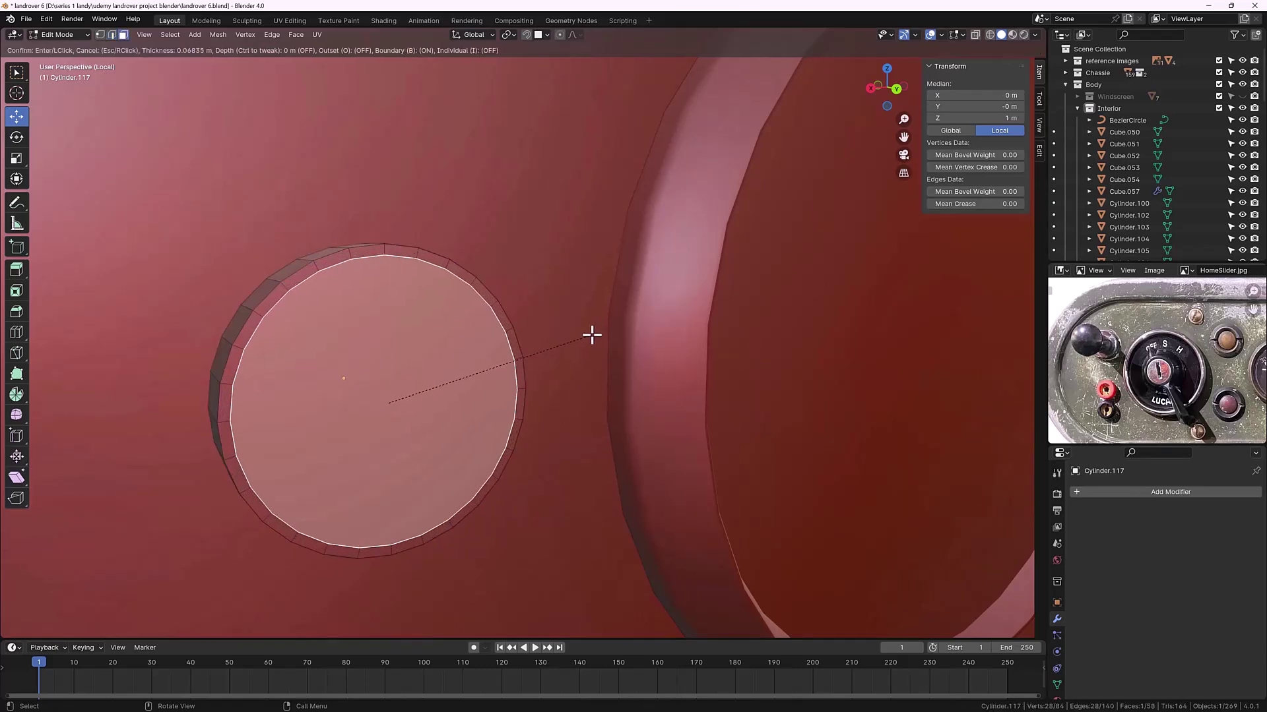
left_click(563, 353)
middle_click_drag(563, 354, 399, 362)
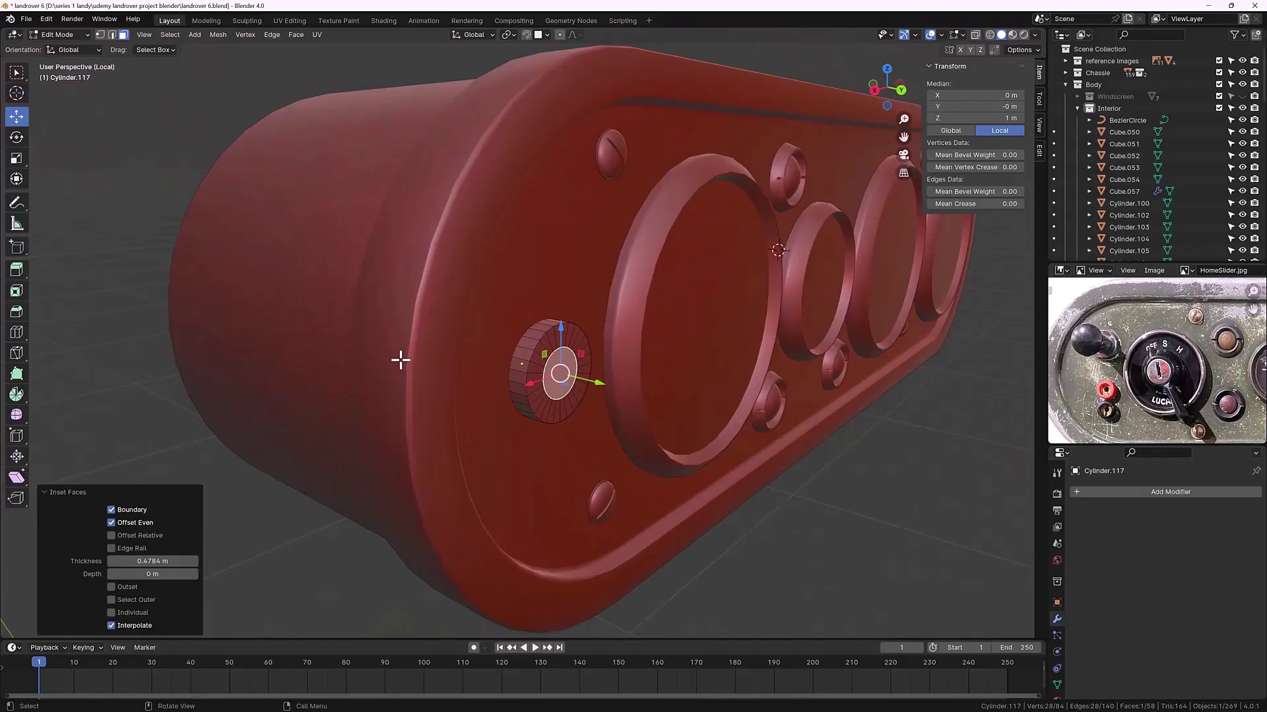
Step: Extrude the inset face about 0.0198 m outward along Y to form the knob's stem
key("KP_Decimal")
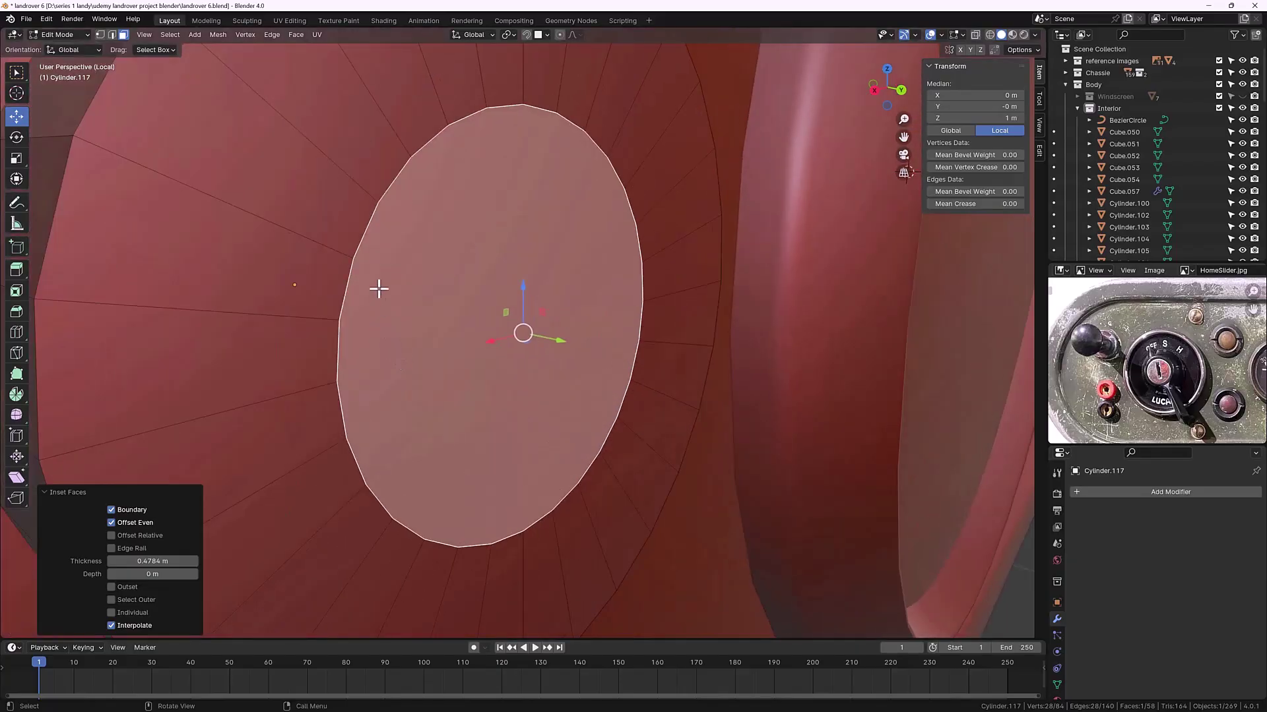
scroll(379, 288, "down", 10)
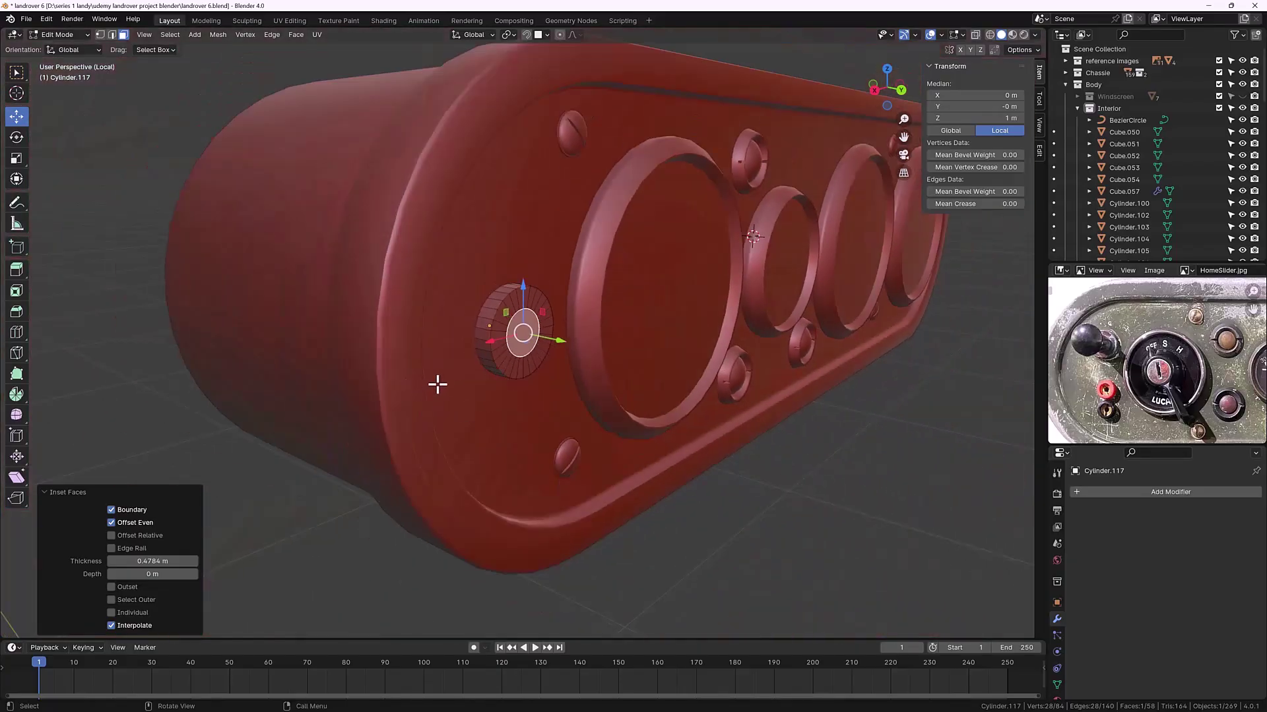
middle_click_drag(437, 384, 604, 353)
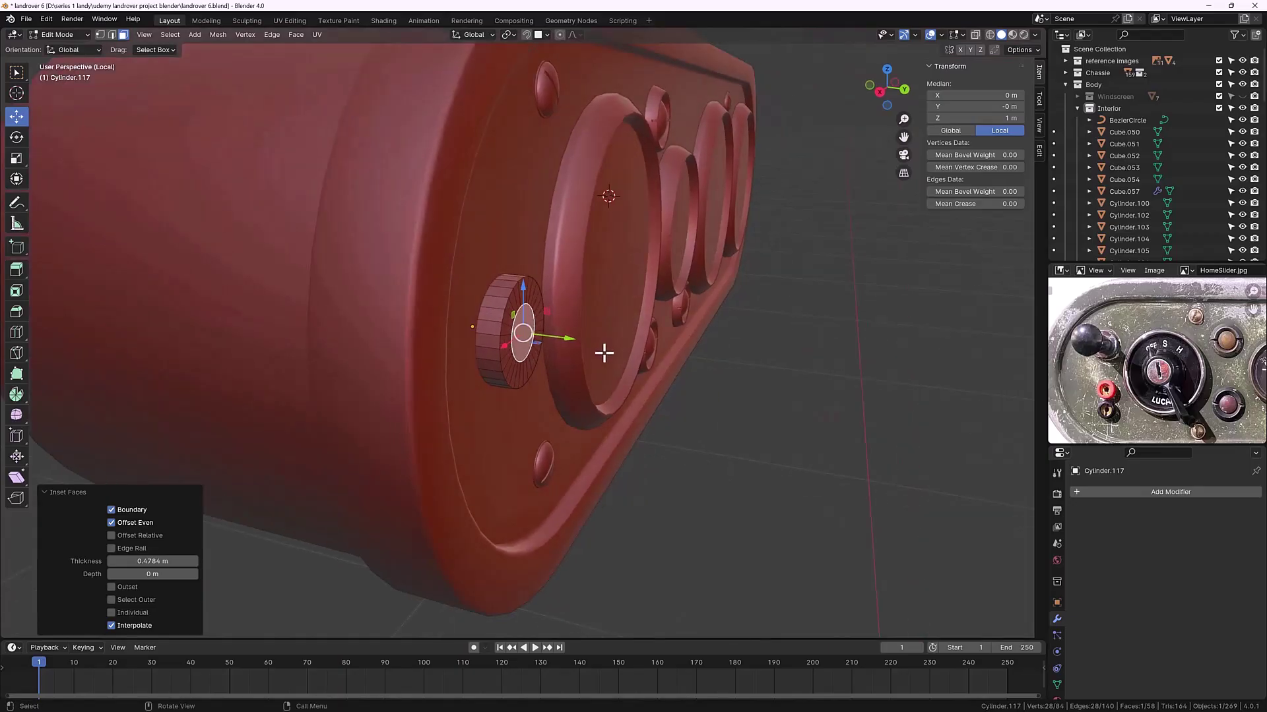
key("e")
key("y")
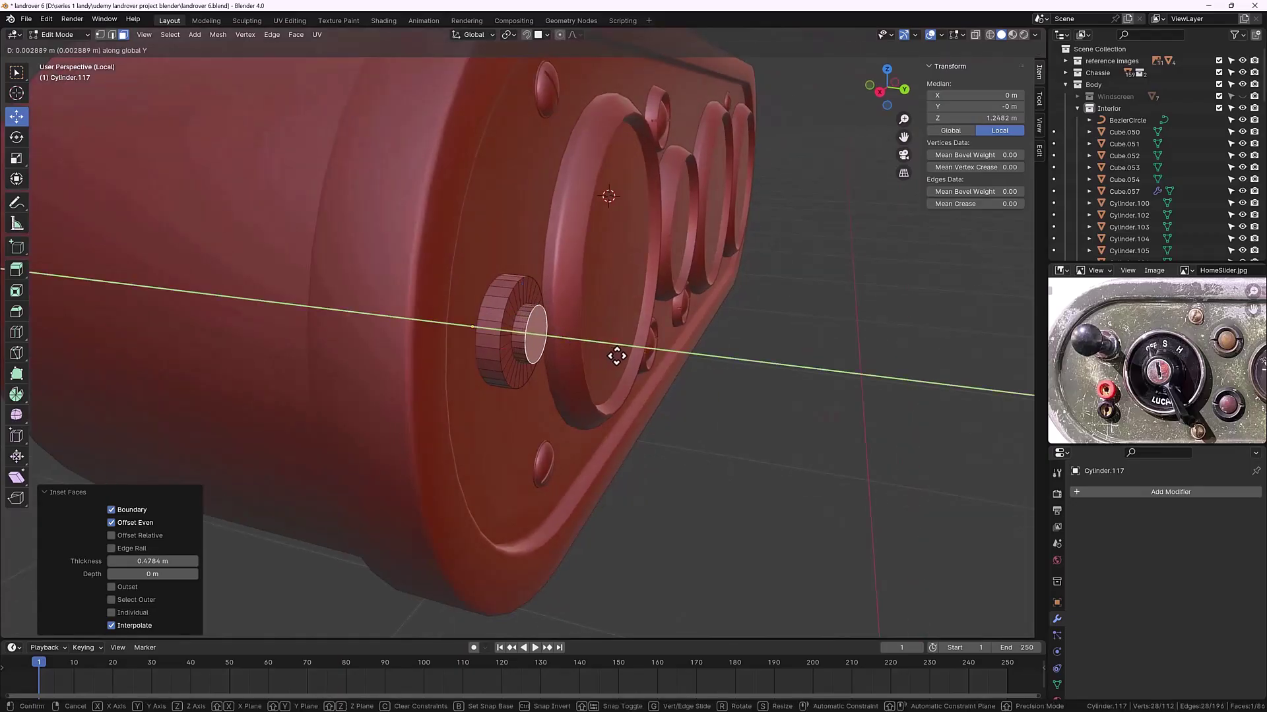
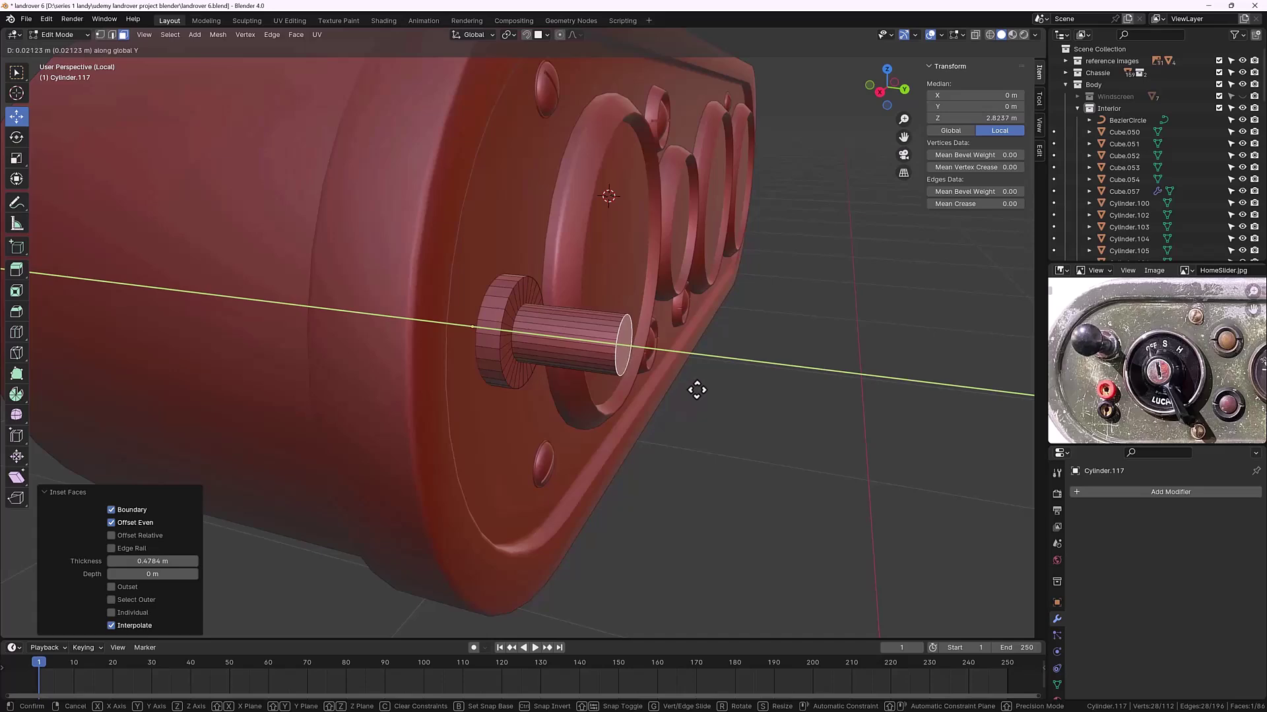
left_click(680, 387)
middle_click_drag(635, 391, 642, 316)
scroll(597, 334, "up", 3)
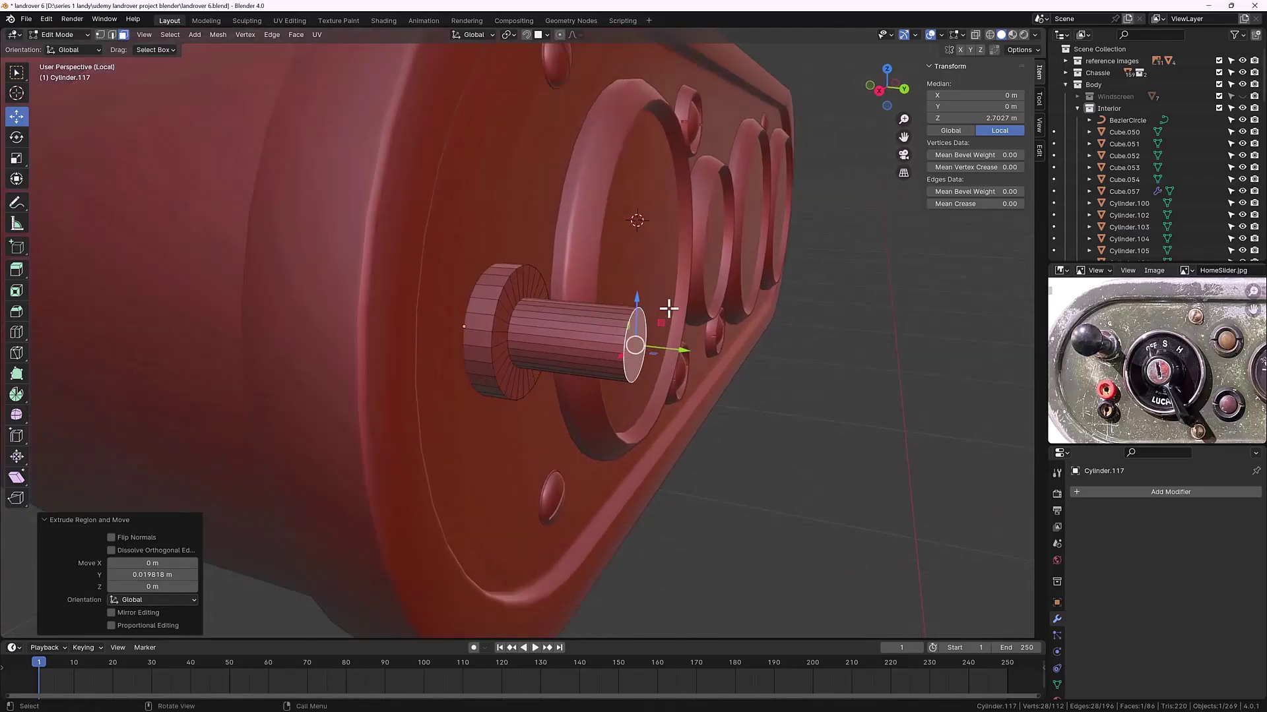
Step: Extrude the stem's end face in place and scale it up by about 2.029 to start the knob head
key("e")
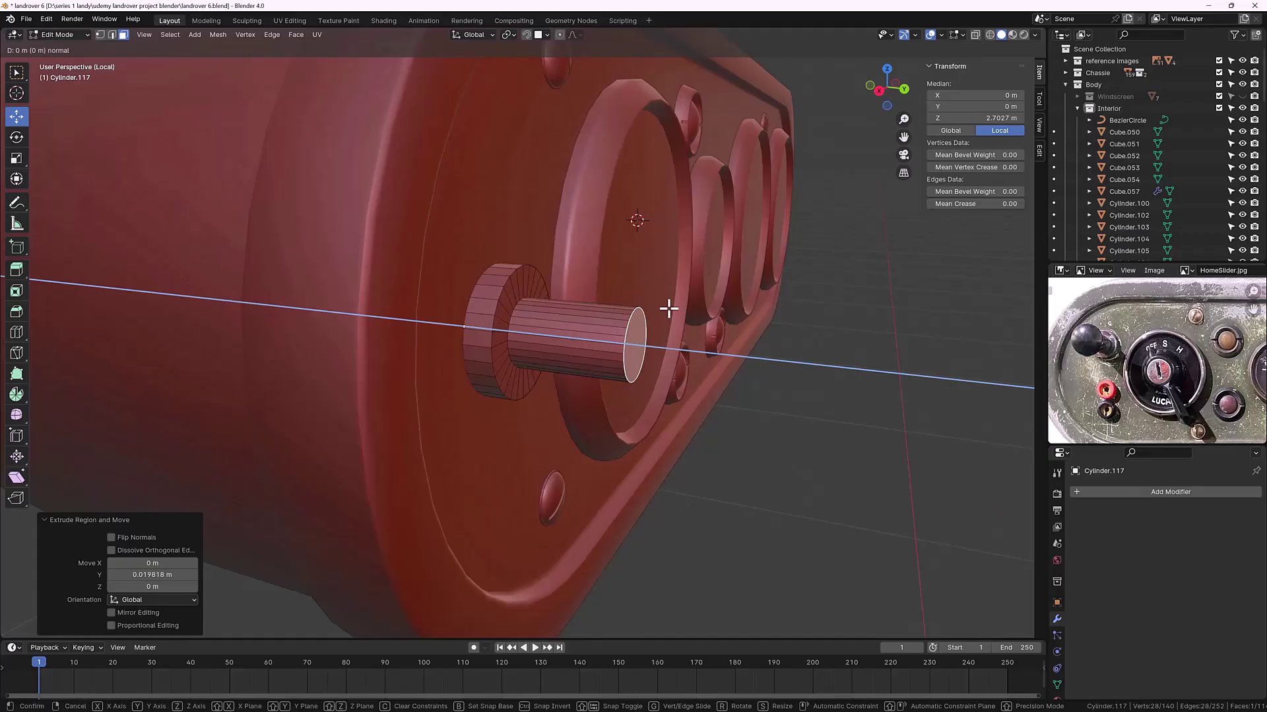
key("s")
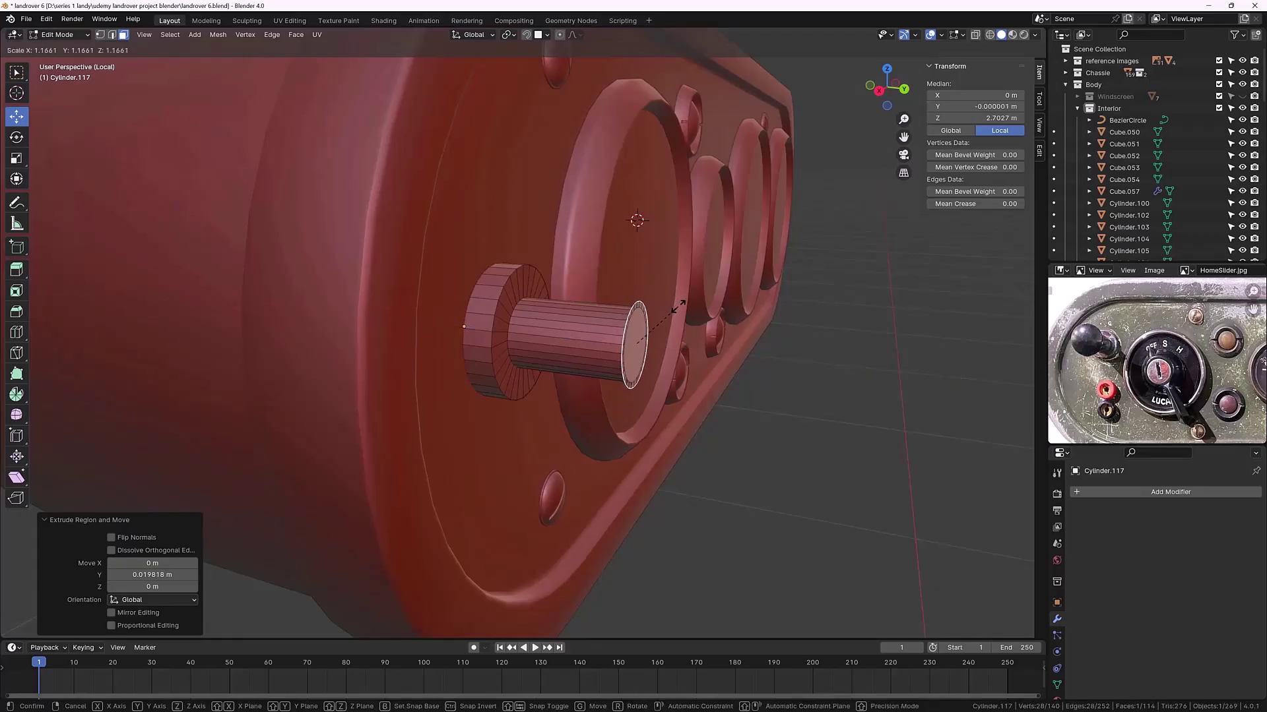
left_click(711, 281)
Step: Extrude the enlarged end face about 0.0058 m outward along Y to form the head's collar
middle_click_drag(668, 337, 641, 332, "shift")
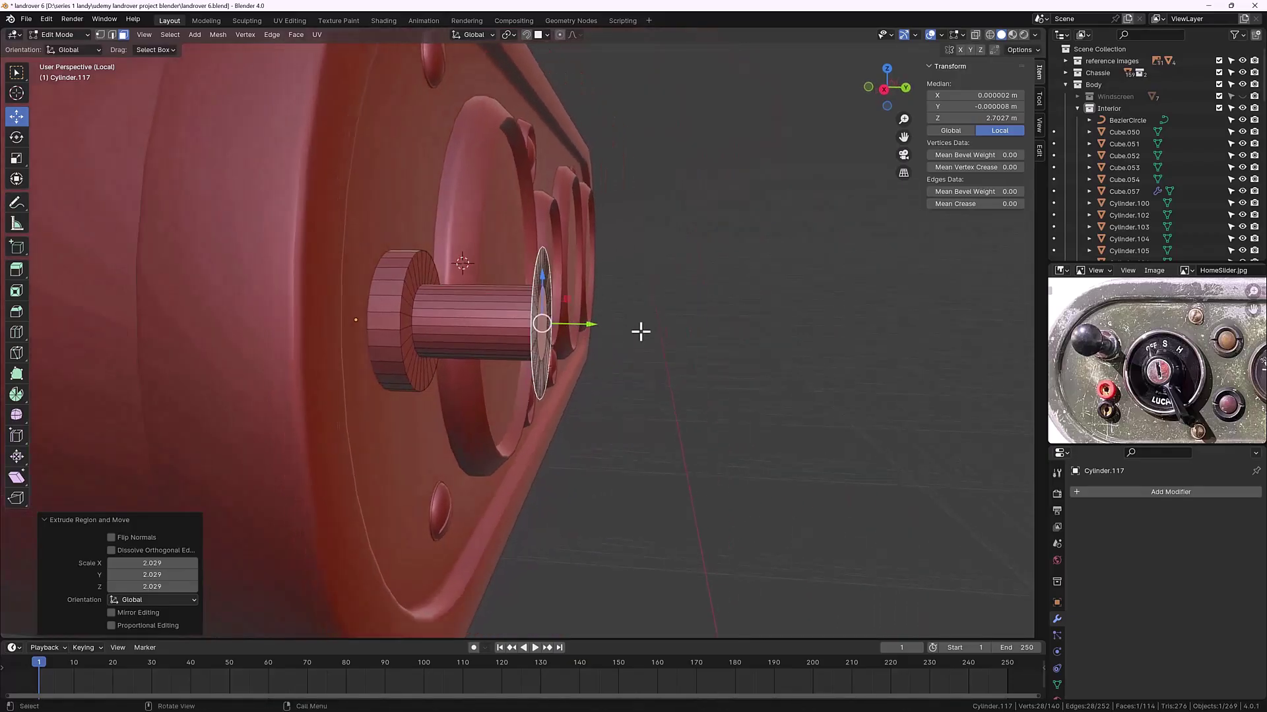
key("e")
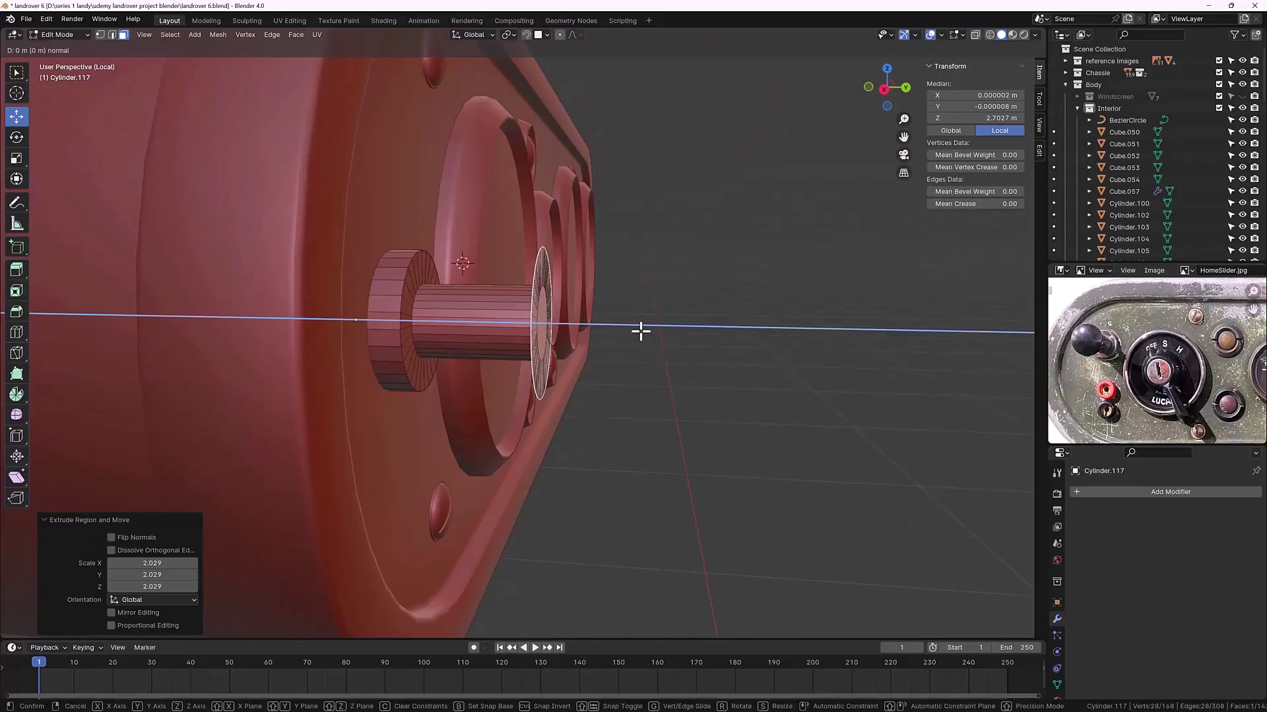
key("y")
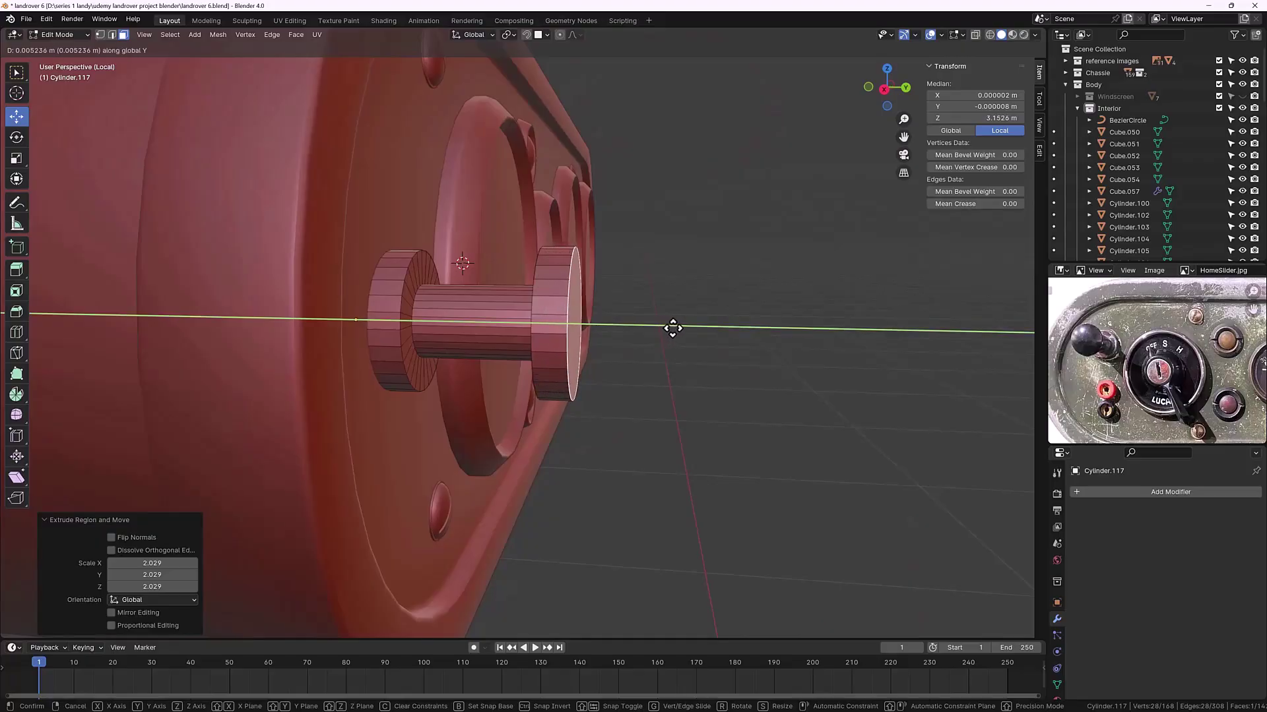
left_click(675, 328)
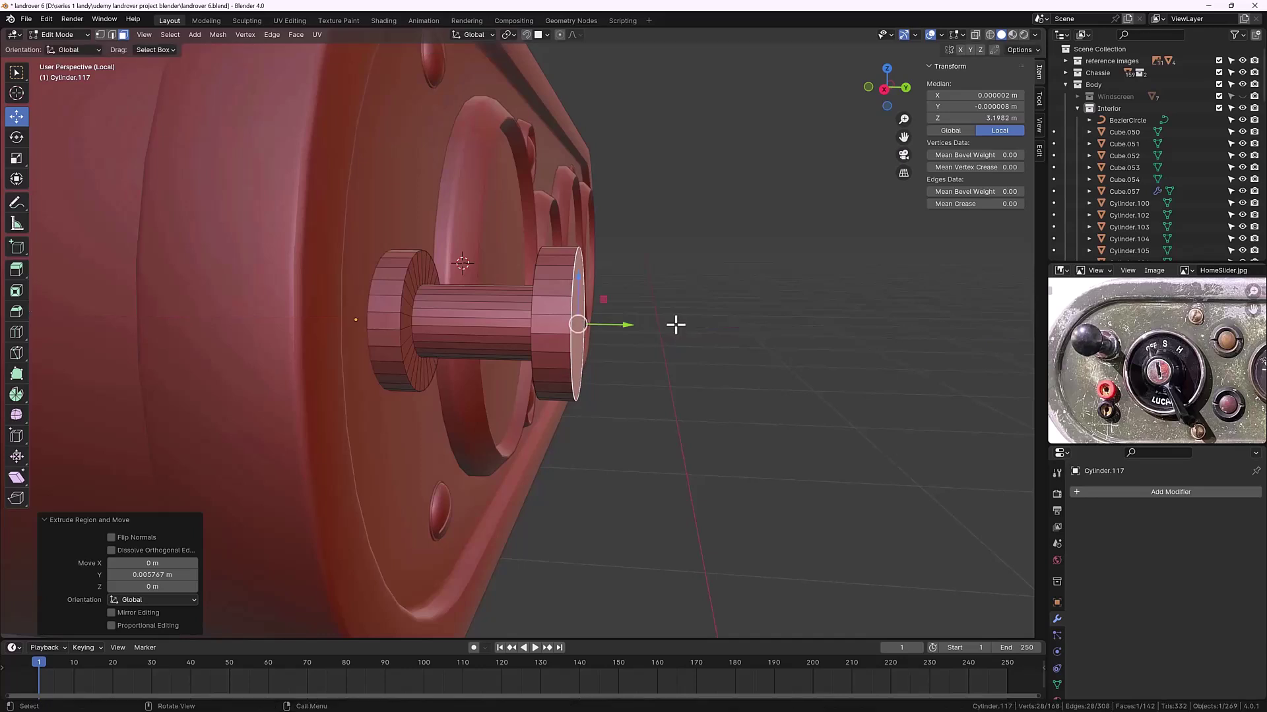
Step: Extrude the collar's front face about 0.001 m along Y and scale it up by about 1.14
scroll(612, 285, "up", 1)
middle_click_drag(610, 303, 589, 344, "shift")
key("e")
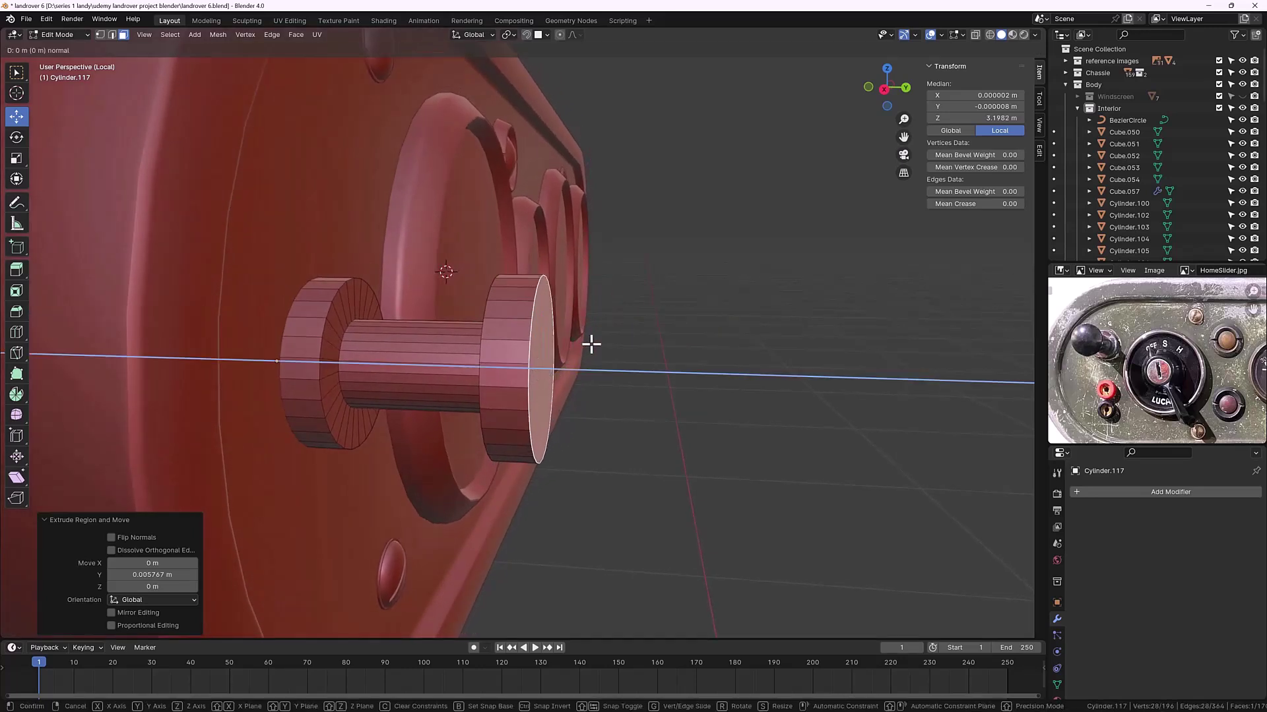
key("y")
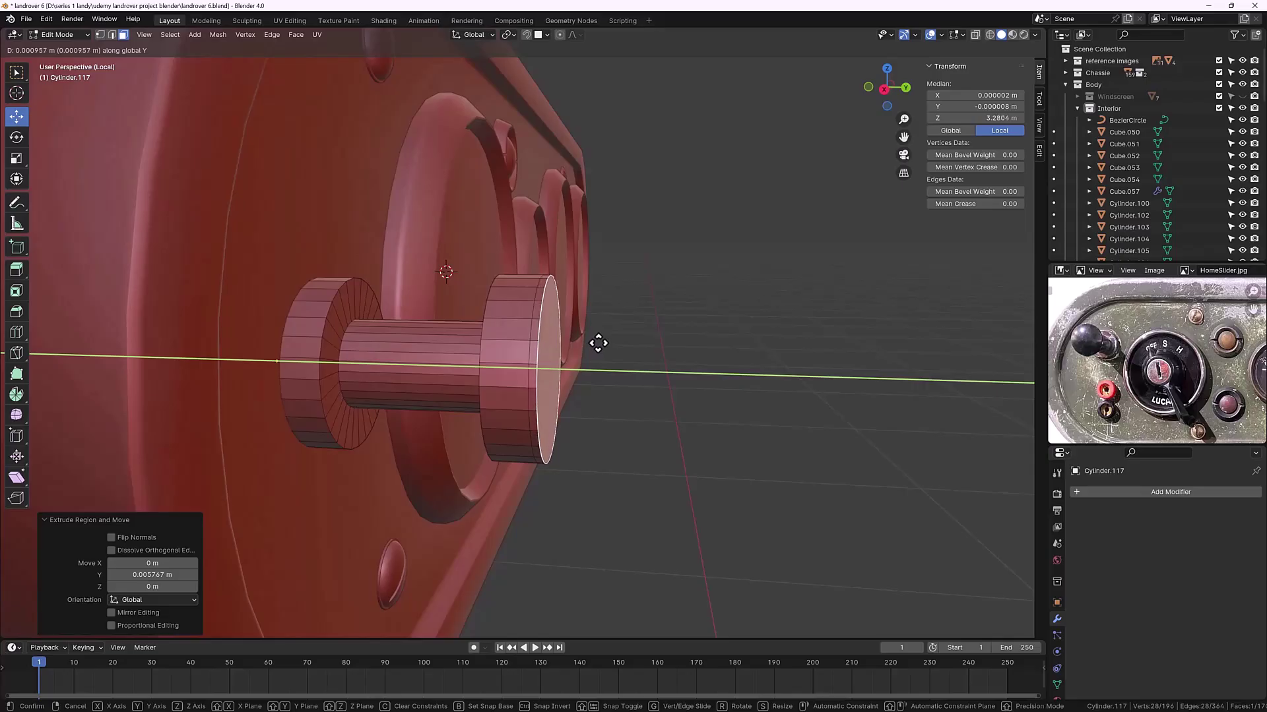
left_click(598, 343)
key("s")
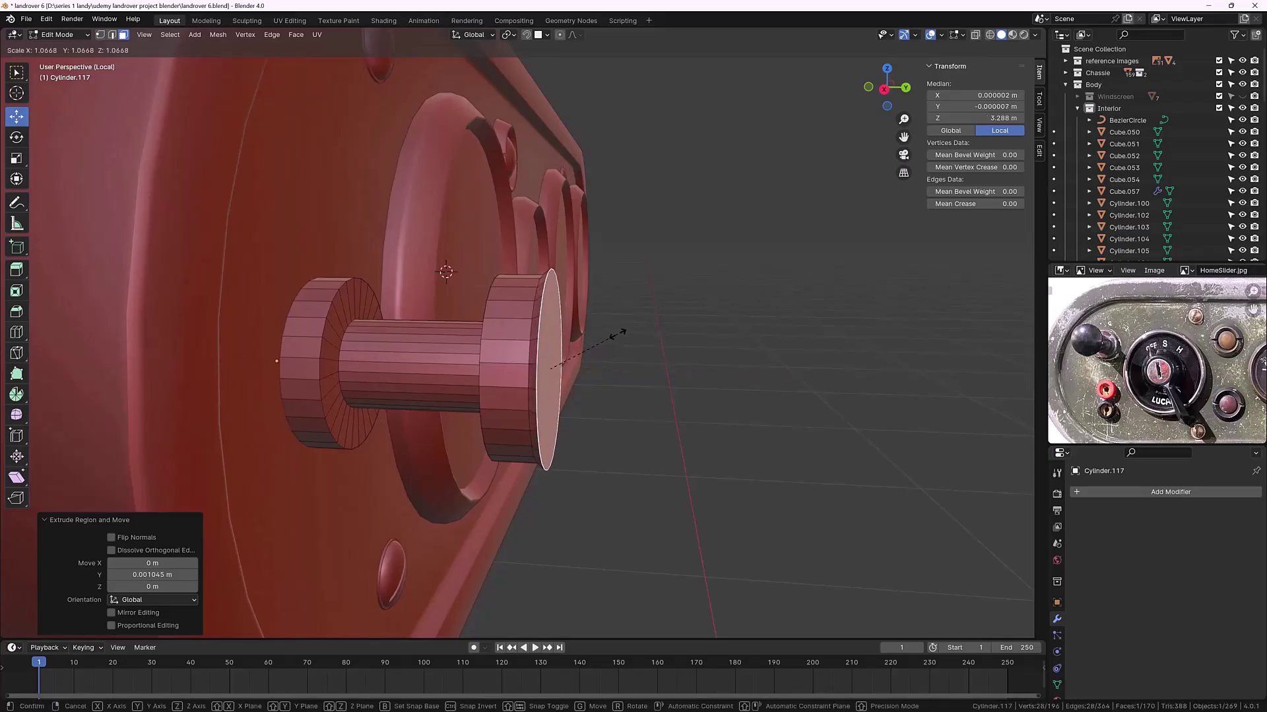
left_click(619, 335)
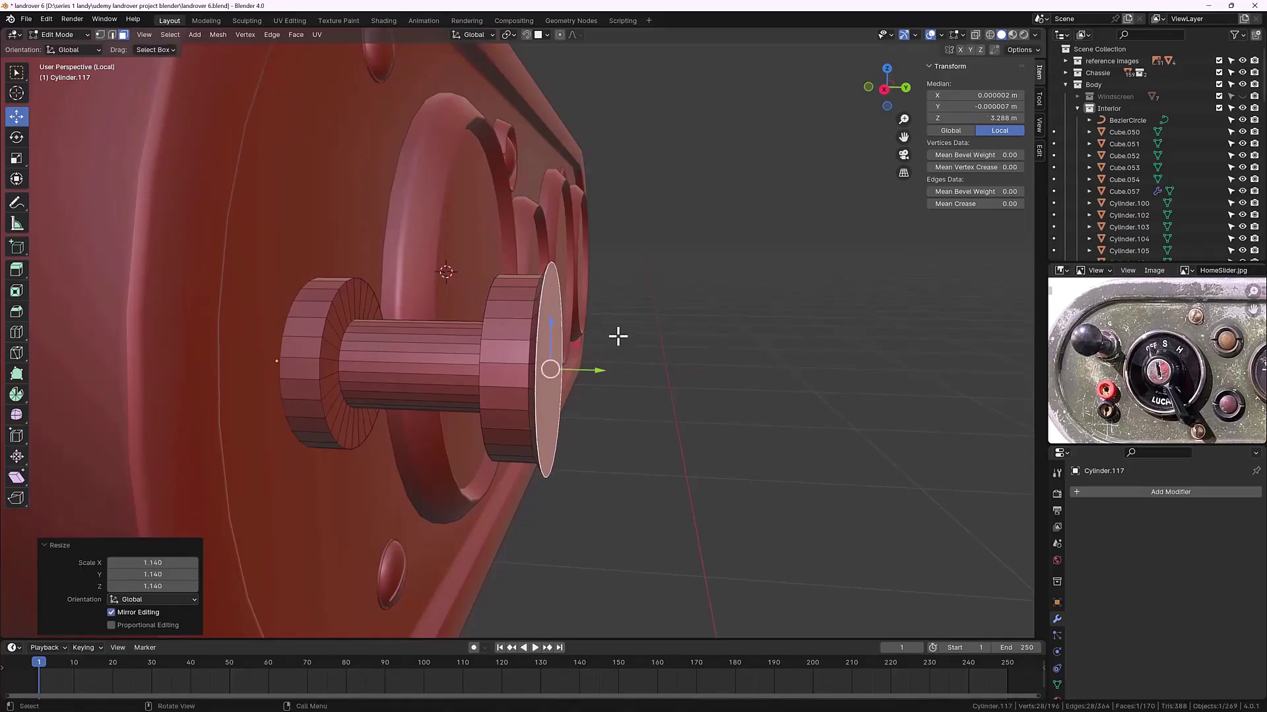
Step: Extrude the flared front face about 0.0012 m along Y and scale it up by about 1.103
key("e")
key("y")
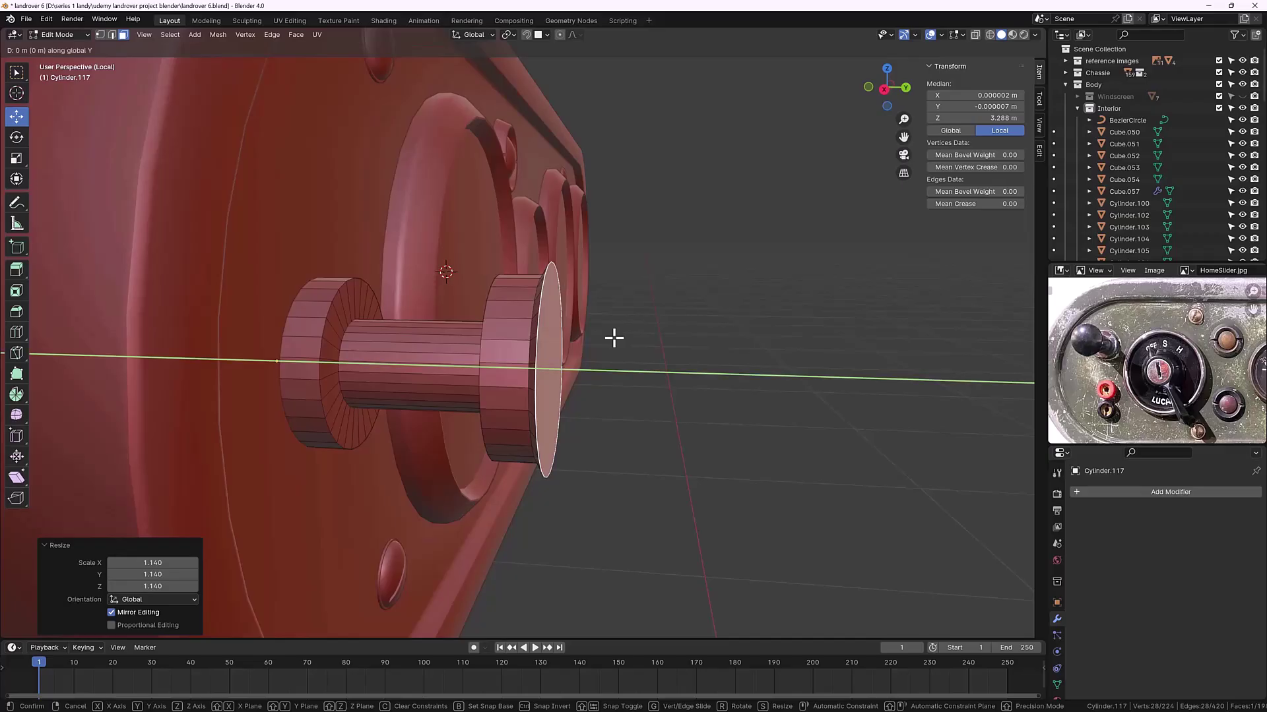
left_click(623, 337)
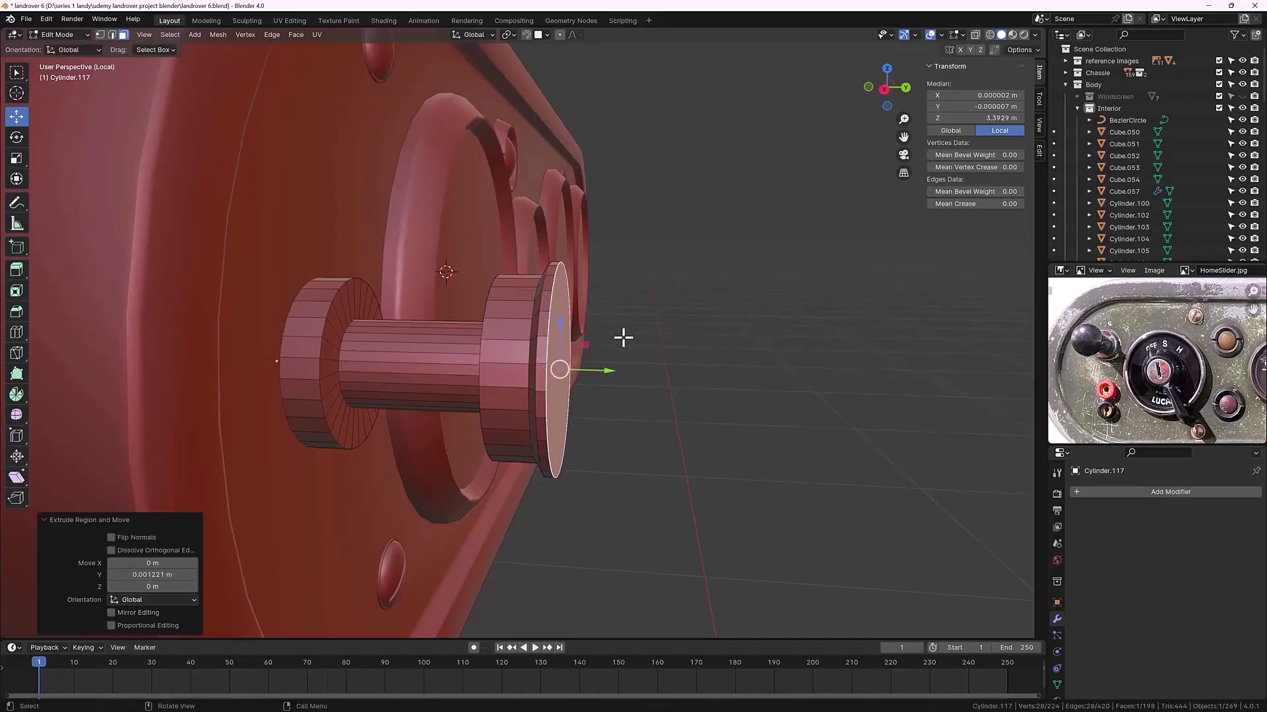
key("s")
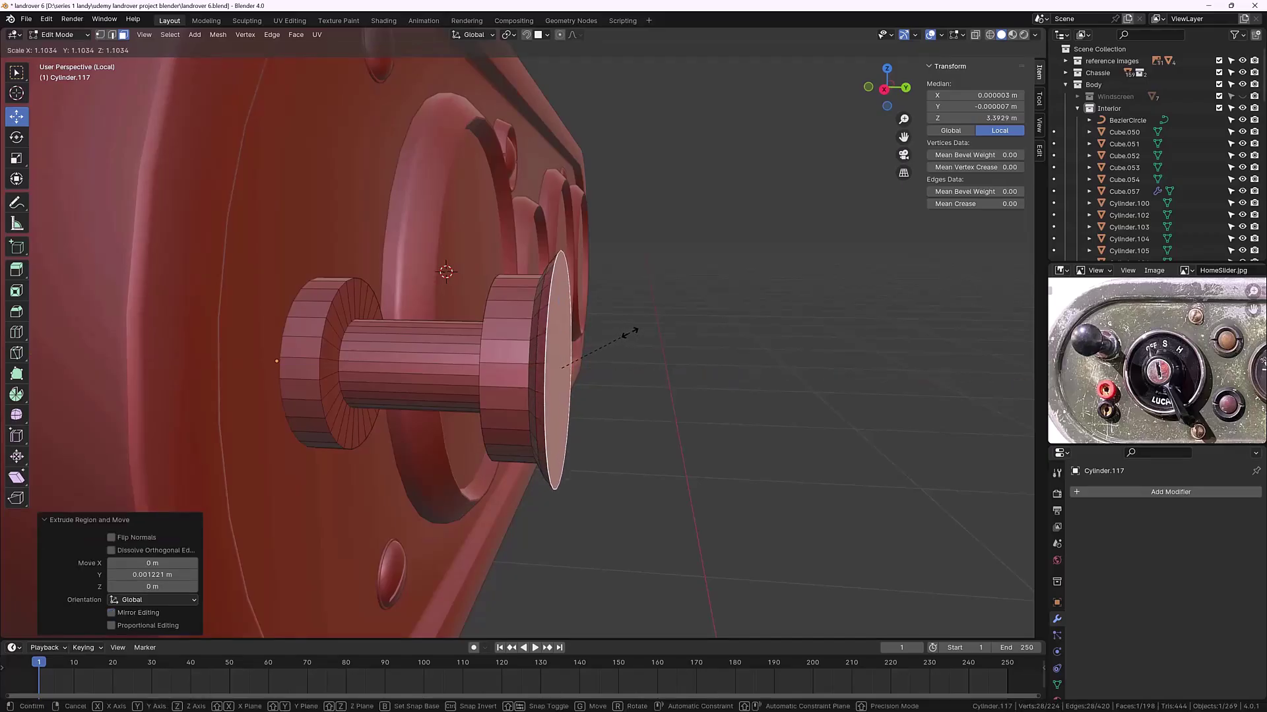
left_click(629, 333)
Step: Widen the head further by extruding its front face about 0.0014 m along Y and scaling it by about 1.086
middle_click_drag(619, 339, 641, 342)
key("g")
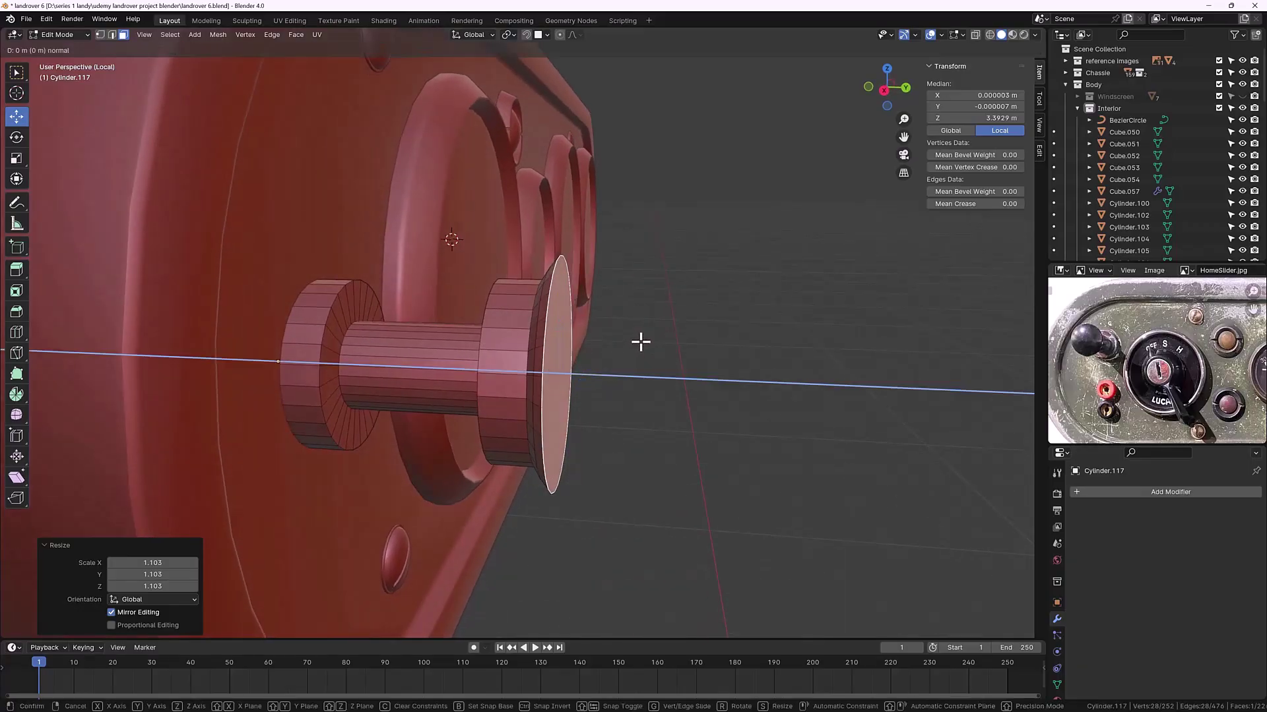
key("y")
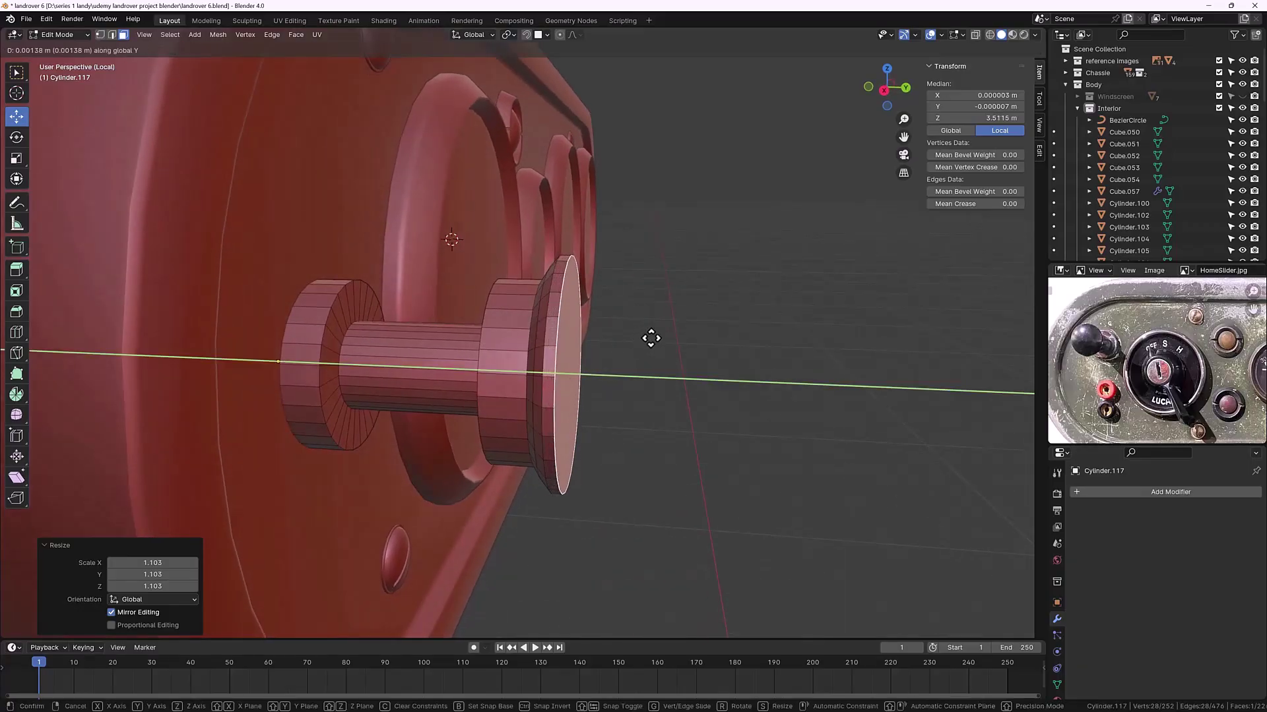
left_click(651, 339)
key("s")
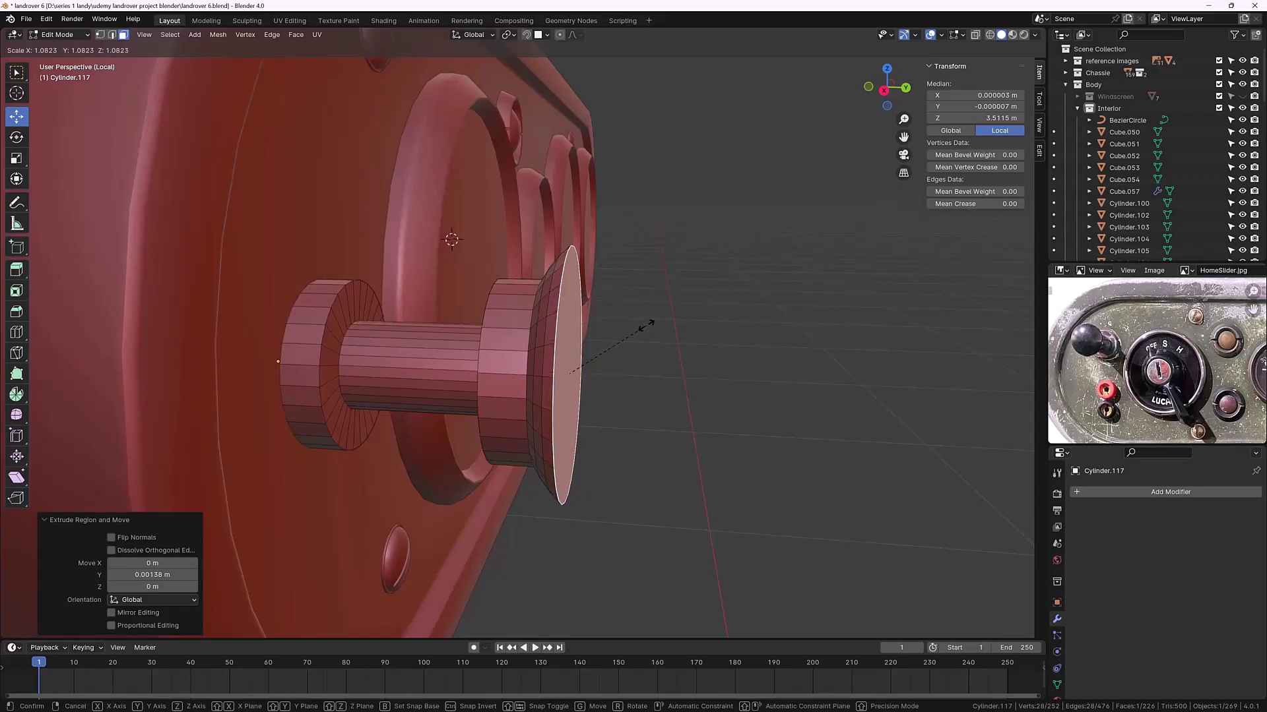
left_click(647, 325)
Step: Extrude the head's front face about 0.0008 m along Y and scale it up by about 1.054
mouse_move(648, 336)
middle_mouse_down()
mouse_move(645, 348)
mouse_move(659, 334)
mouse_move(638, 345)
middle_mouse_up()
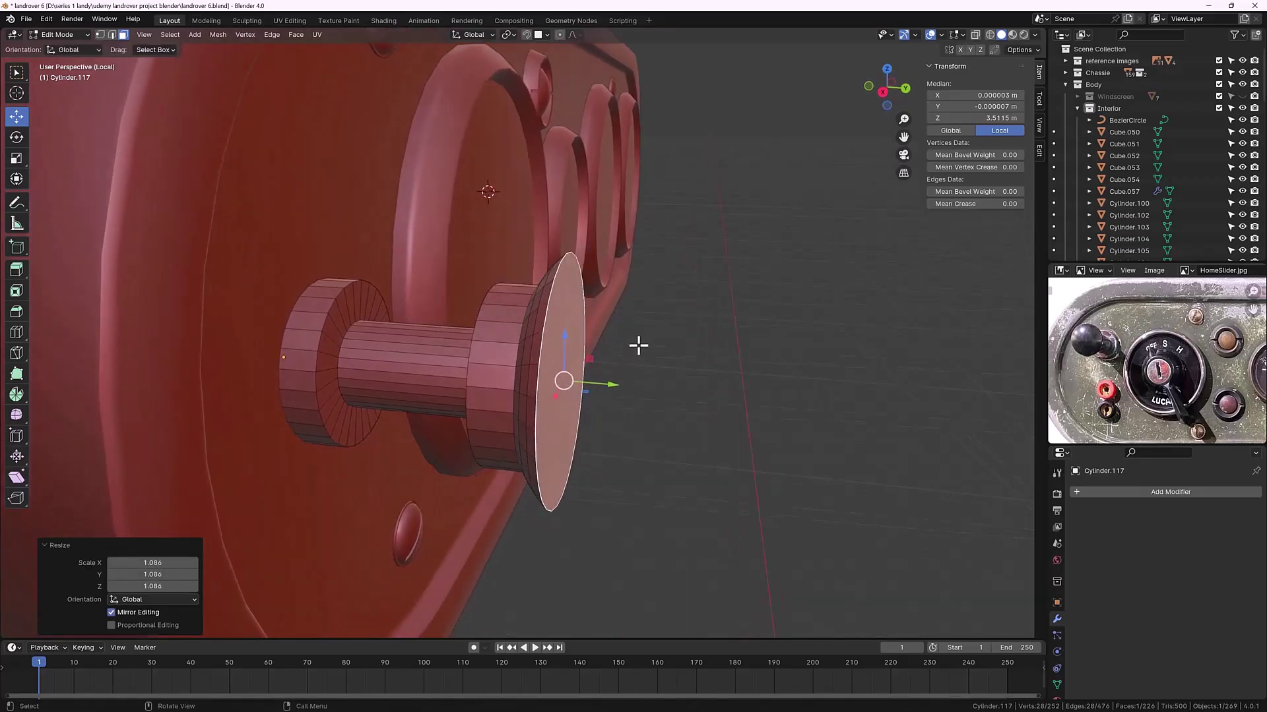
key("g")
key("y")
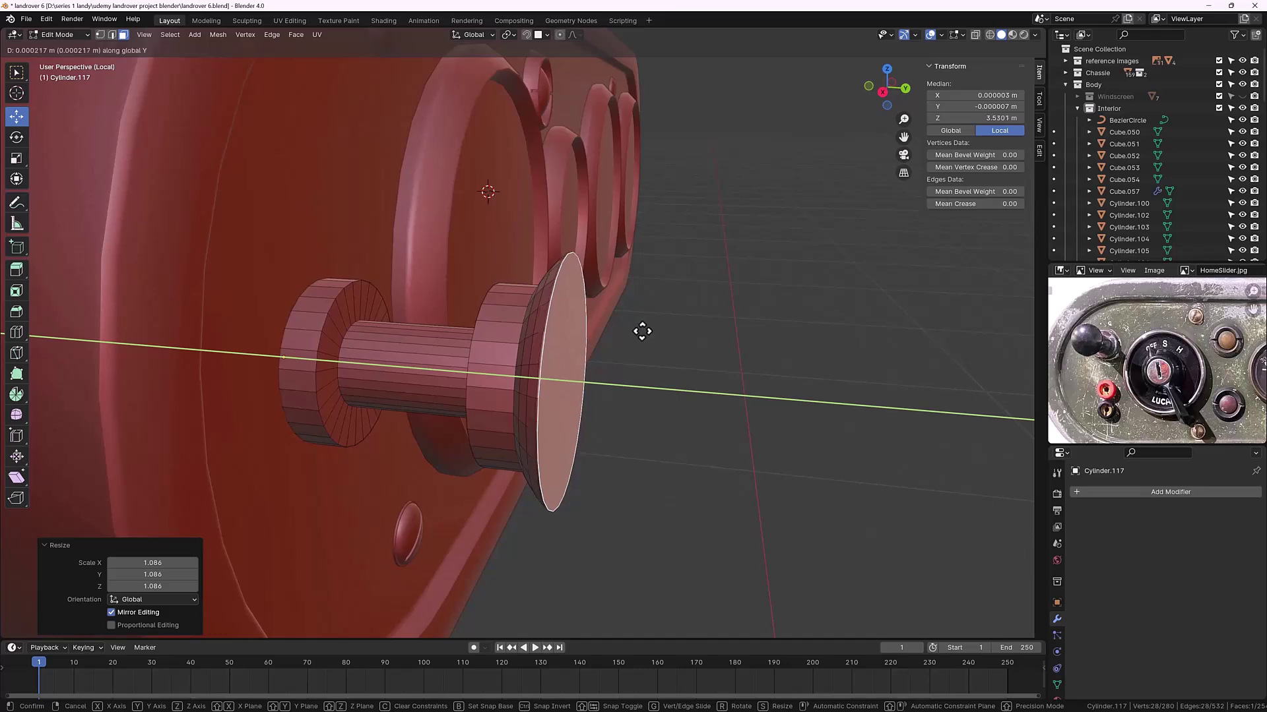
left_click(646, 330)
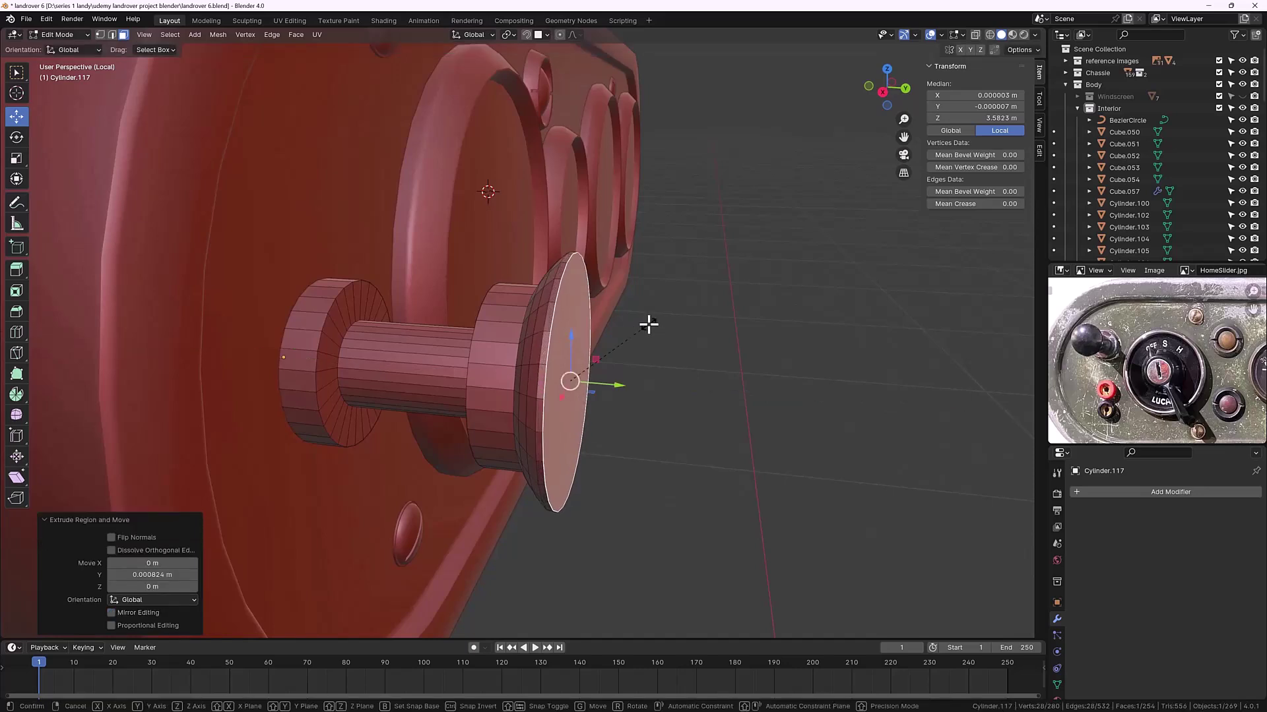
key("s")
left_click(653, 325)
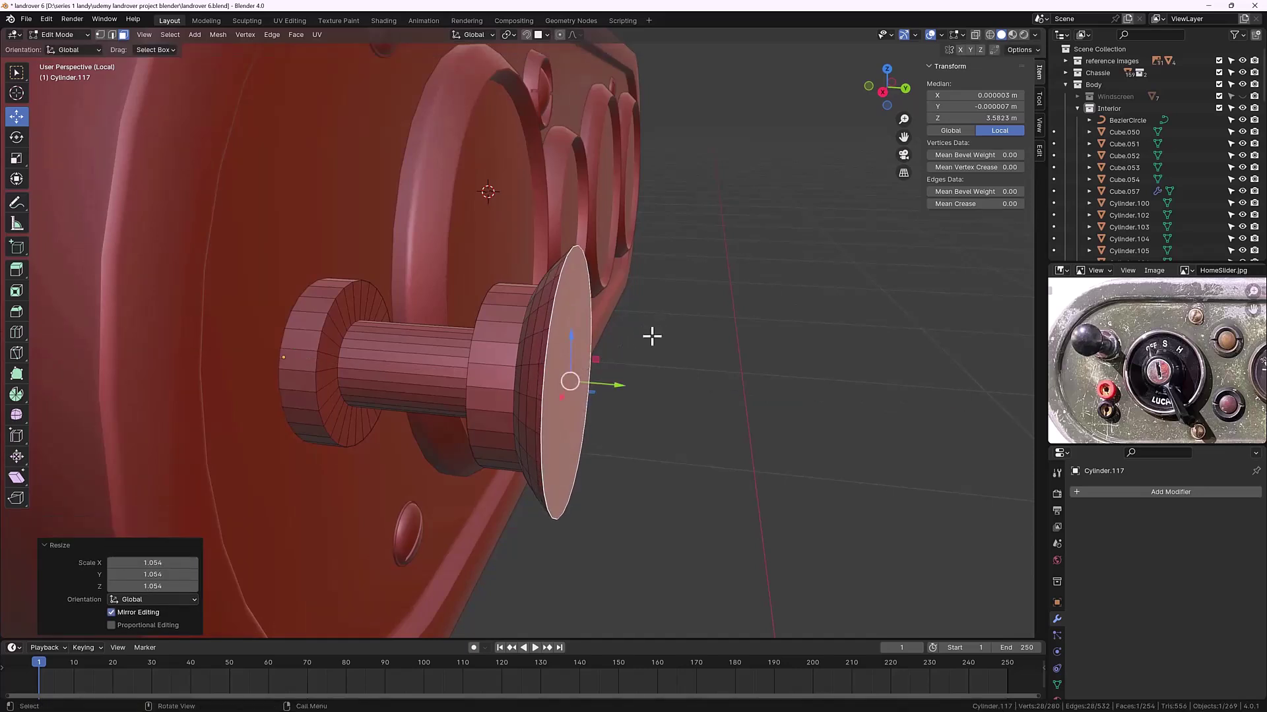
Step: Scale the head's front face down slightly by about 0.985
middle_click_drag(651, 334, 676, 333)
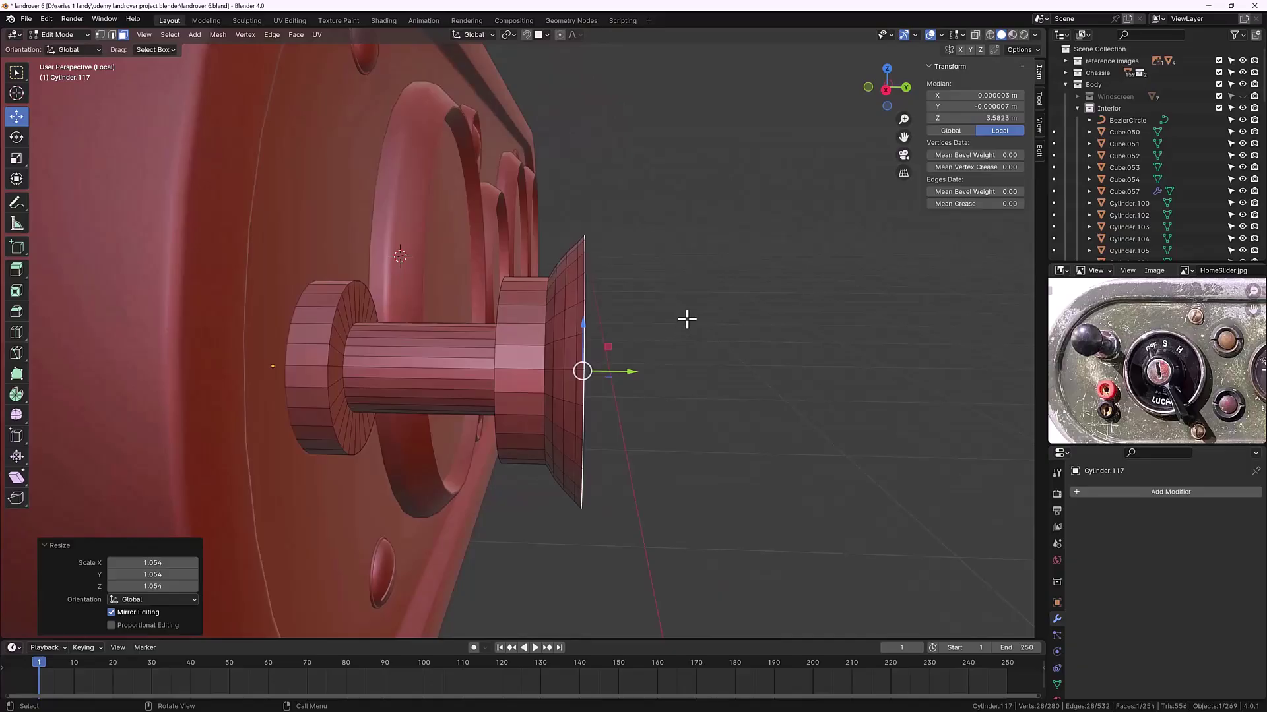
key("s")
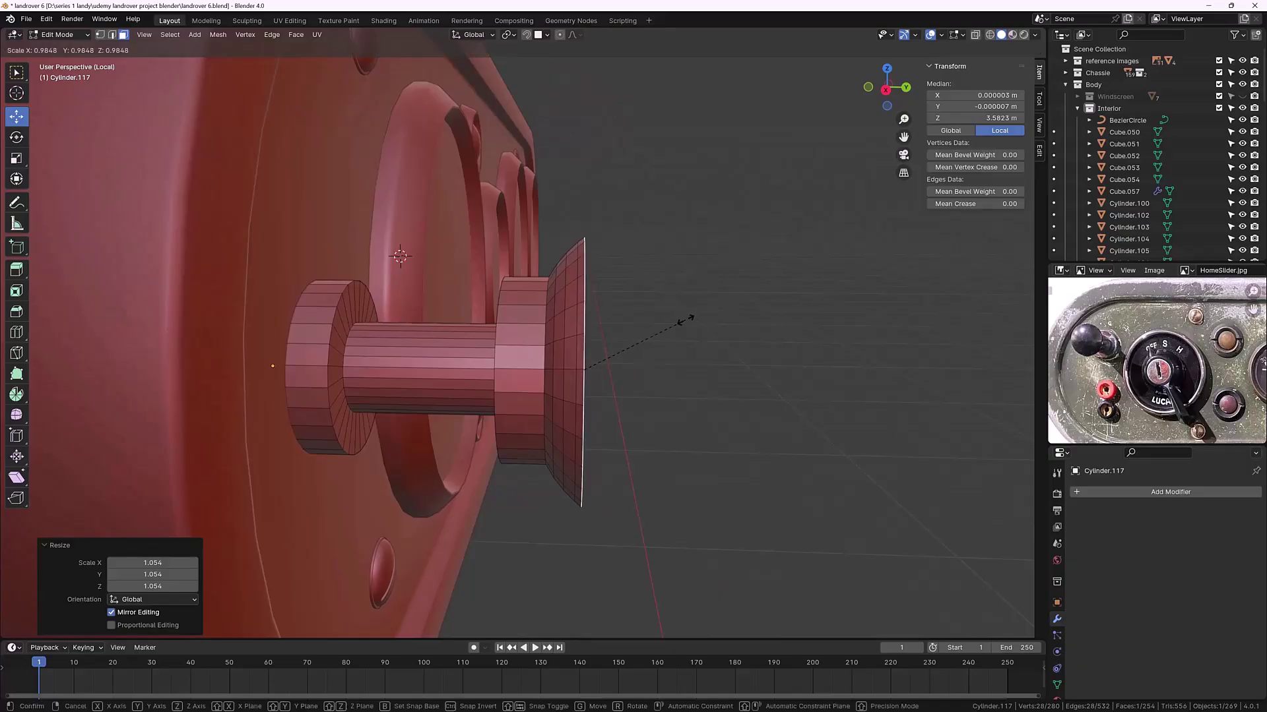
left_click(686, 320)
Step: Extrude the head's front face about 0.0056 m outward along Y to form the knob's straight rim
mouse_move(670, 339)
middle_mouse_down()
mouse_move(653, 339)
mouse_move(664, 328)
mouse_move(655, 341)
middle_mouse_up()
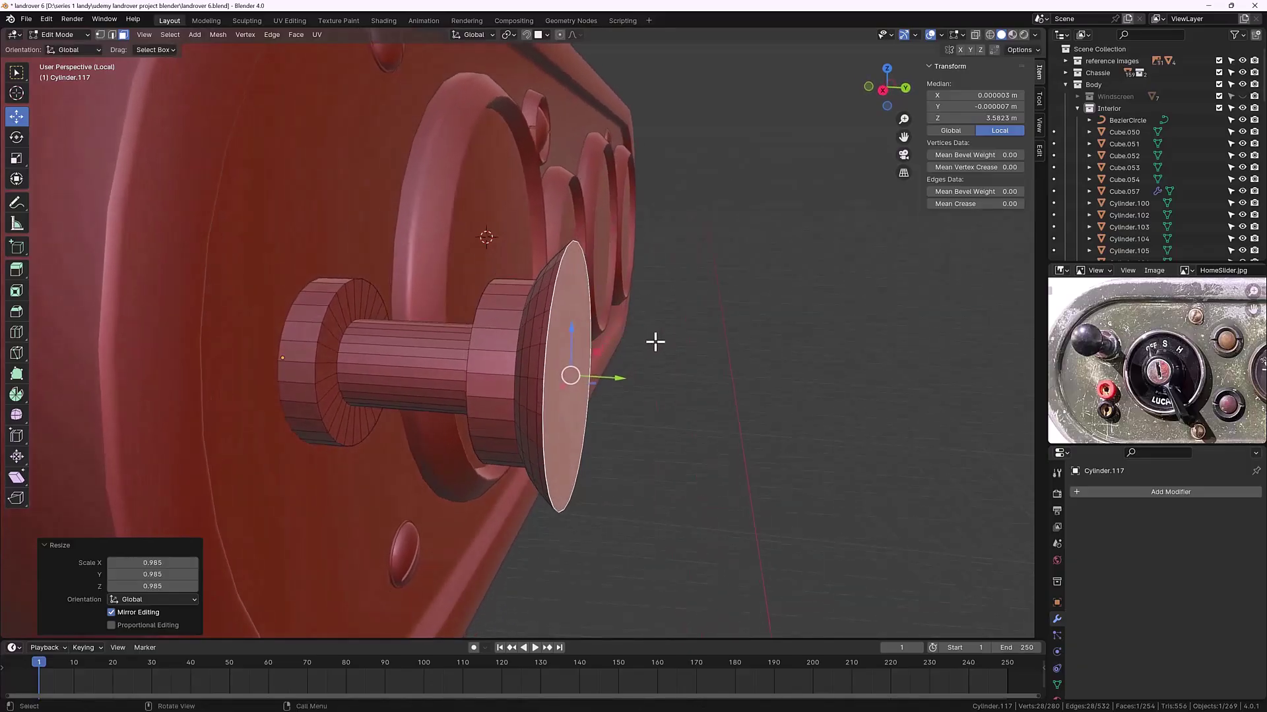
key("g")
key("y")
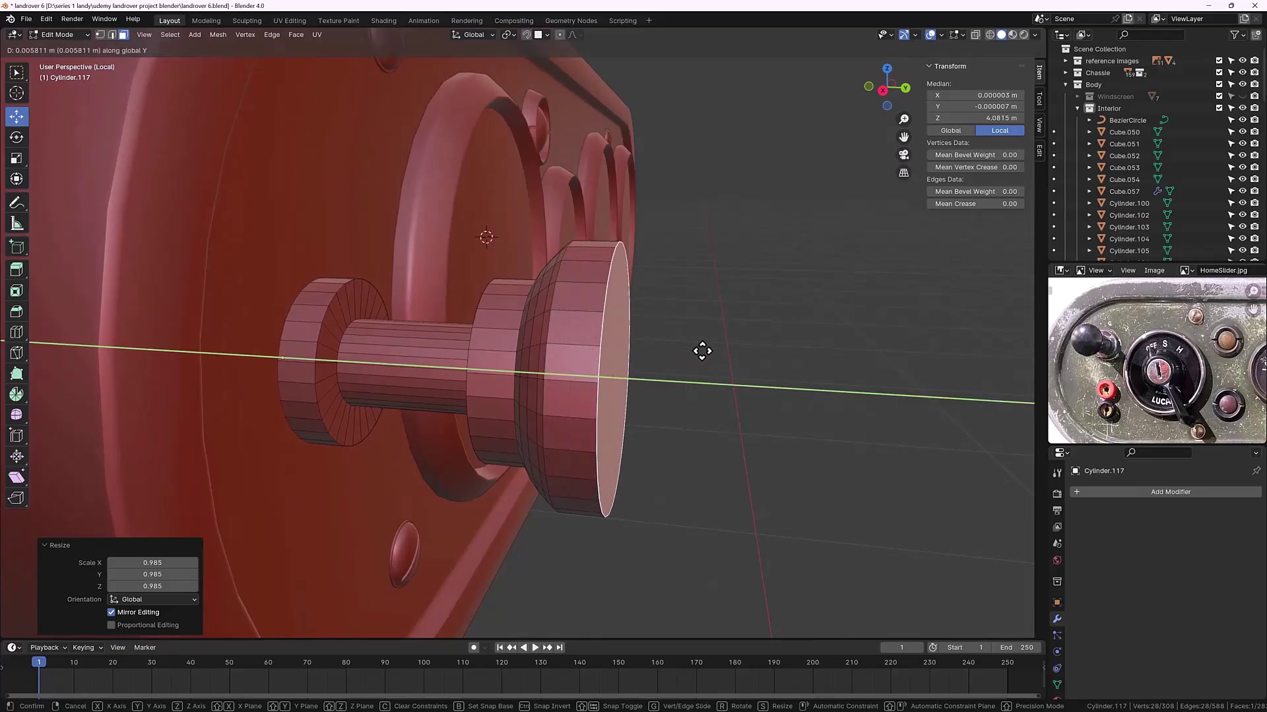
left_click(700, 351)
Step: Extrude the rim's front face about 0.0007 m along Y and scale it down by about 0.96
middle_click_drag(698, 350, 622, 368)
scroll(623, 368, "up", 3)
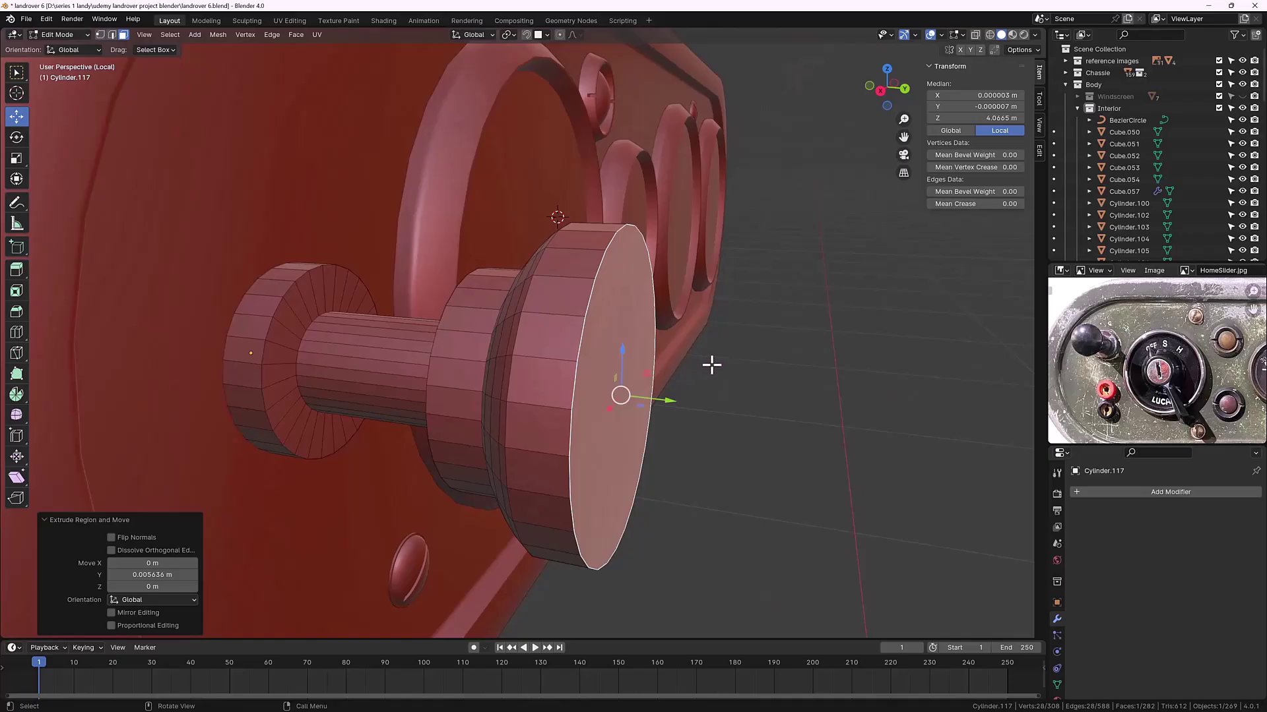
key("e")
key("y")
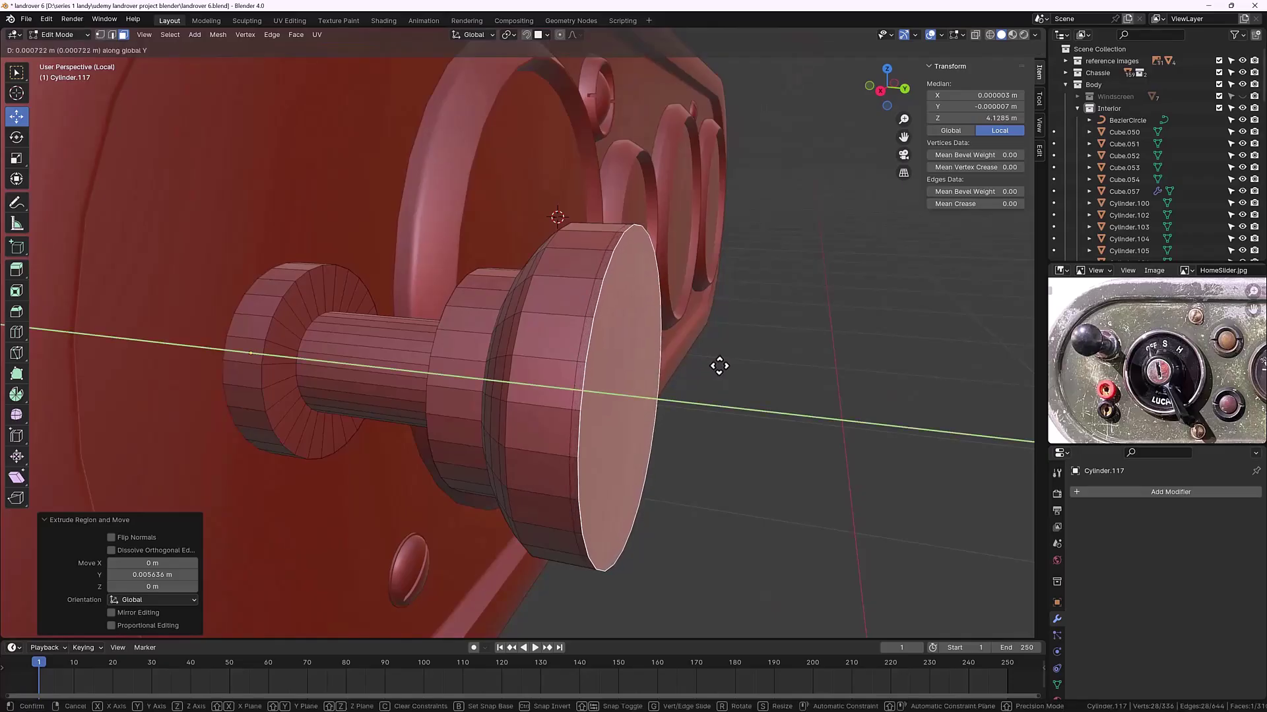
left_click(723, 366)
key("s")
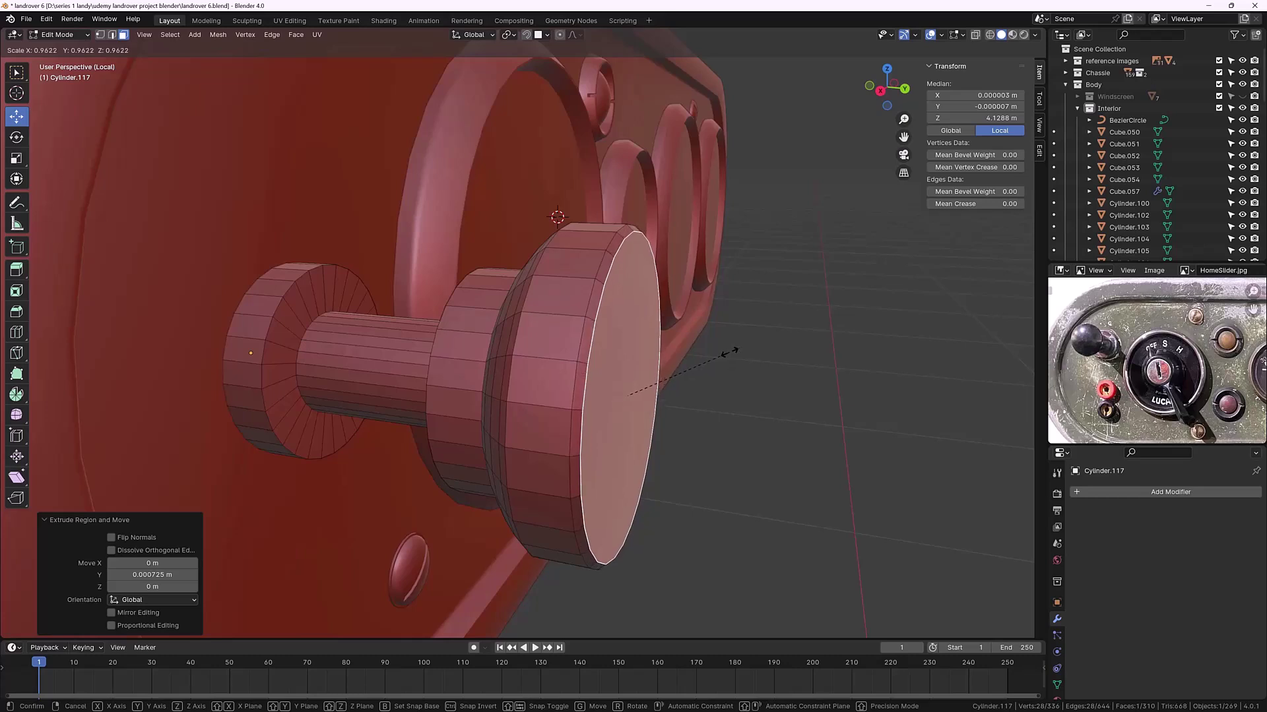
left_click(724, 355)
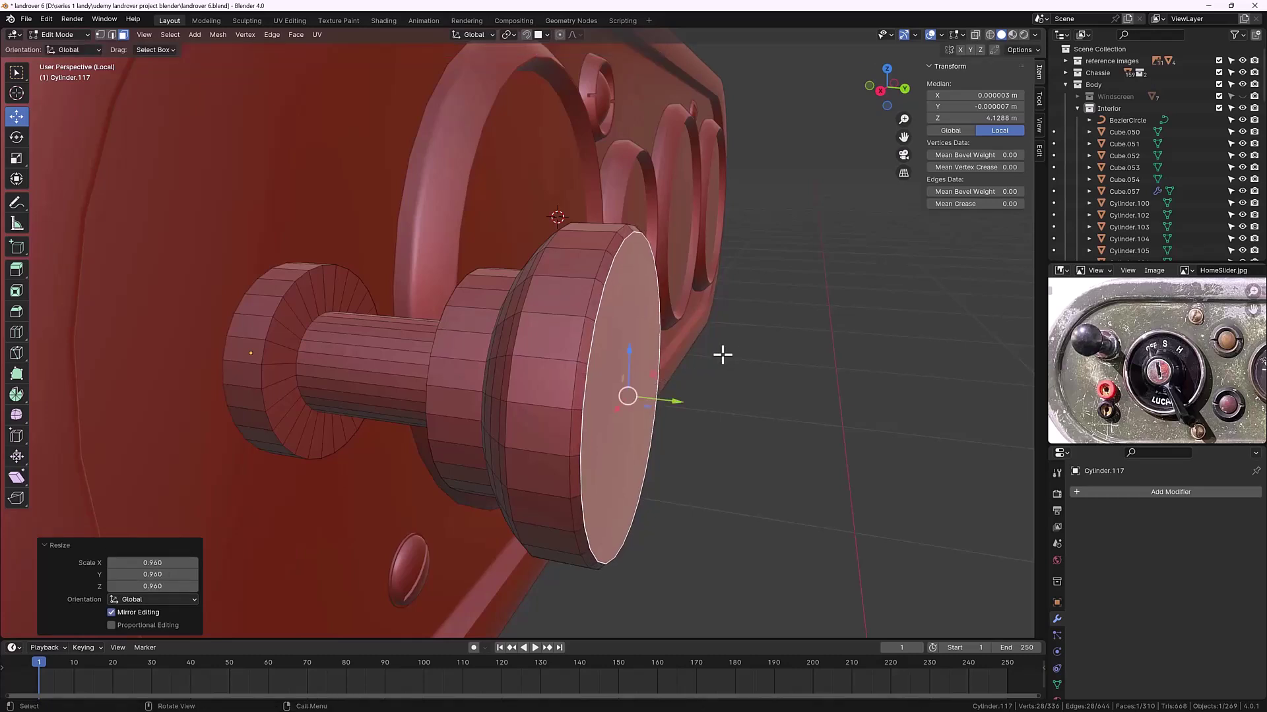
Step: Extrude the tapered front face about 0.0013 m along Y and scale it down by about 0.867
key("e")
key("y")
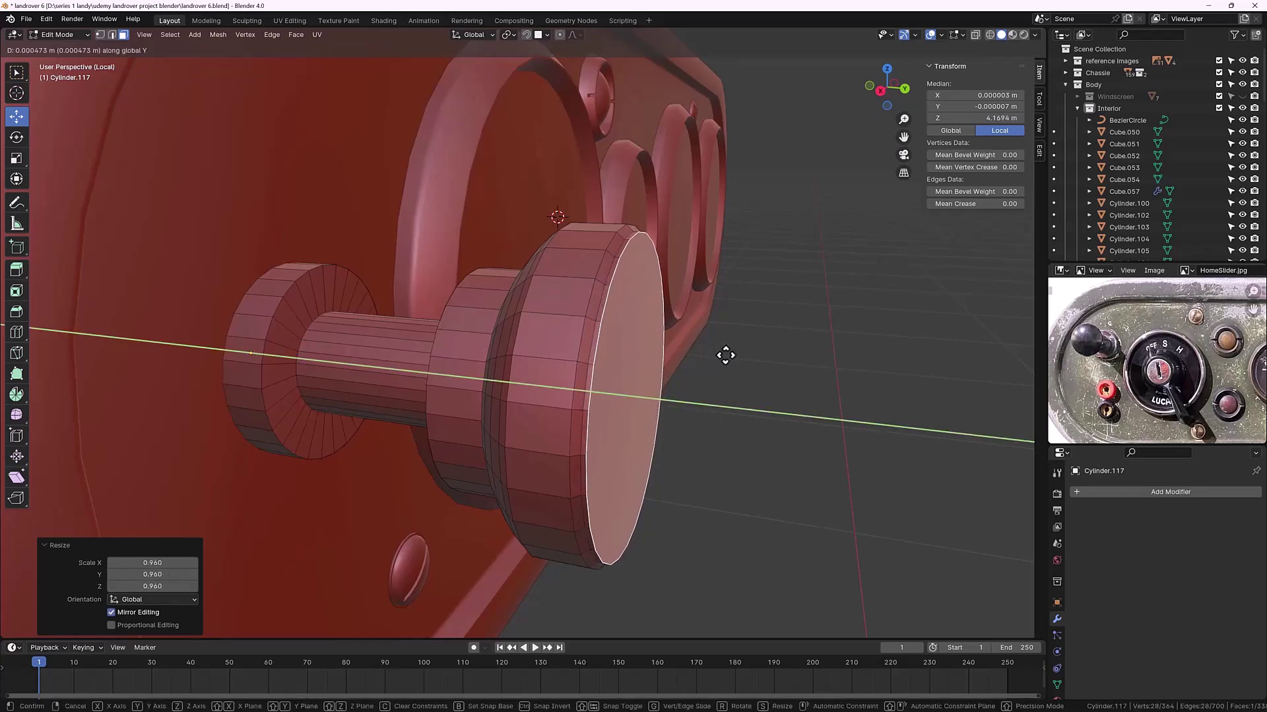
left_click(735, 360)
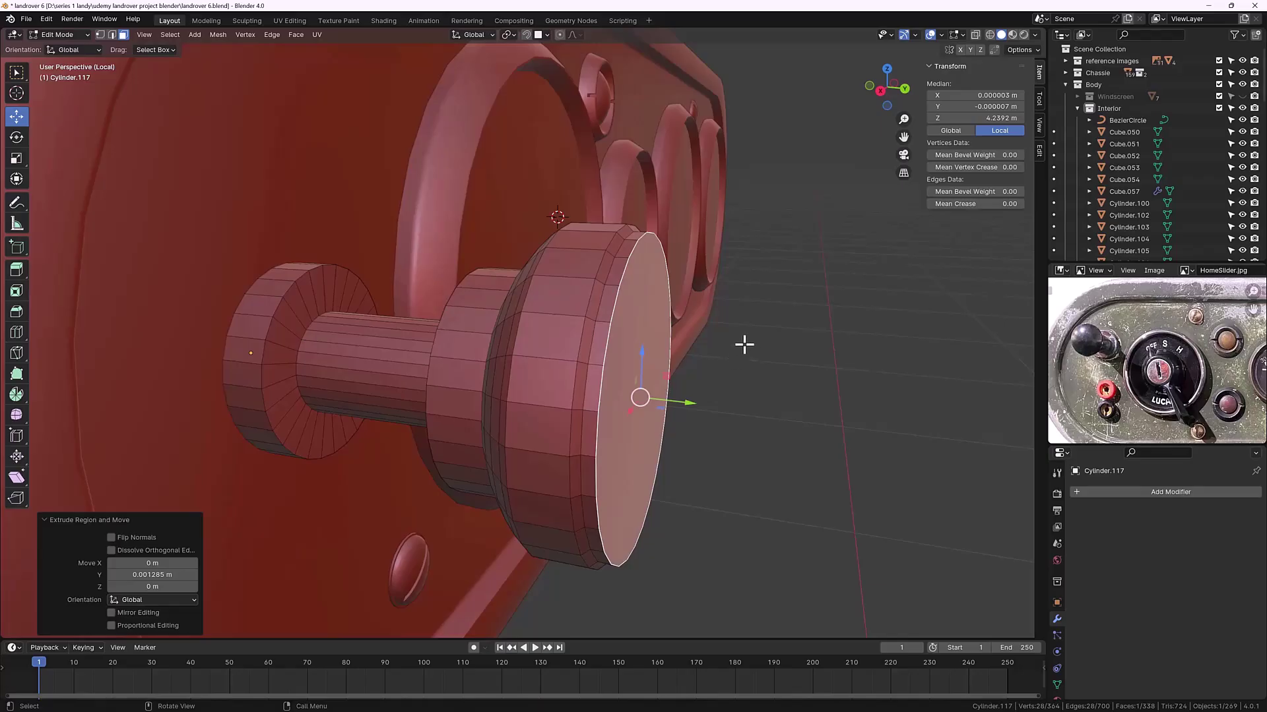
key("s")
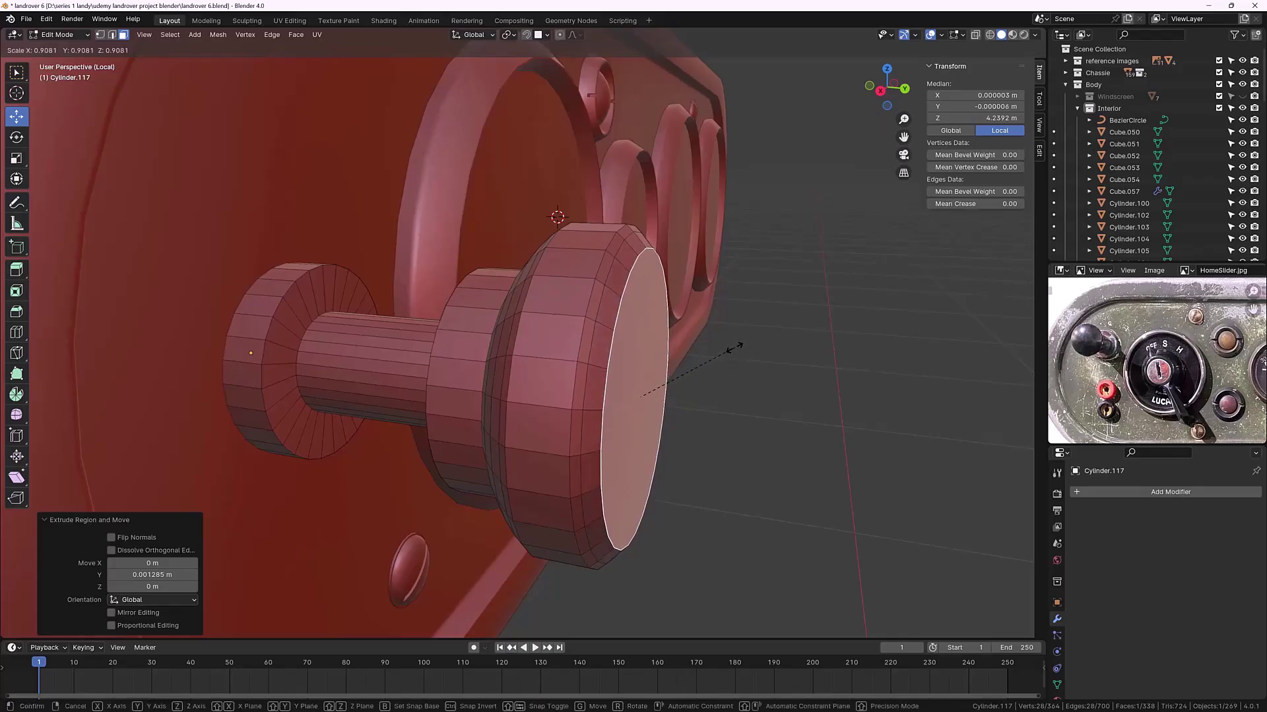
left_click(730, 351)
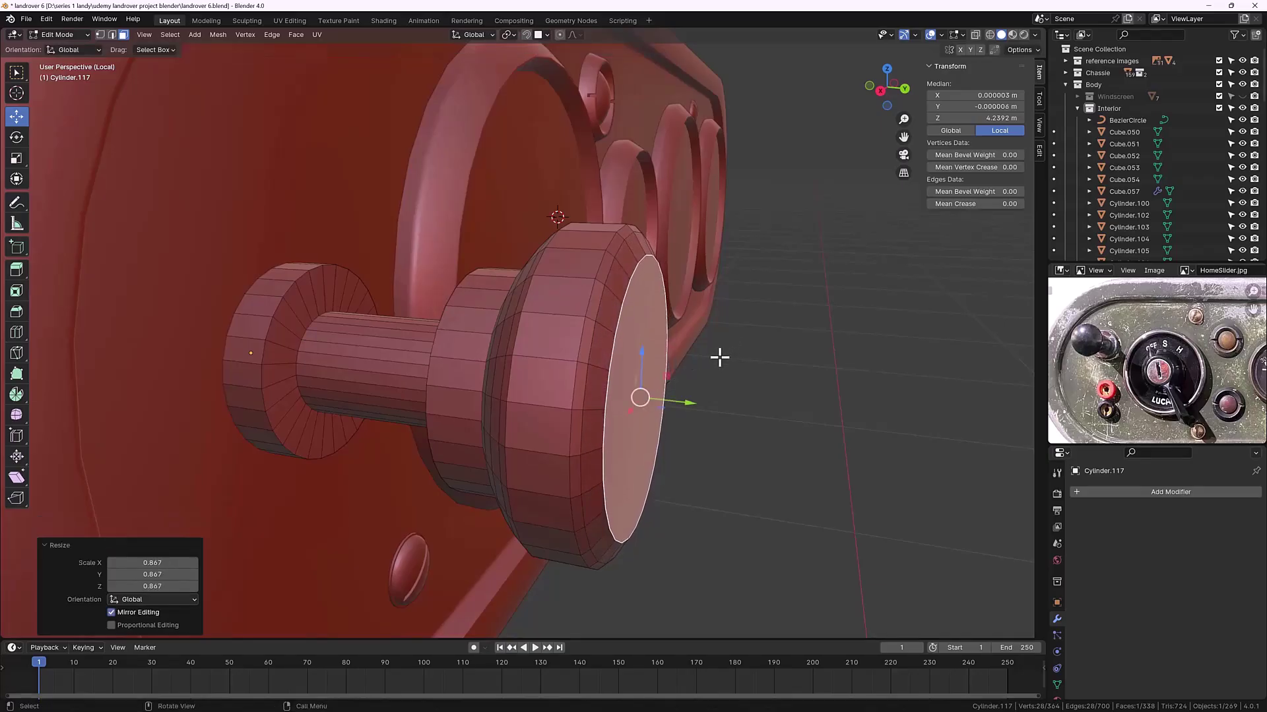
Step: Extrude the knob head's front face about 0.0012 m along Y and scale it down by about 0.834
key("g")
key("z")
key("z")
key("y")
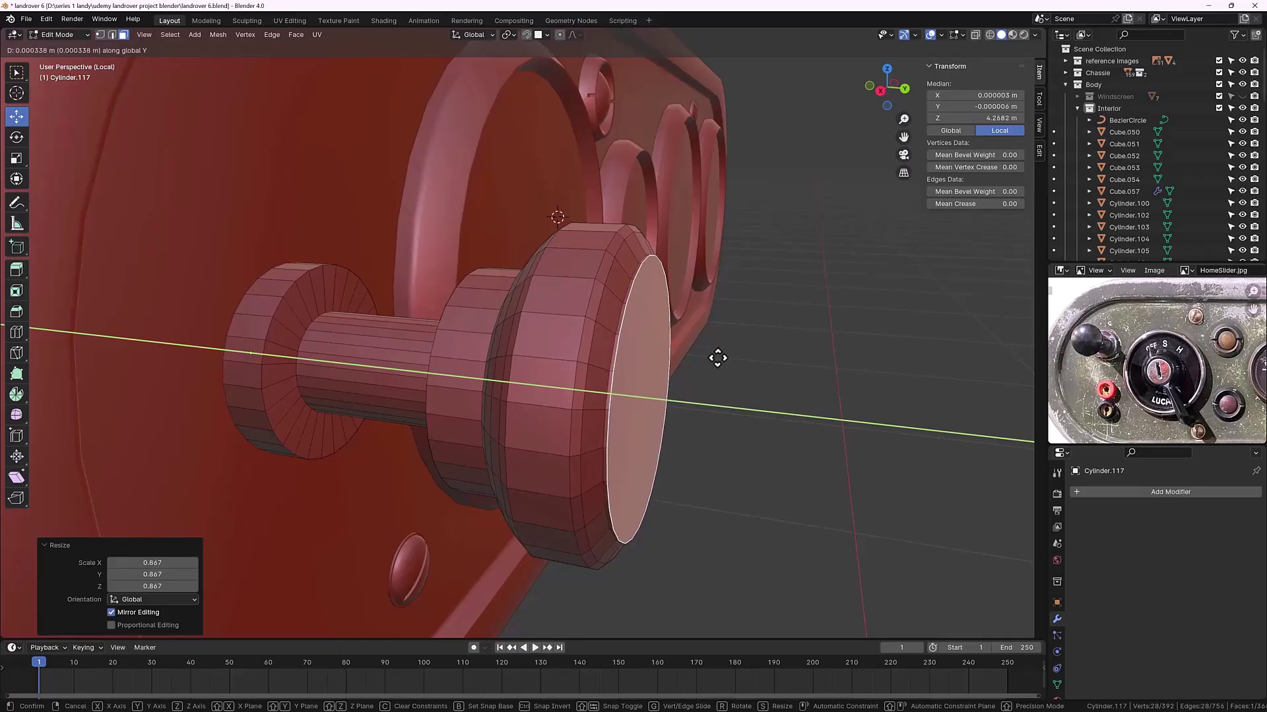
left_click(725, 359)
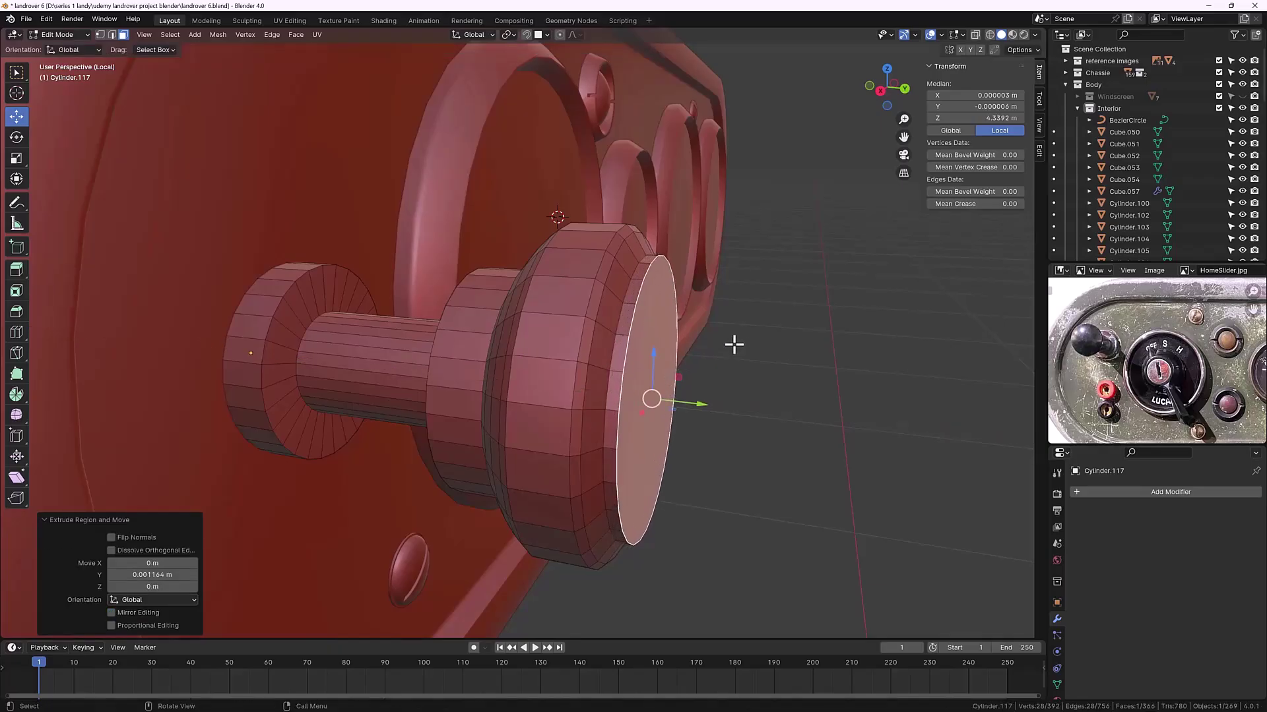
key("s")
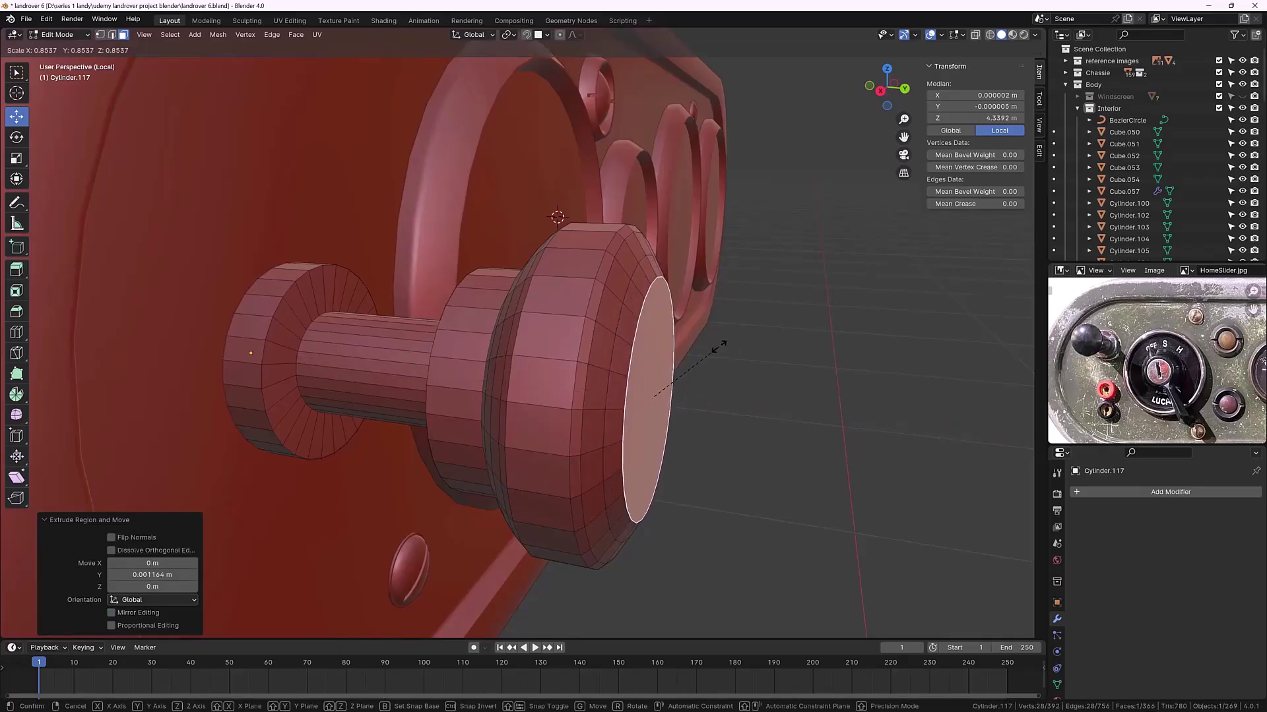
left_click(716, 349)
Step: Extrude the head's narrowed front face about 0.001 m along Y and scale it down by about 0.812
mouse_move(707, 354)
middle_mouse_down()
mouse_move(721, 328)
mouse_move(692, 336)
middle_mouse_up()
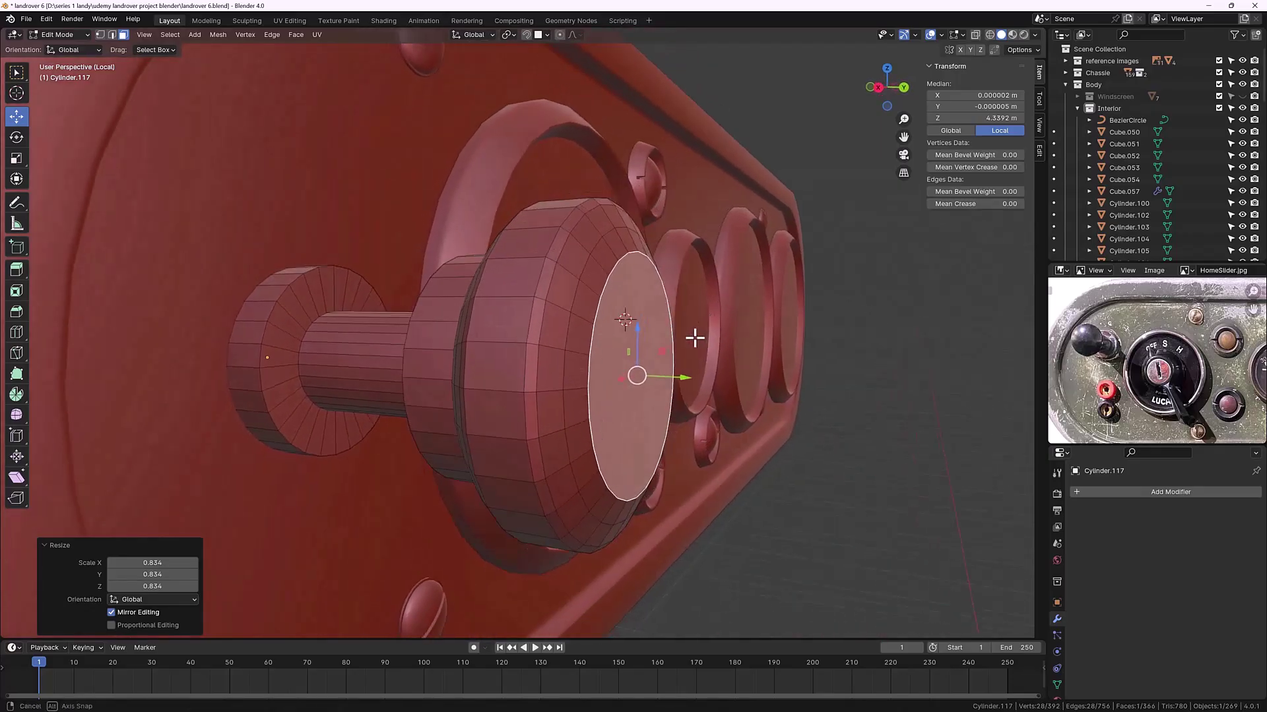
key("e")
key("y")
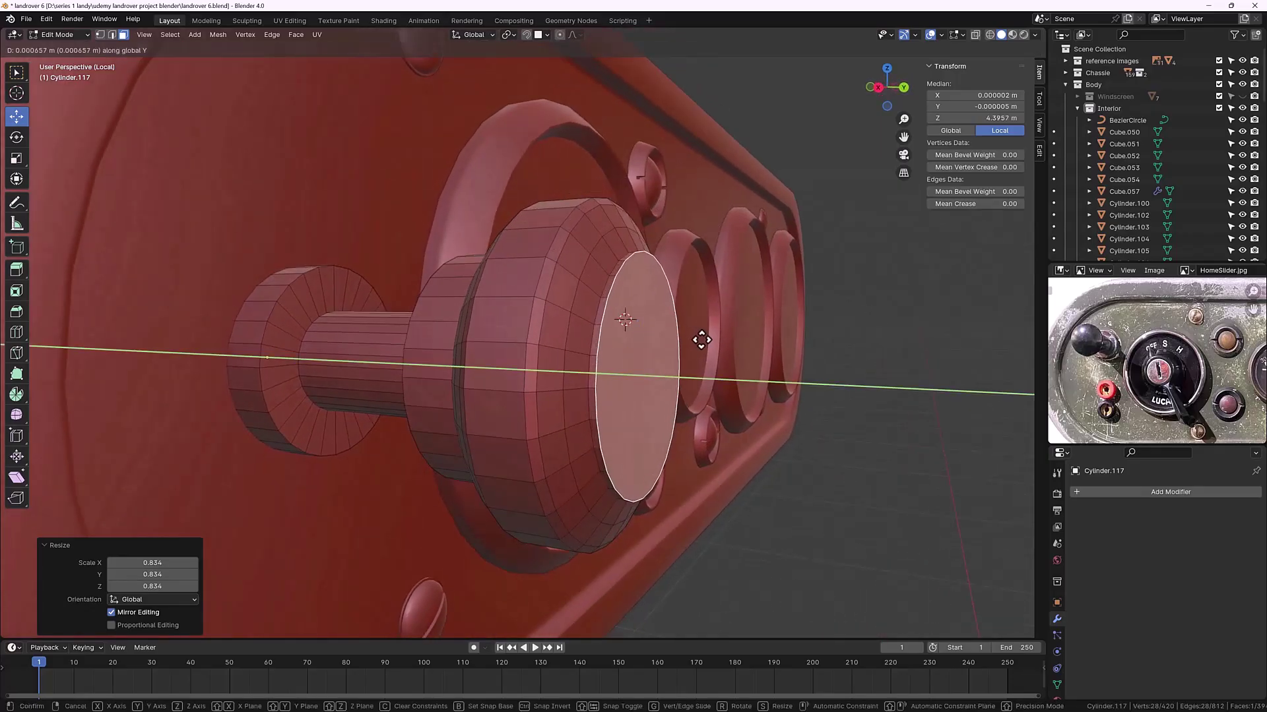
left_click(703, 341)
key("s")
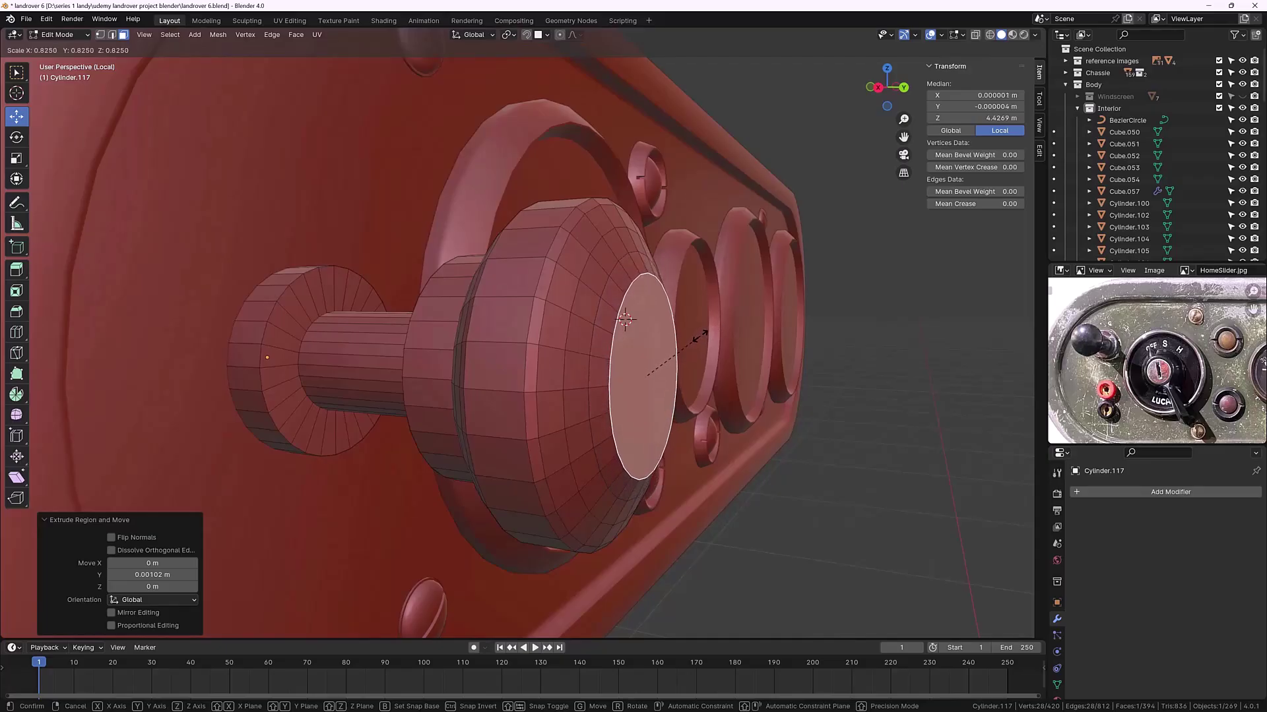
left_click(699, 336)
Step: Extrude the head's front face about 0.0009 m along Y and scale it down by about 0.728
key("g")
key("y")
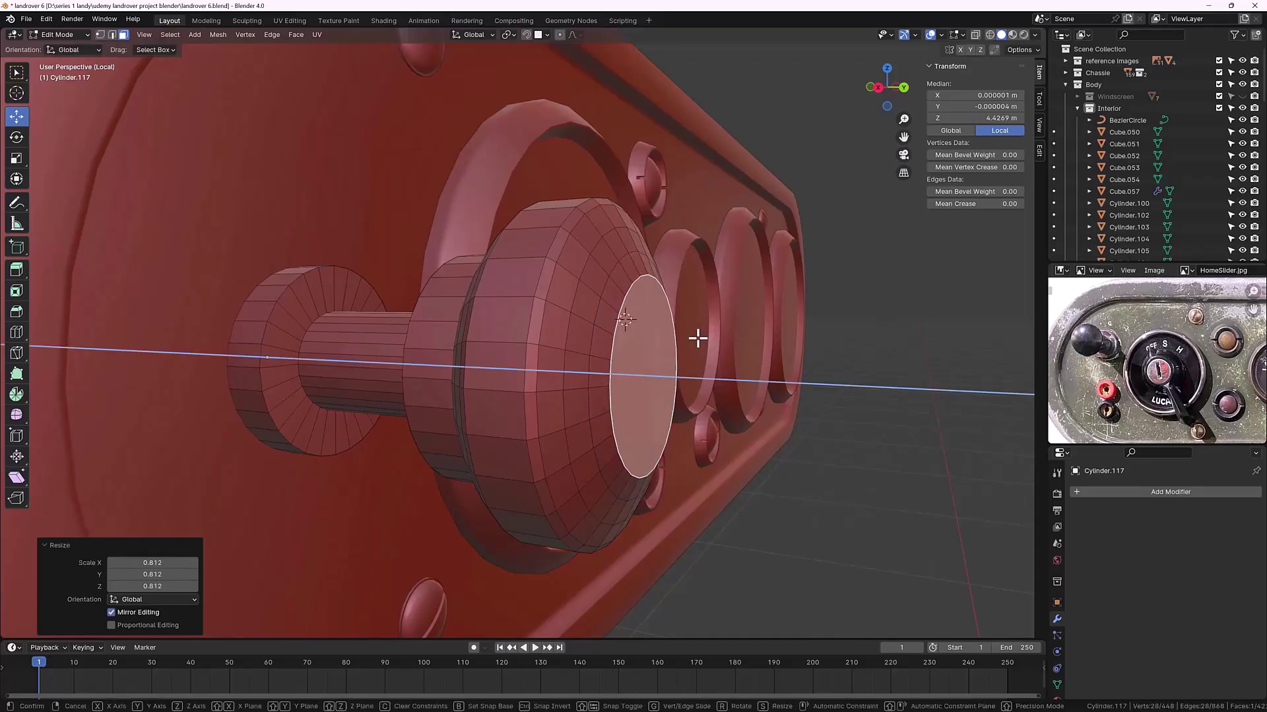
key("Escape")
key("ctrl+z")
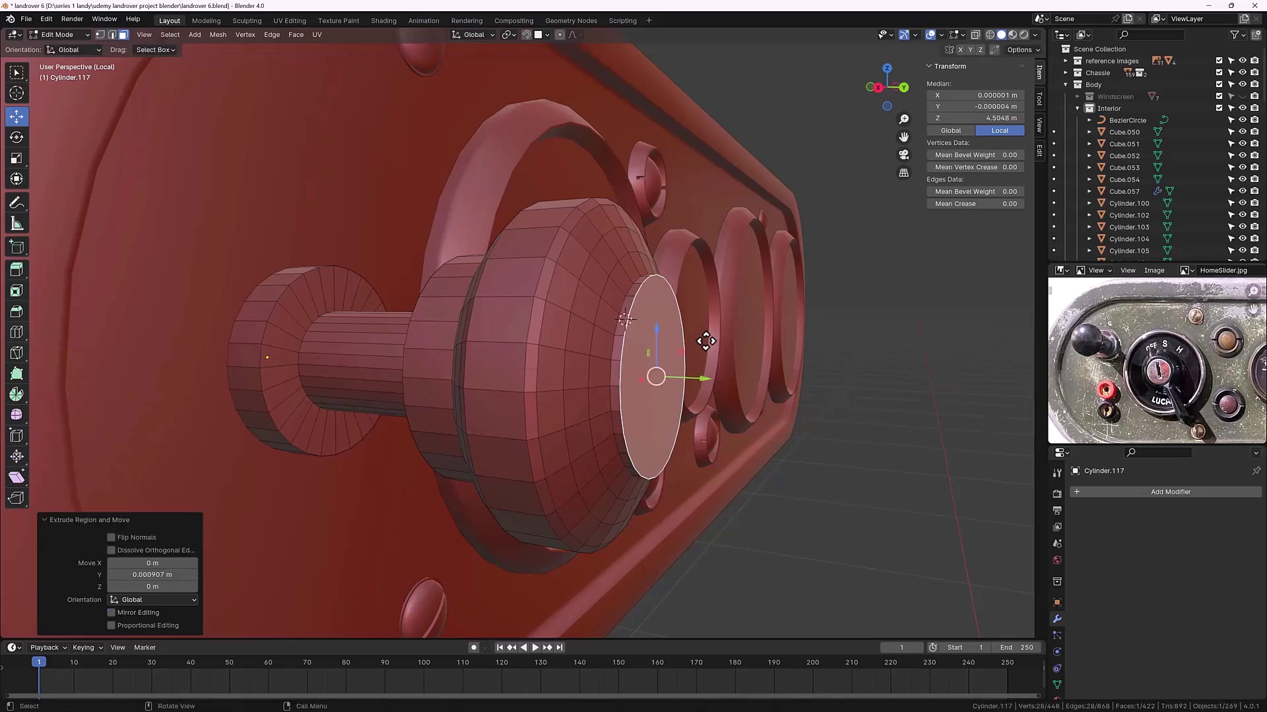
key("s")
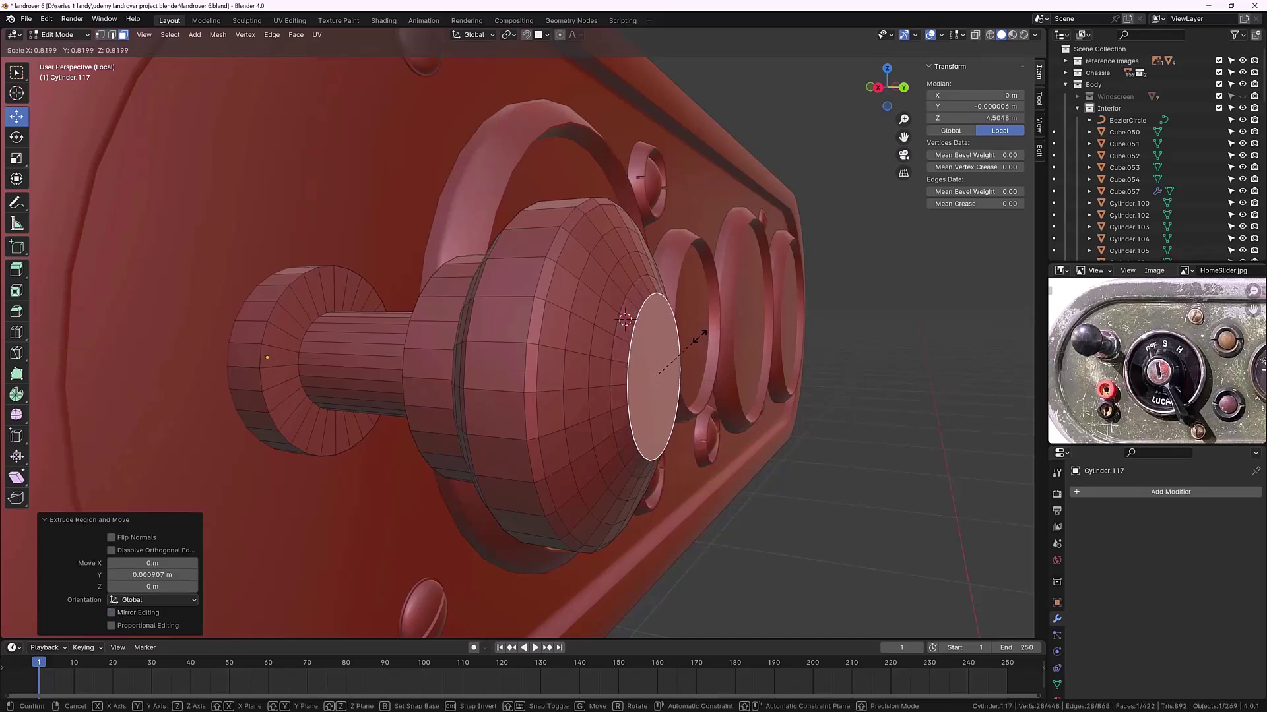
left_click(692, 341)
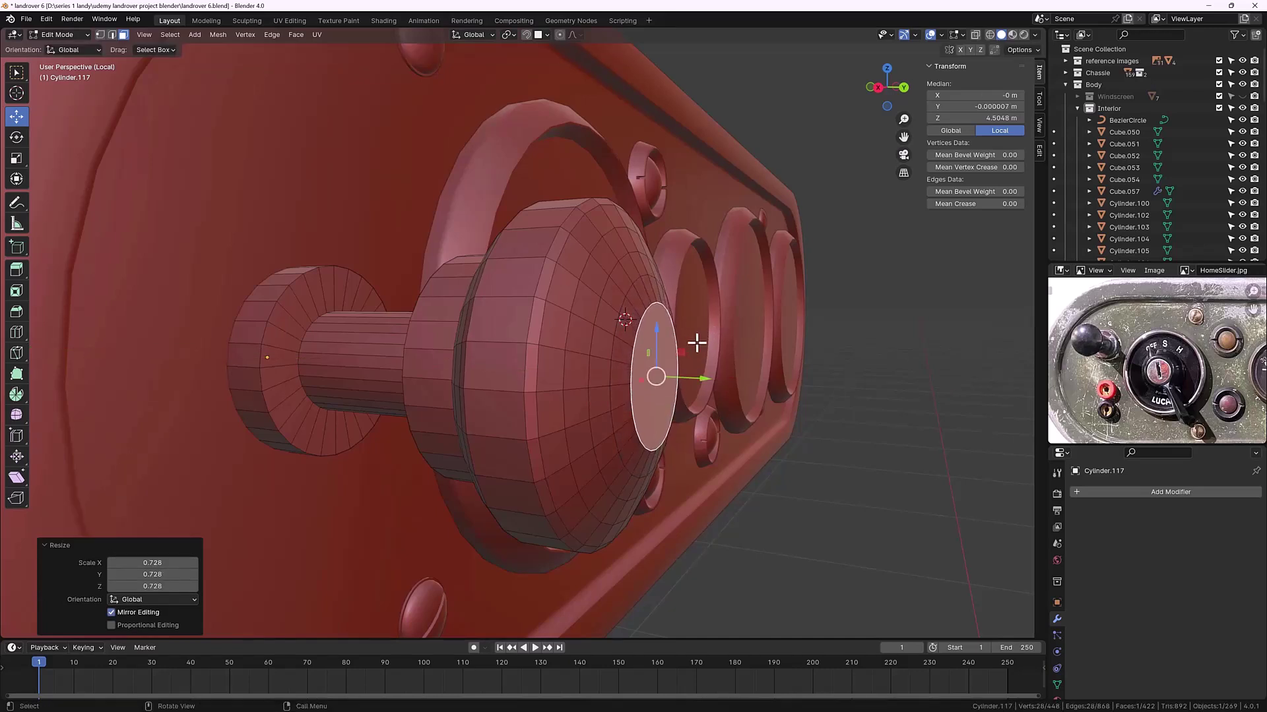
Step: Extrude the small front face about 0.0004 m along Y and scale it down by about 0.755
key("e")
key("y")
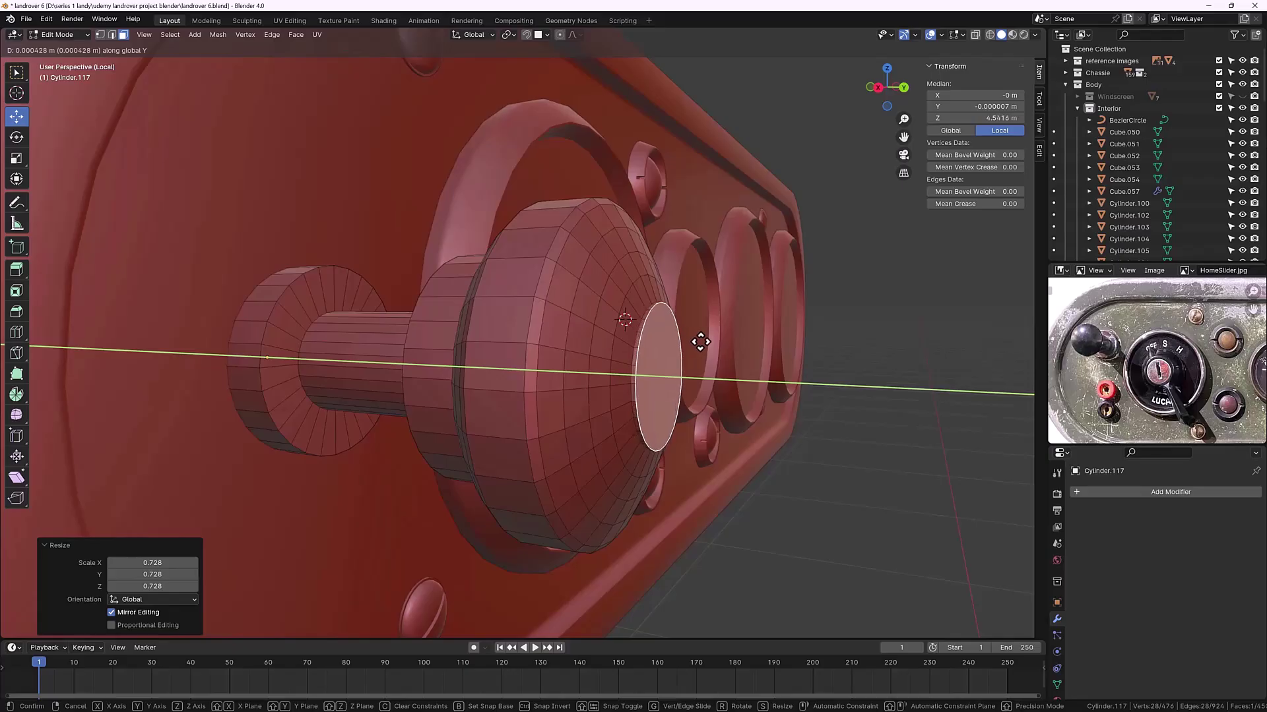
left_click(721, 337)
key("s")
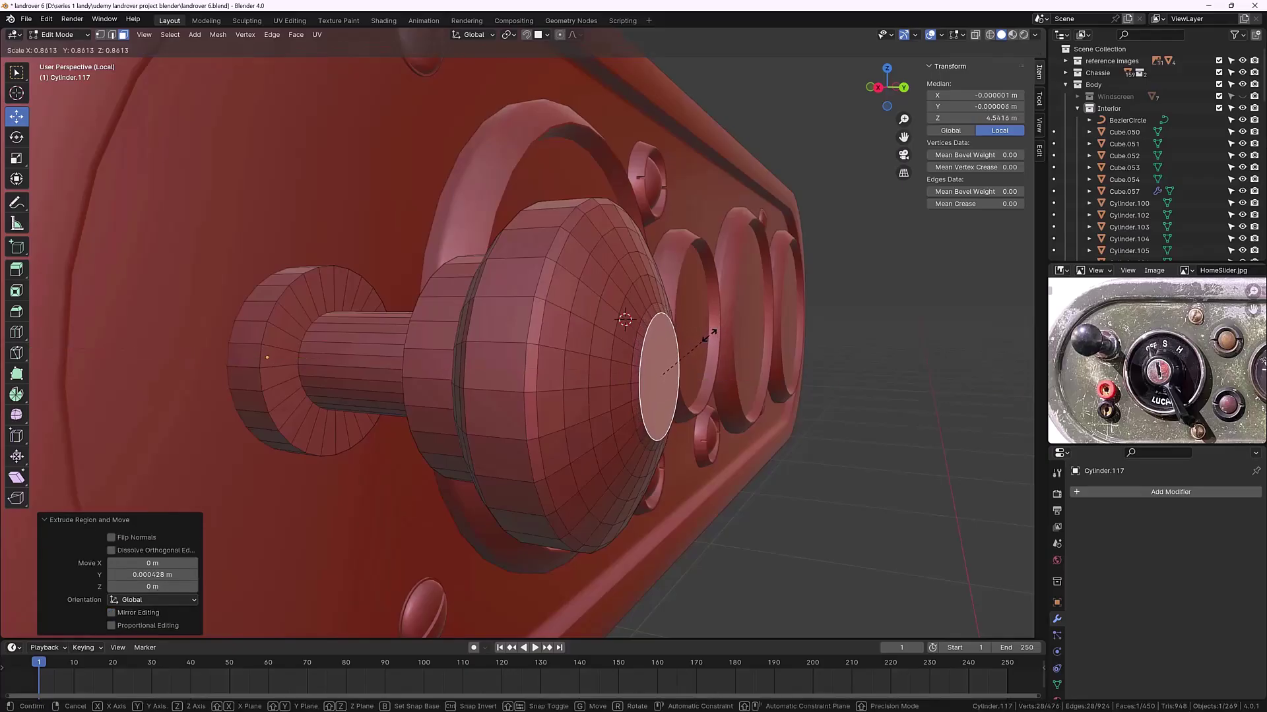
left_click(701, 338)
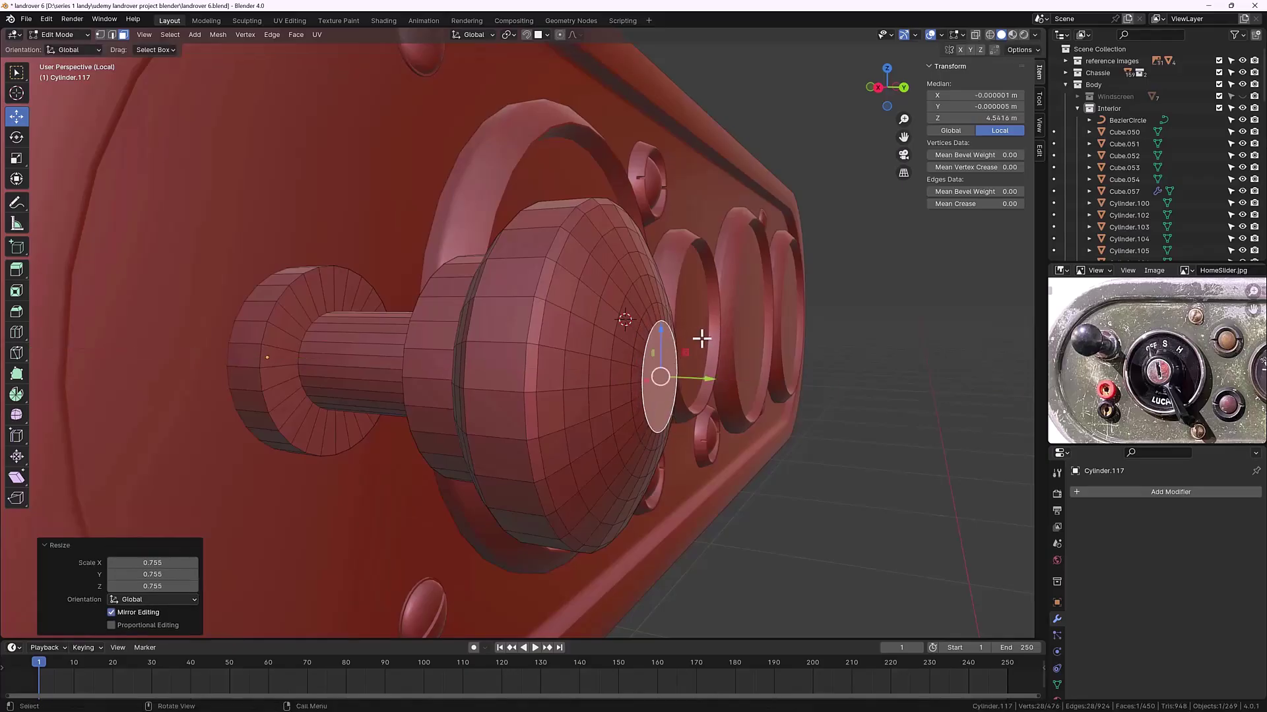
Step: Close off the knob's domed tip by extruding its front face about 0.0005 m along Y and scaling it down by about 0.466
key("e")
key("y")
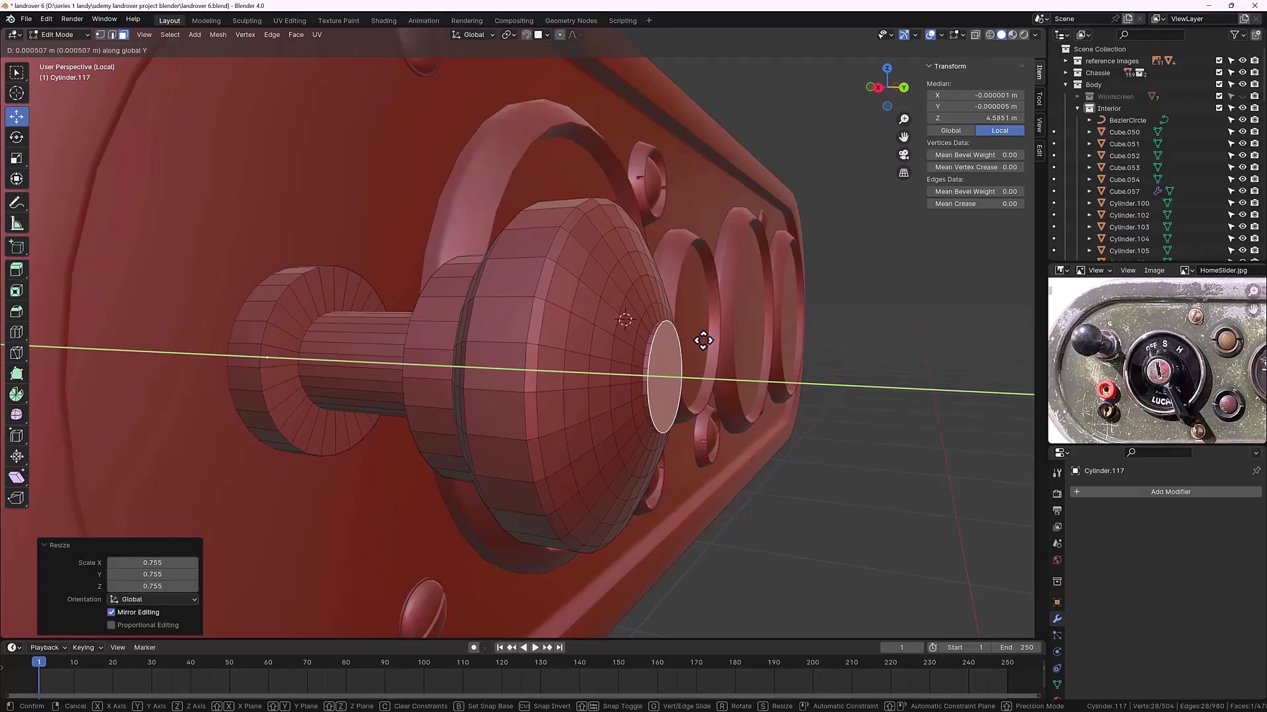
left_click(710, 338)
key("s")
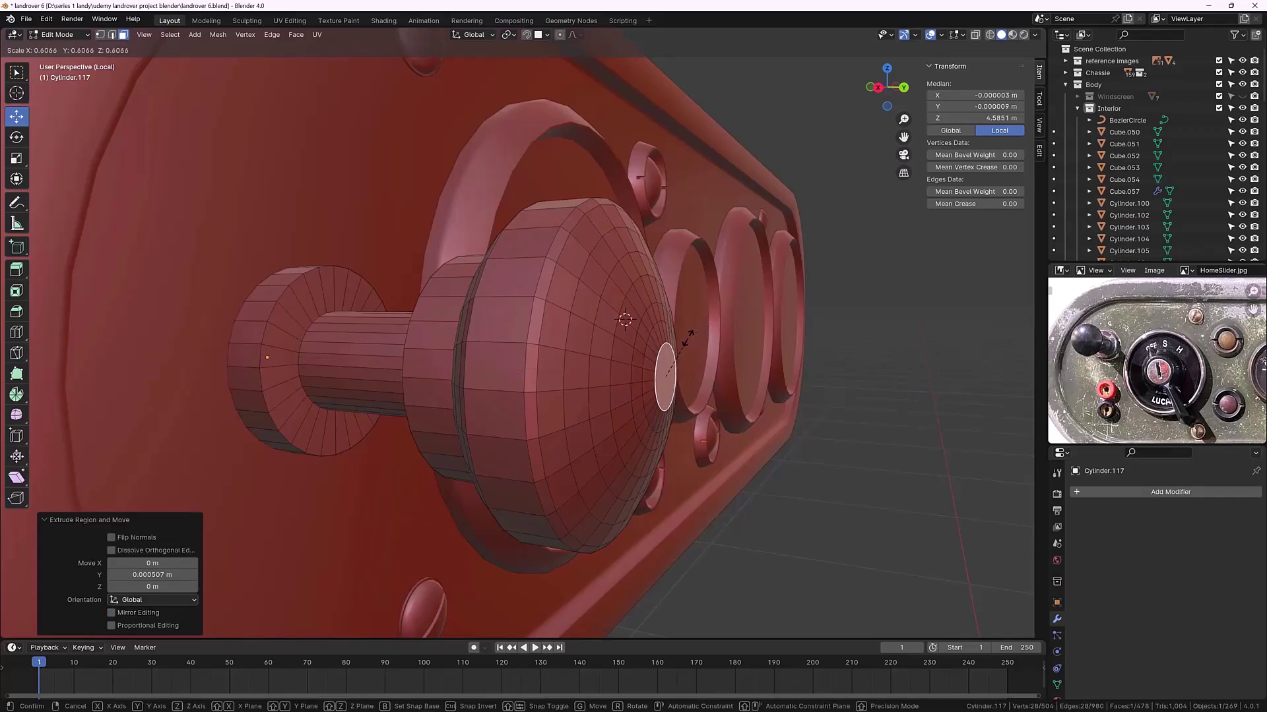
left_click(678, 341)
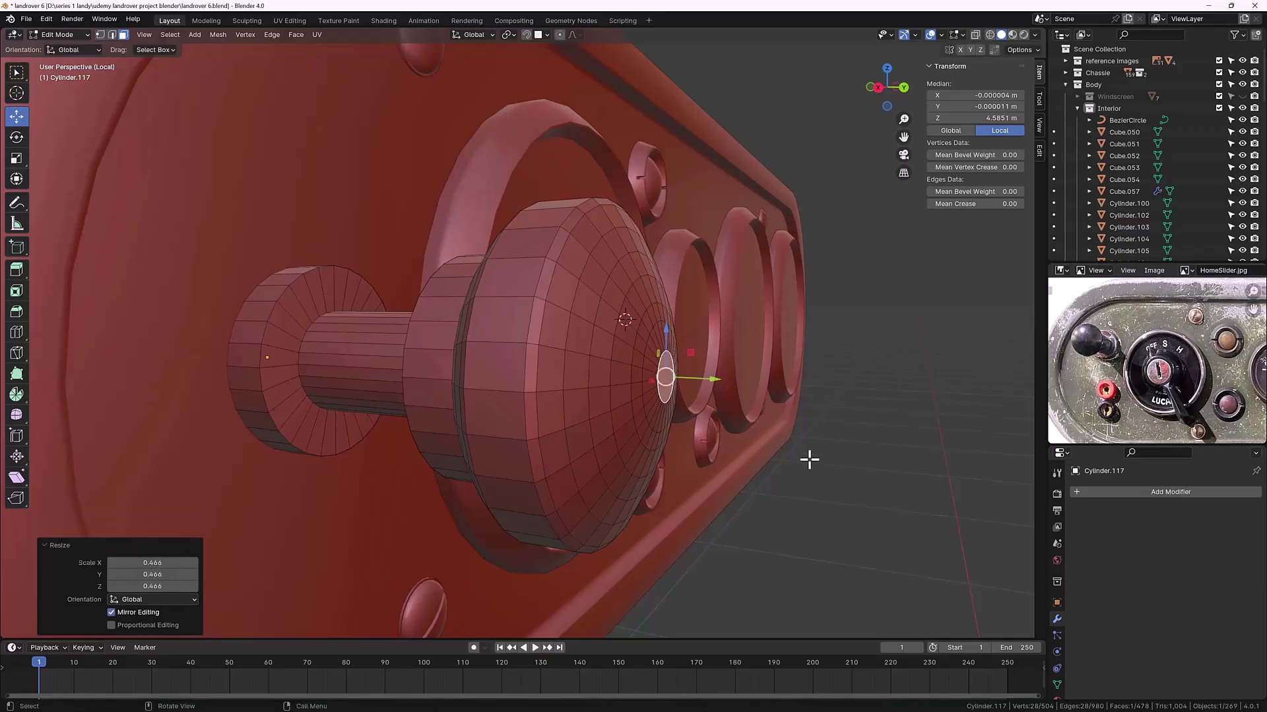
left_click(809, 458)
middle_click_drag(809, 458, 686, 481)
scroll(627, 415, "down", 8)
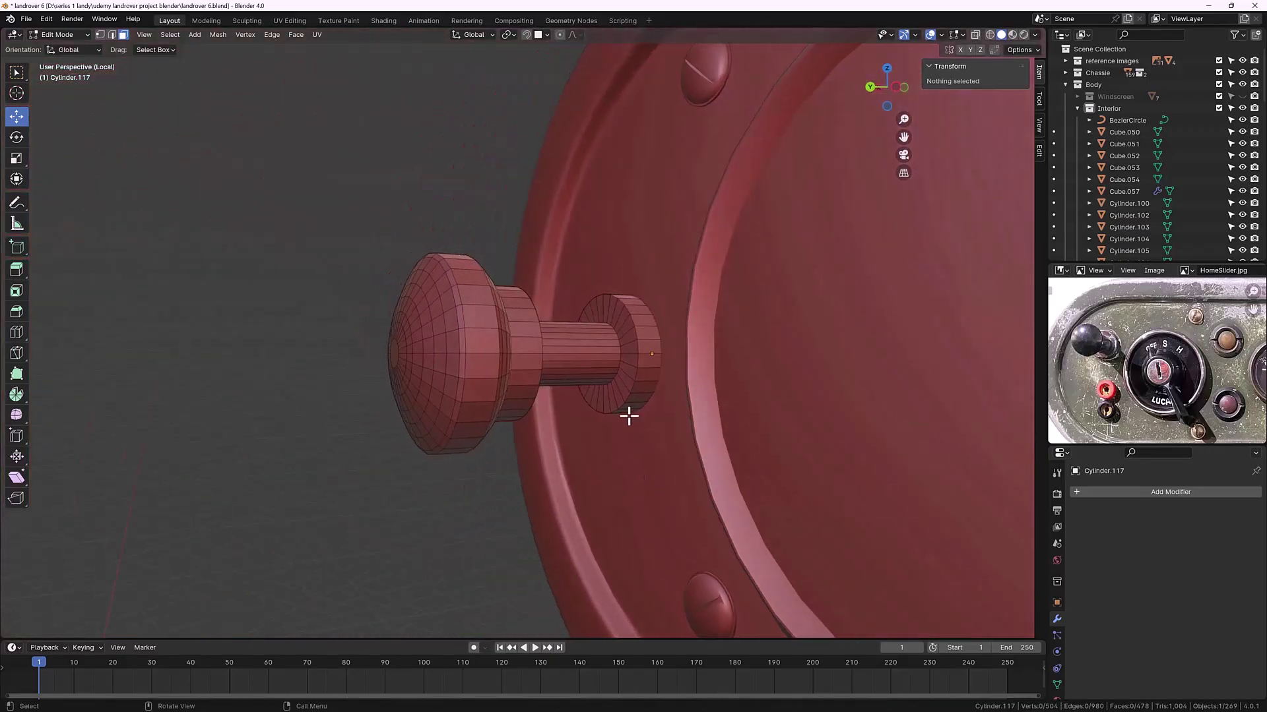
middle_click_drag(614, 405, 572, 366)
scroll(536, 359, "up", 5)
Step: Apply rotation and scale to the knob in Object Mode and shade it auto smooth
key("Tab")
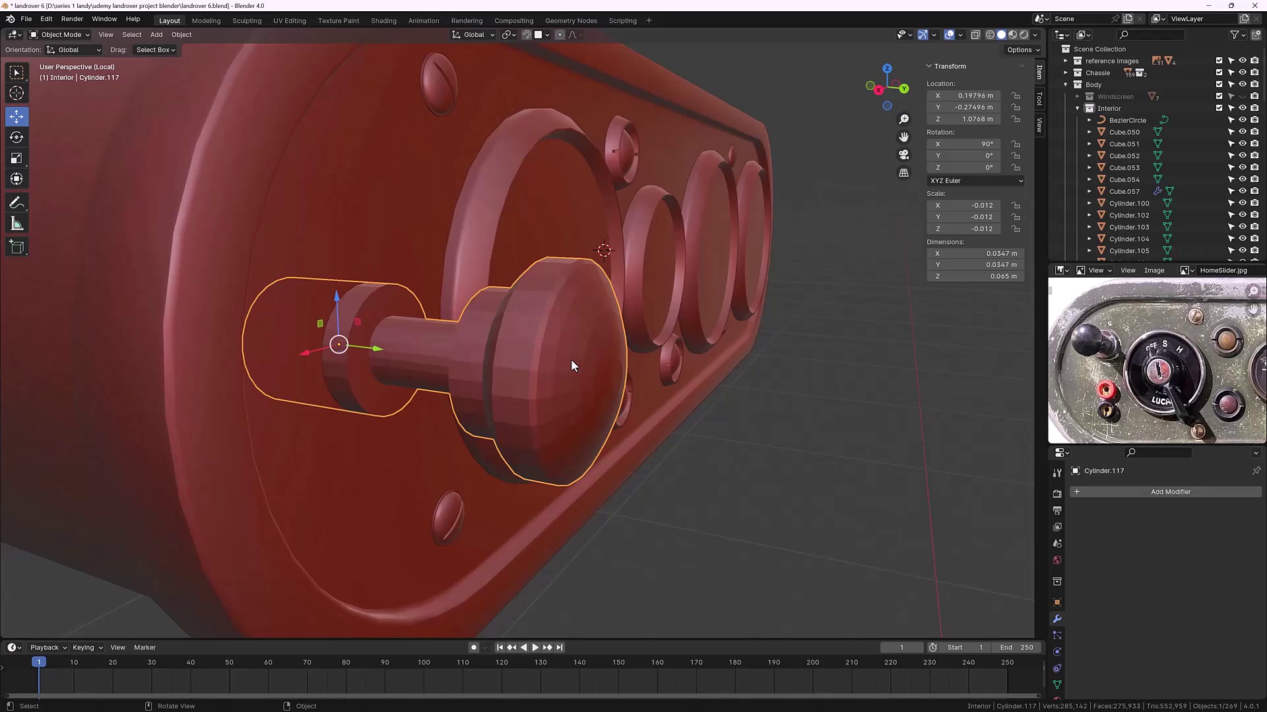
key("ctrl+a")
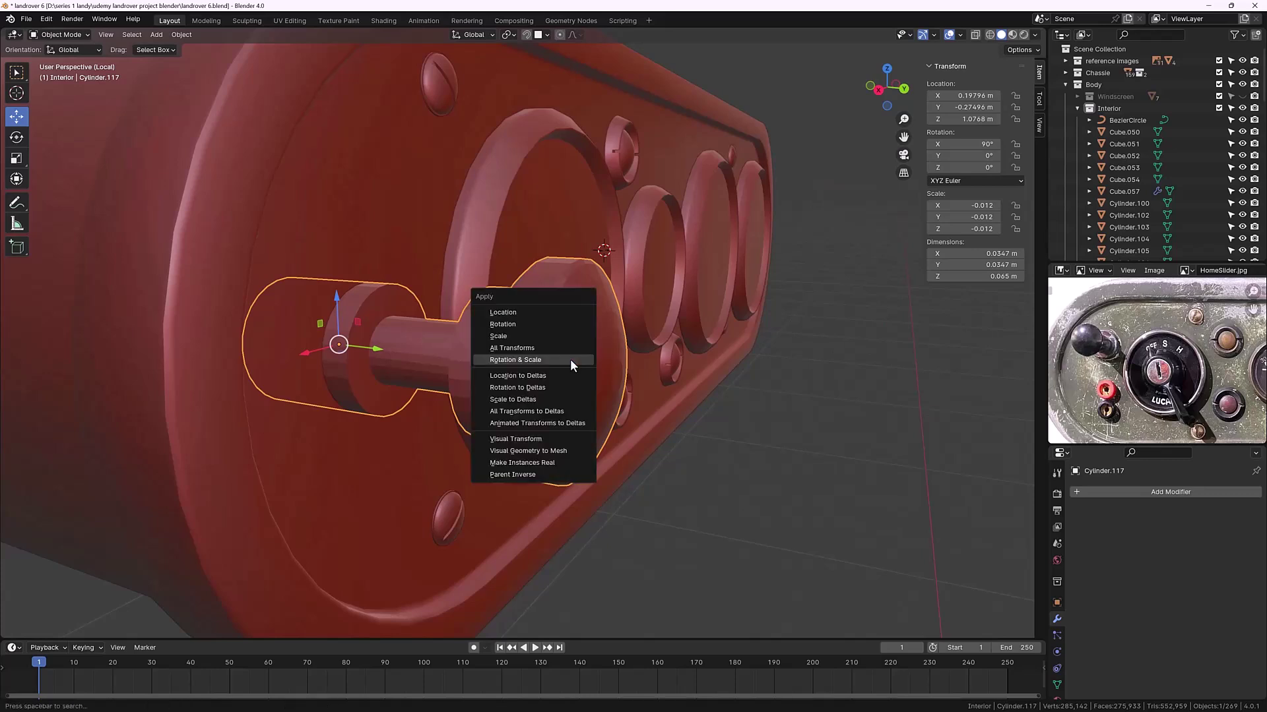
left_click(569, 360)
right_click(572, 363)
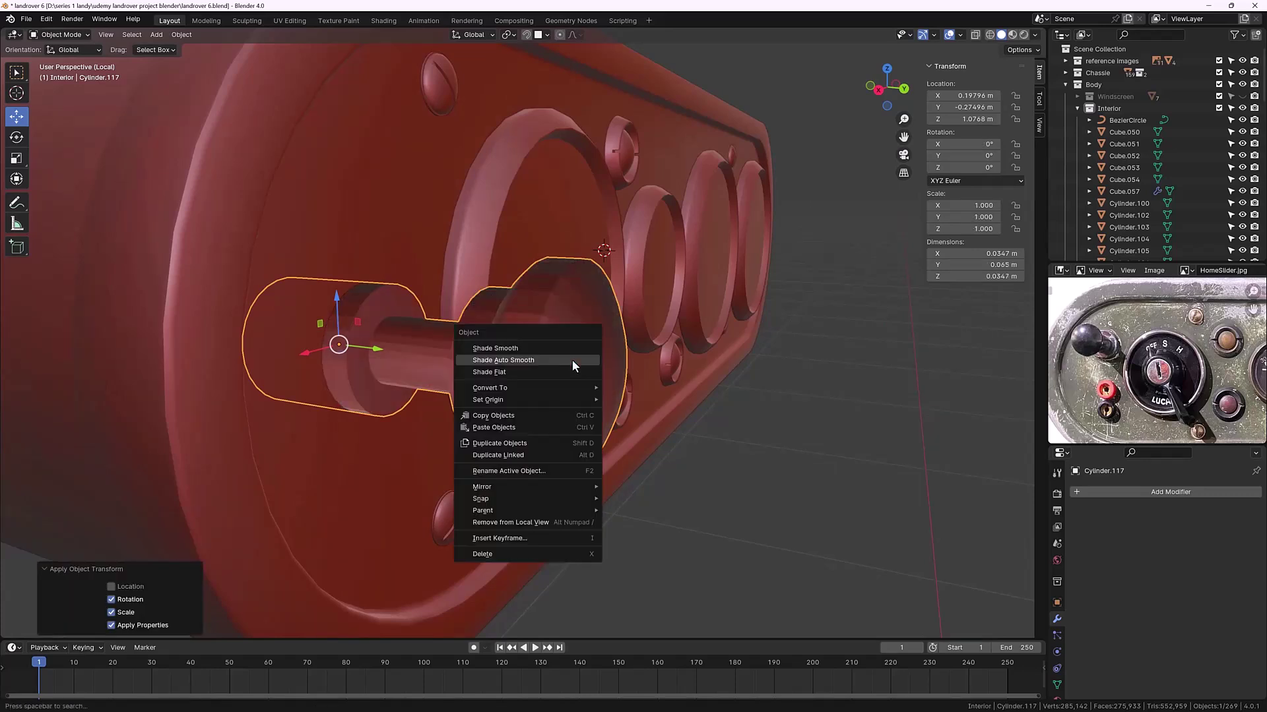
left_click(573, 363)
middle_click_drag(568, 376, 520, 375)
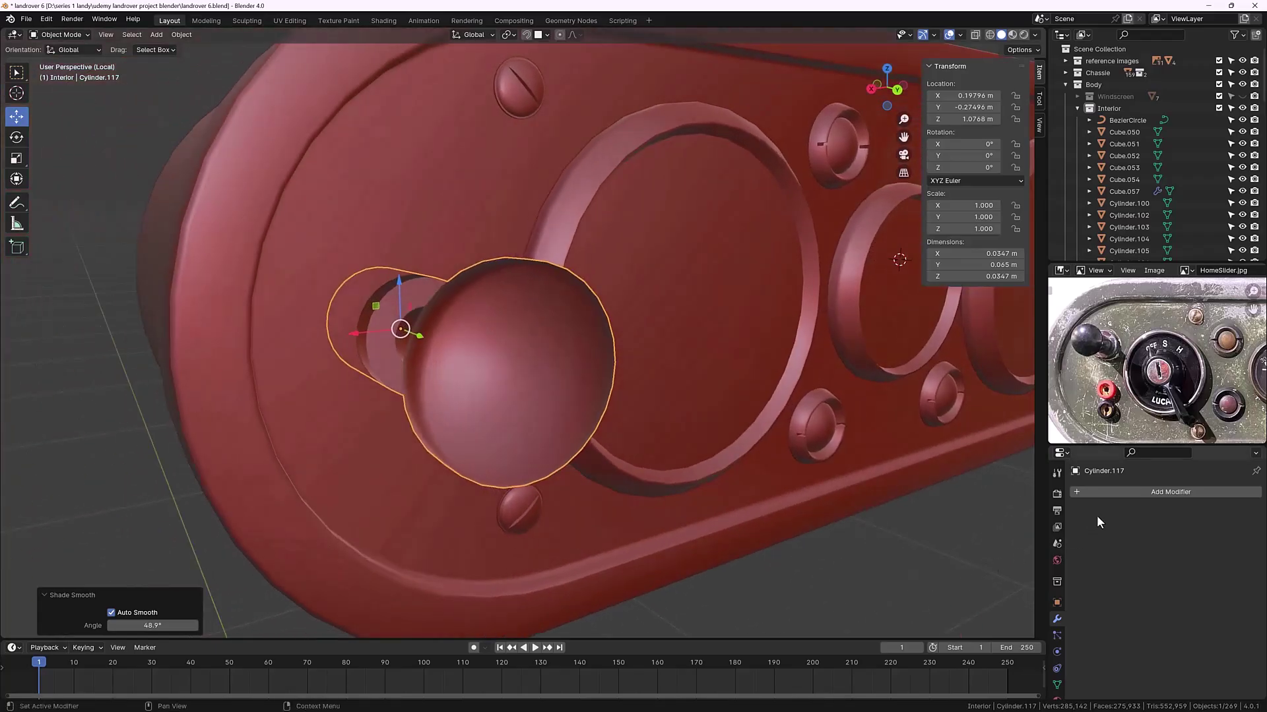
Step: Try softening the knob's edges with a Bevel modifier using 2 segments
left_click(1117, 495)
mouse_move(1117, 497)
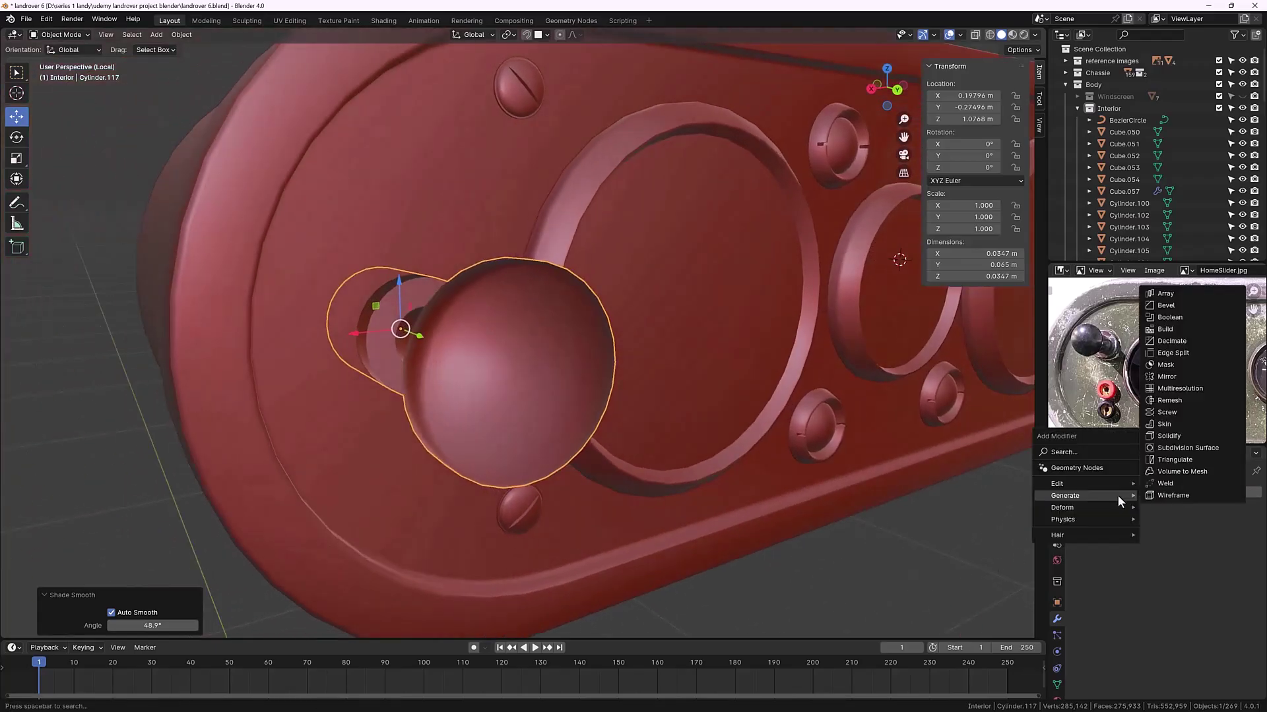
left_click(1177, 307)
middle_click_drag(635, 393, 685, 388)
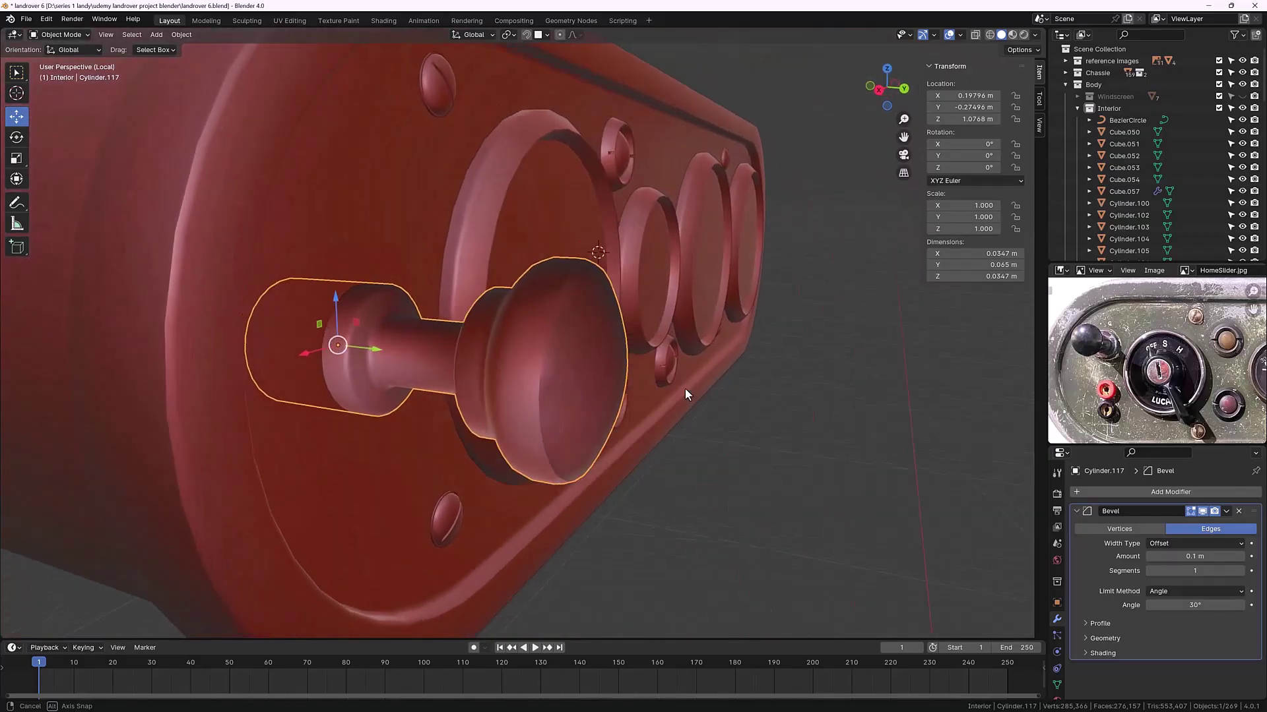
left_click(1241, 574)
middle_click_drag(779, 480, 568, 407)
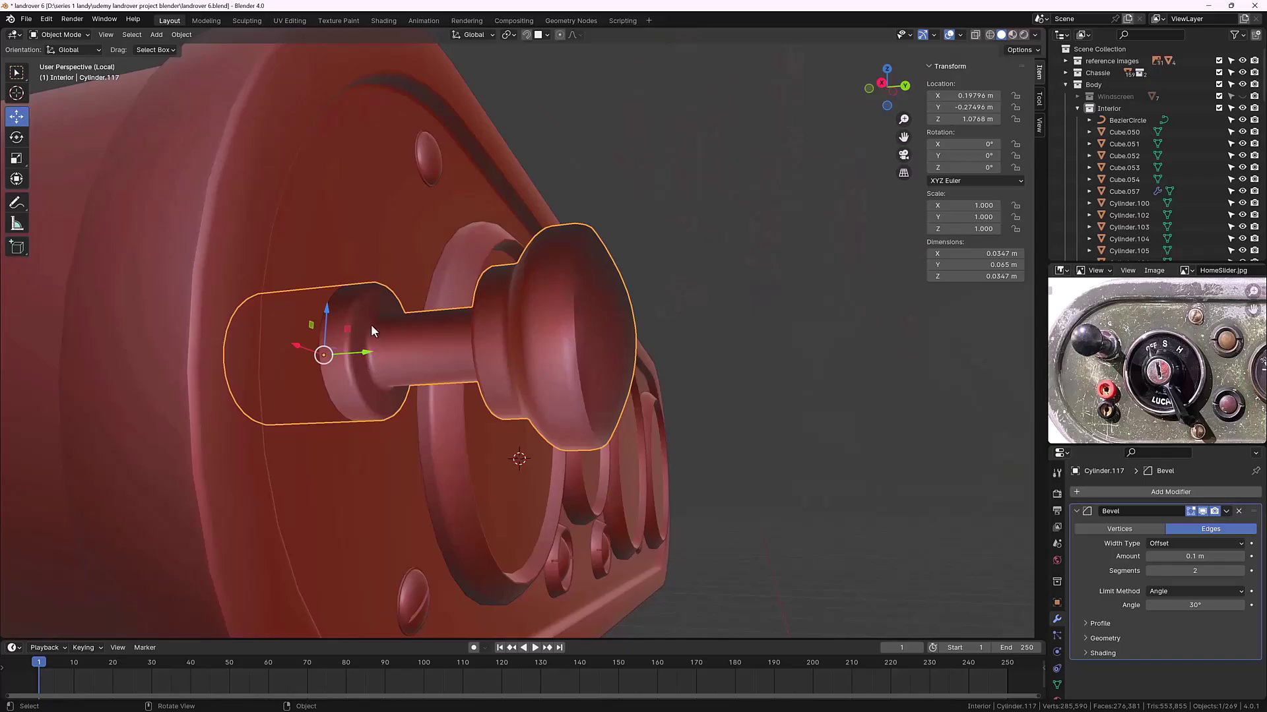
left_click(367, 351)
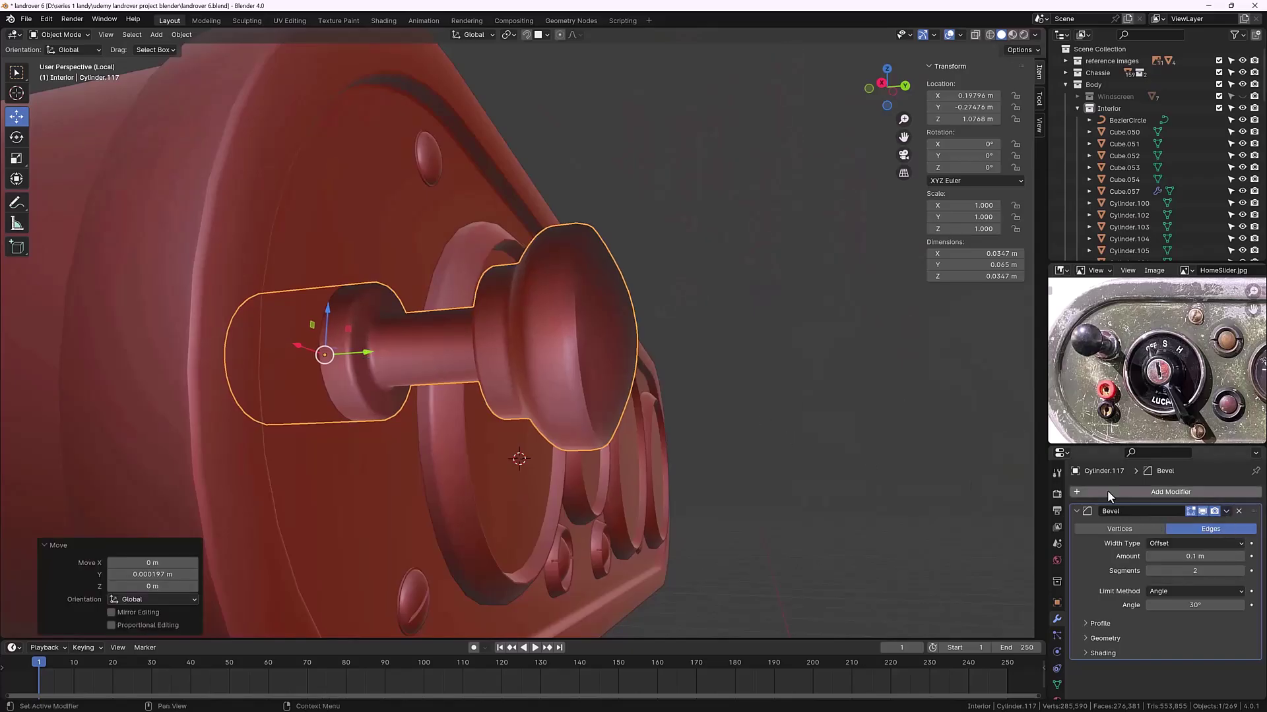
left_click(1238, 512)
Step: Bevel the outer edge loop on the stem side of the head's collar by about 0.001 m with 3 segments
middle_click_drag(762, 394, 663, 446)
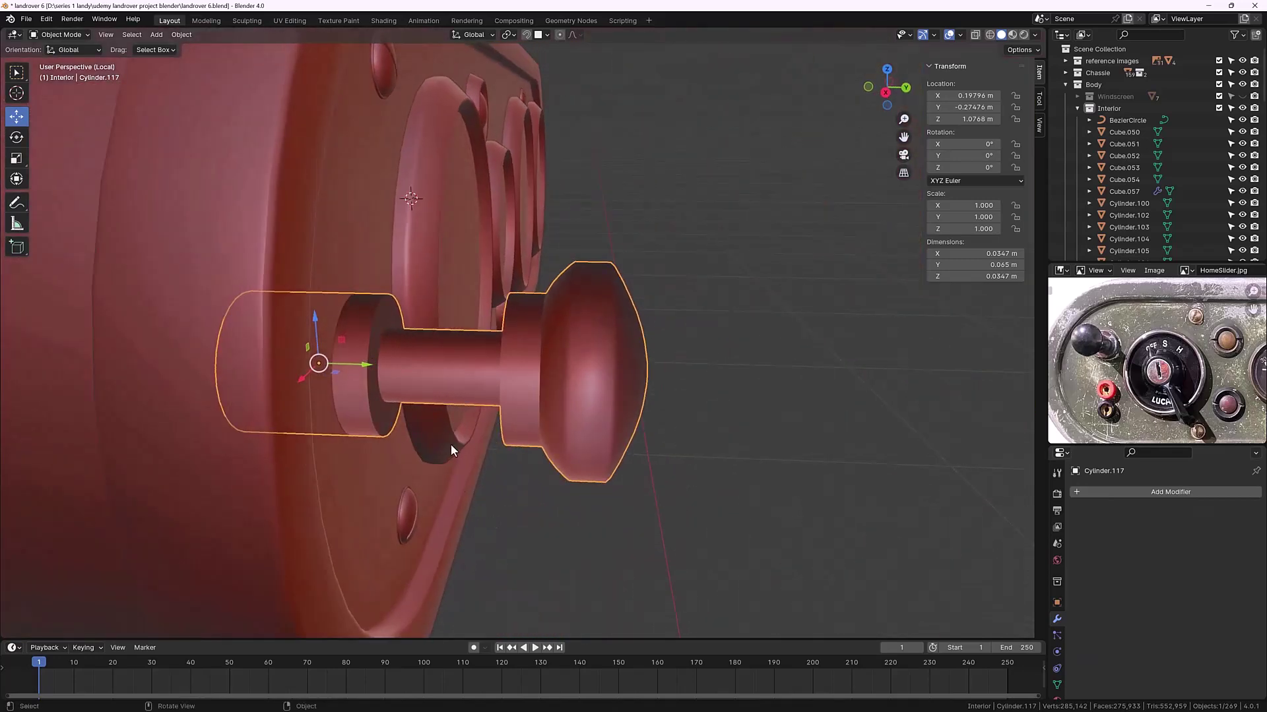
middle_click_drag(451, 450, 436, 438)
middle_click_drag(338, 363, 514, 343)
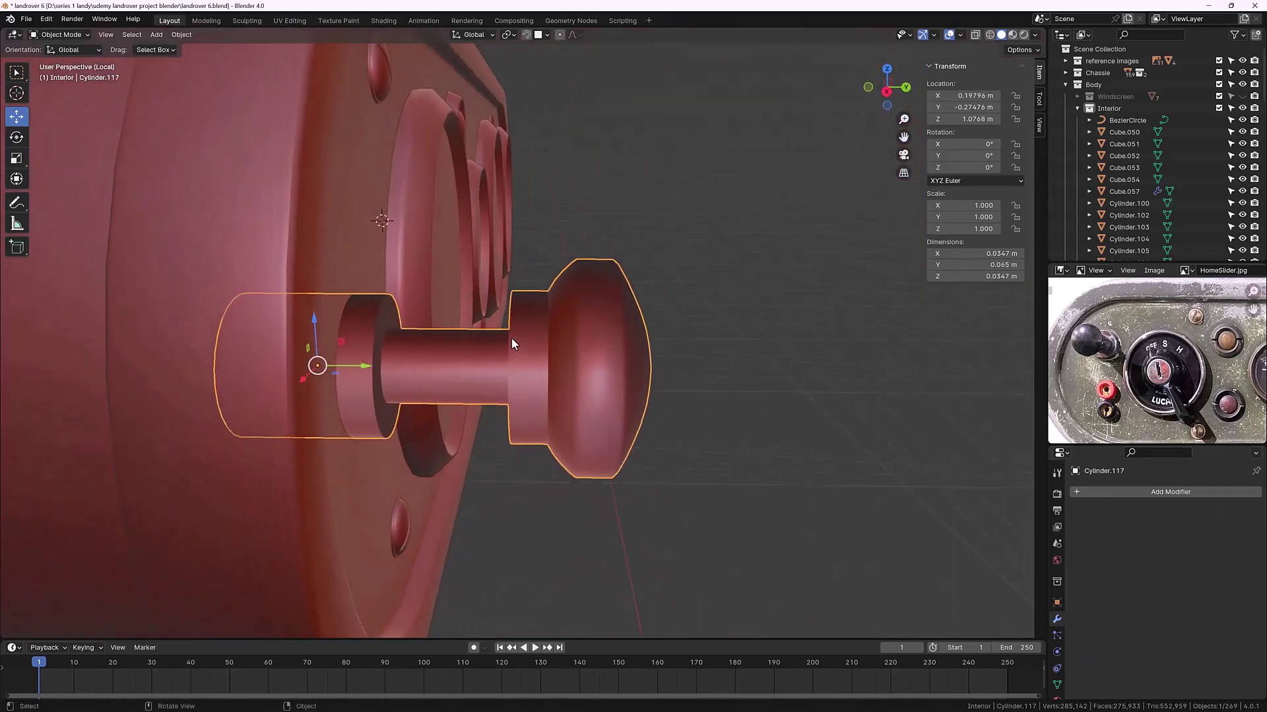
scroll(512, 338, "up", 6)
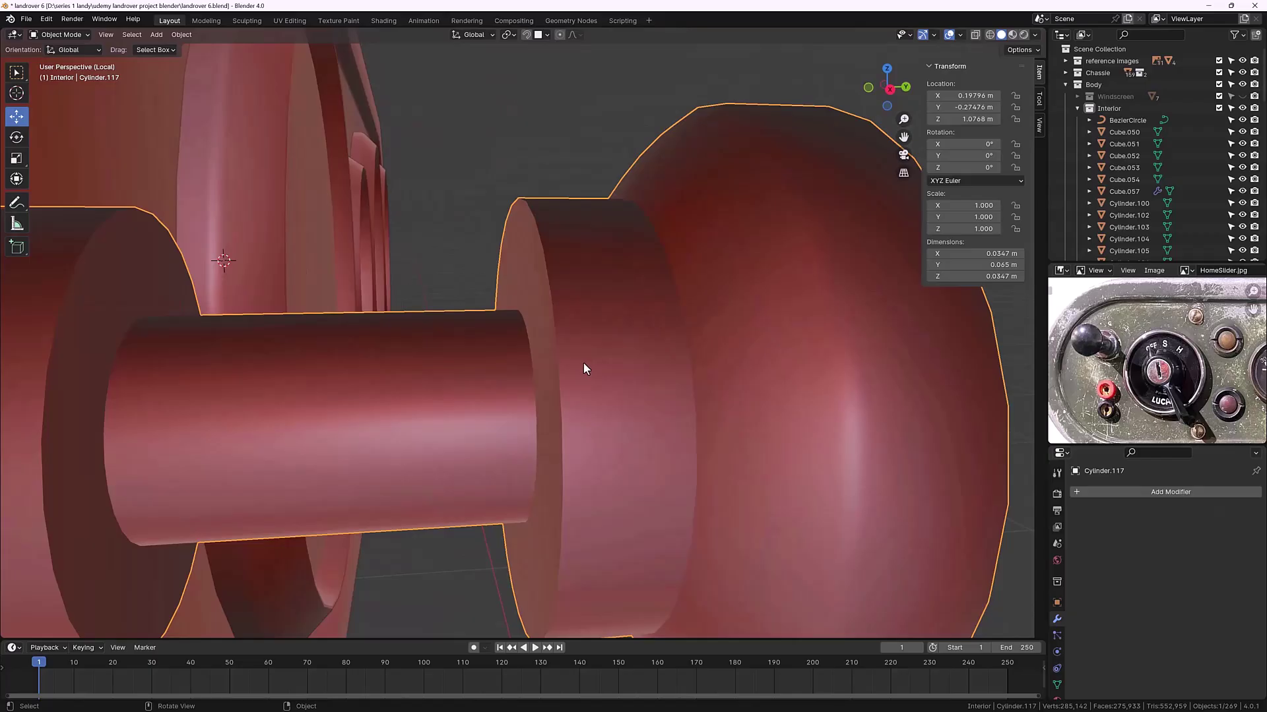
key("Tab")
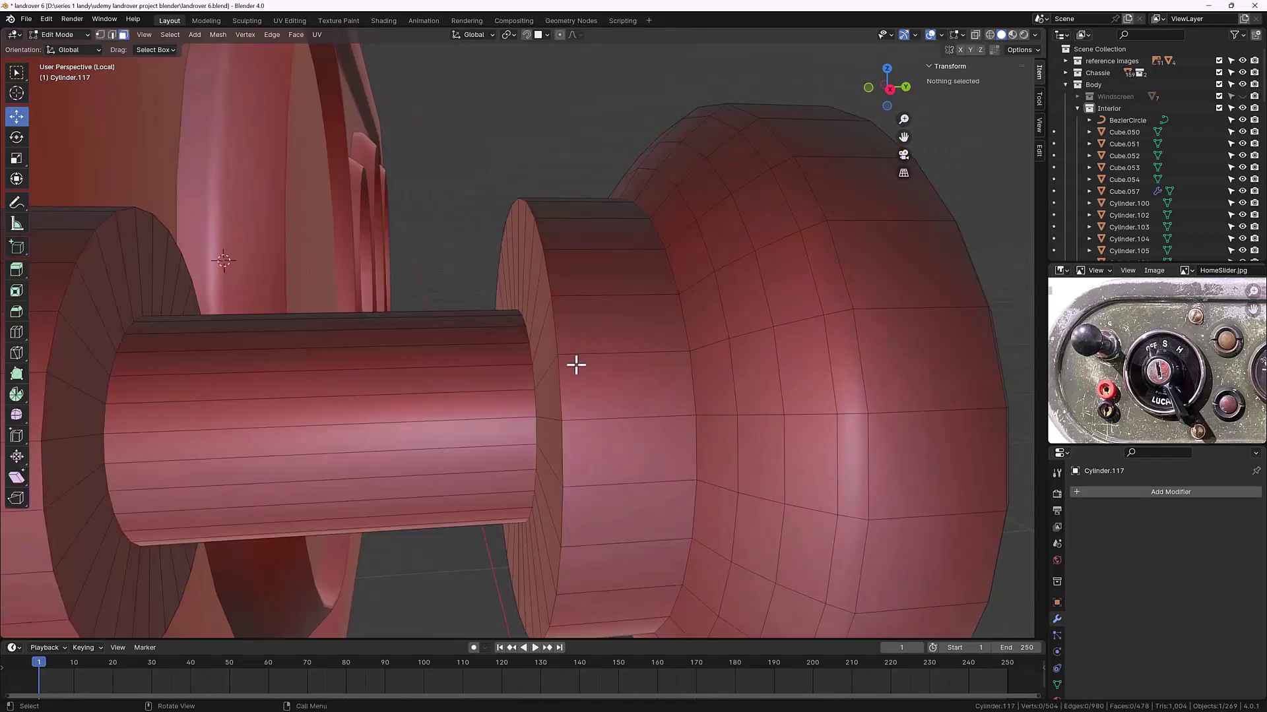
key("2")
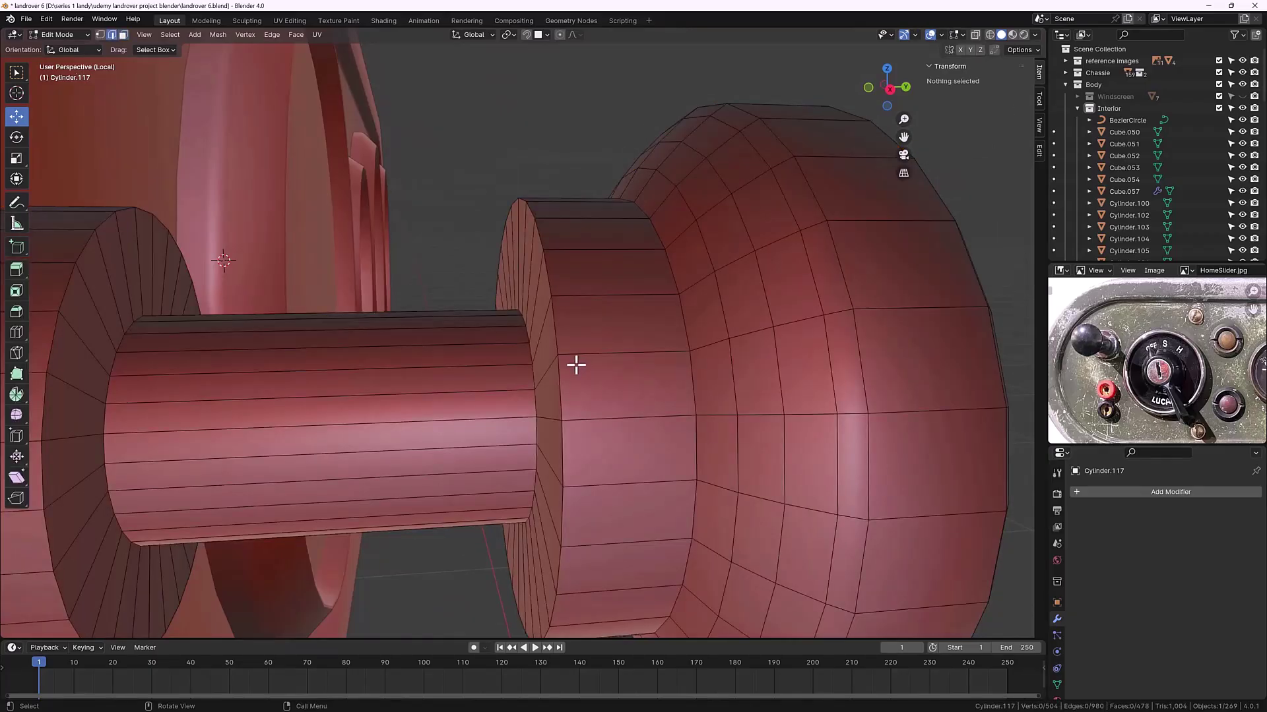
left_click(556, 342, "alt")
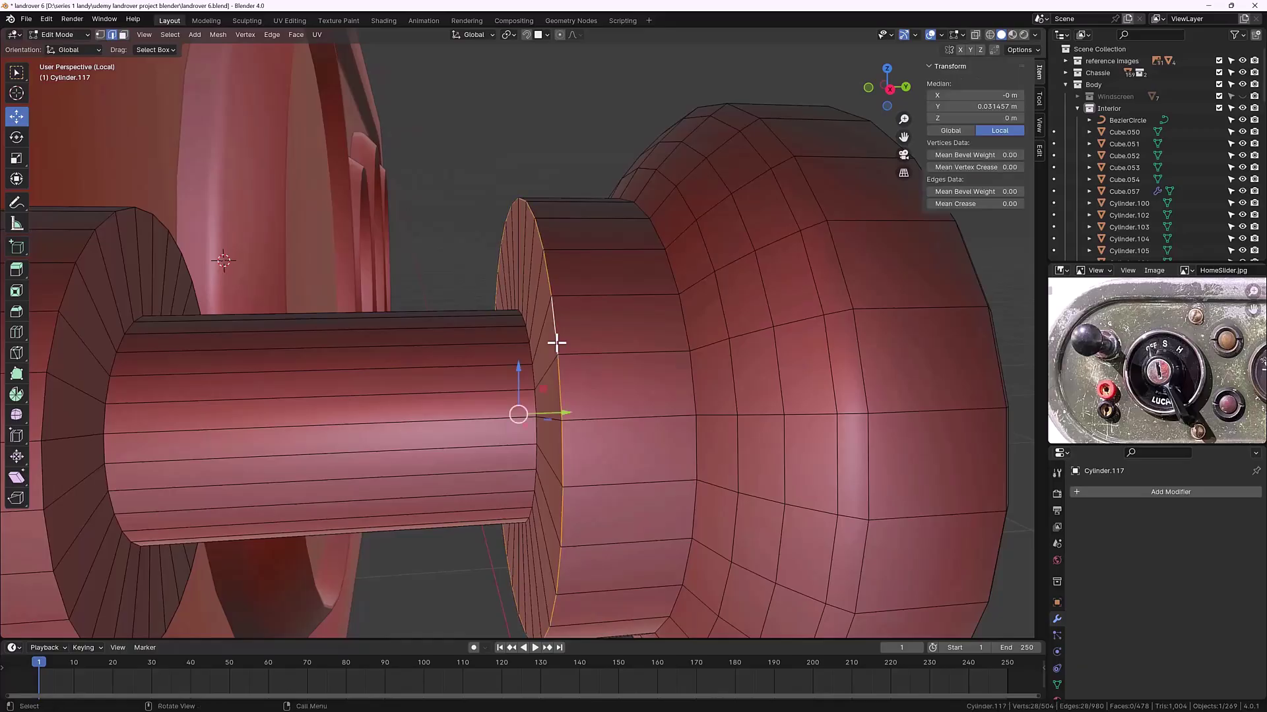
key("ctrl+b")
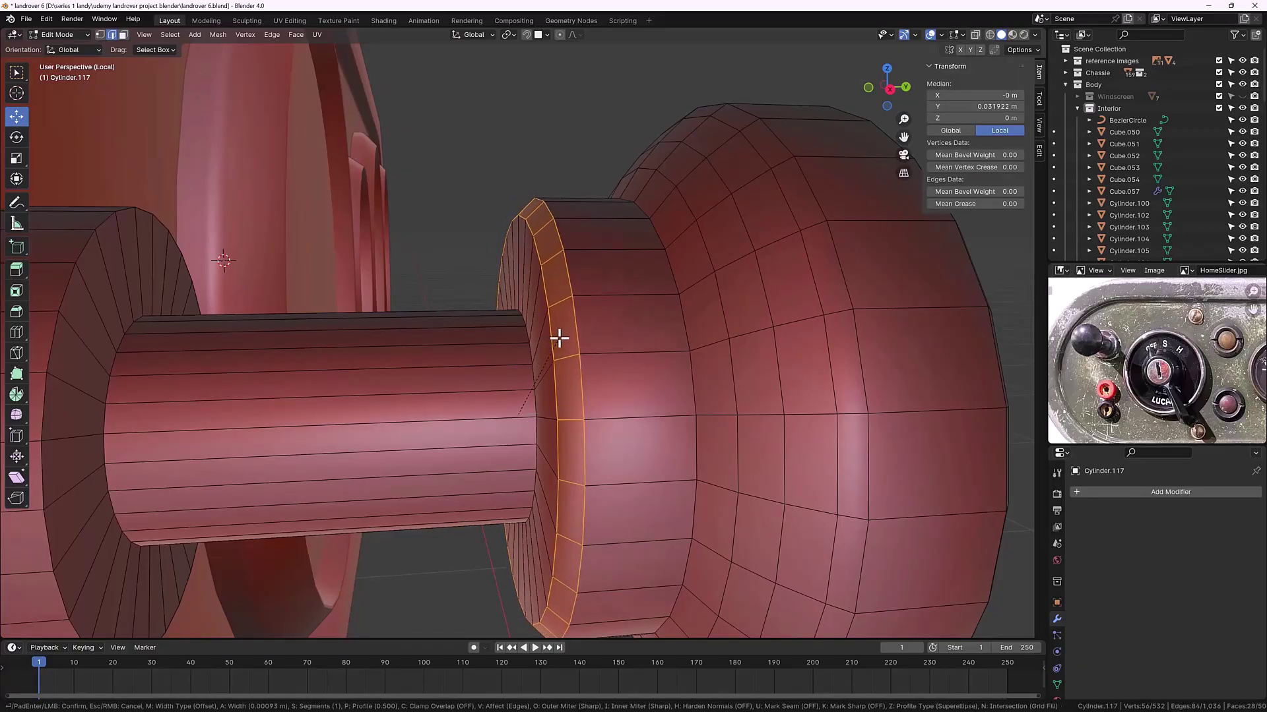
left_click(560, 337)
scroll(561, 337, "up", 1)
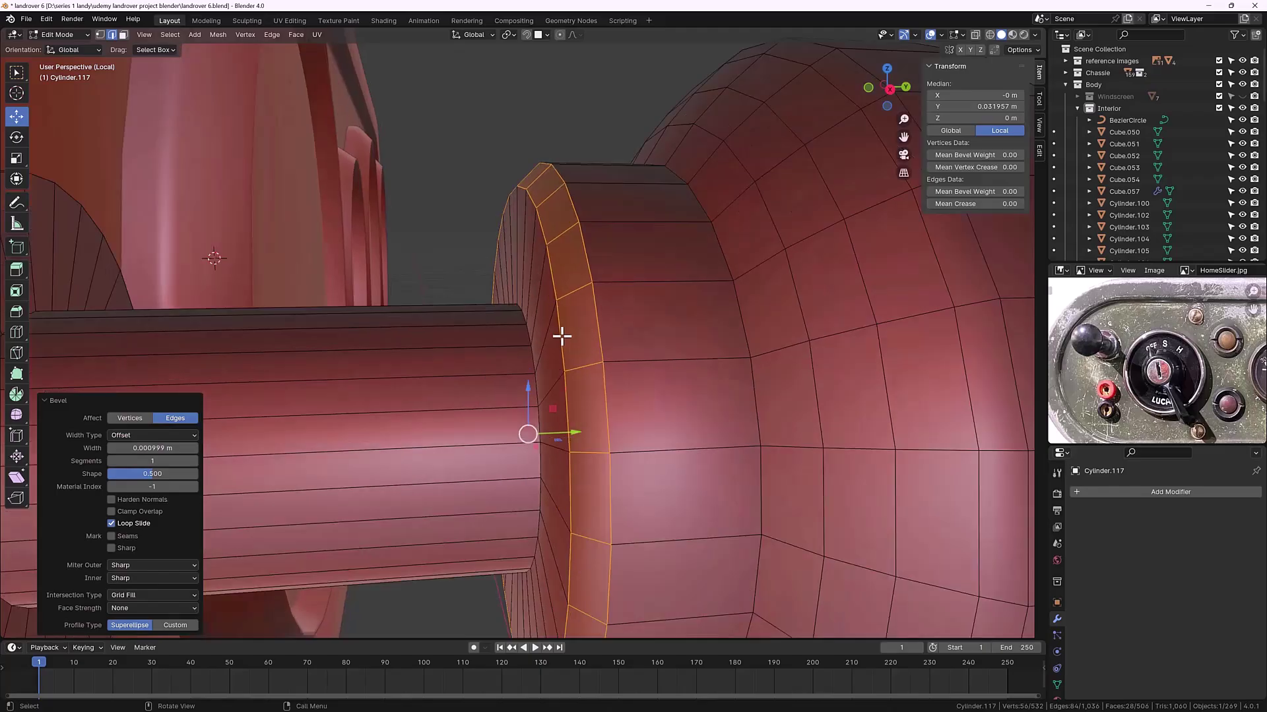
left_click_drag(195, 461, 215, 461)
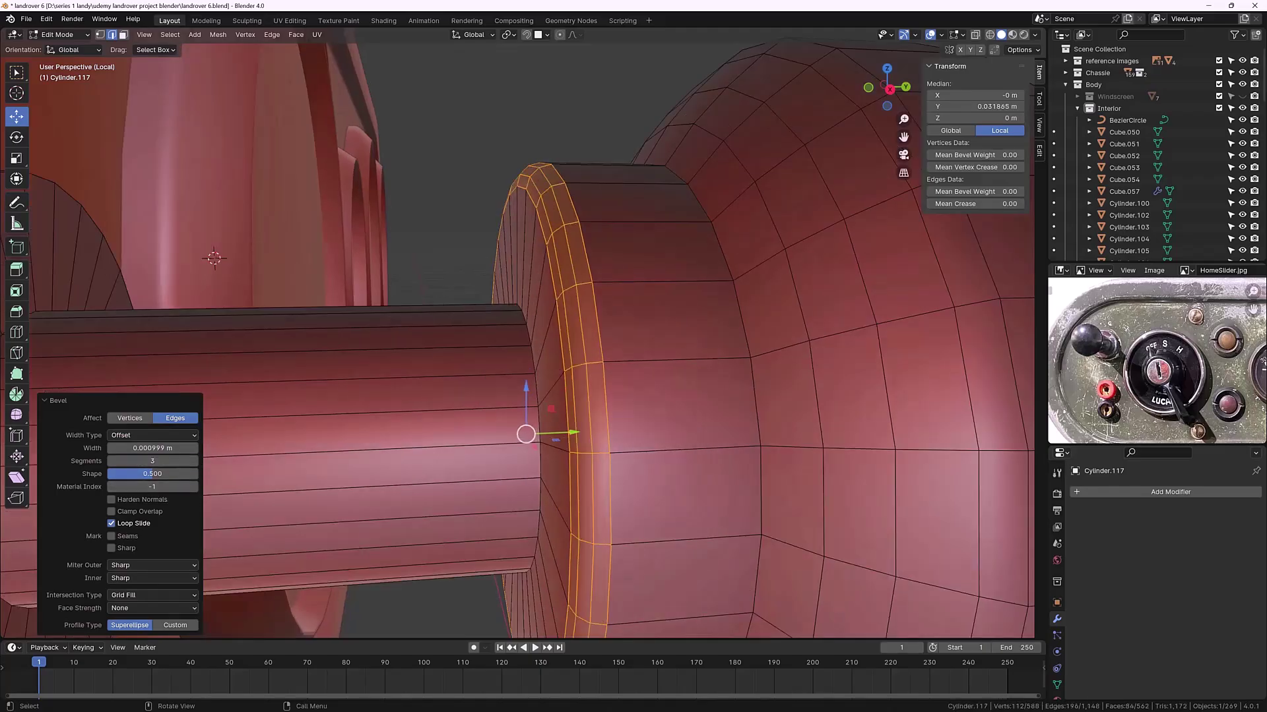
left_click(544, 119)
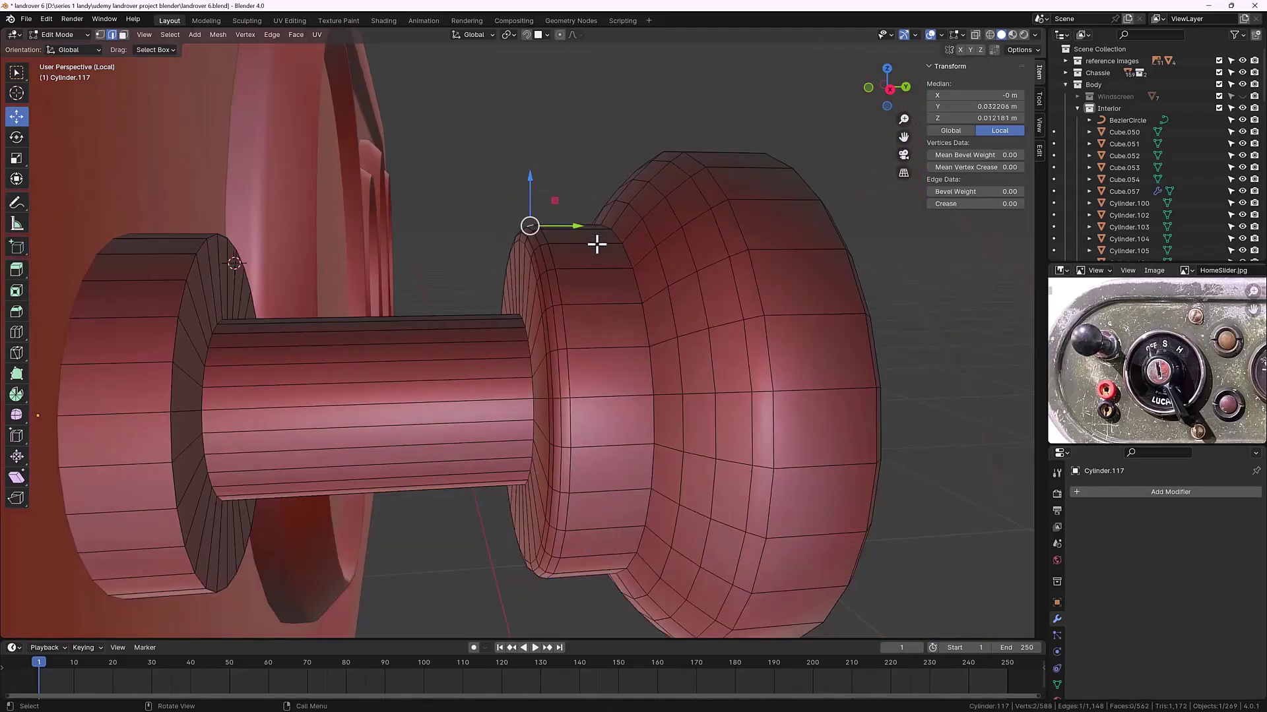
Step: Bevel the edge loop where the knob's collar meets its rounded head by about 0.001 m with 3 segments
left_click(638, 282, "alt")
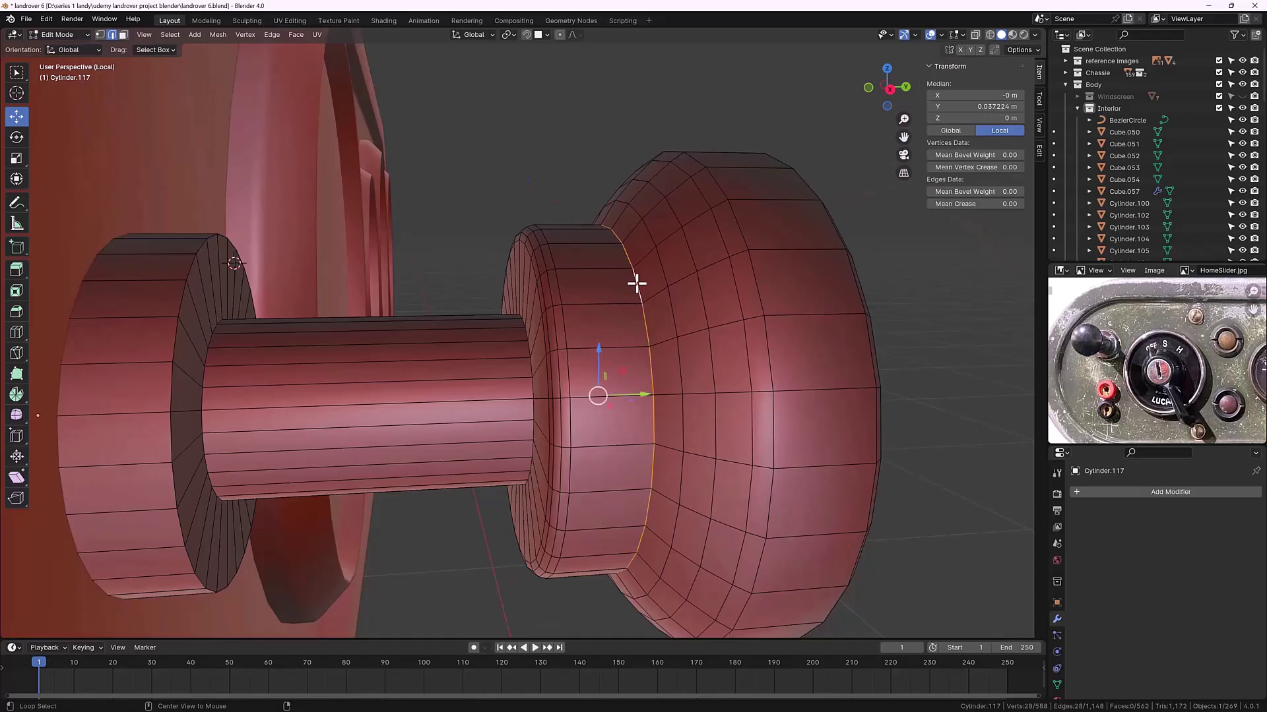
key("ctrl+b")
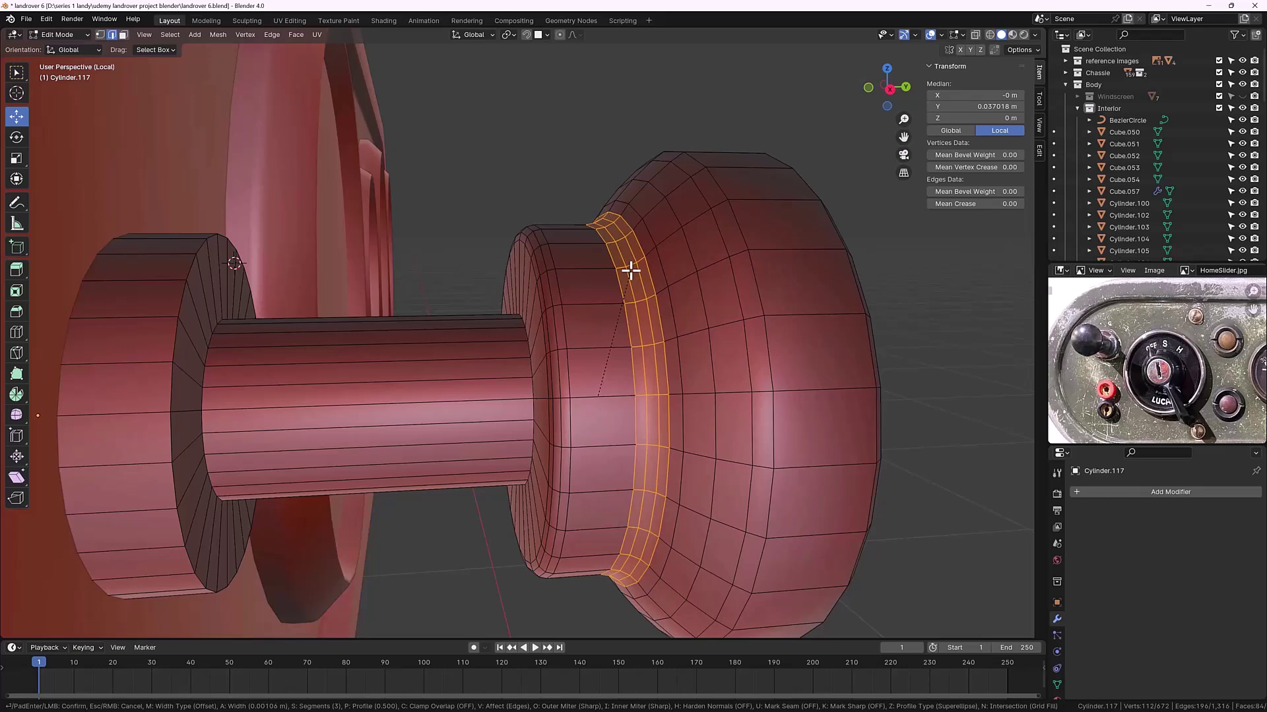
left_click(630, 271)
left_click(481, 196)
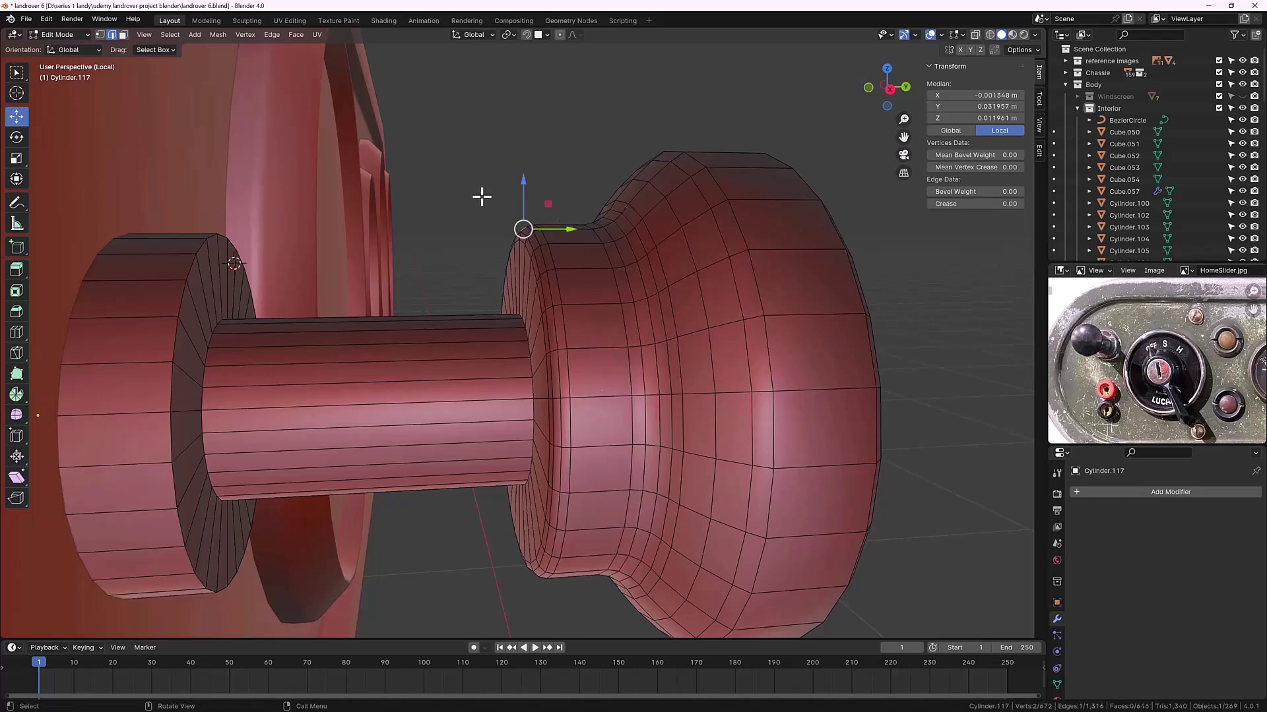
Step: Add a loop cut on the base flange's front face, slid towards the stem with a factor of about 0.656
middle_click_drag(409, 261, 351, 311)
scroll(350, 311, "up", 4)
middle_click_drag(303, 260, 497, 345)
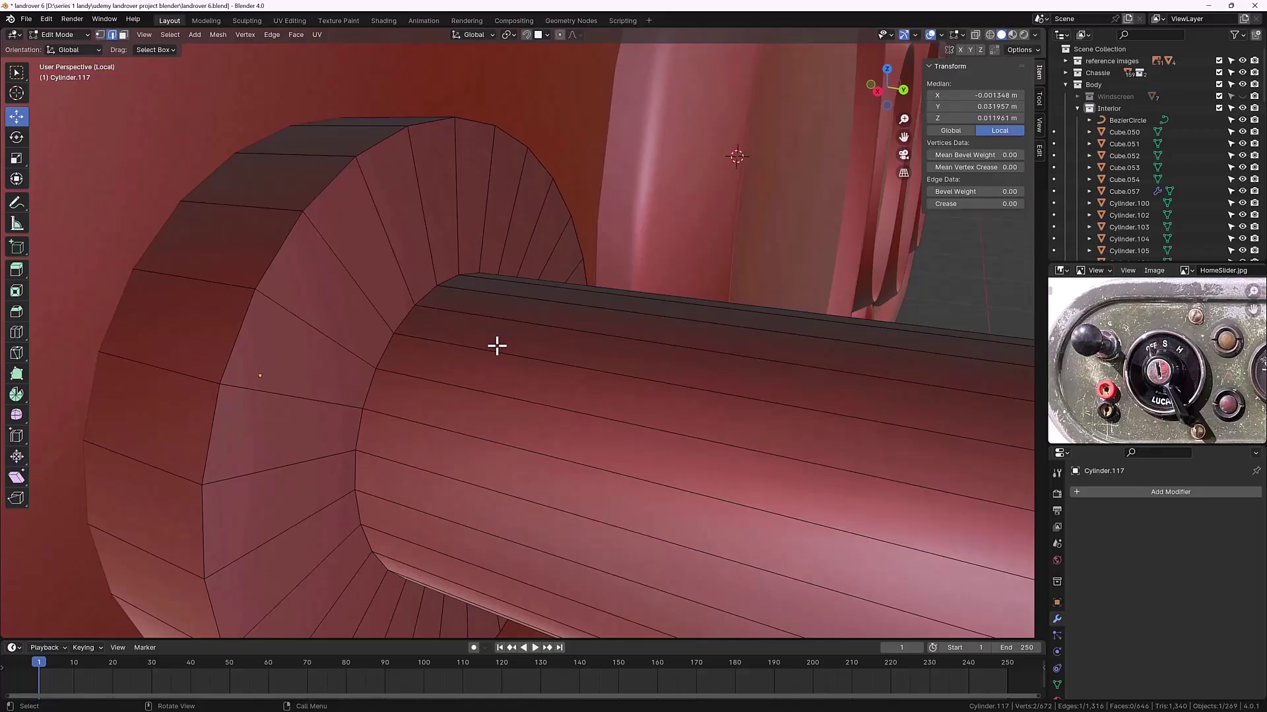
left_click(347, 346)
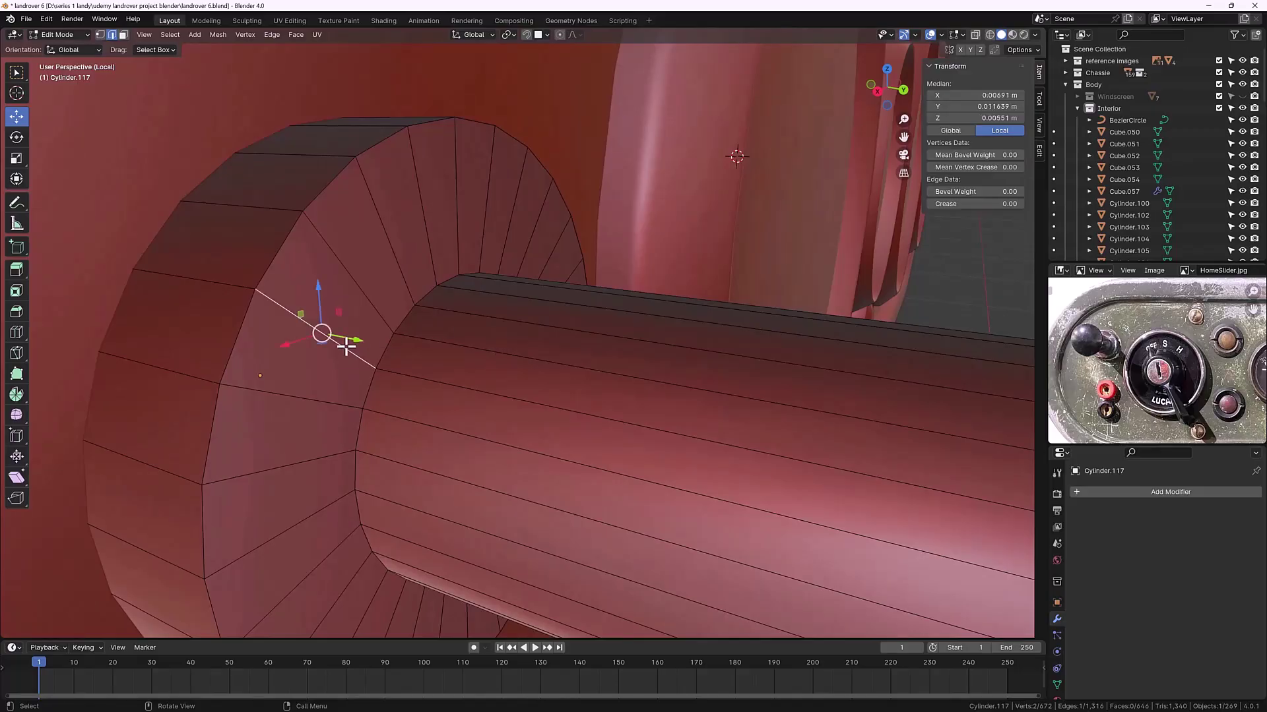
key("ctrl+r")
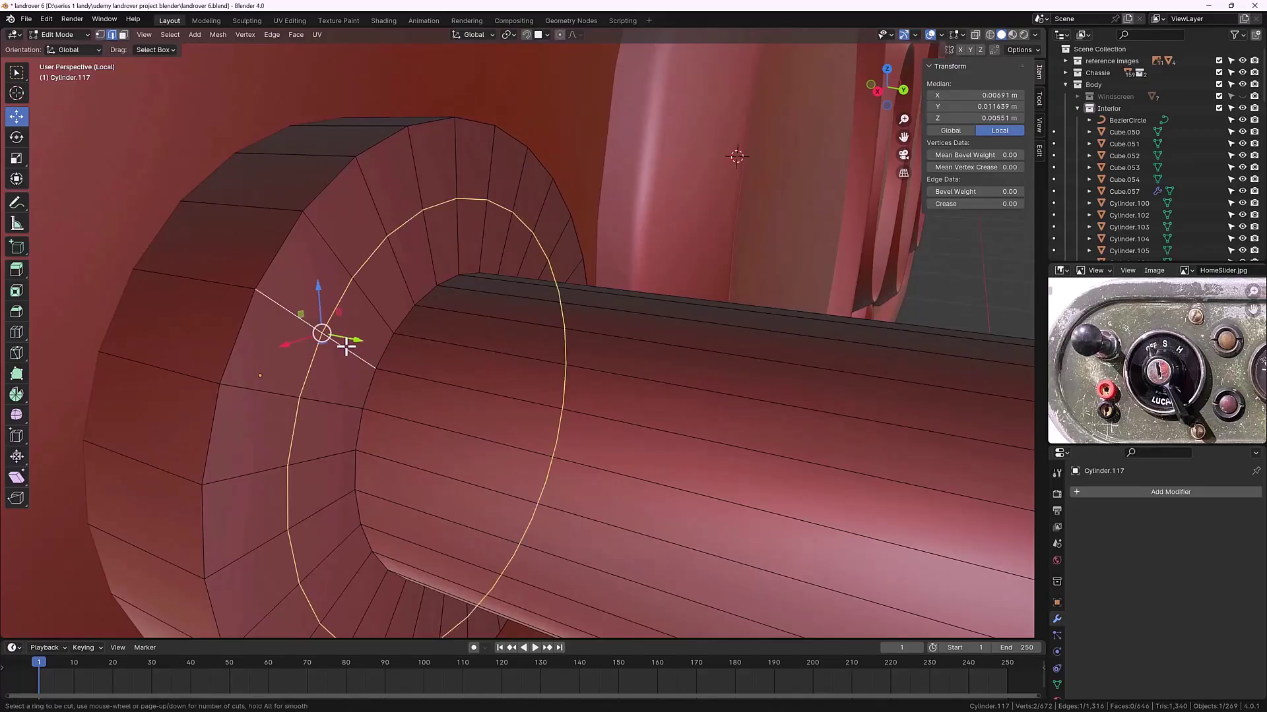
left_click(345, 346)
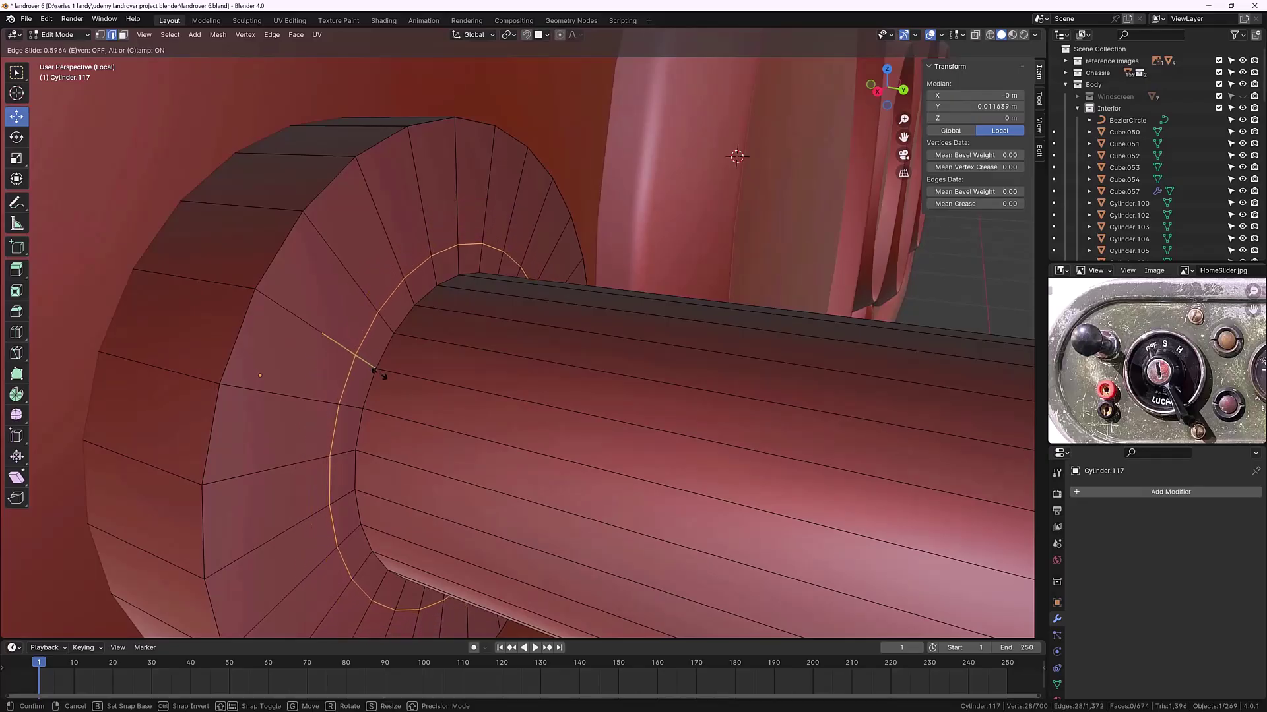
left_click(378, 375)
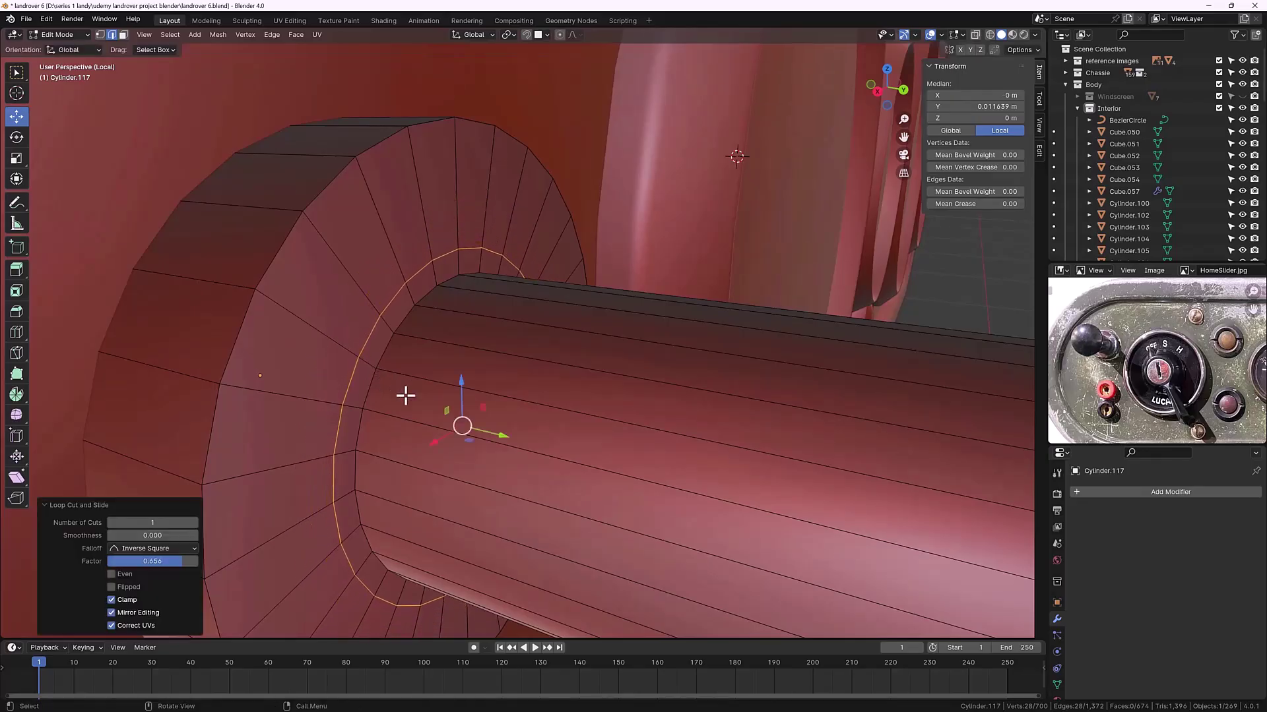
Step: Extrude the narrow ring of faces around the stem about -0.0008 m along Y to recess it into the base flange
key("alt+a")
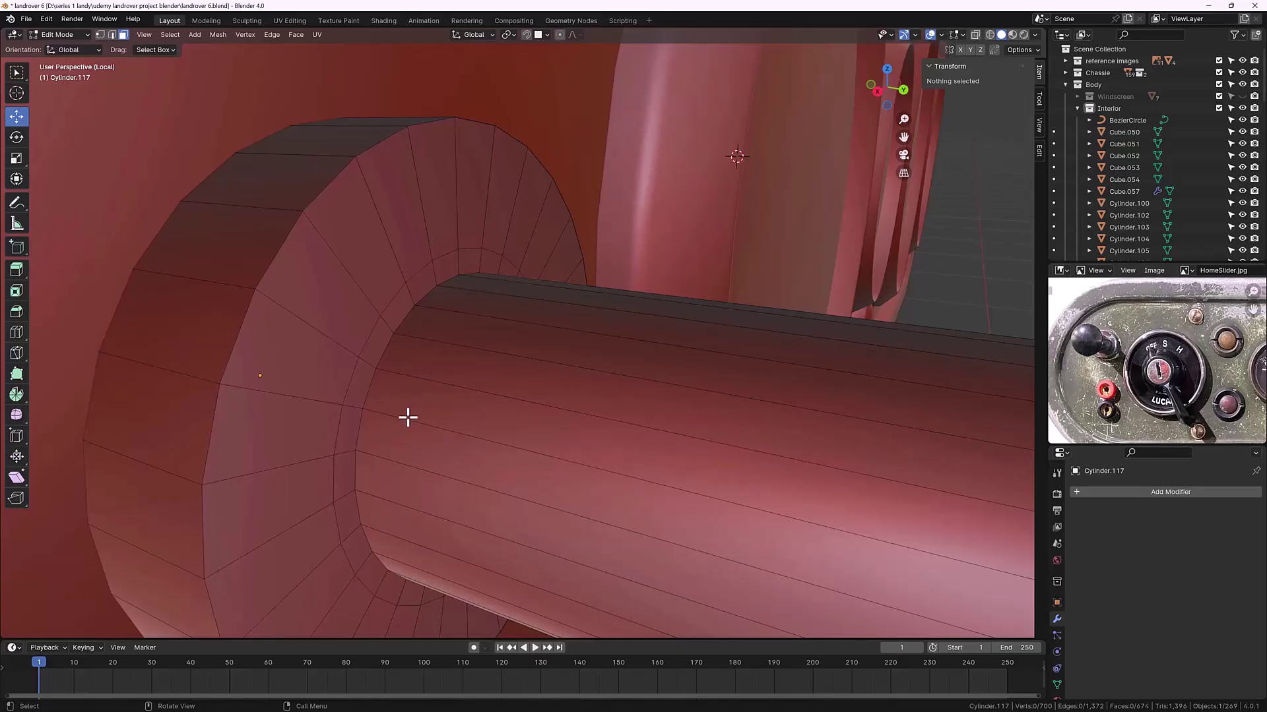
left_click(369, 365, "alt")
middle_click_drag(398, 396, 413, 387)
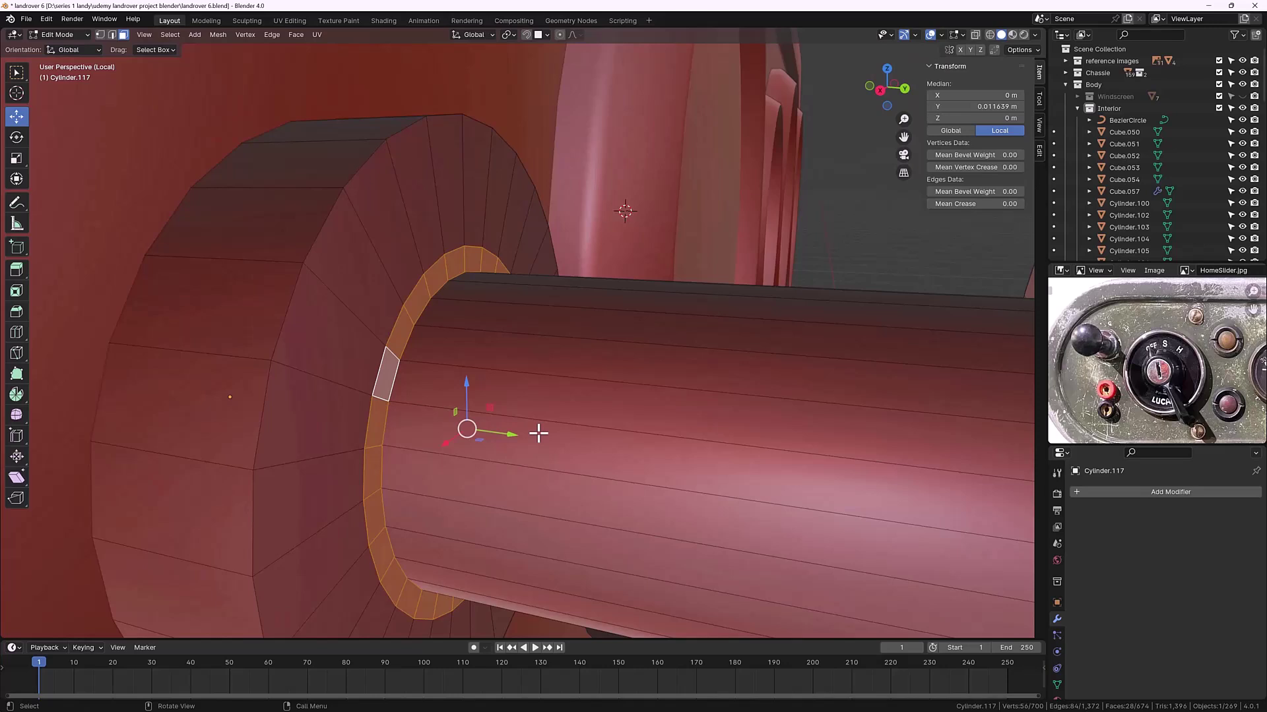
key("g")
key("y")
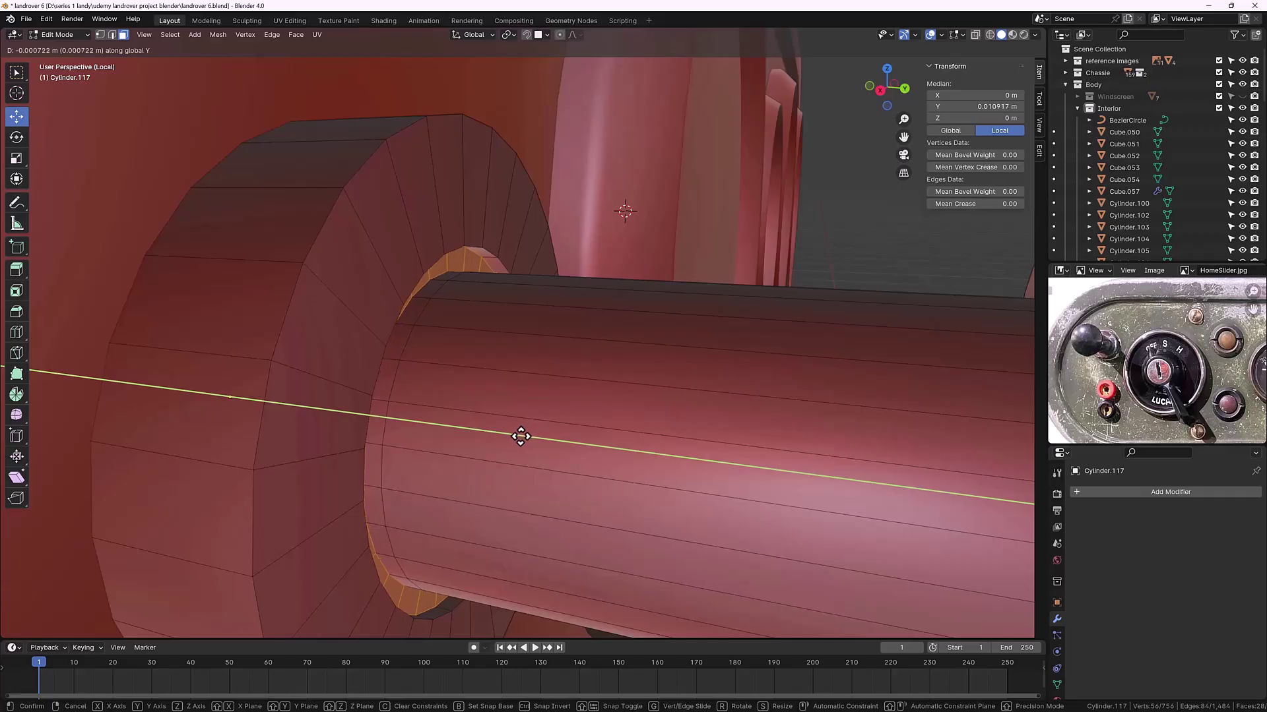
left_click(519, 437)
scroll(521, 437, "down", 2)
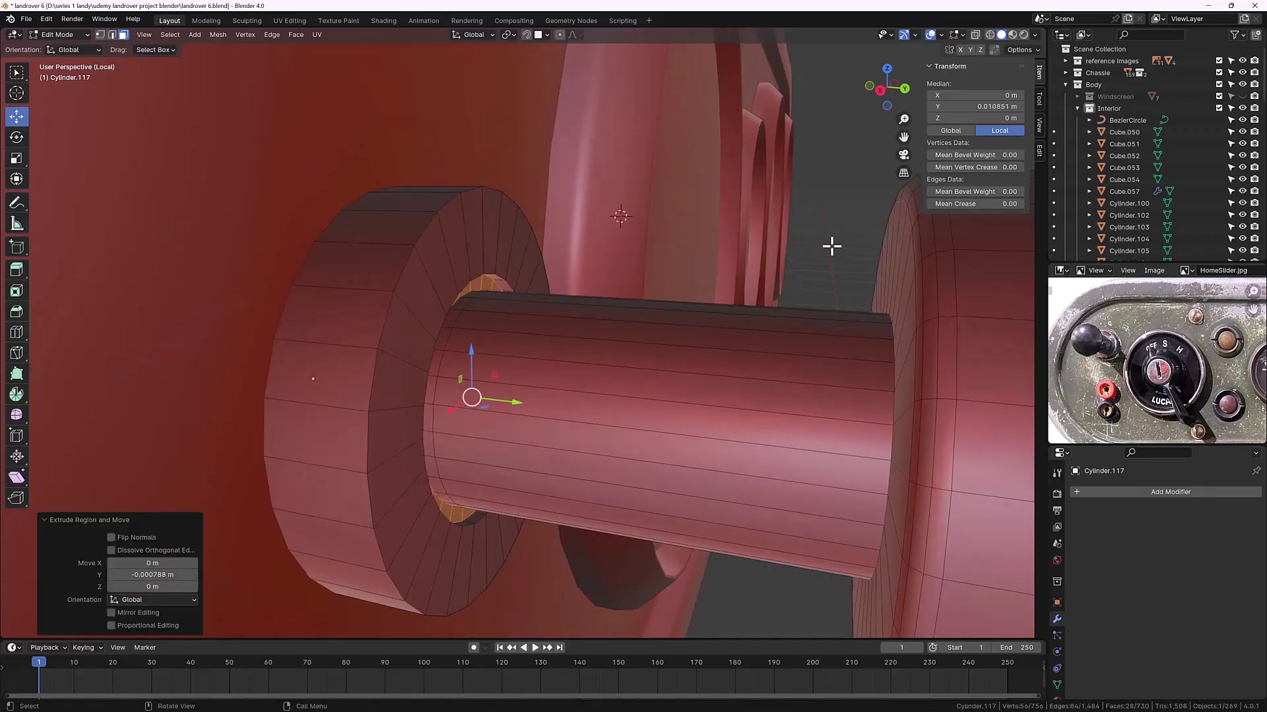
left_click(805, 249)
Step: Bevel the outer front edge loop of the base flange by about 0.0019 m with 3 segments
middle_click_drag(805, 250, 700, 386)
scroll(519, 348, "up", 4)
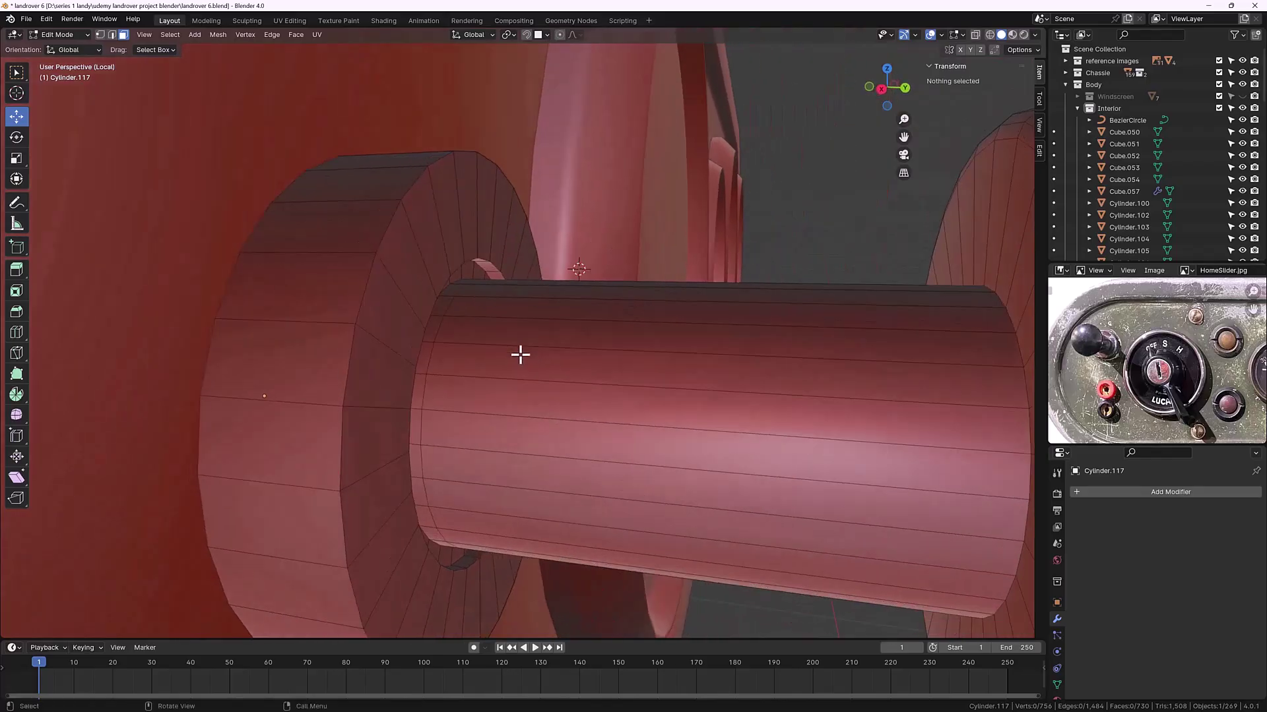
key("2")
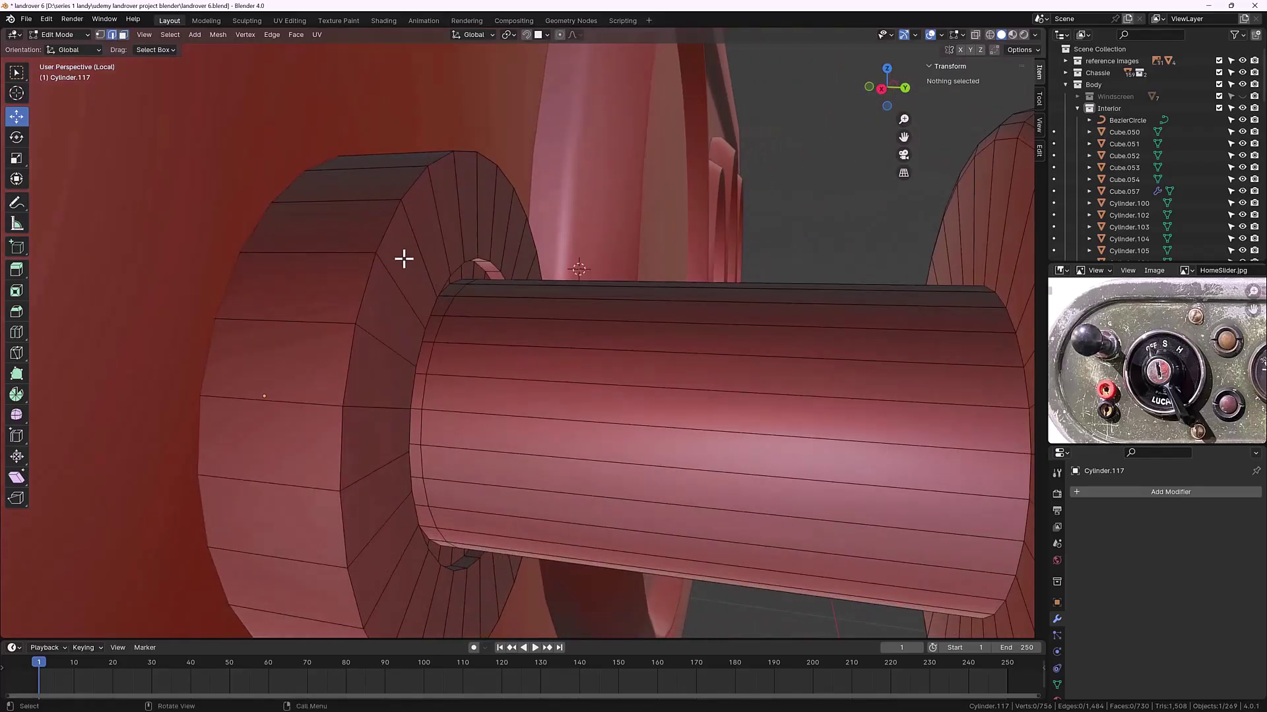
left_click(387, 230, "alt")
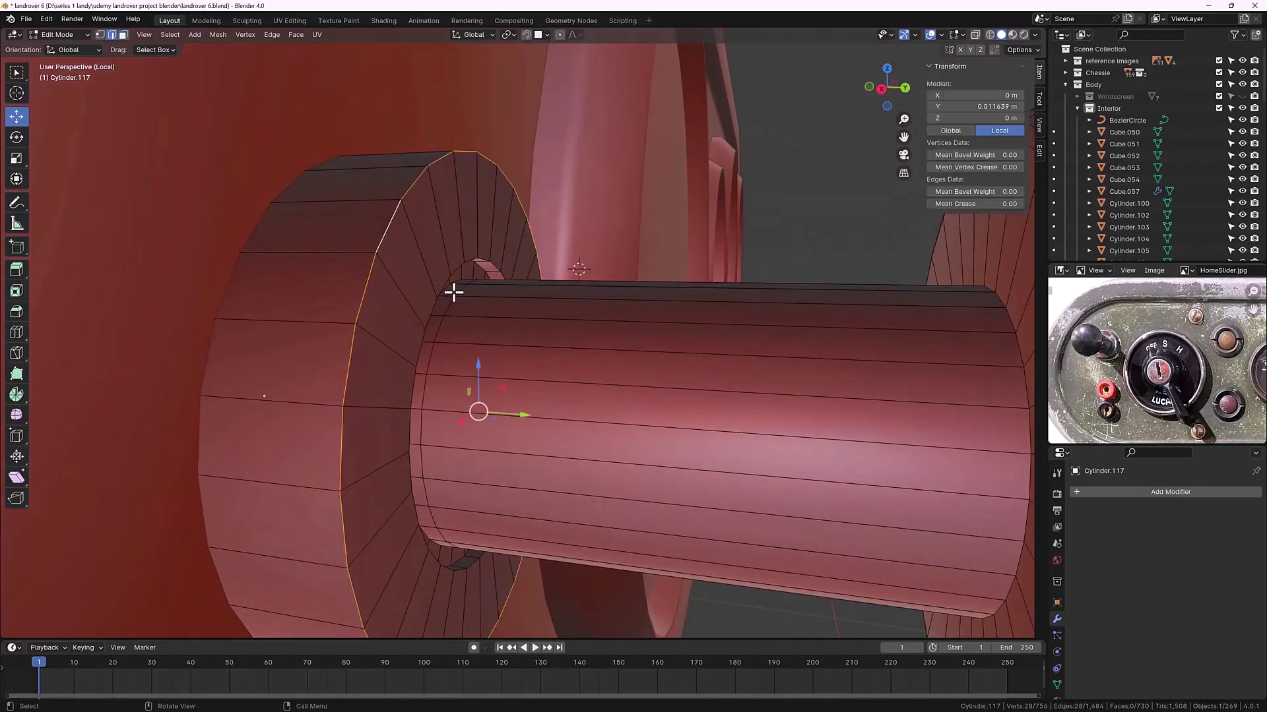
middle_click_drag(453, 304, 452, 310)
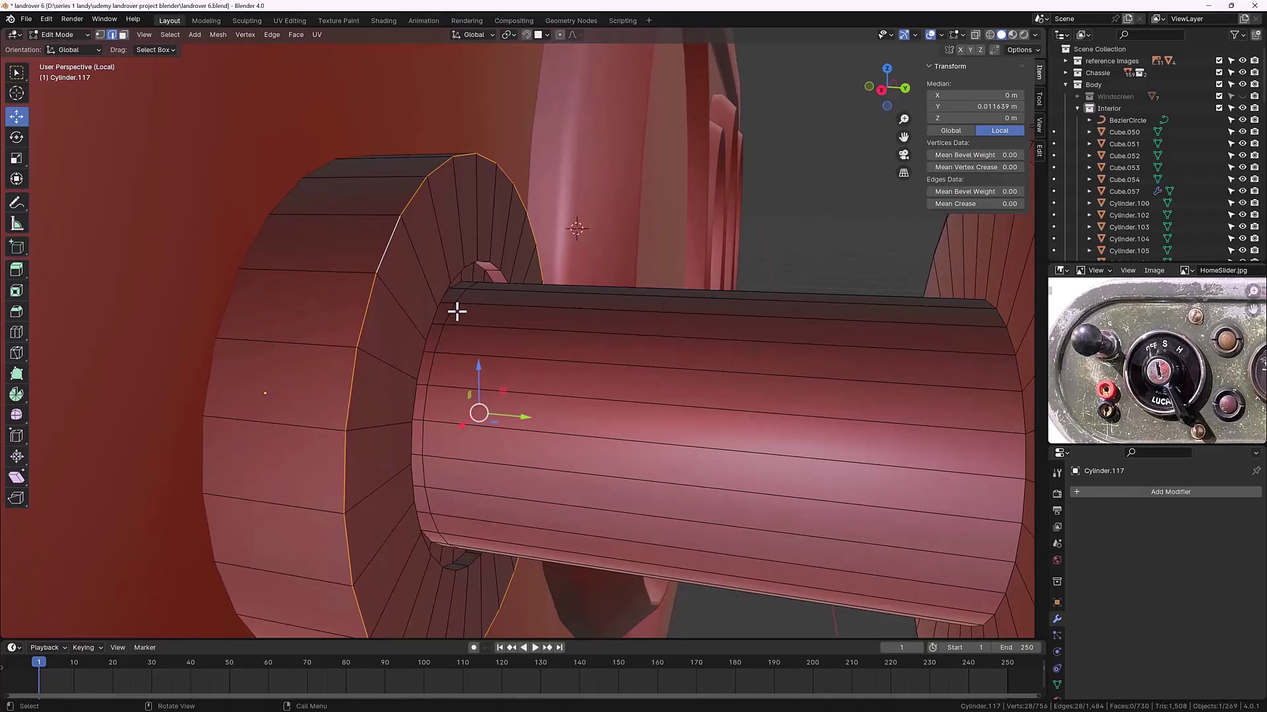
key("ctrl+b")
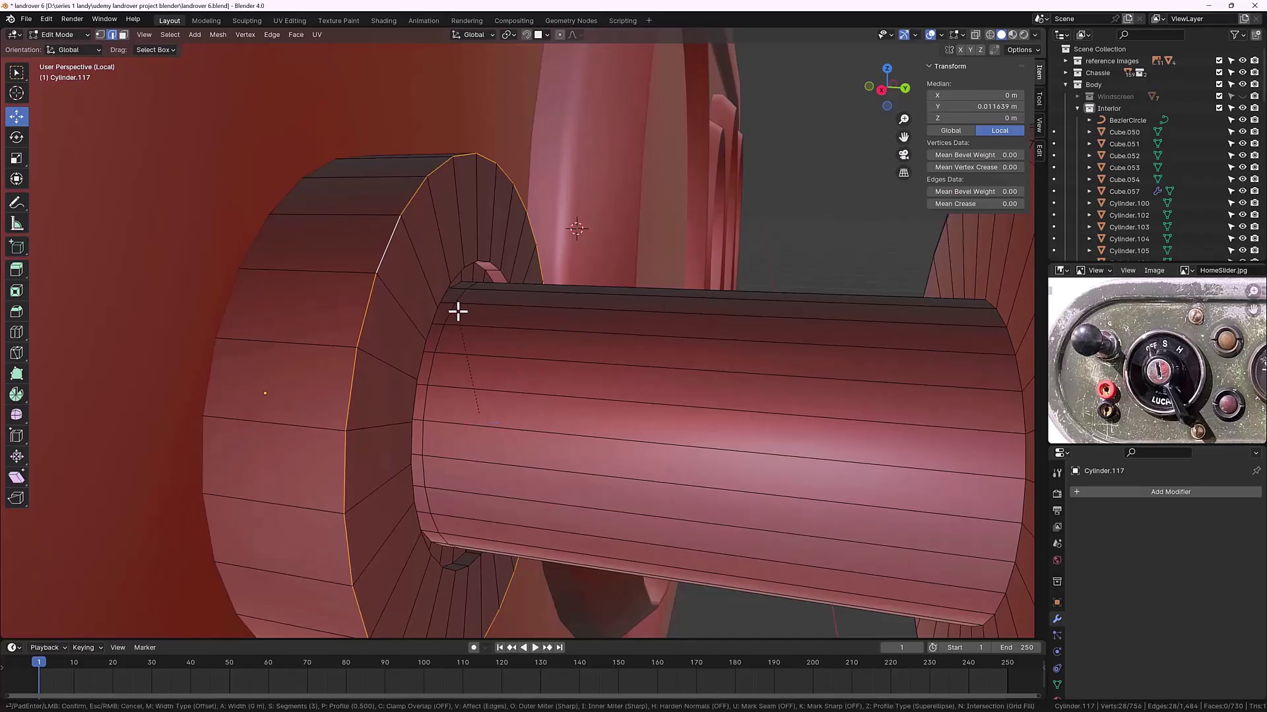
left_click(514, 291)
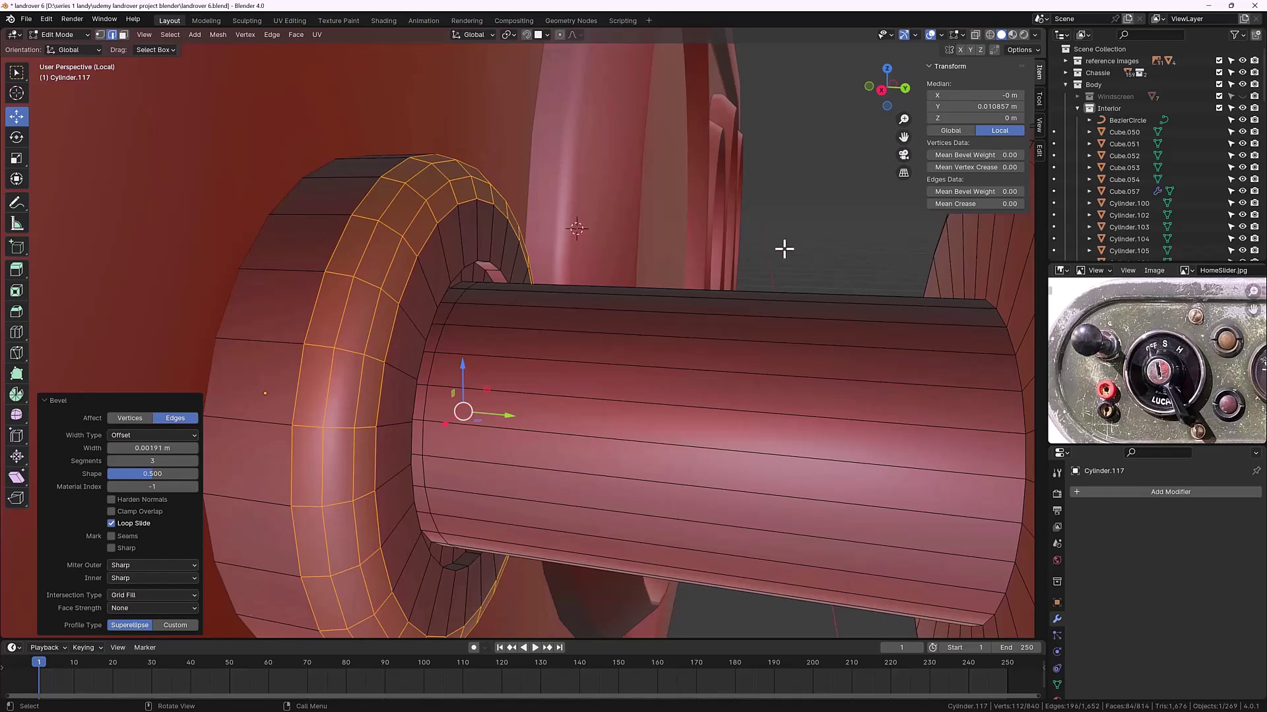
Step: Bevel the flange's inner edge loop around the stem recess by about 0.00055 m and set the bevel to 2 segments
left_click(492, 278)
scroll(440, 296, "up", 1)
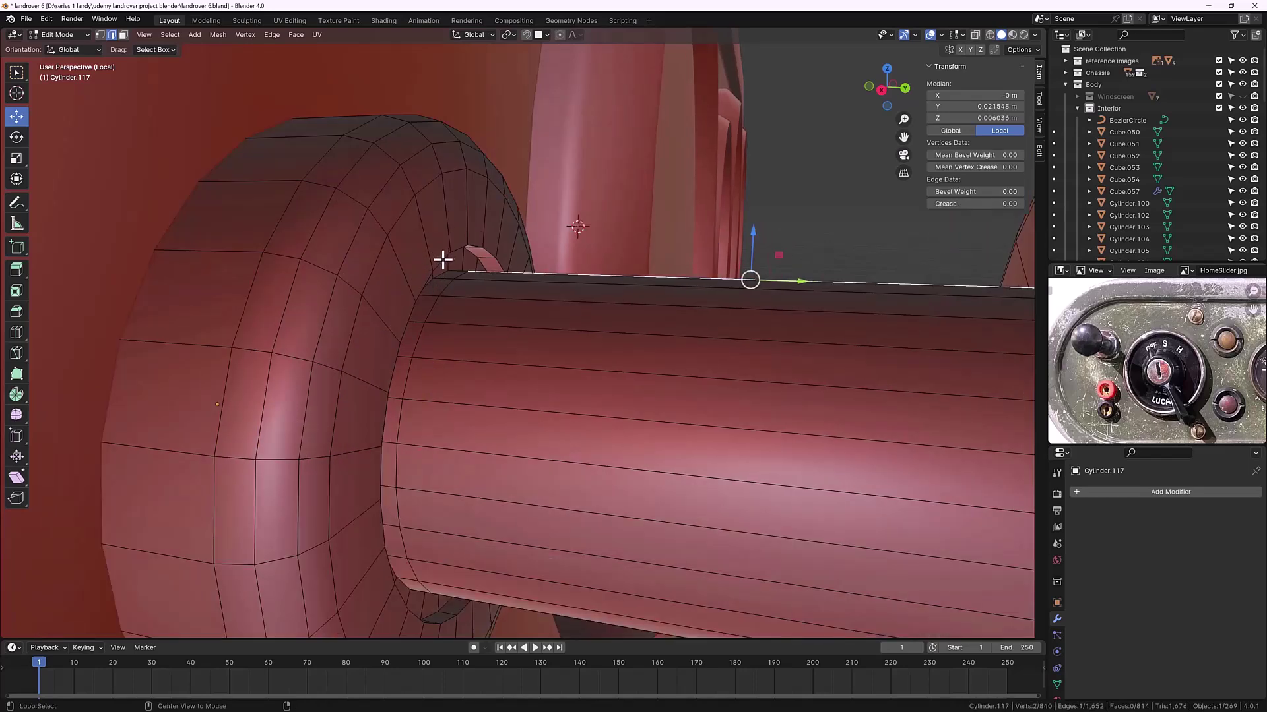
left_click(442, 259, "alt")
key("ctrl+b")
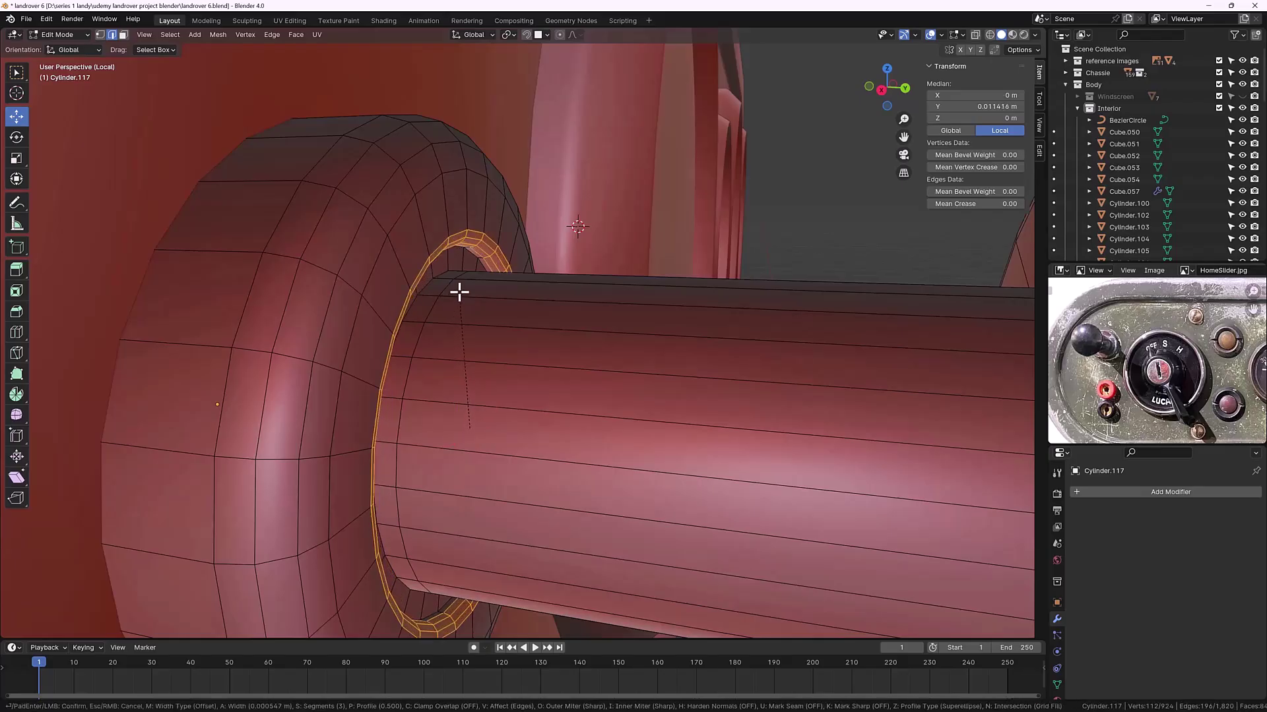
left_click(458, 290)
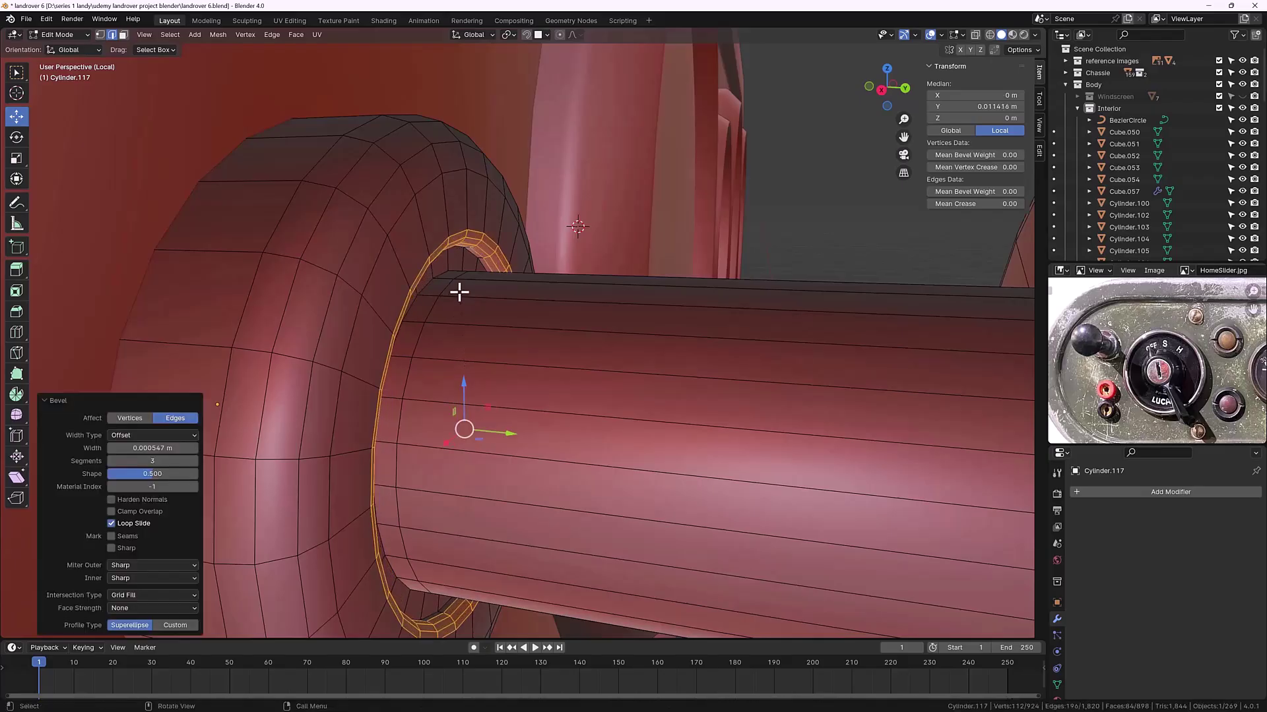
left_click(111, 462)
left_click(111, 461)
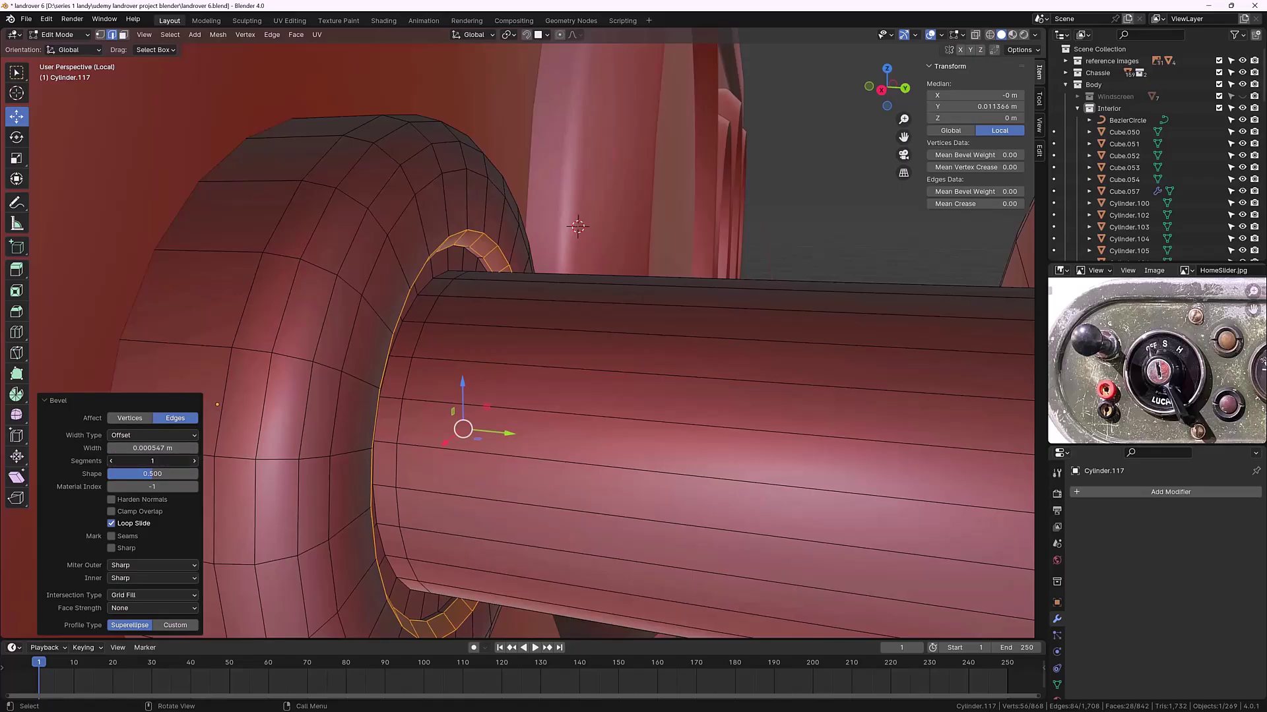
left_click(194, 461)
left_click(804, 224)
Step: Return to Object Mode, deselect the finished knob and leave Local View to bring back the whole vehicle
scroll(804, 224, "down", 5)
middle_click_drag(764, 240, 600, 333)
key("Tab")
scroll(560, 323, "down", 4)
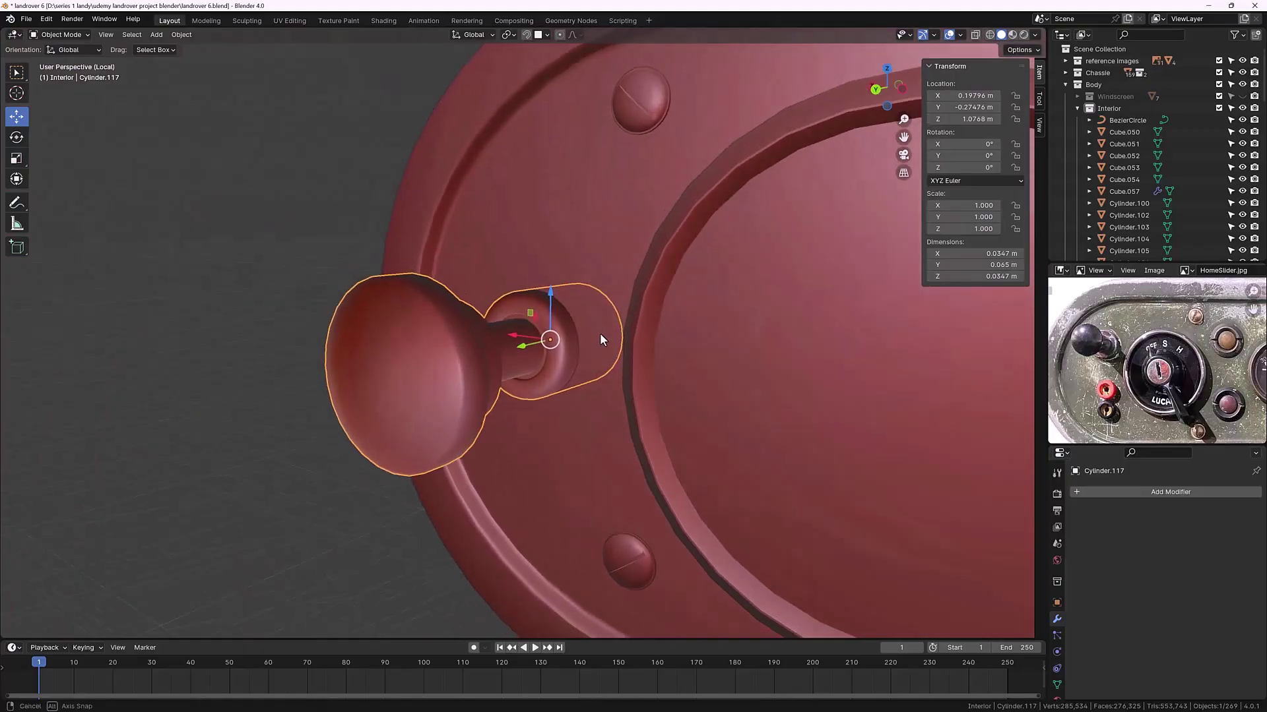
left_click(222, 353)
scroll(216, 350, "down", 2)
scroll(216, 350, "down", 2)
middle_click_drag(215, 350, 348, 354)
scroll(450, 345, "down", 2)
middle_click_drag(451, 347, 570, 388)
scroll(547, 373, "down", 2)
key("KP_Divide")
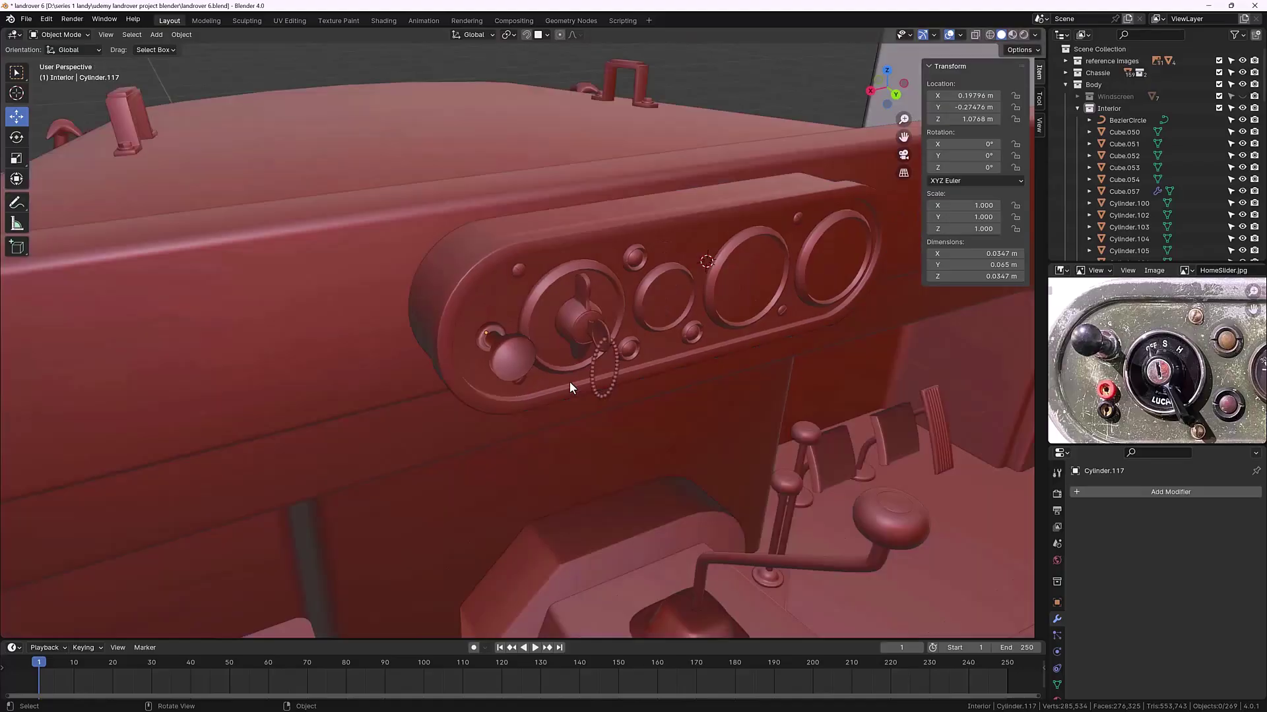
Step: Select the ignition switch lever on the instrument panel and apply its rotation and scale
mouse_move(488, 422)
middle_mouse_down()
mouse_move(518, 395)
mouse_move(506, 433)
middle_mouse_up()
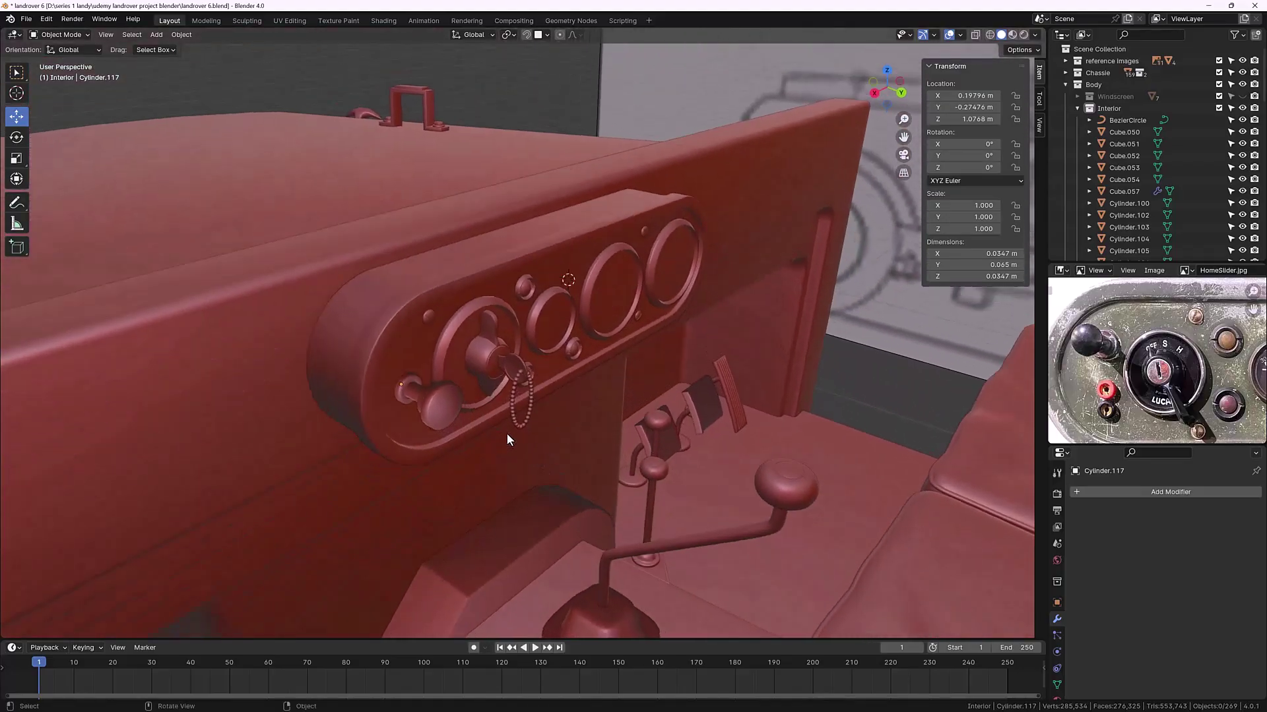
scroll(507, 433, "up", 2)
middle_click_drag(461, 391, 520, 253, "shift")
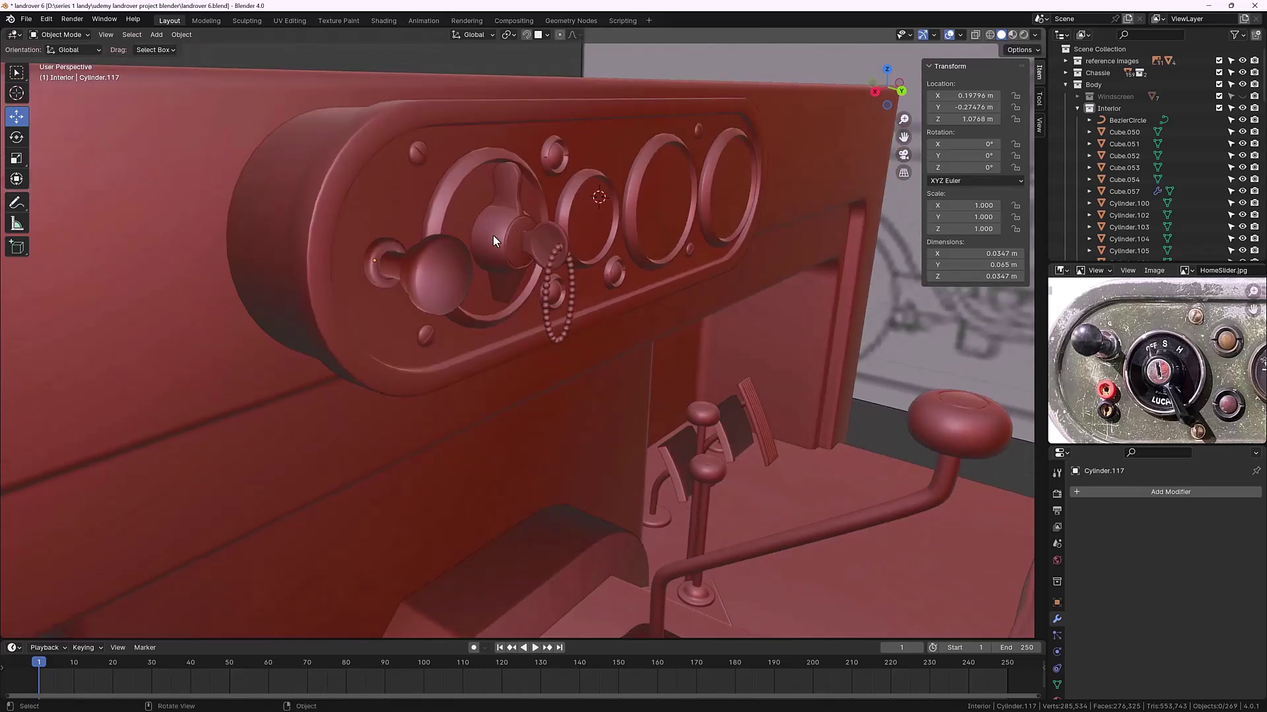
left_click(492, 235)
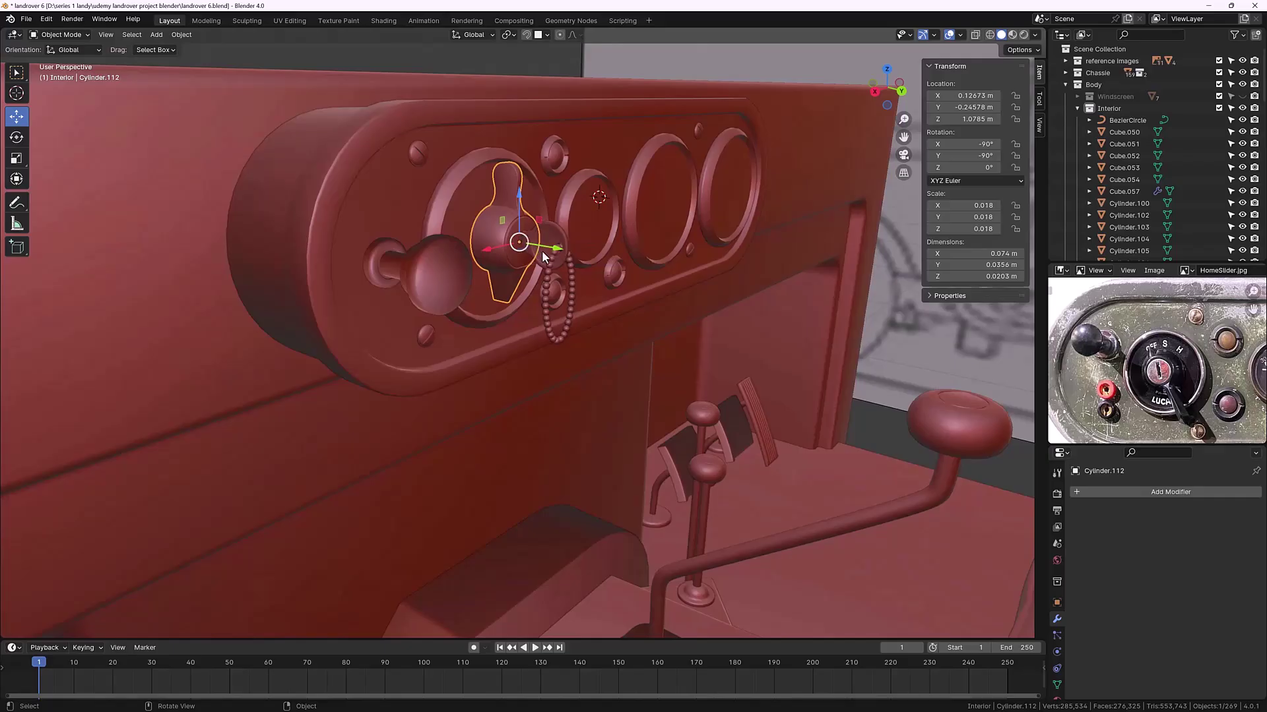
middle_click_drag(540, 251, 548, 254)
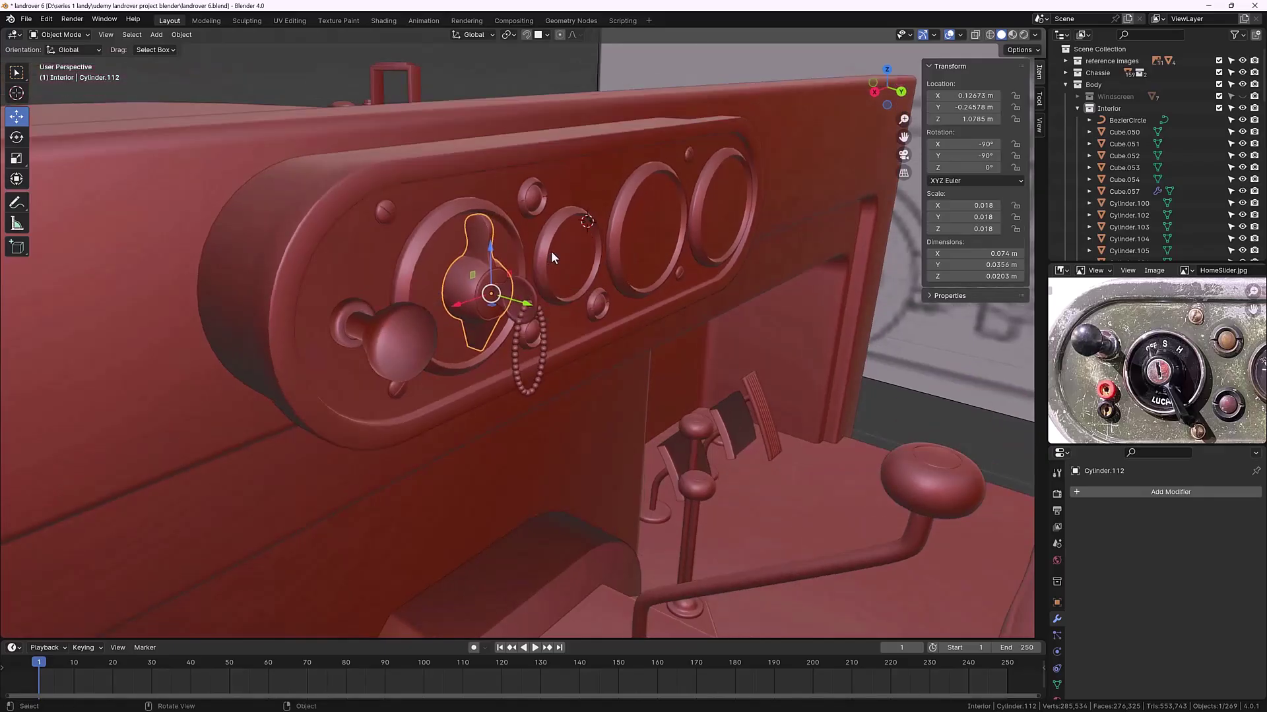
key("r")
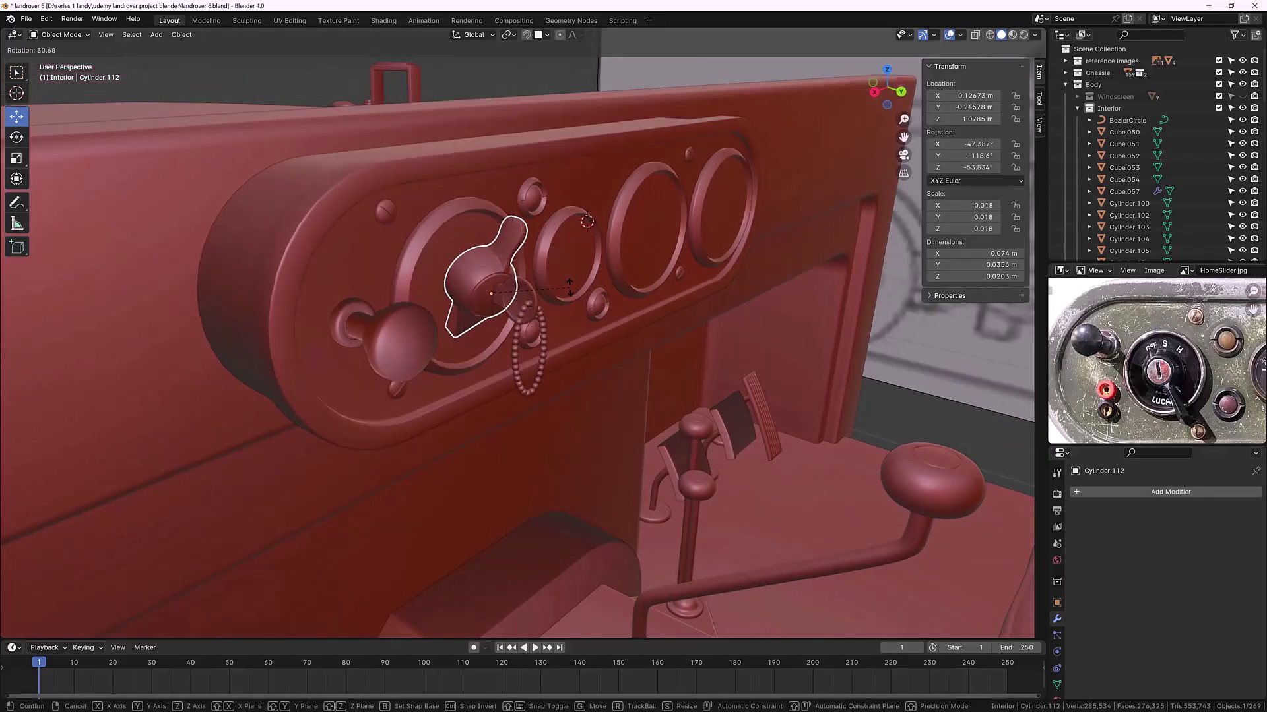
right_click(569, 287)
middle_click_drag(568, 286, 578, 314)
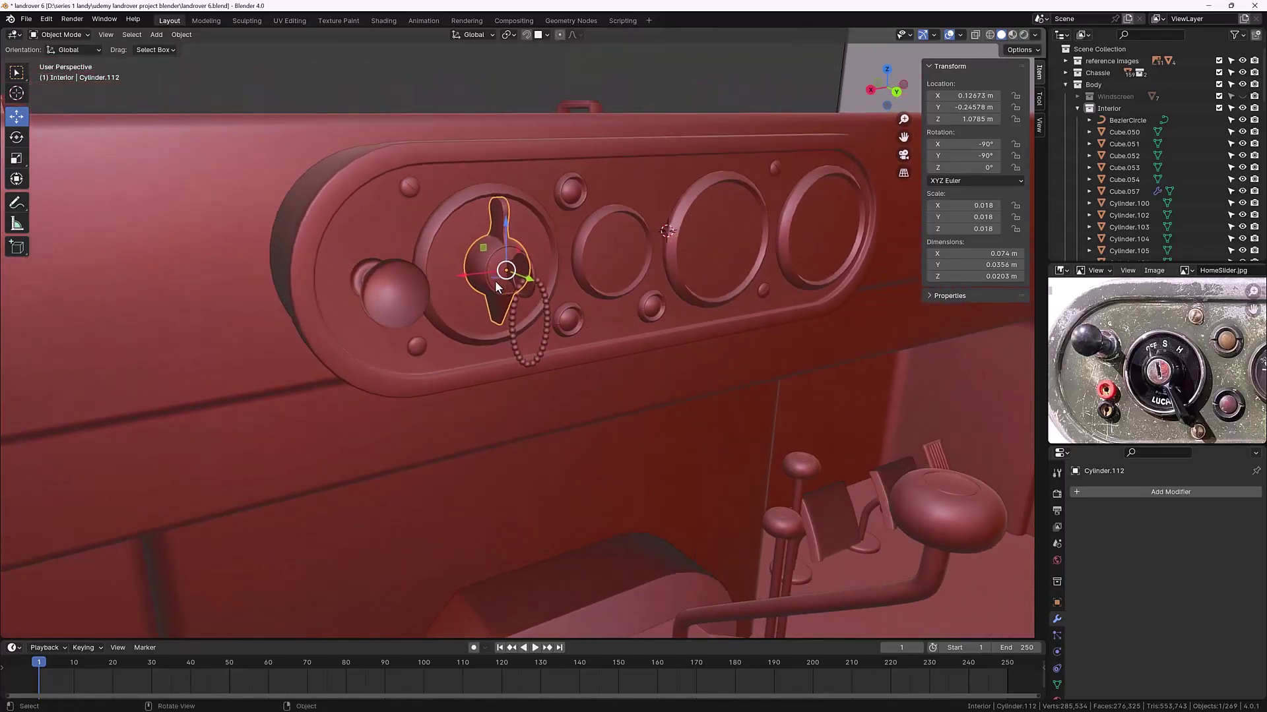
key("ctrl+a")
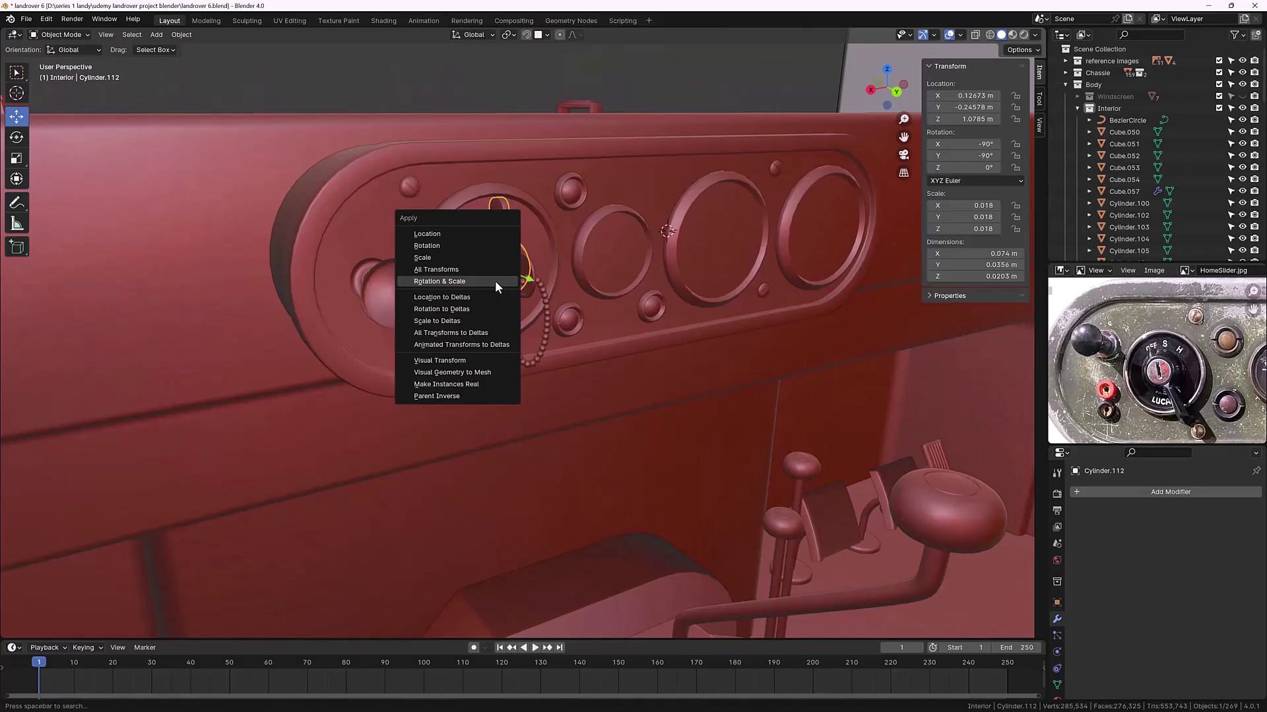
left_click(496, 281)
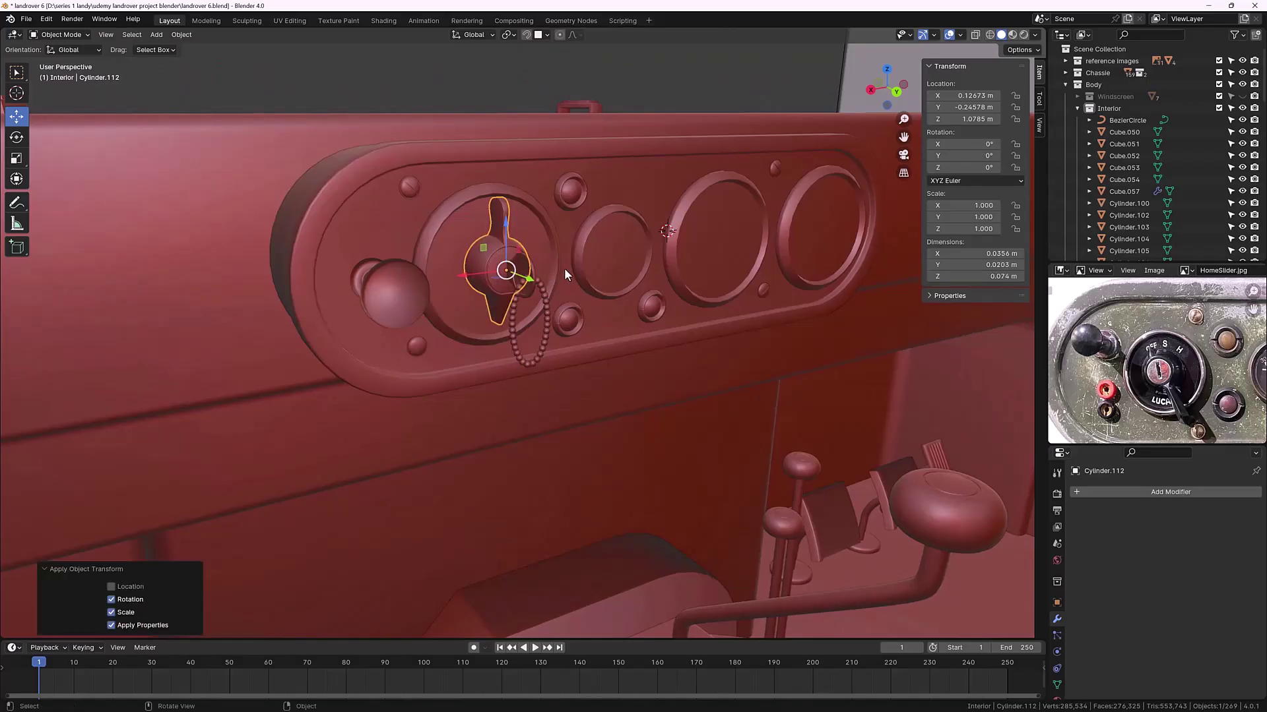
Step: Rotate the ignition switch lever about -139° around the global Y axis
key("r")
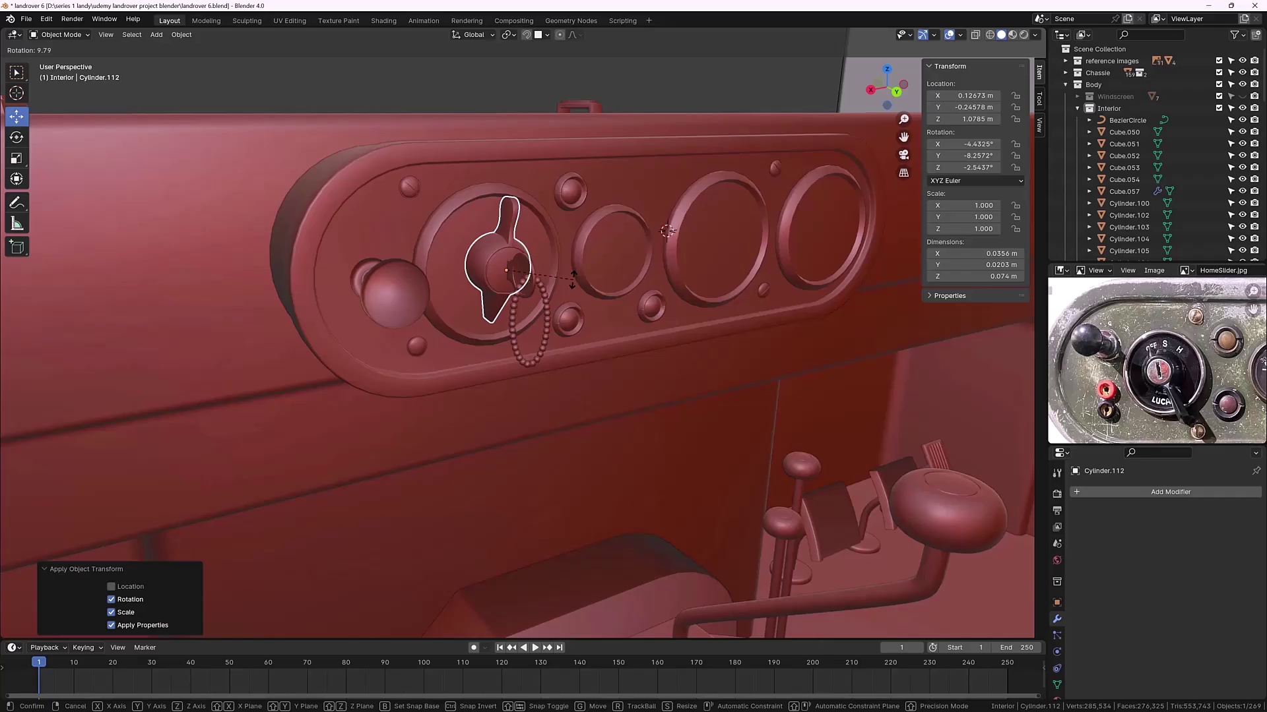
key("y")
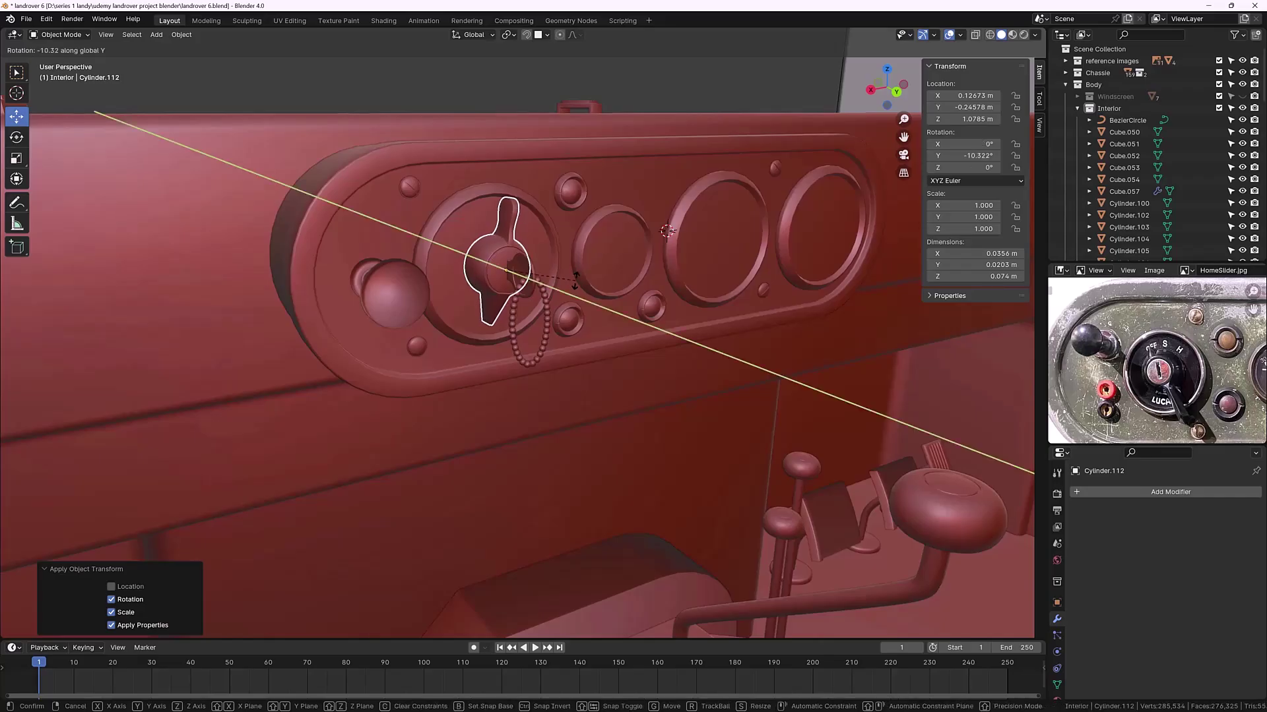
left_click(462, 310)
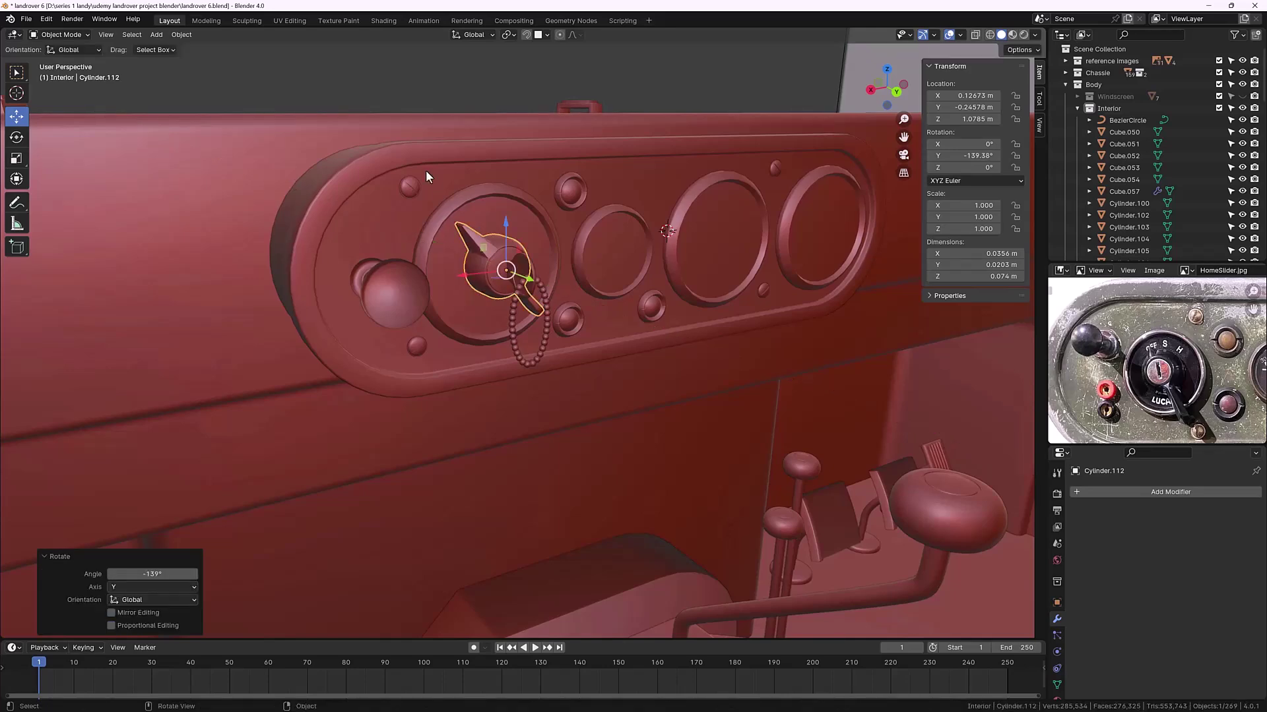
Step: Deselect the ignition switch lever and make the Windscreen collection visible again above the dashboard
left_click(386, 67)
middle_click_drag(387, 67, 460, 273)
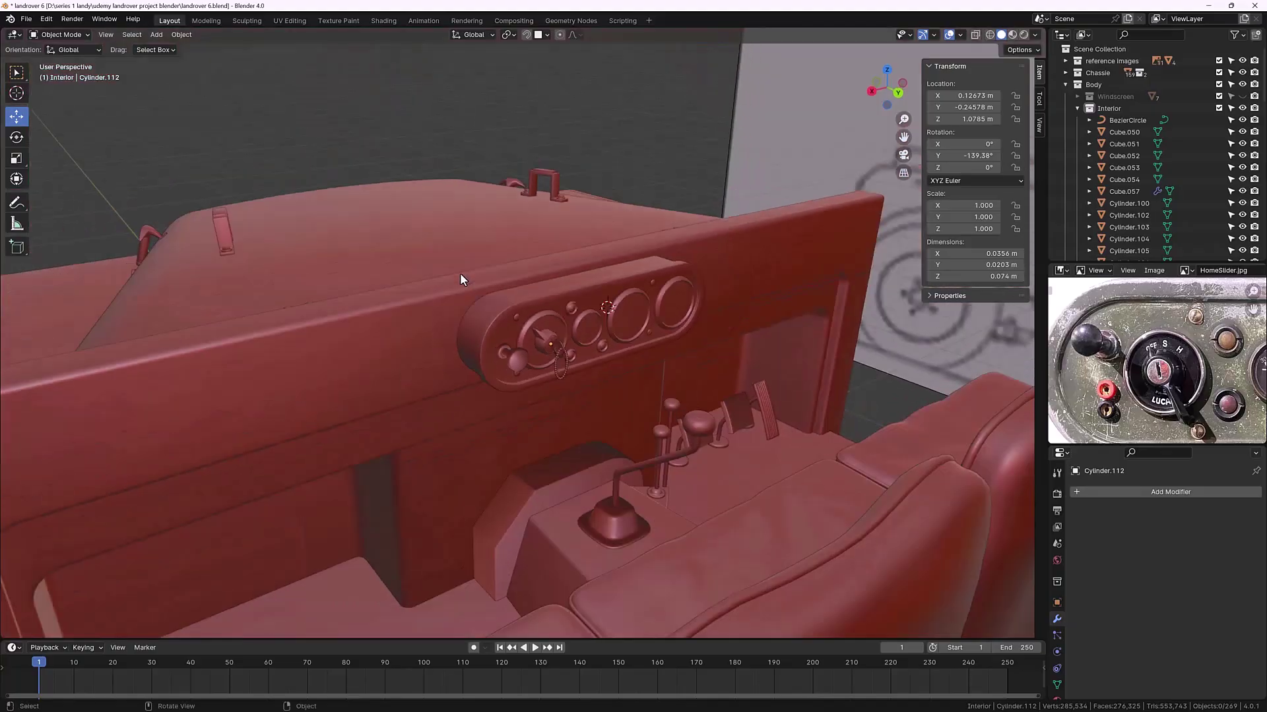
scroll(461, 274, "down", 4)
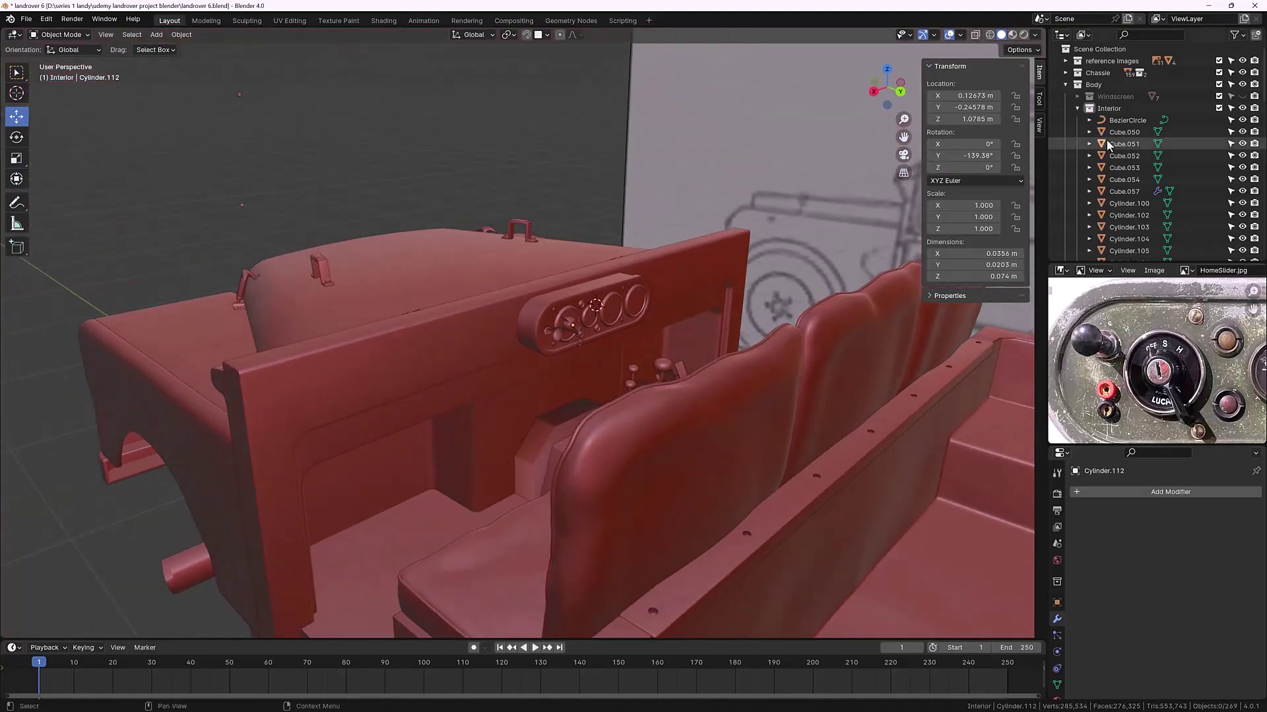
left_click(1242, 97)
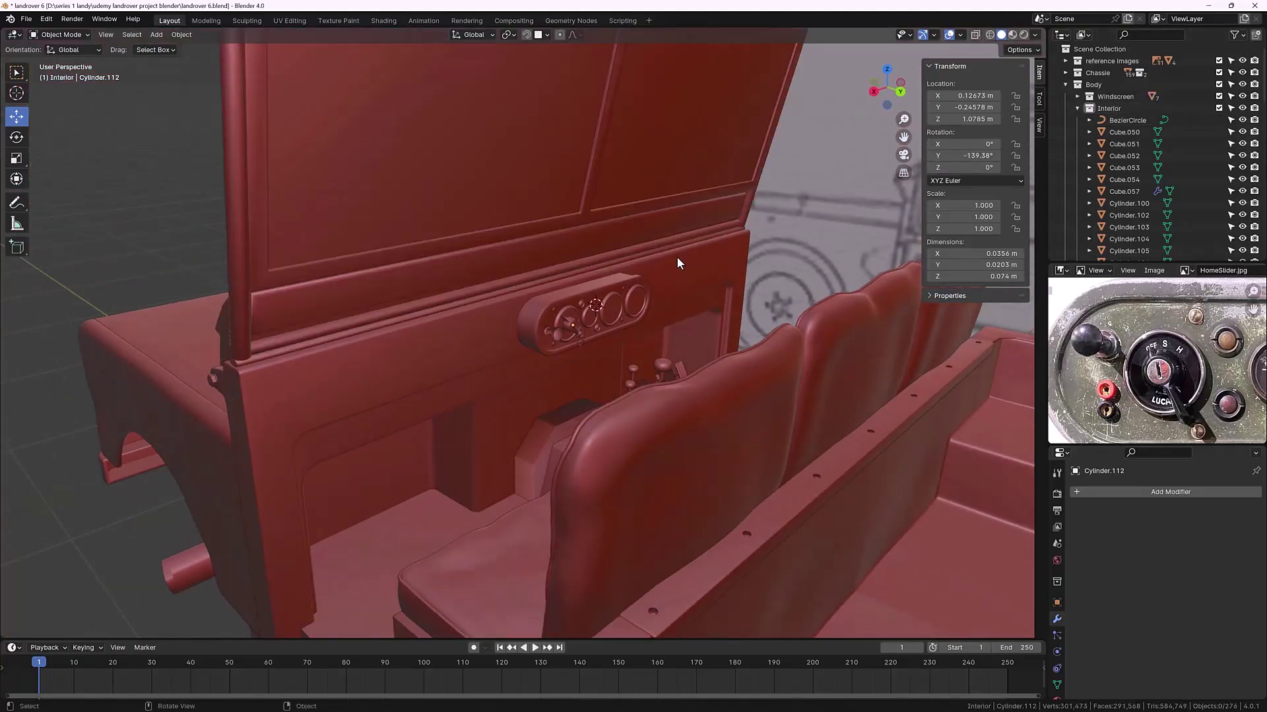
Step: Load fcf187_5.jpg from the reference images folder as the reference picture and examine its dashboard area against the model's bulkhead
middle_click_drag(677, 256, 410, 353)
scroll(579, 357, "up", 5)
scroll(1150, 328, "down", 2)
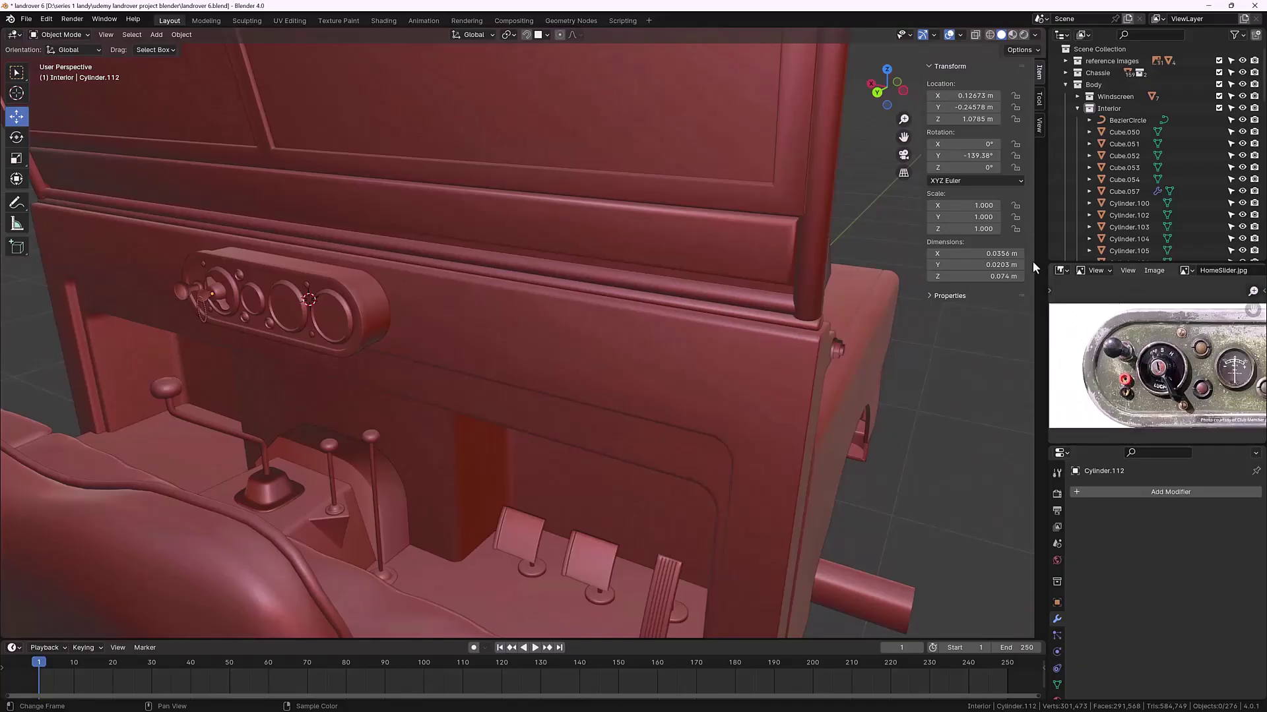
left_click(1154, 271)
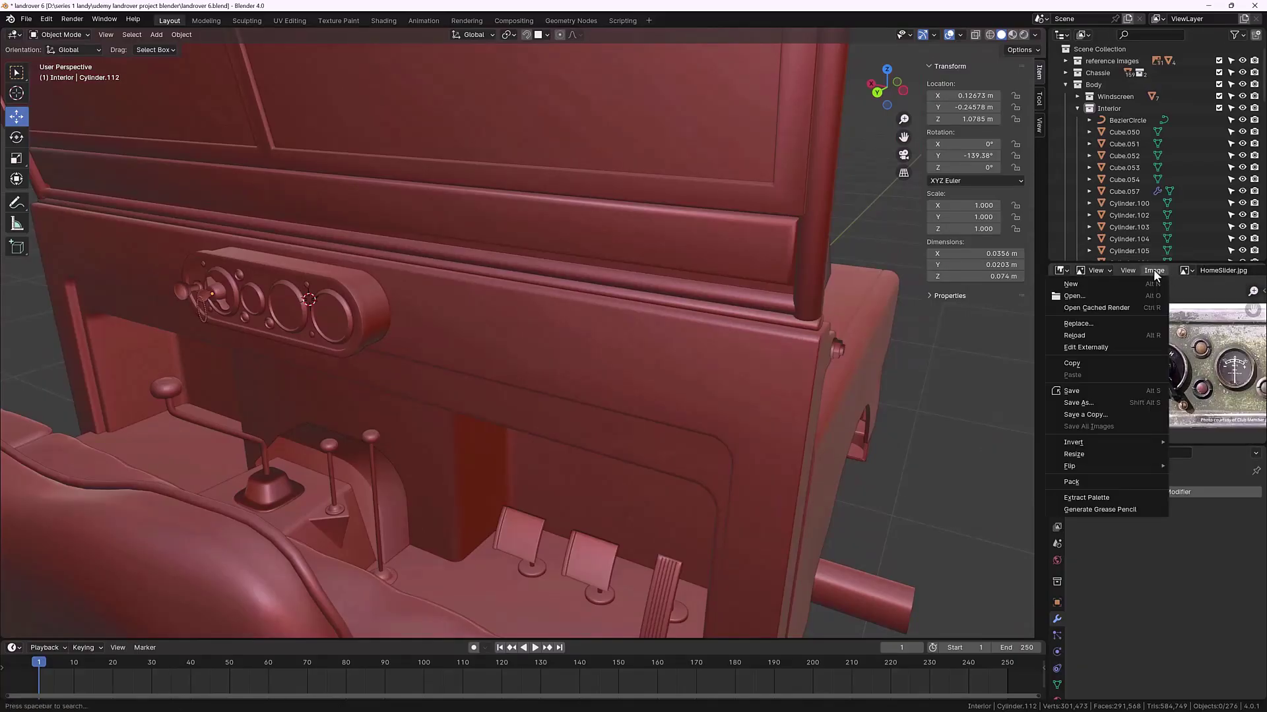
left_click(1111, 296)
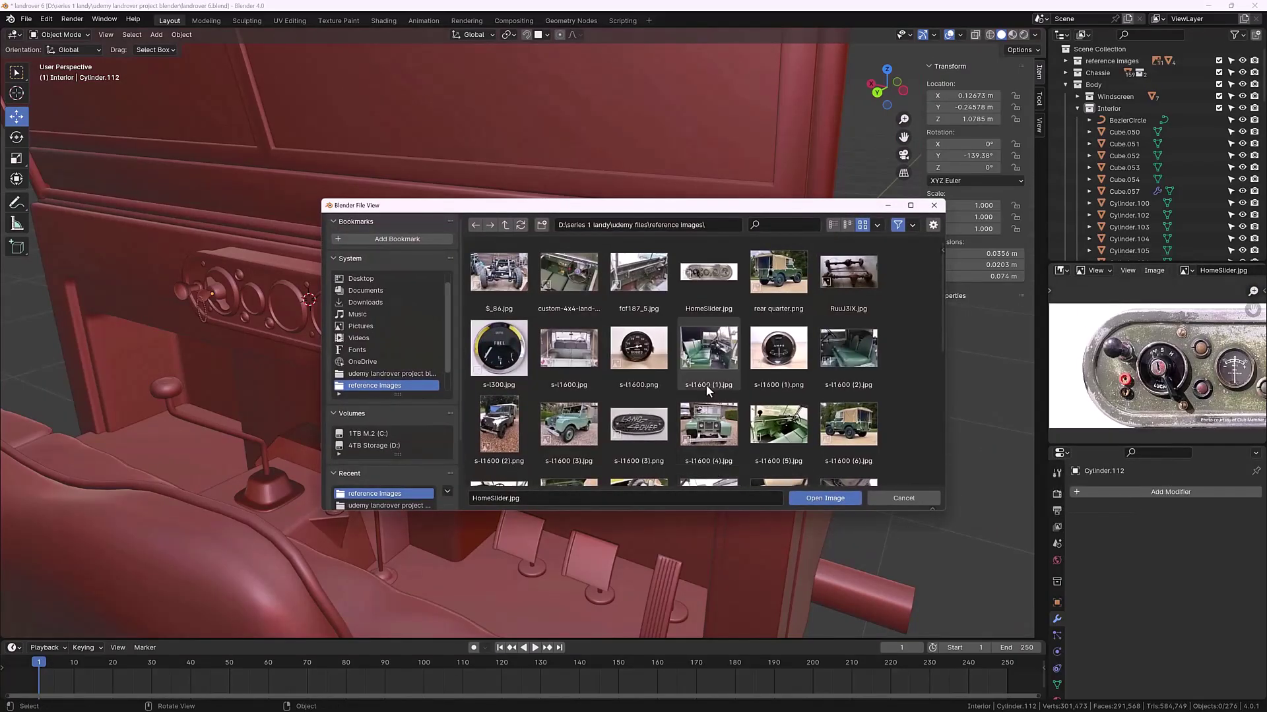
left_click(632, 271)
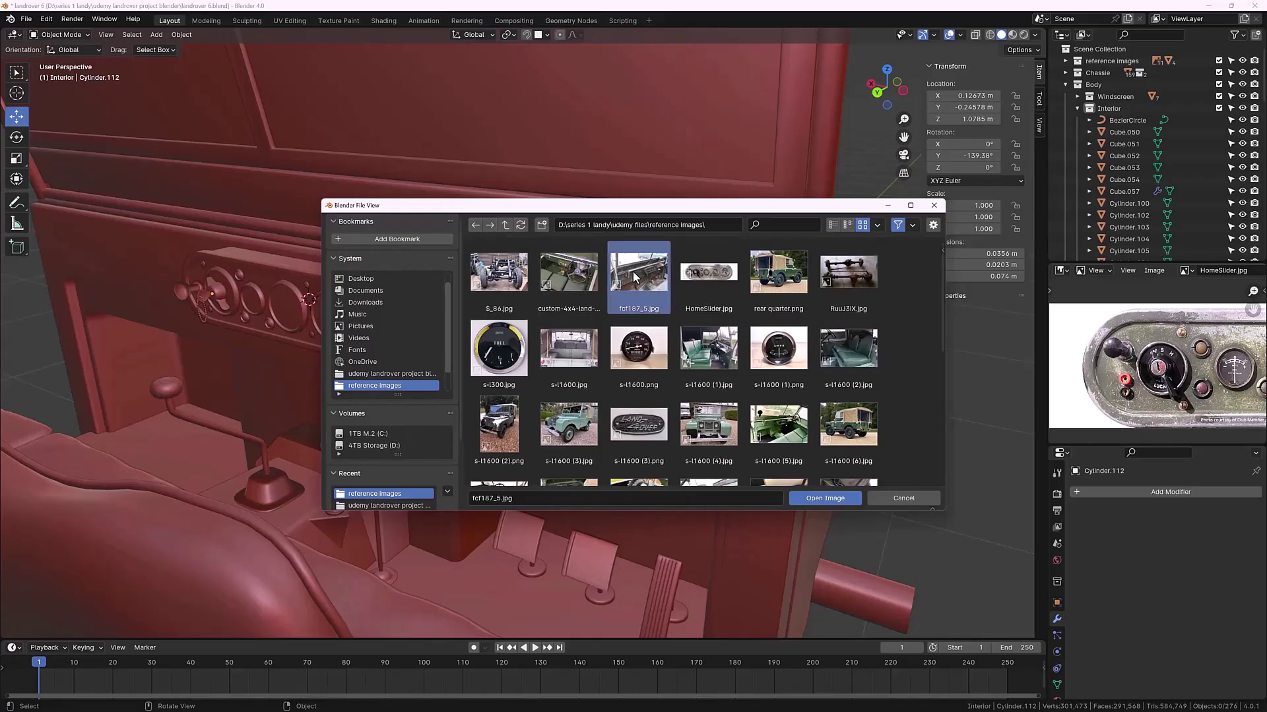
left_click(825, 498)
scroll(1131, 355, "down", 4)
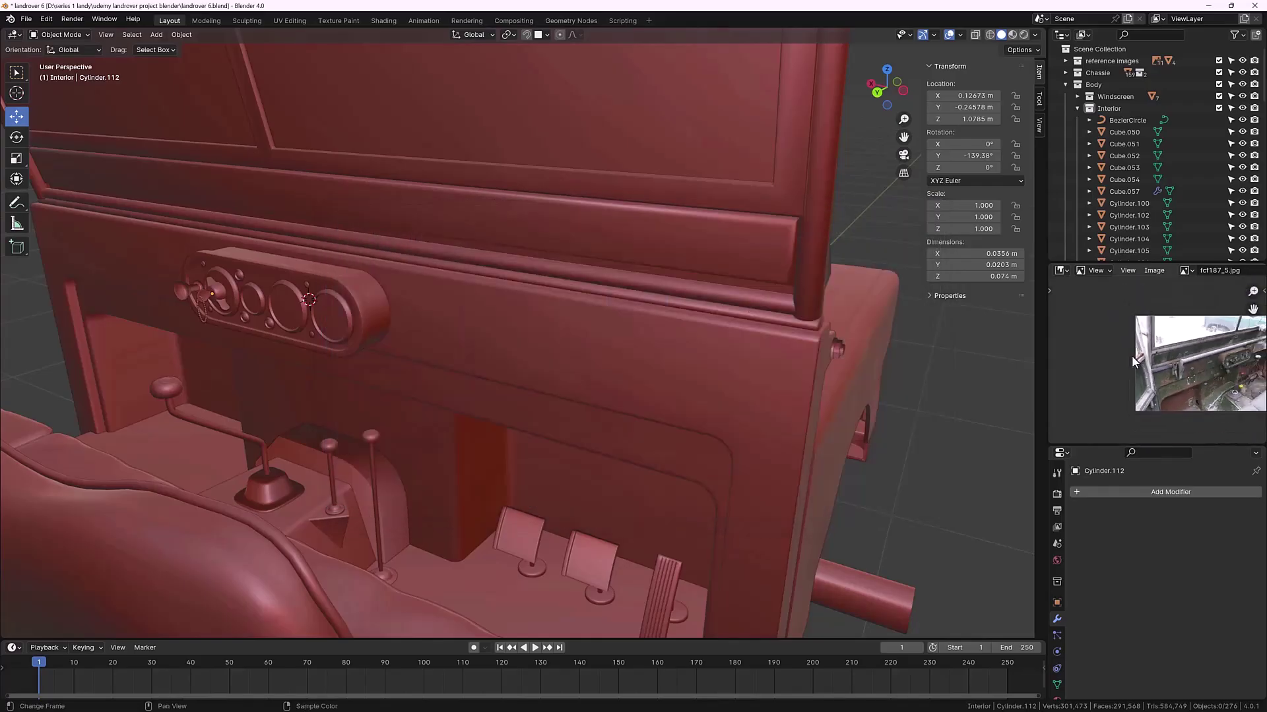
scroll(1181, 363, "up", 6)
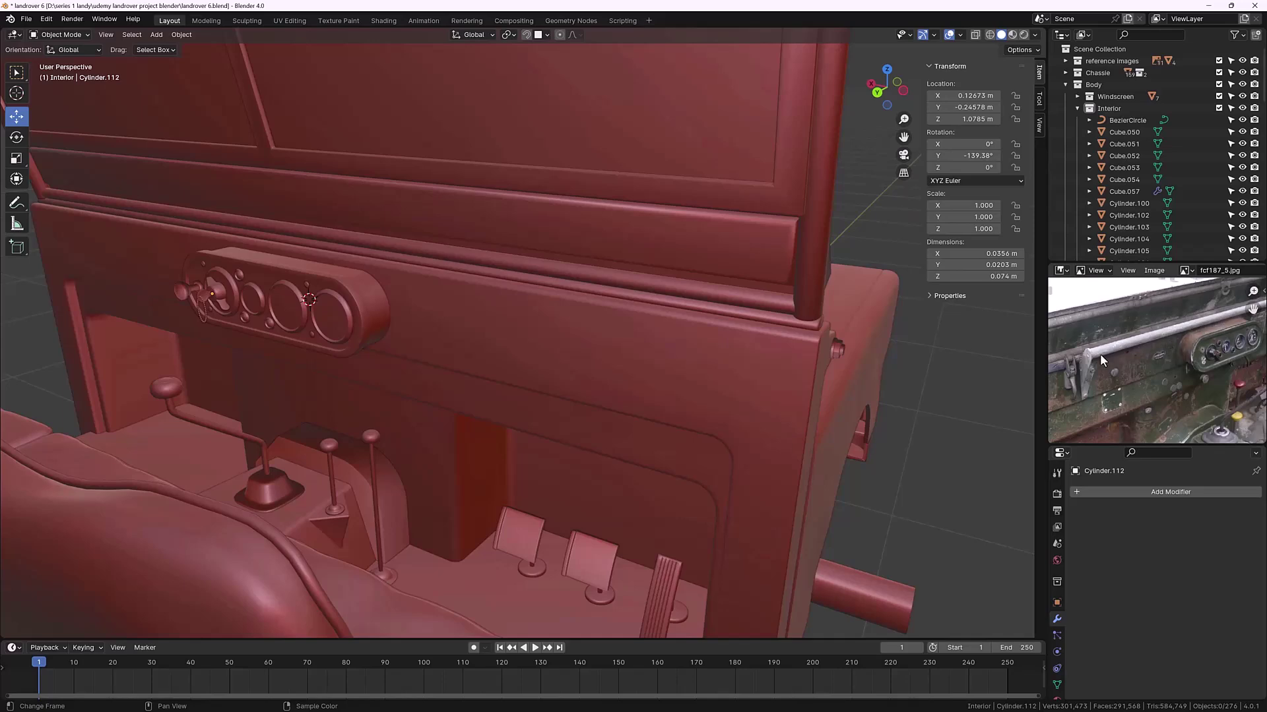
middle_click_drag(350, 412, 483, 399)
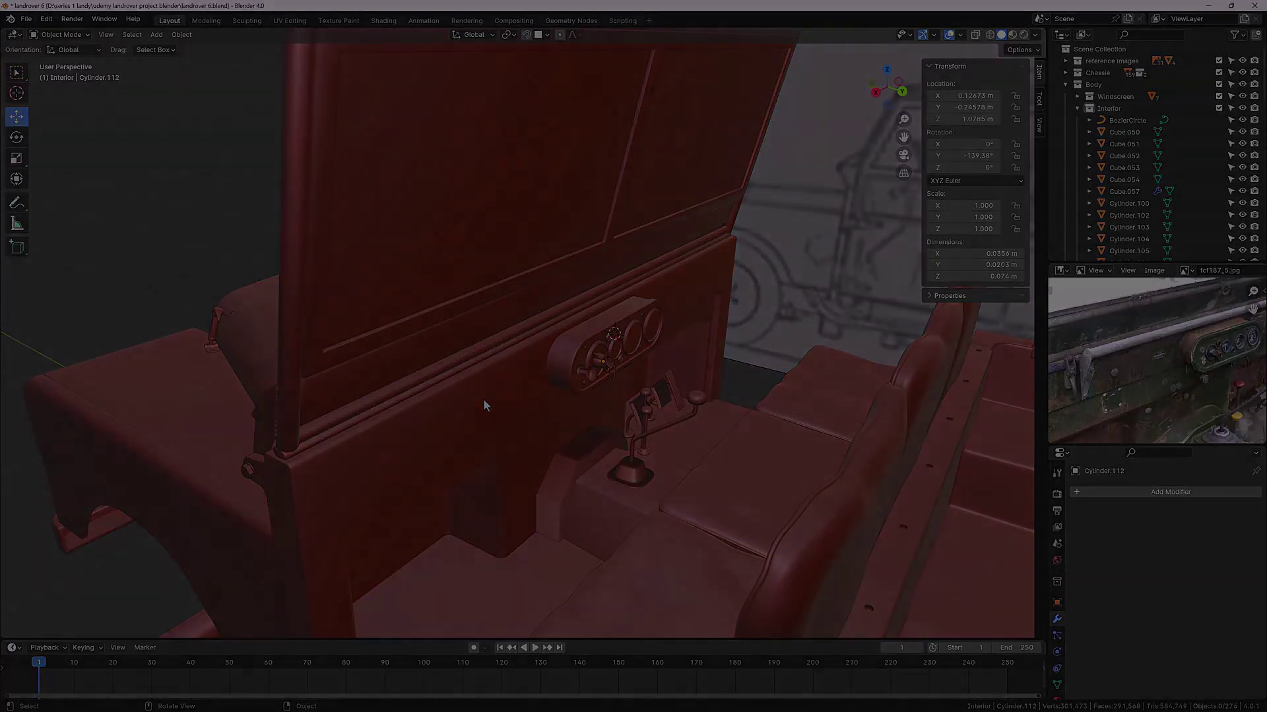